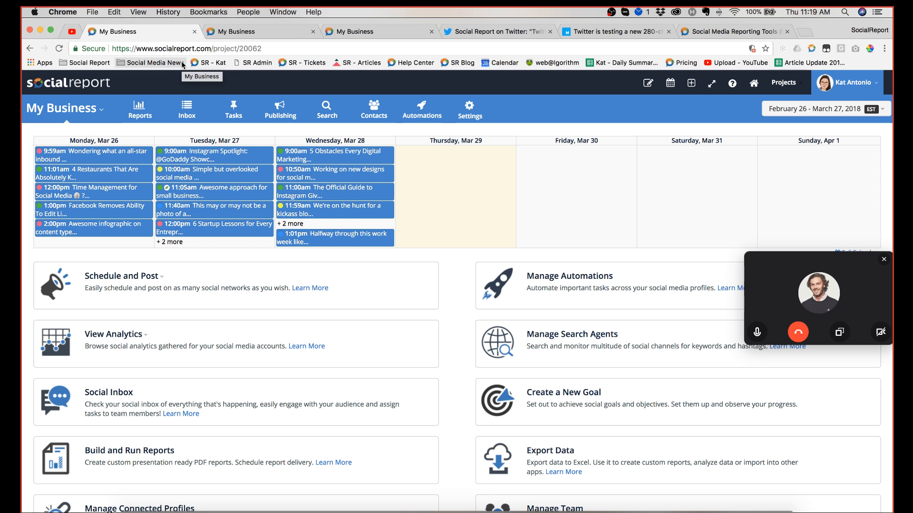
Step: Reload the YouTube stream page to check the broadcast, and return to the My Business dashboard
click(72, 36)
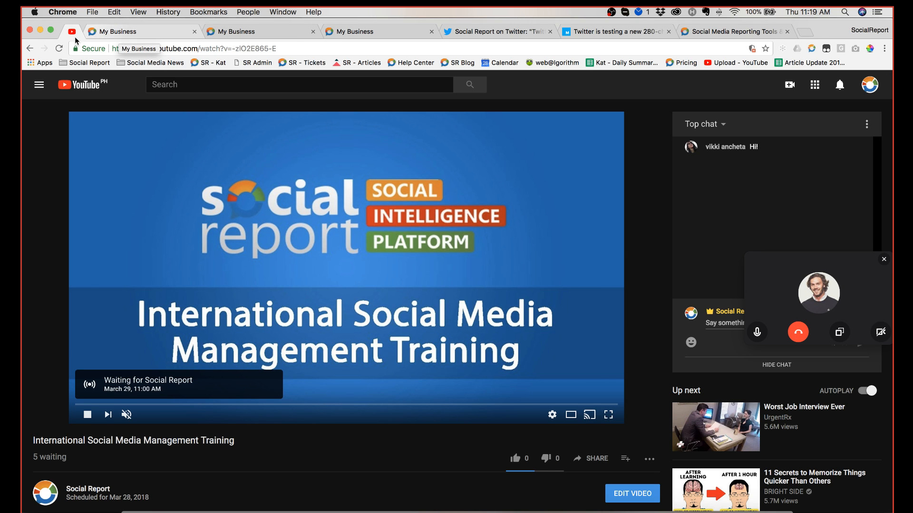
click(59, 49)
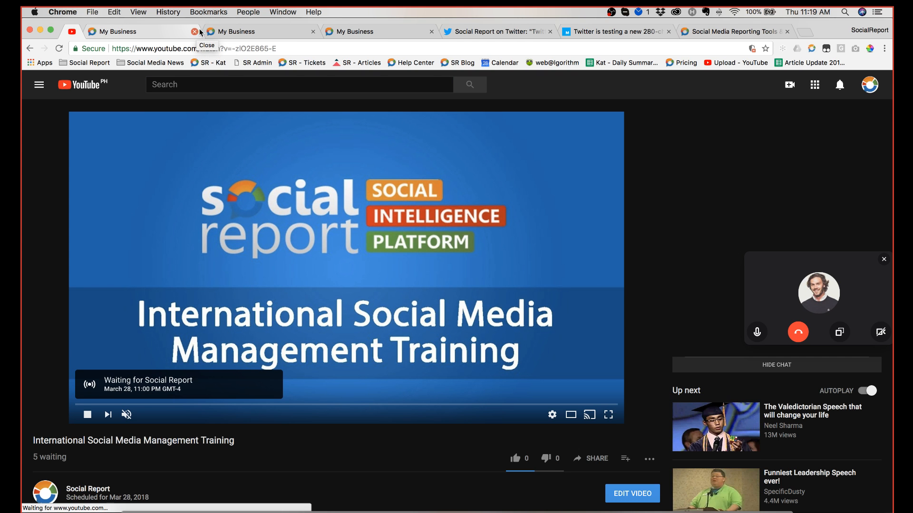
click(140, 31)
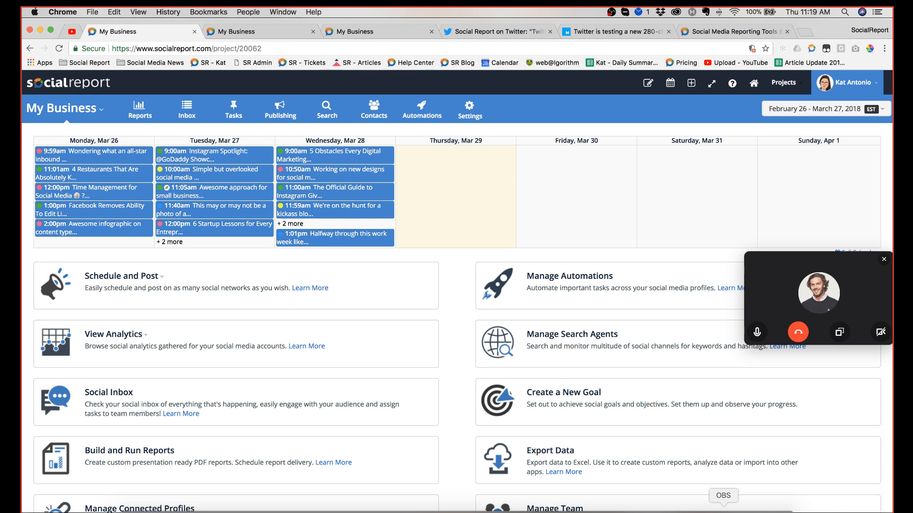
Step: End the Skype call without rating its quality, and unmute Mic/Aux in OBS before returning to the browser
click(723, 511)
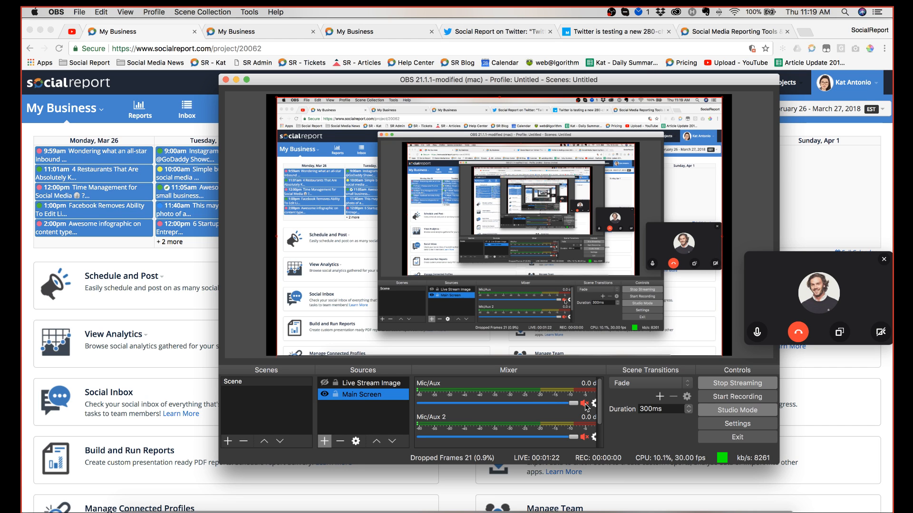
click(798, 333)
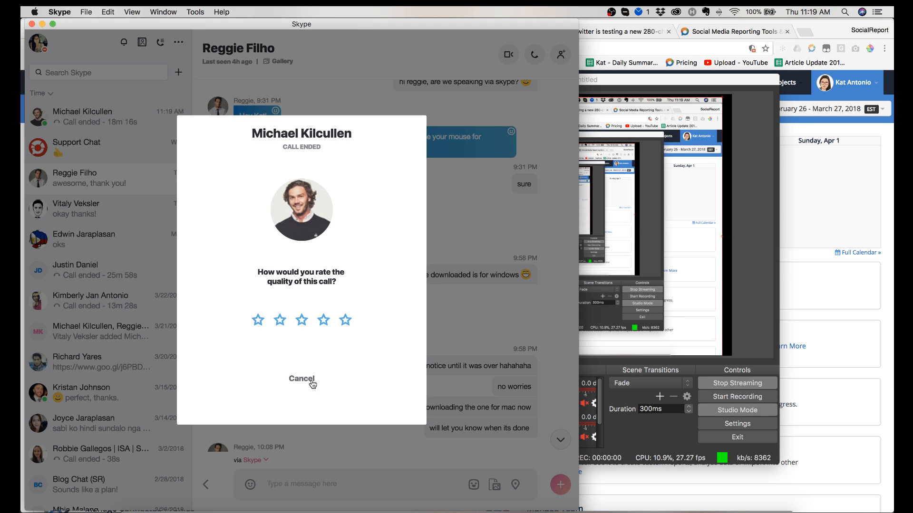
click(311, 380)
click(715, 247)
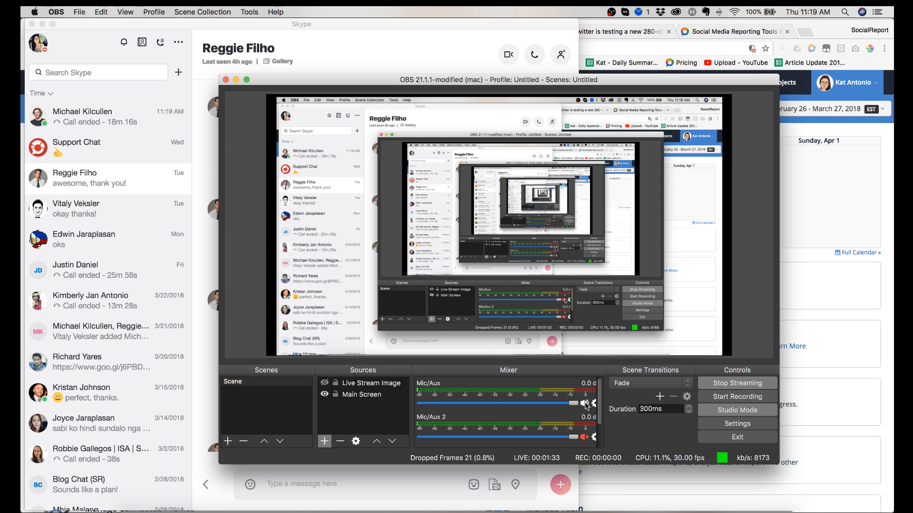
click(792, 185)
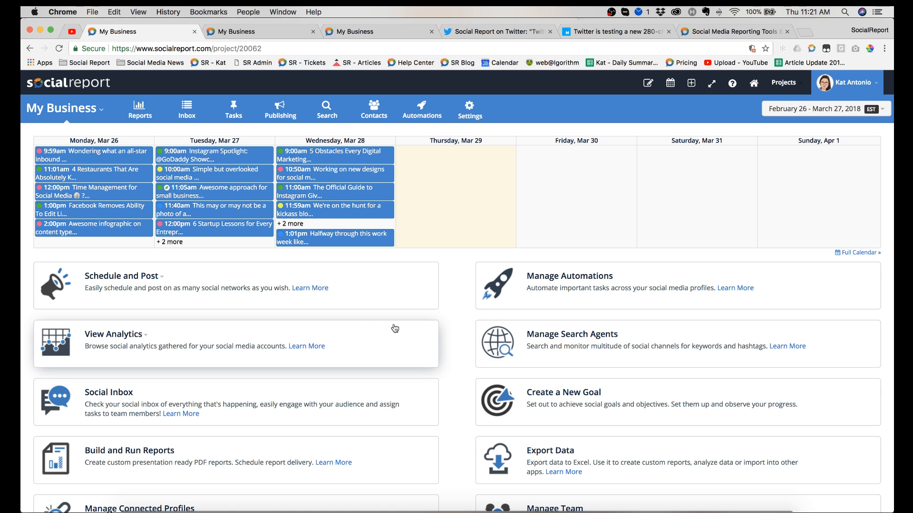
Step: View the list of available projects from the My Business dashboard and close it again
mouse_move(215, 231)
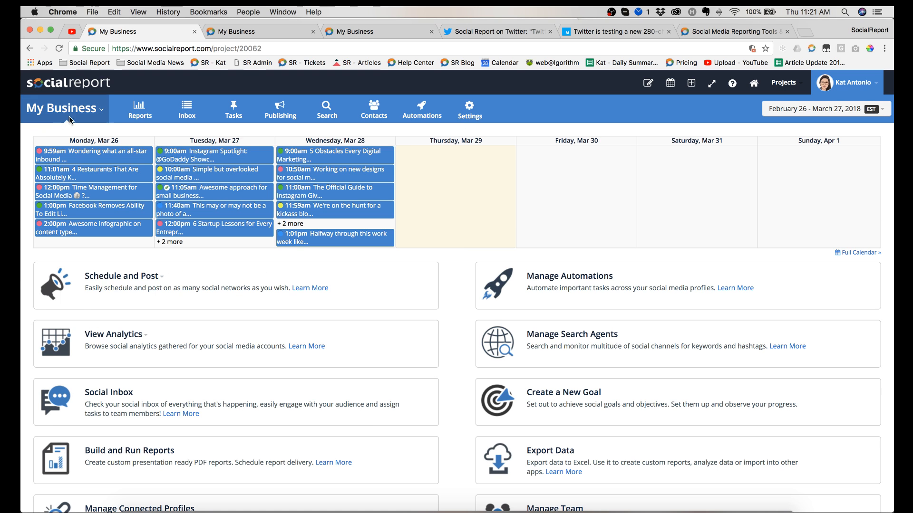
click(87, 114)
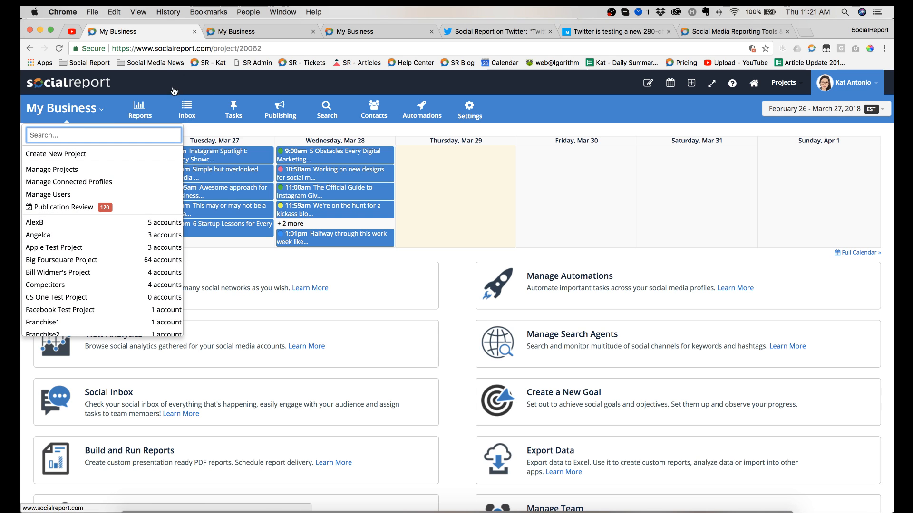
click(570, 113)
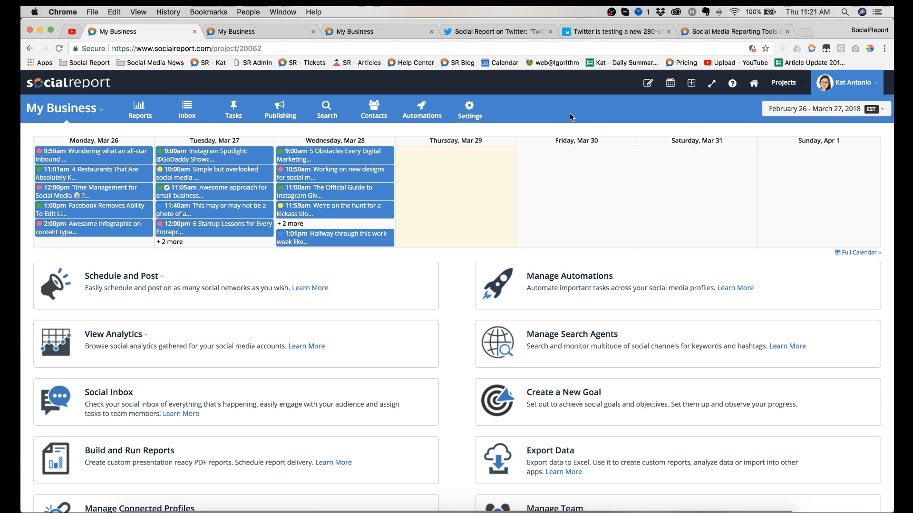
Step: Bring up Connect Profiles and look through the social networks that can be connected
click(692, 86)
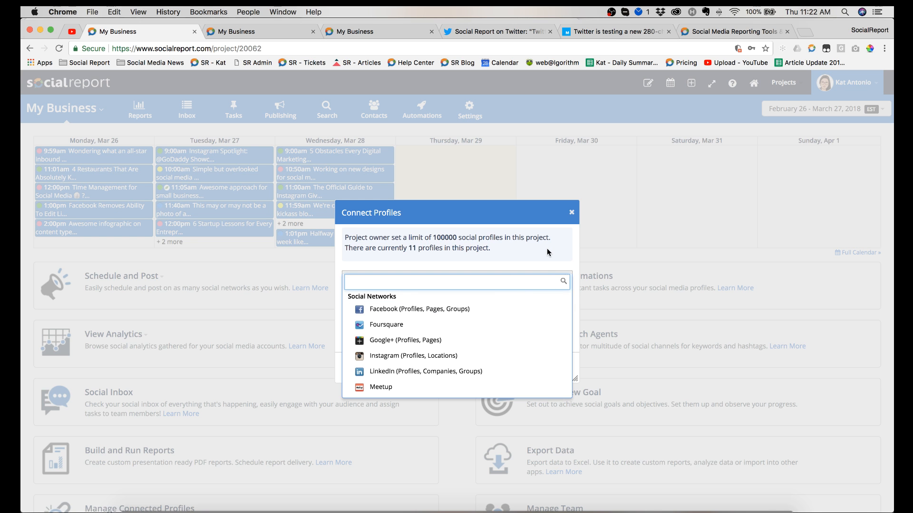
scroll(547, 252, down, 2)
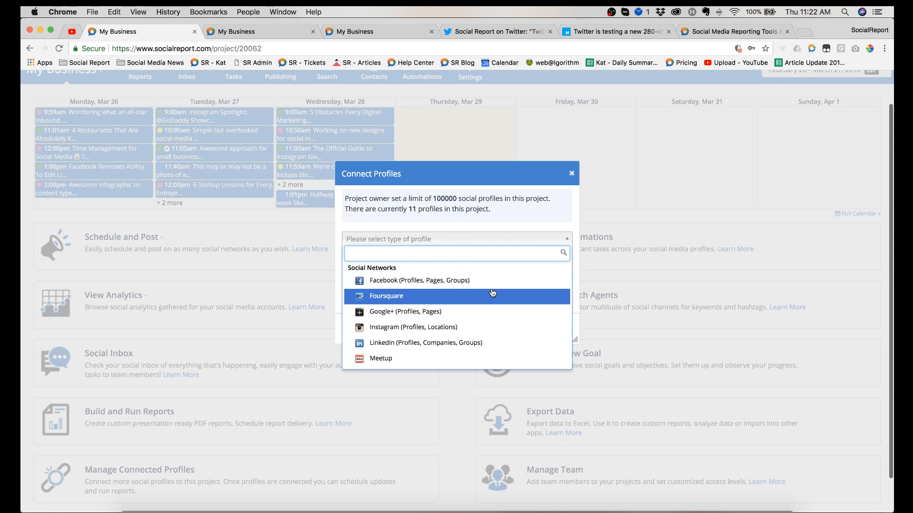
scroll(470, 311, down, 3)
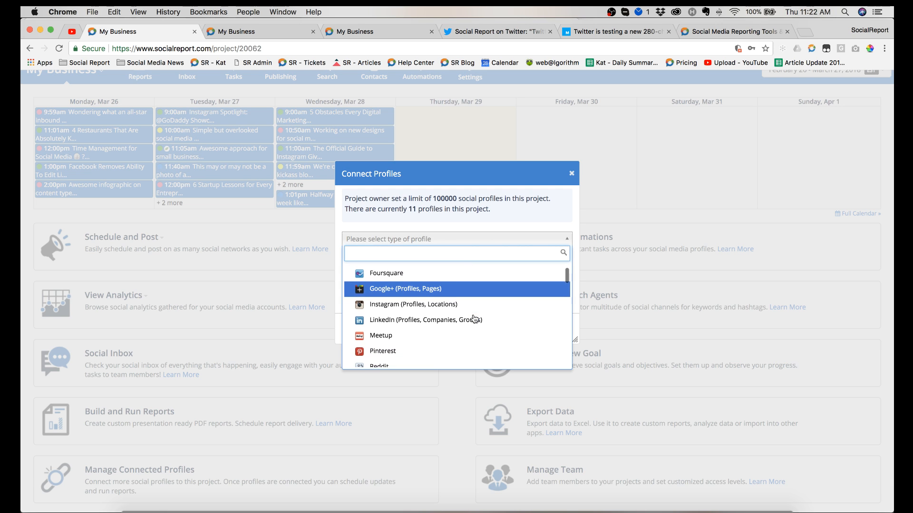
scroll(463, 313, down, 3)
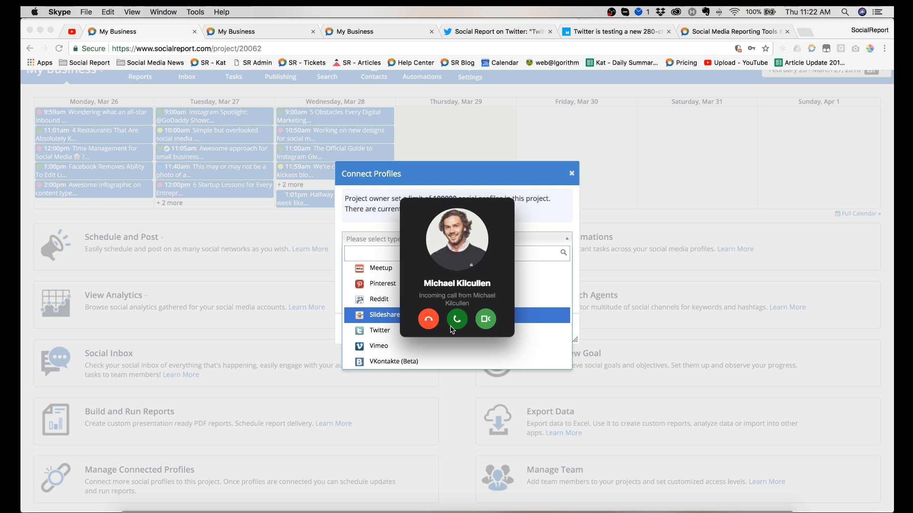
Step: Answer the incoming Skype call, mute Mic/Aux in OBS, and return to the call window
click(456, 320)
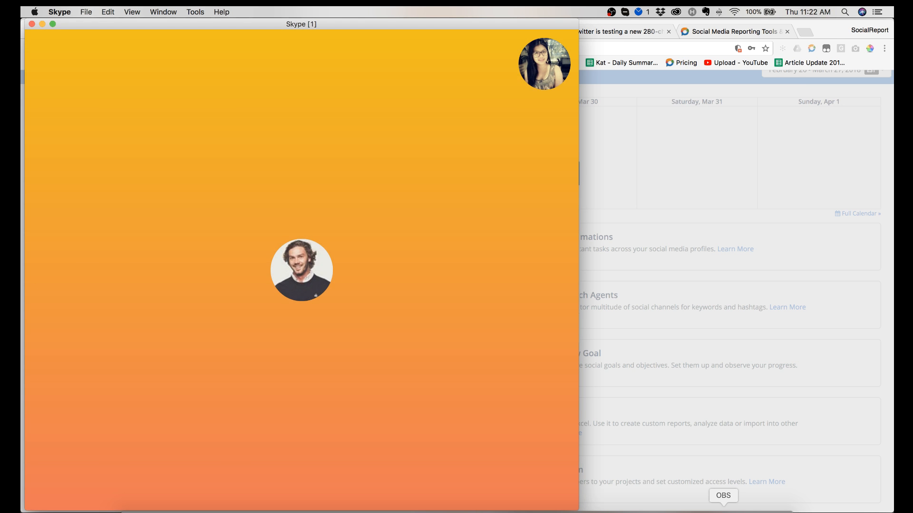
click(723, 511)
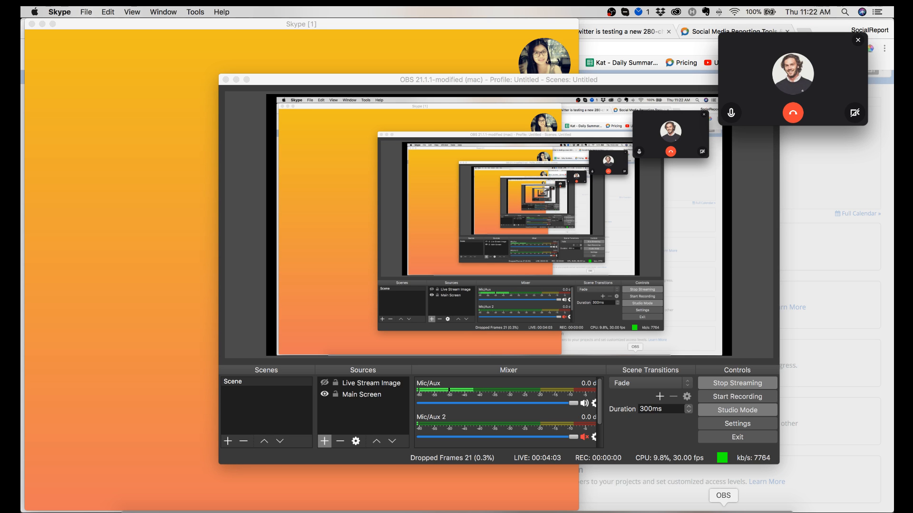
click(584, 404)
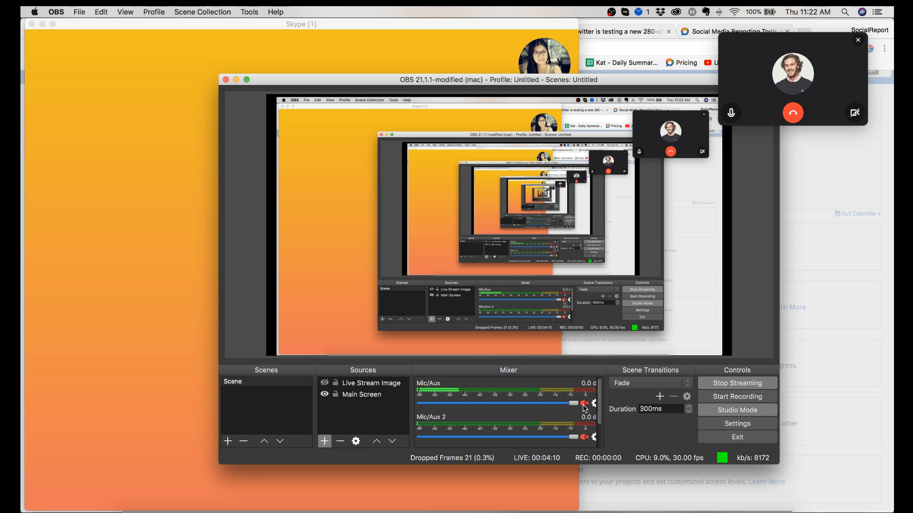
click(161, 346)
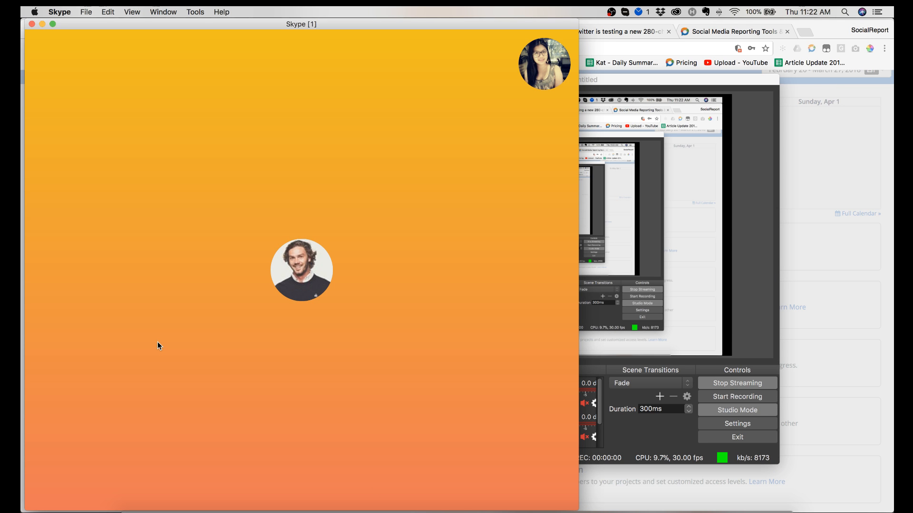
mouse_move(286, 310)
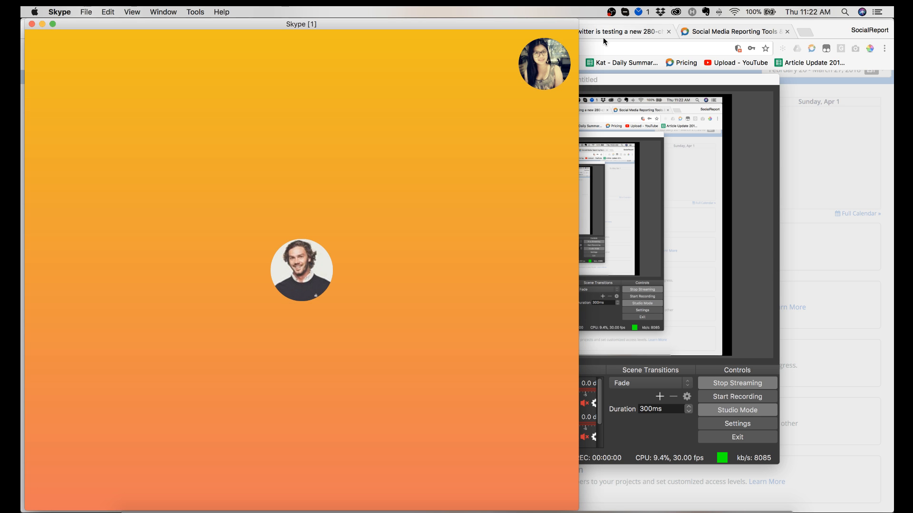
Step: Check the YouTube stream page in Chrome, and open the International Social Media Management Training link shared in the Skype call chat
click(612, 34)
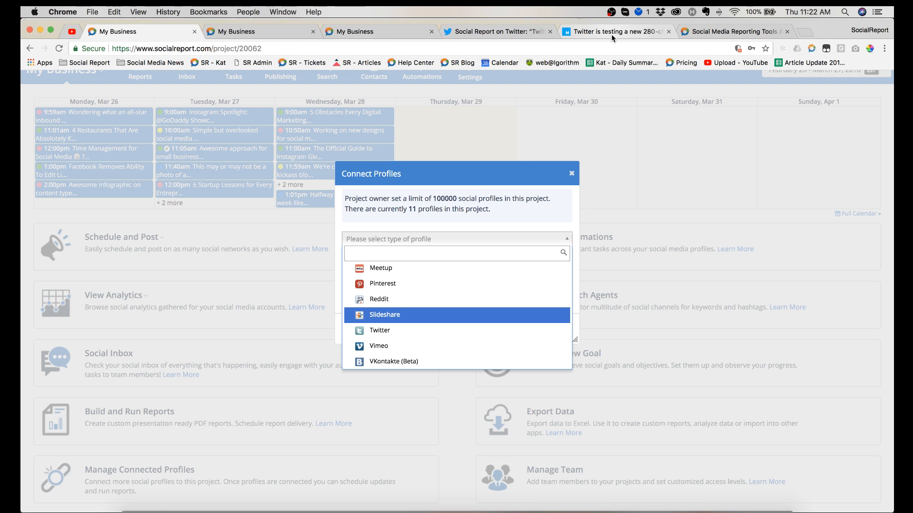
click(78, 34)
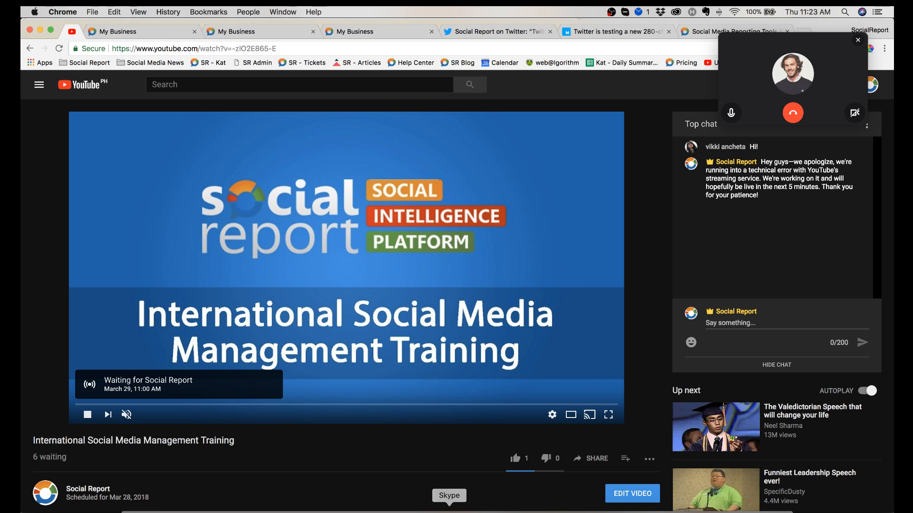
click(448, 512)
mouse_move(449, 279)
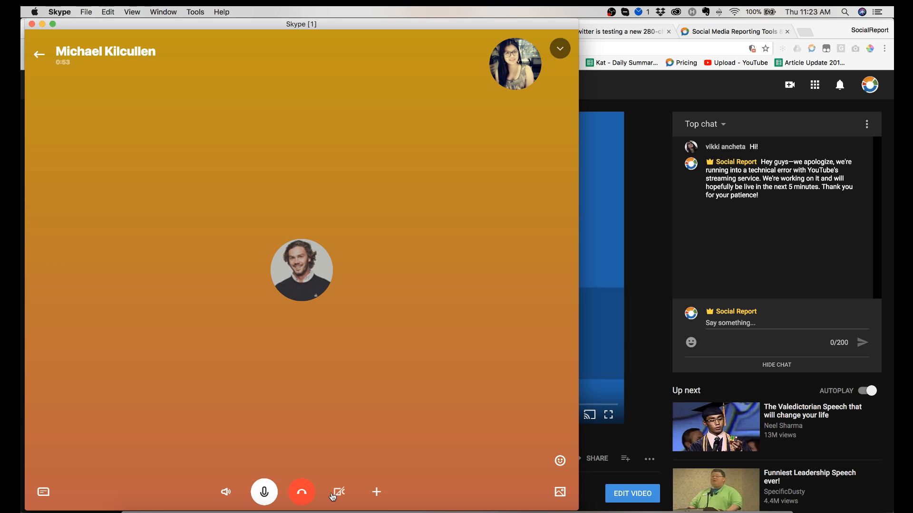
click(43, 492)
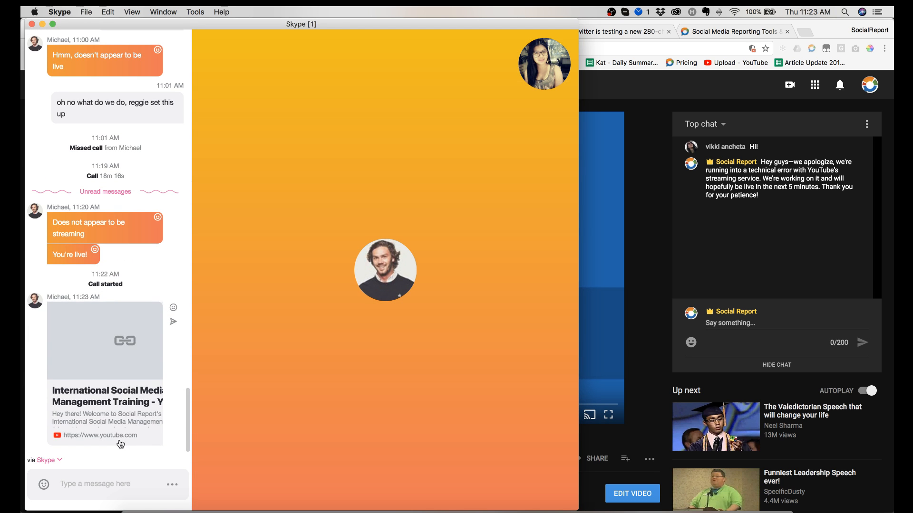
click(105, 399)
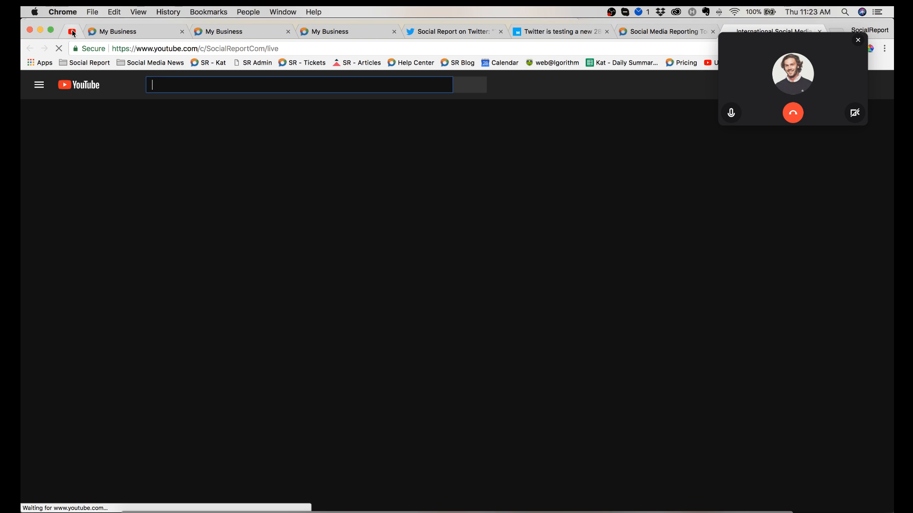
Step: Move the new International Social Media Management Training tab beside the already pinned YouTube tab and pin it
right_click(73, 34)
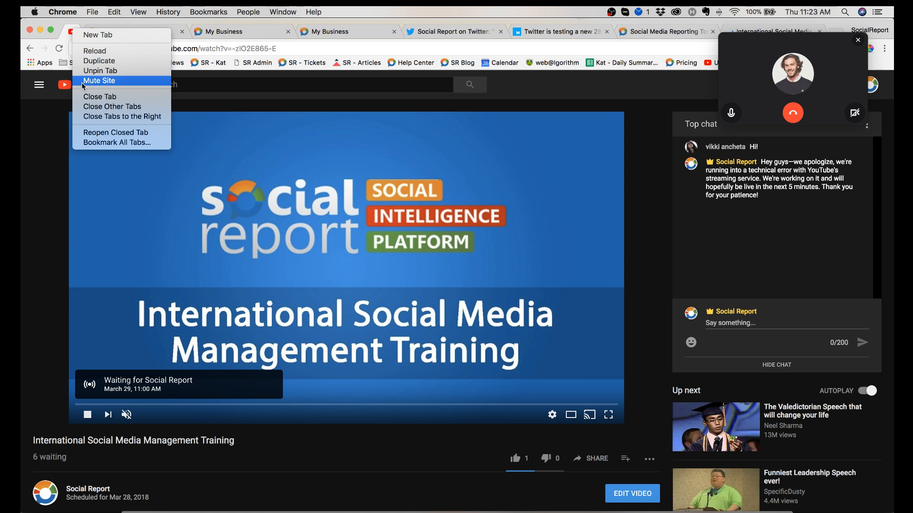
click(780, 28)
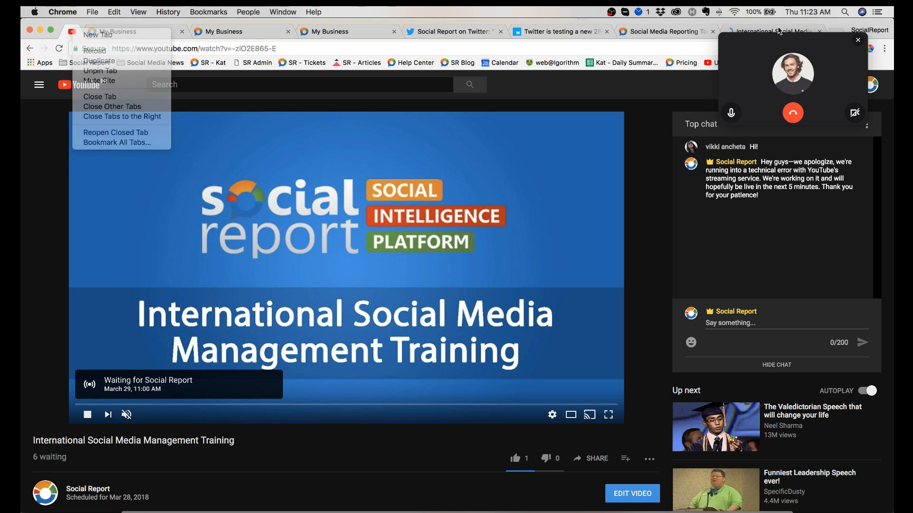
click(760, 31)
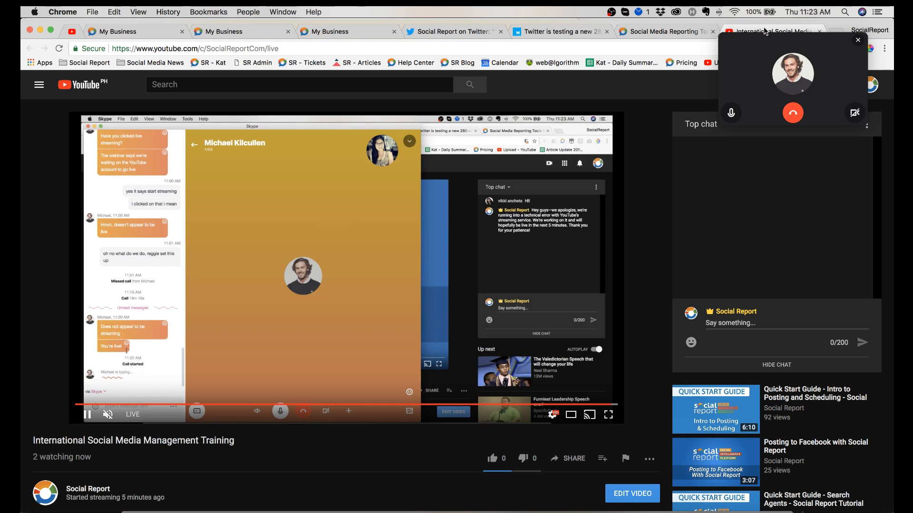
drag(765, 31, 119, 27)
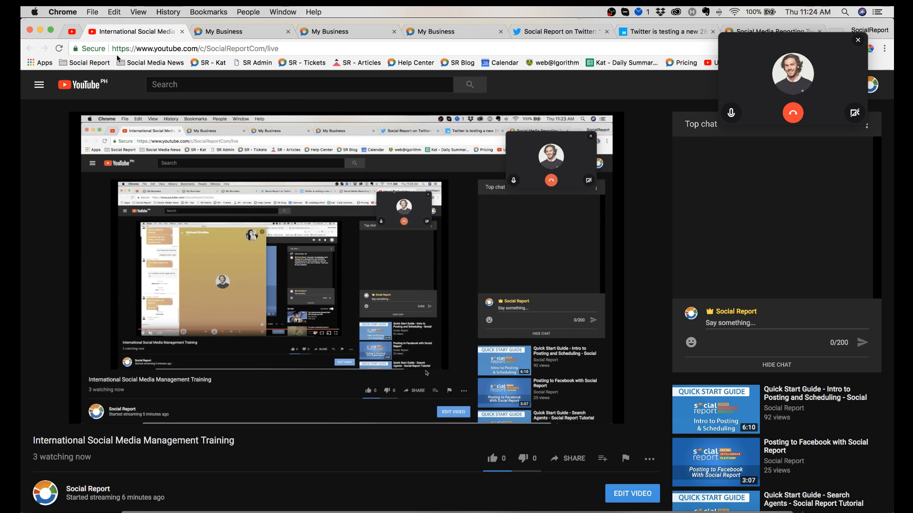
right_click(139, 35)
click(161, 77)
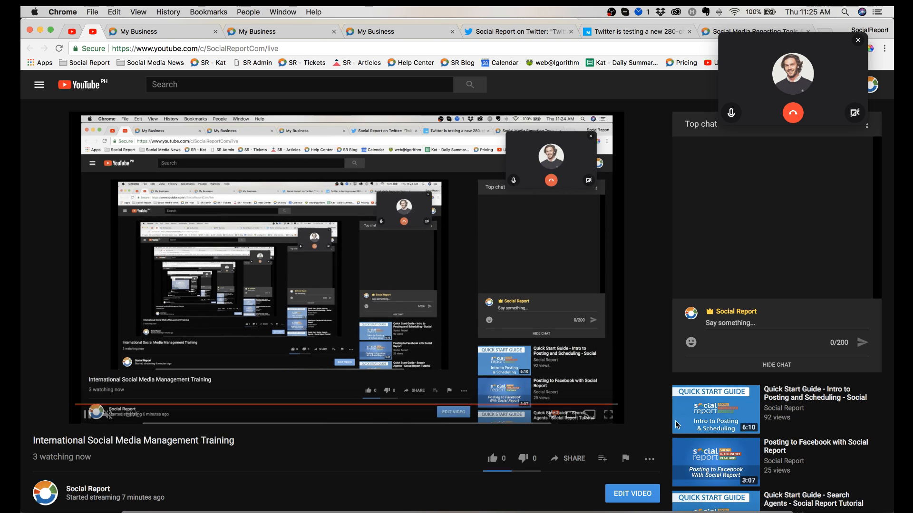
Step: Unmute Mic/Aux in OBS and move the OBS window slightly down and away from the call overlay
click(723, 511)
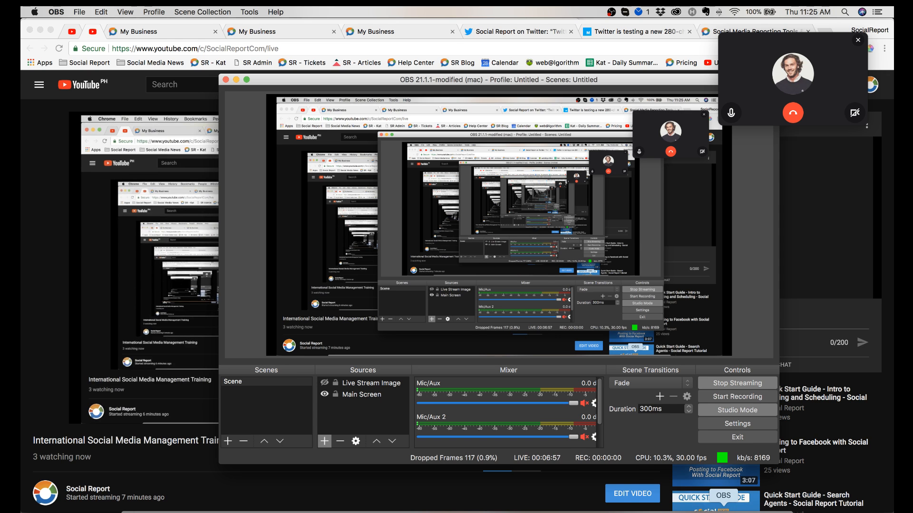
click(584, 403)
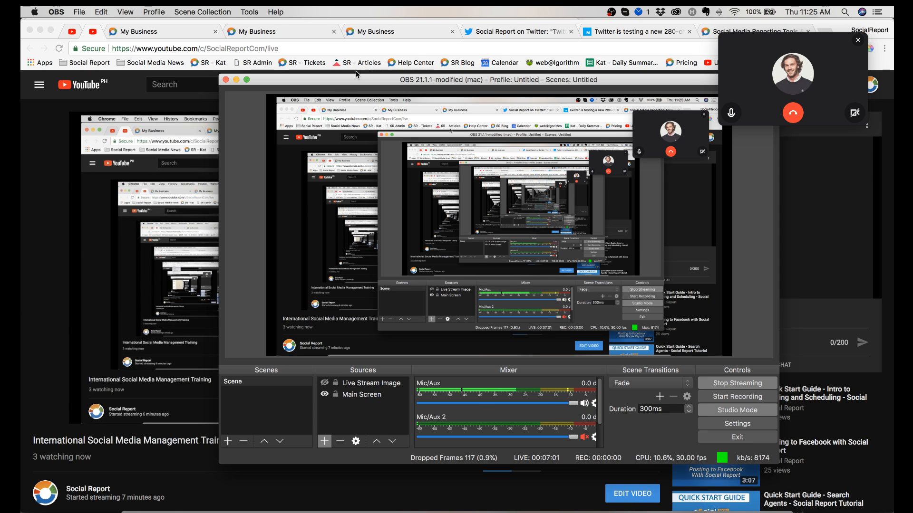
drag(338, 82, 284, 109)
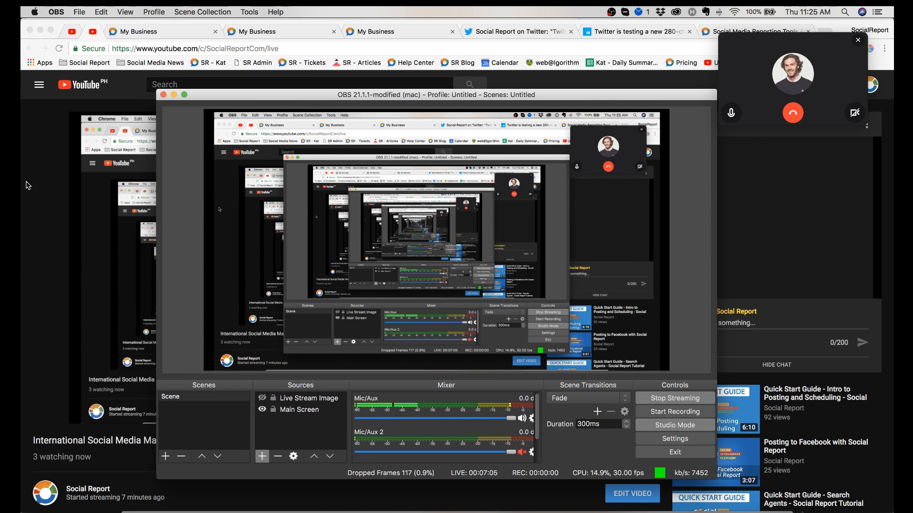
Step: Switch to Chrome and close the old pinned YouTube tab that is still waiting for the stream
click(72, 33)
right_click(71, 33)
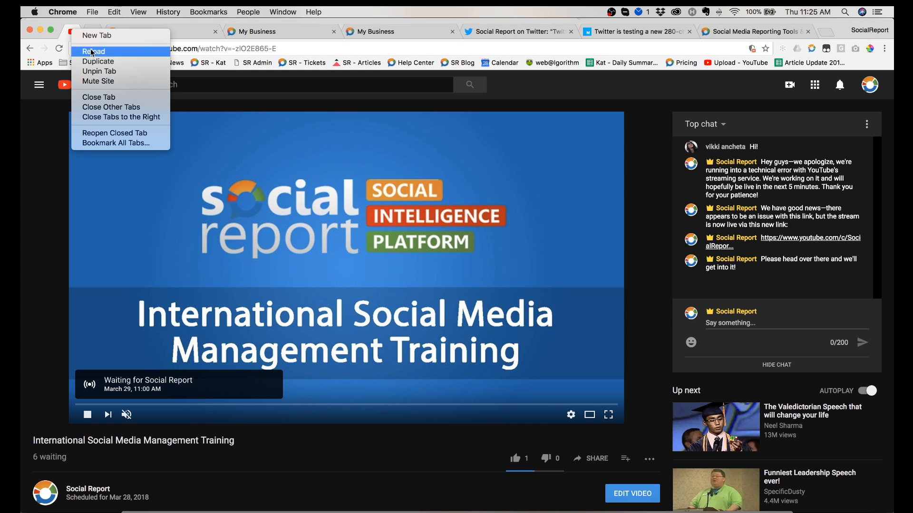
click(97, 97)
Step: Return to the My Business project and close the Connect Profiles dialog
click(135, 33)
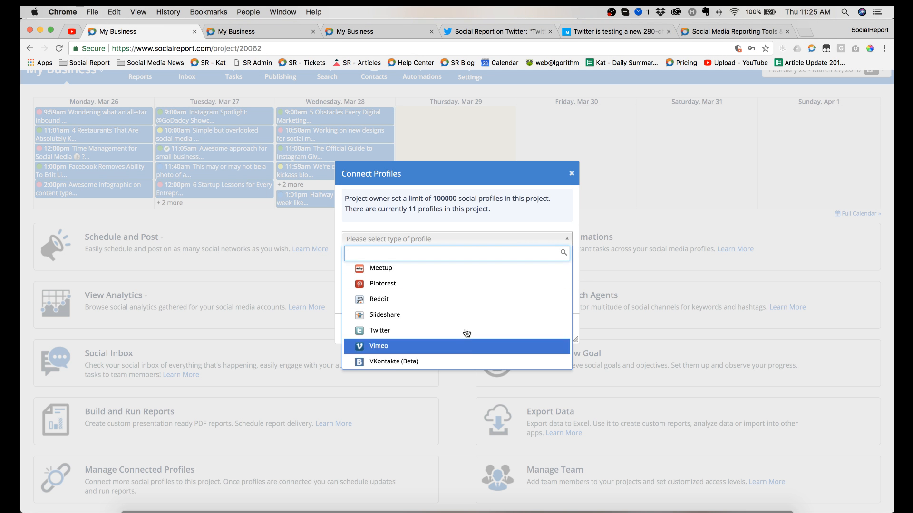
click(570, 173)
click(571, 173)
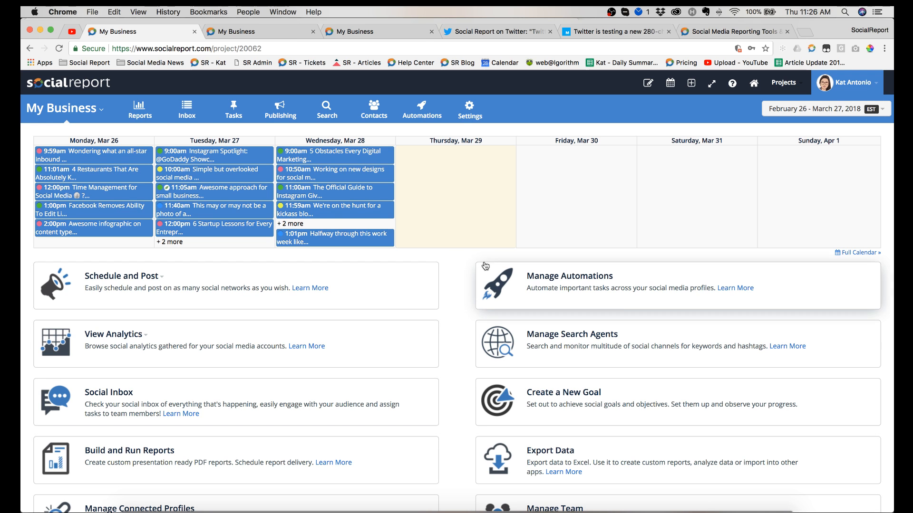
Step: View the project list and project management options for My Business, and close the list
click(90, 109)
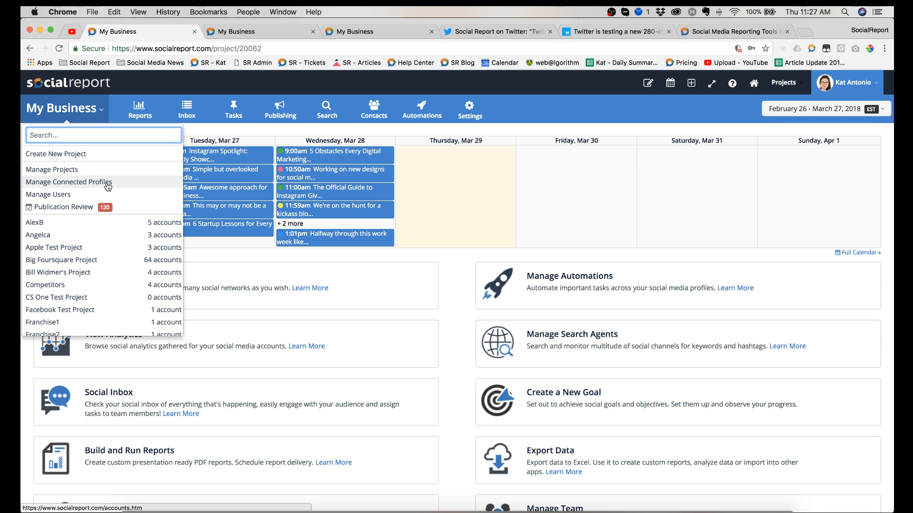
click(564, 113)
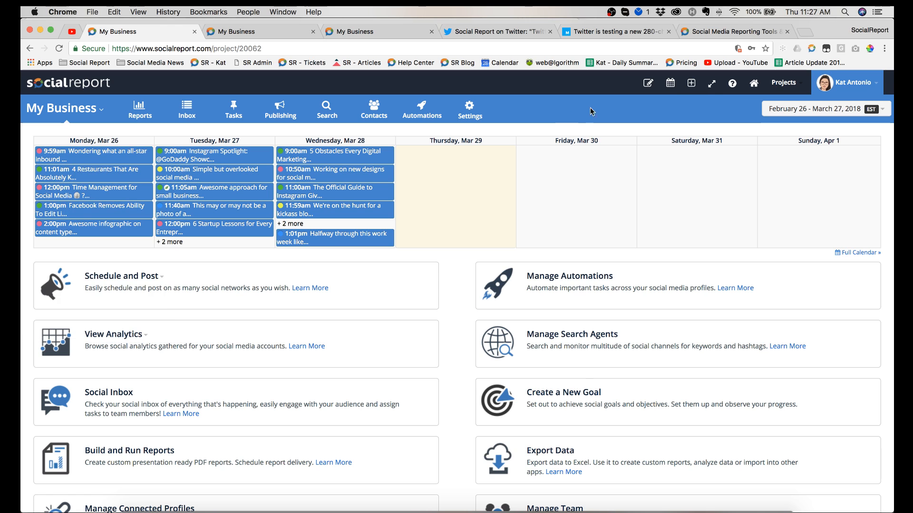
Step: Browse the profile types available in Connect Profiles, from social networks through web analytics, and close the dialog
click(691, 87)
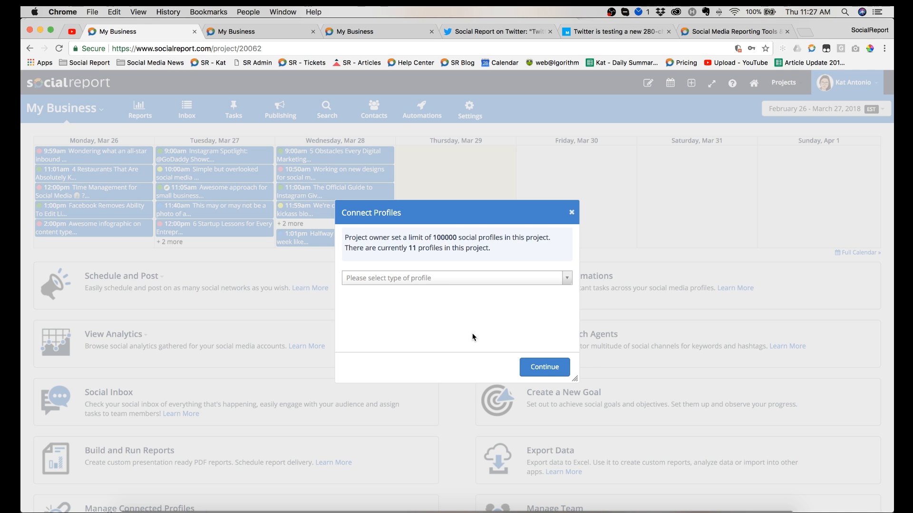
click(478, 281)
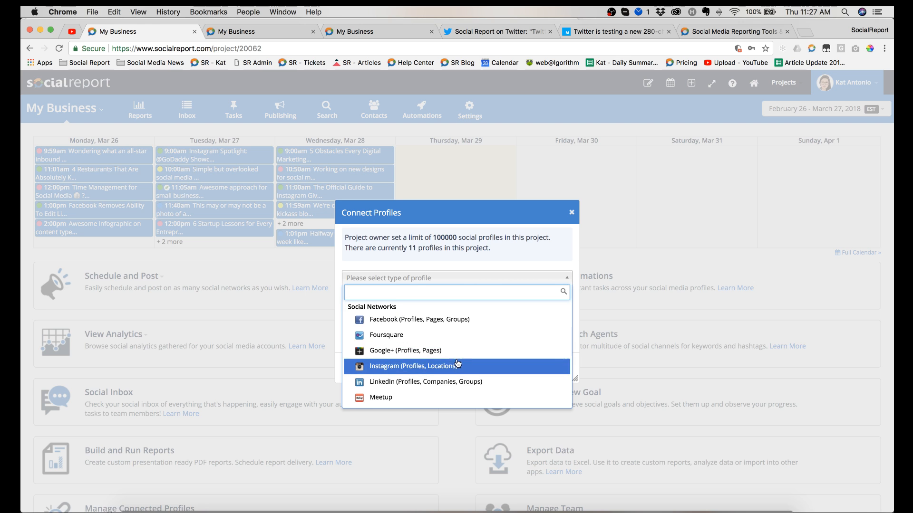
scroll(457, 365, down, 2)
scroll(458, 364, down, 2)
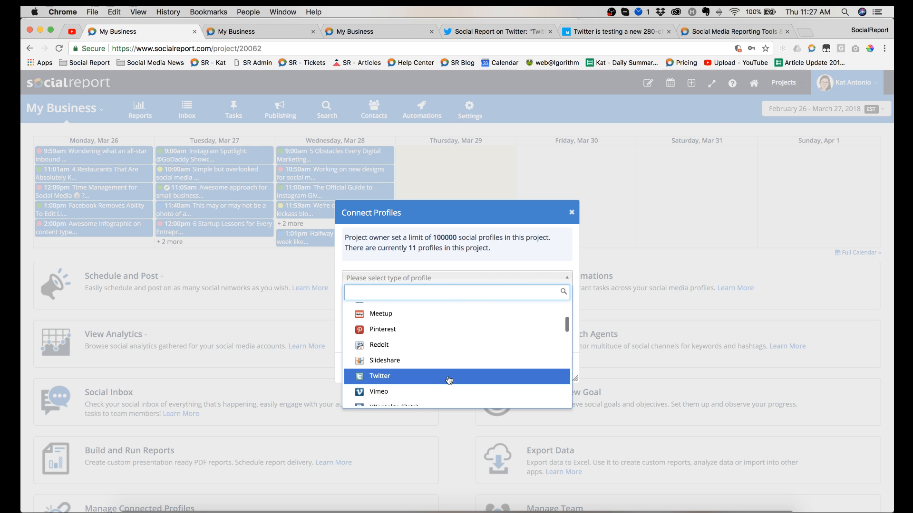
scroll(449, 379, down, 2)
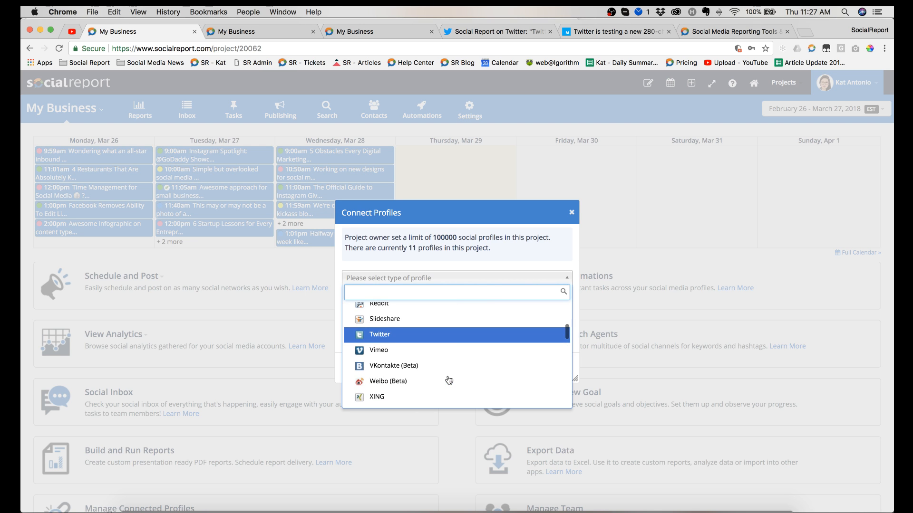
scroll(464, 361, down, 3)
scroll(464, 361, down, 5)
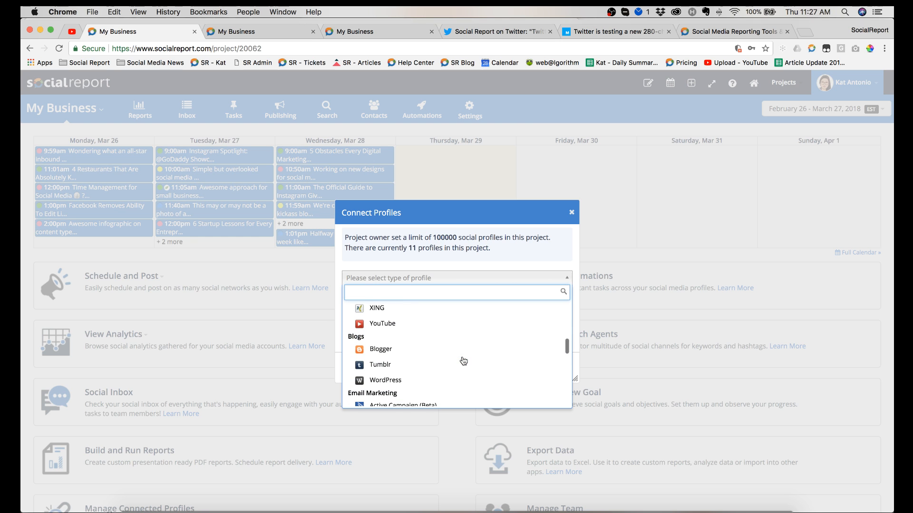
scroll(454, 378, down, 3)
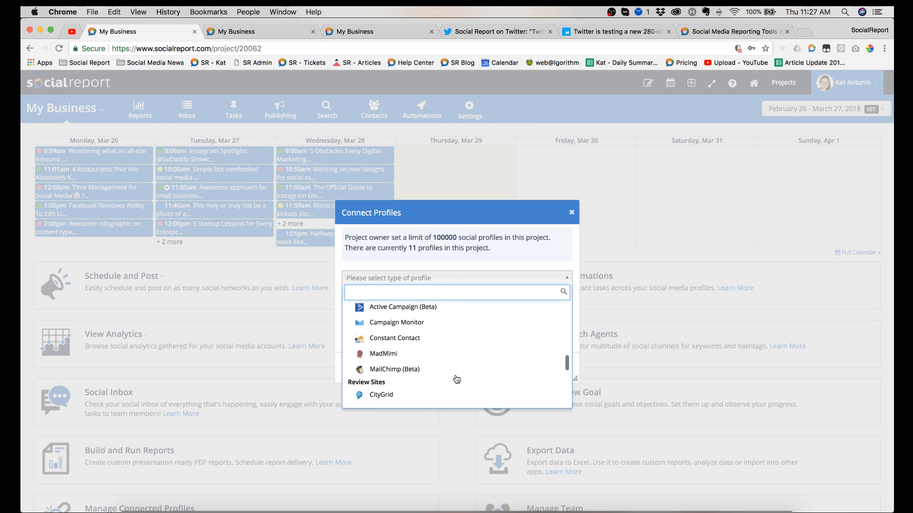
scroll(445, 359, up, 2)
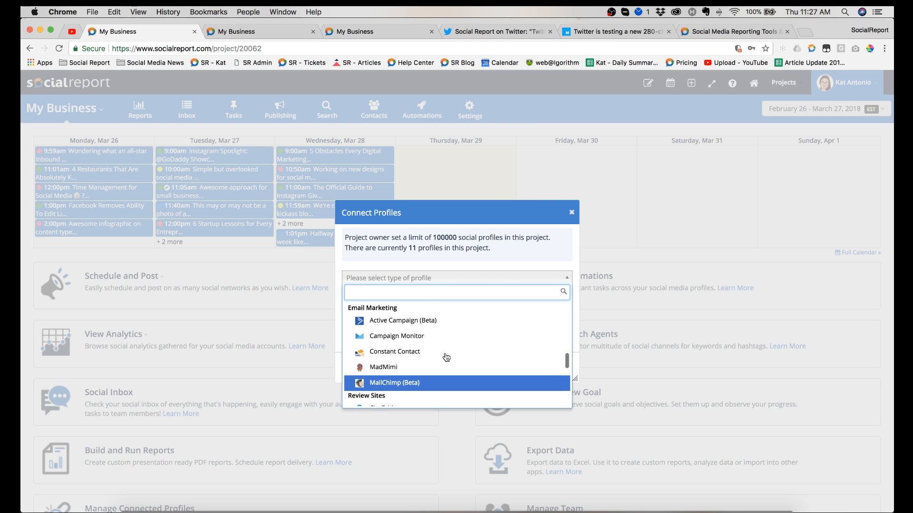
scroll(446, 357, down, 4)
scroll(446, 358, down, 3)
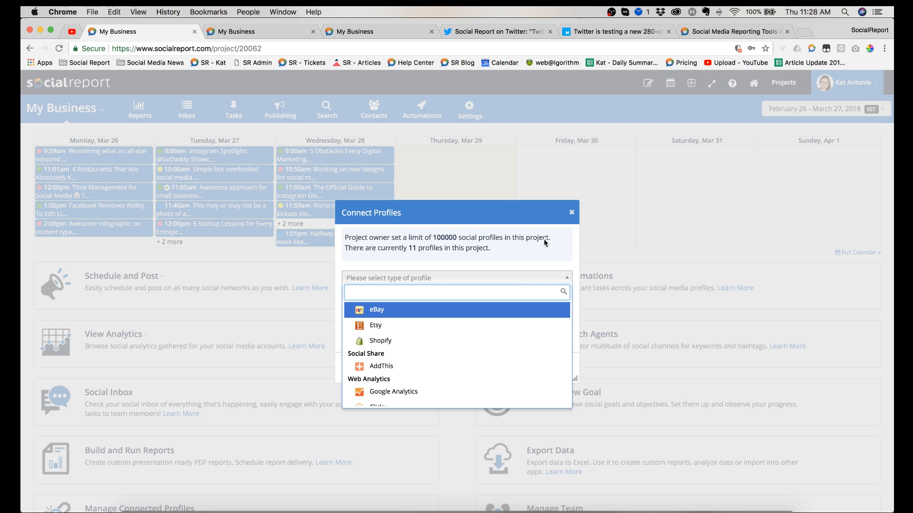
click(572, 214)
click(573, 214)
Step: Go to the project's users and open the user profile of the last person in the second row
click(470, 111)
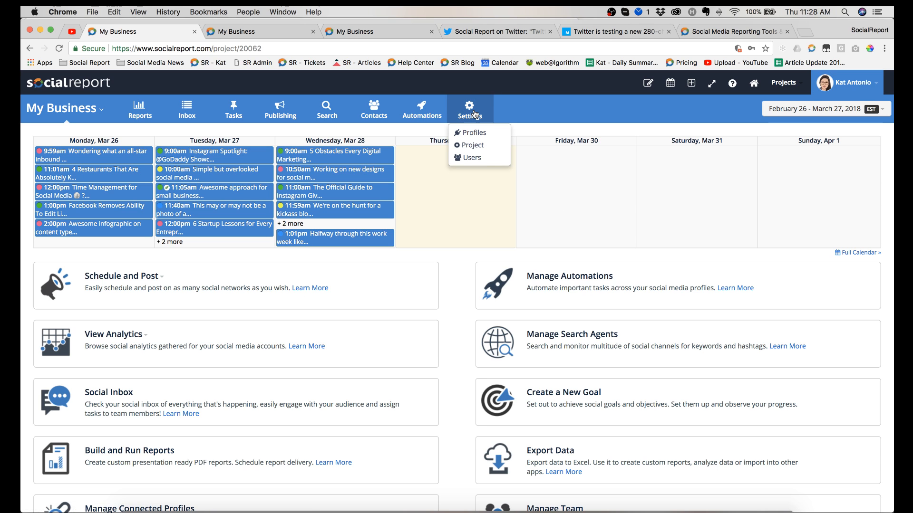
click(472, 161)
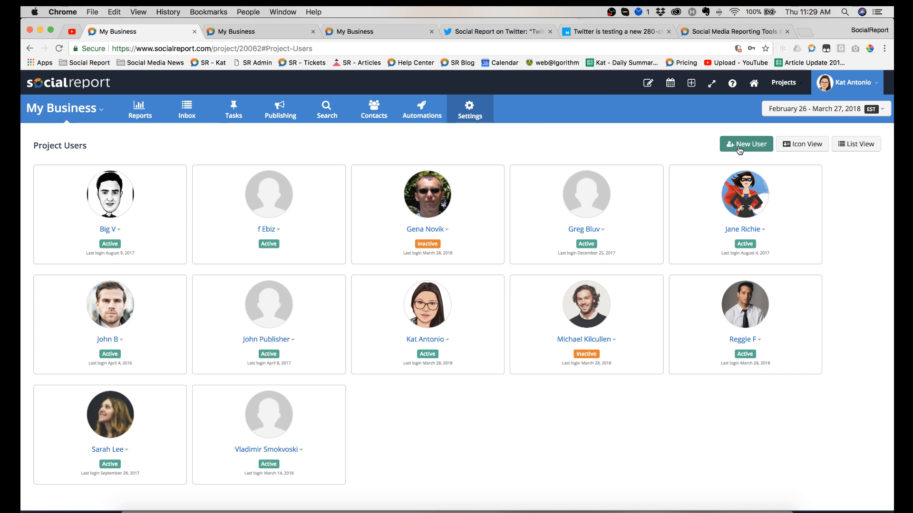
click(745, 341)
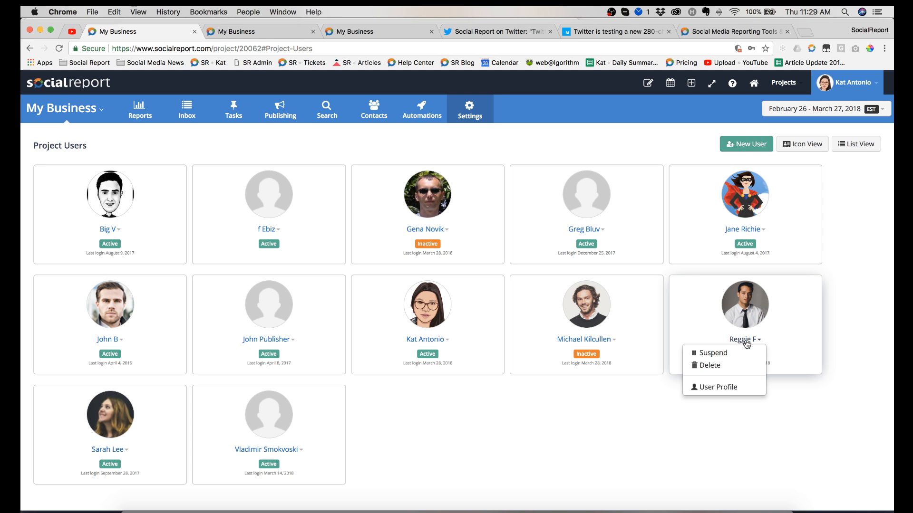
click(727, 386)
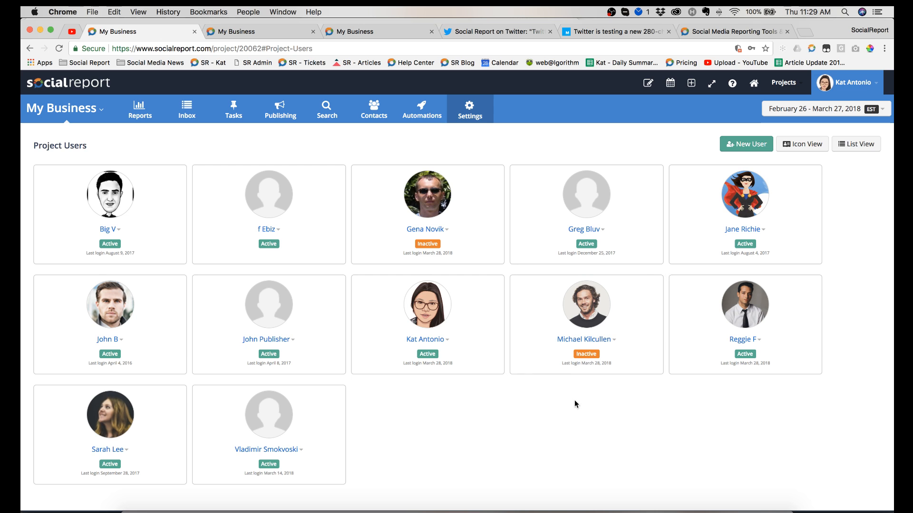
click(746, 339)
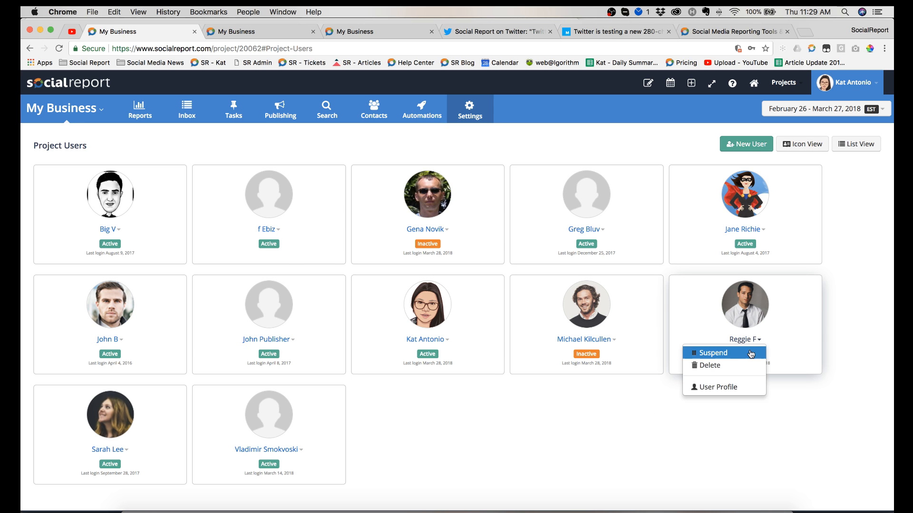
click(712, 388)
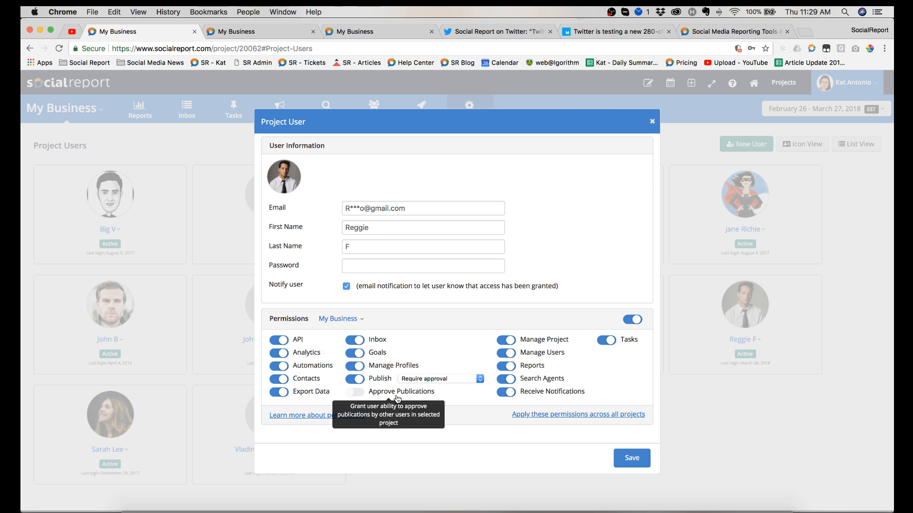
Step: Examine the approval choices for the Publish permission, keep Require approval, and close the Project User dialog without saving
click(429, 380)
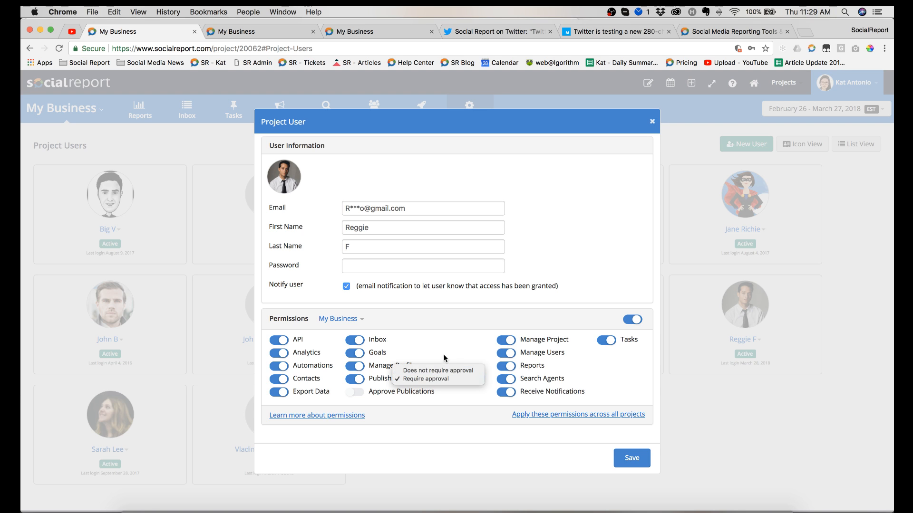
click(429, 380)
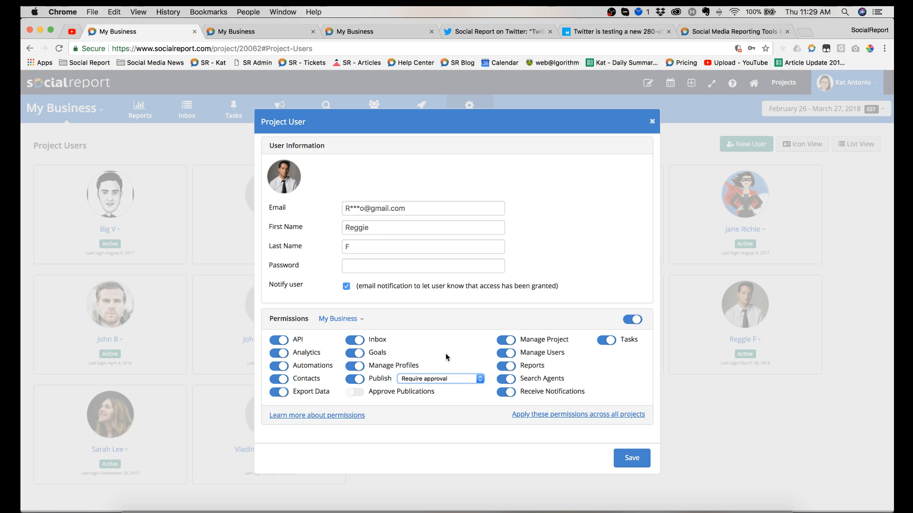
click(652, 121)
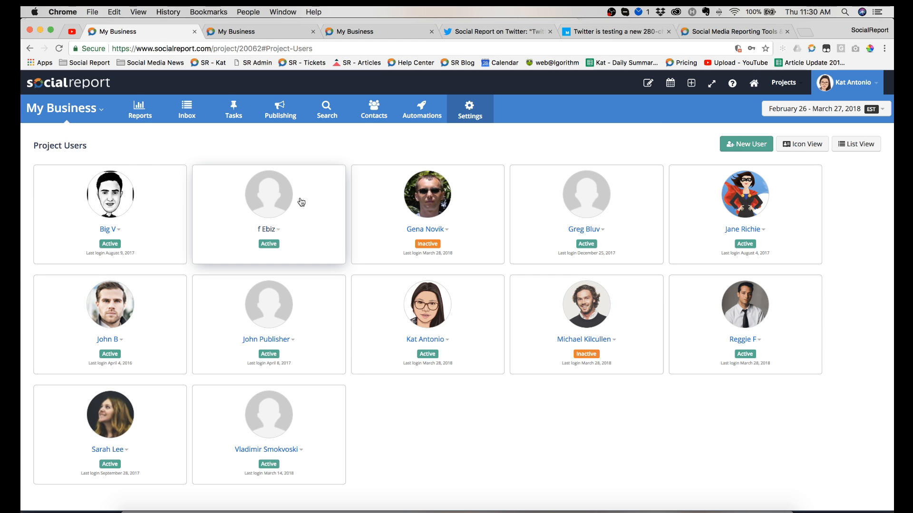
Step: Open the Cross-Channel Key Metrics report and hide GoogleAnalytics and Twitter in the Channel Activity chart
click(139, 117)
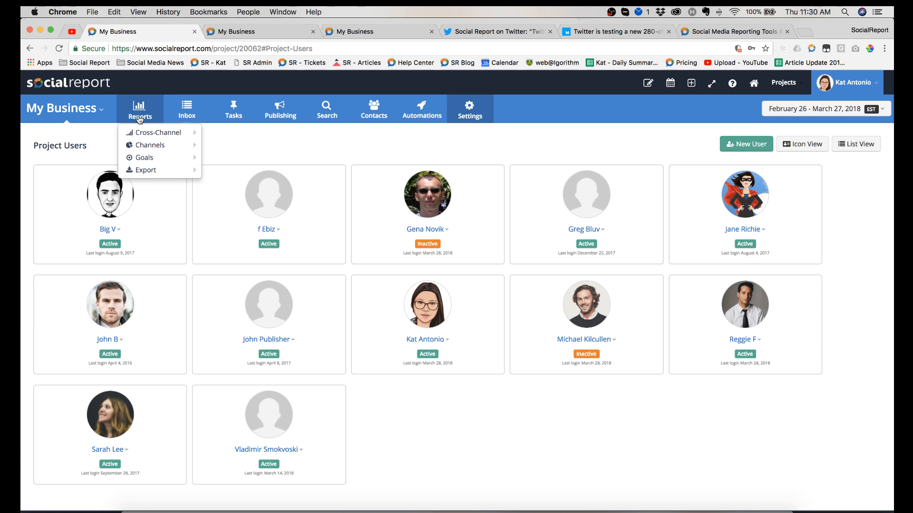
mouse_move(144, 135)
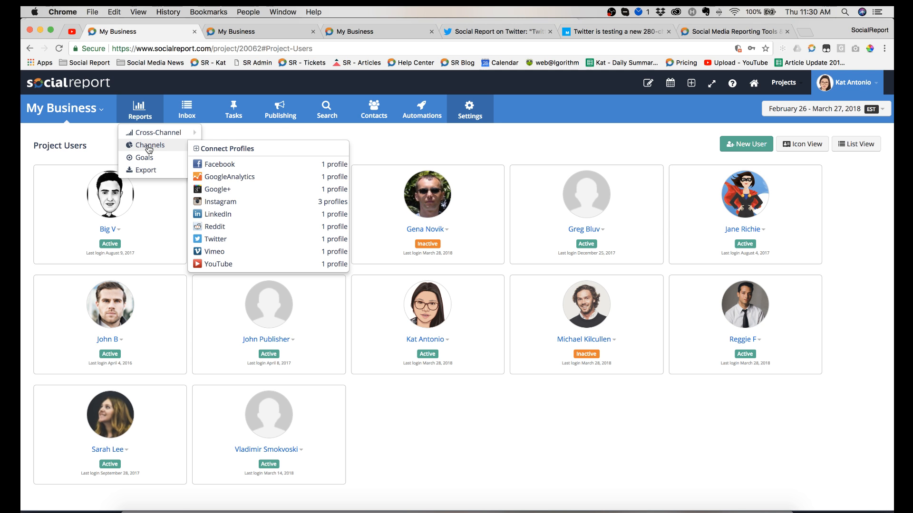
click(222, 138)
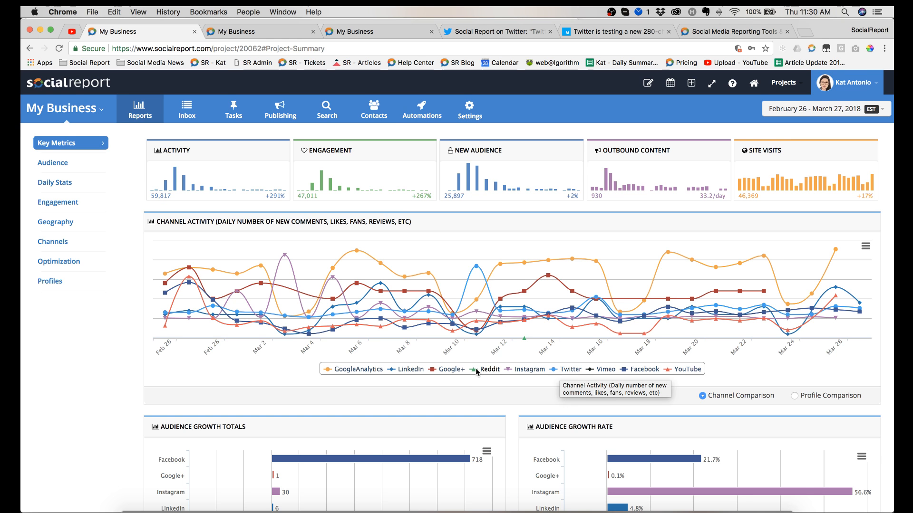
scroll(407, 367, down, 2)
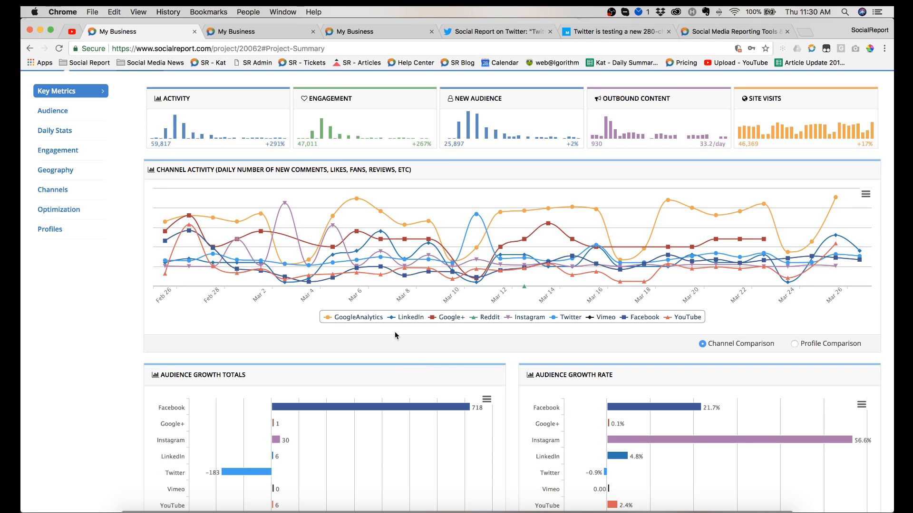
click(359, 318)
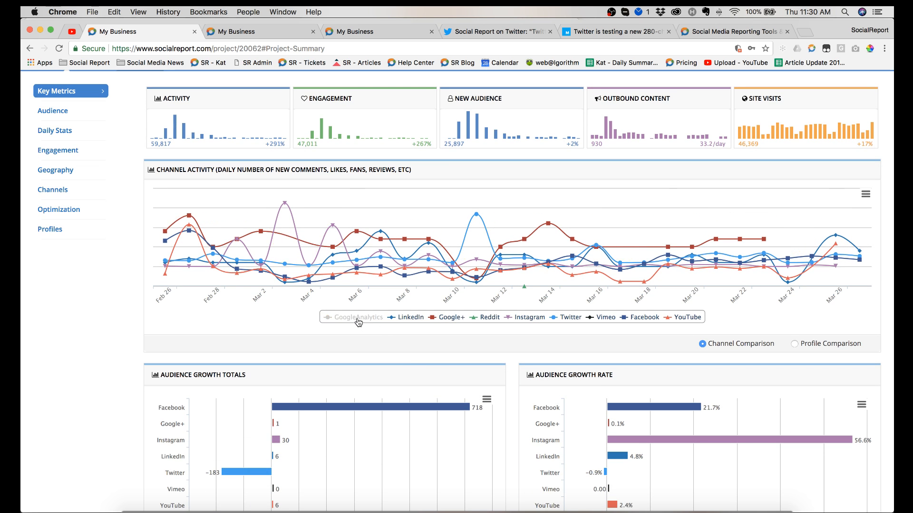
click(566, 322)
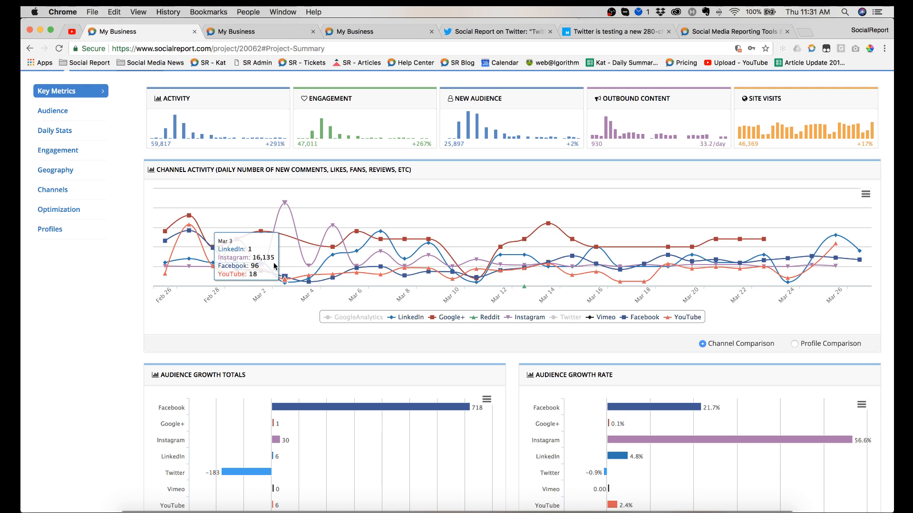
Step: Review the audience growth, engagement and posts-by-network charts in the Key Metrics report
scroll(274, 265, down, 5)
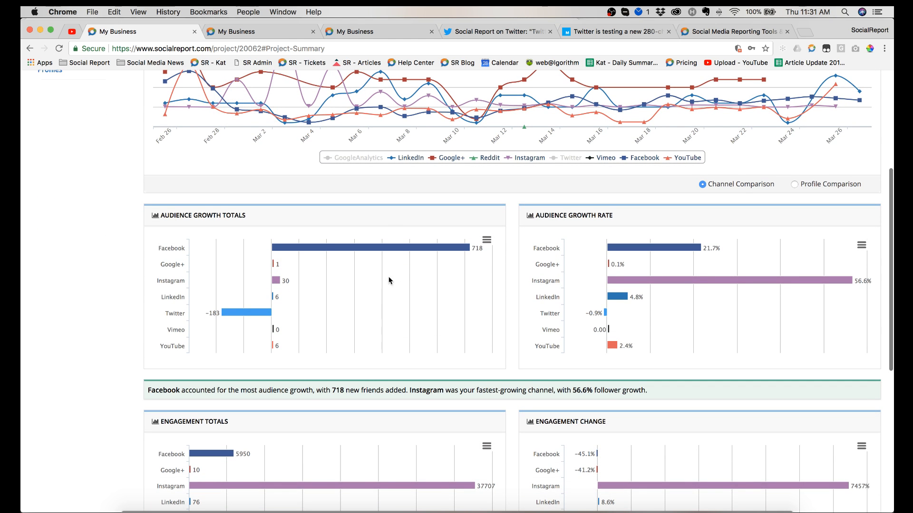
scroll(411, 309, down, 3)
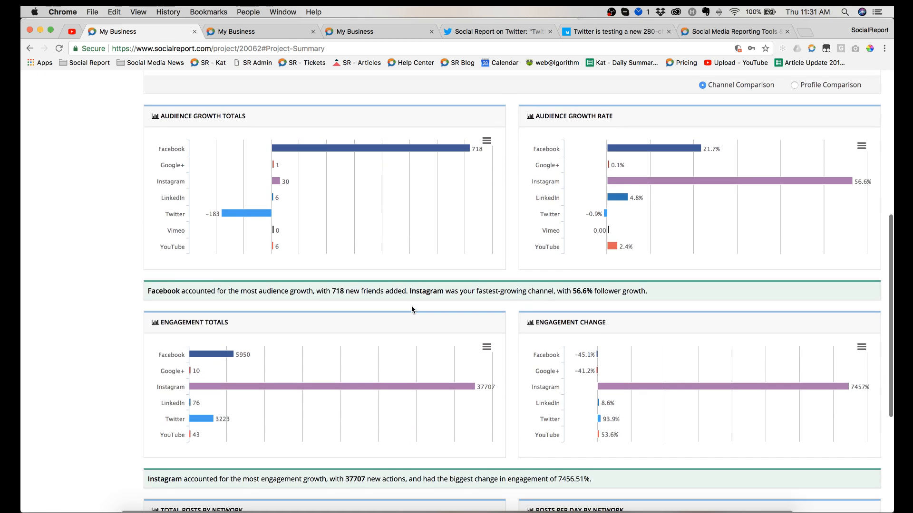
scroll(412, 310, up, 1)
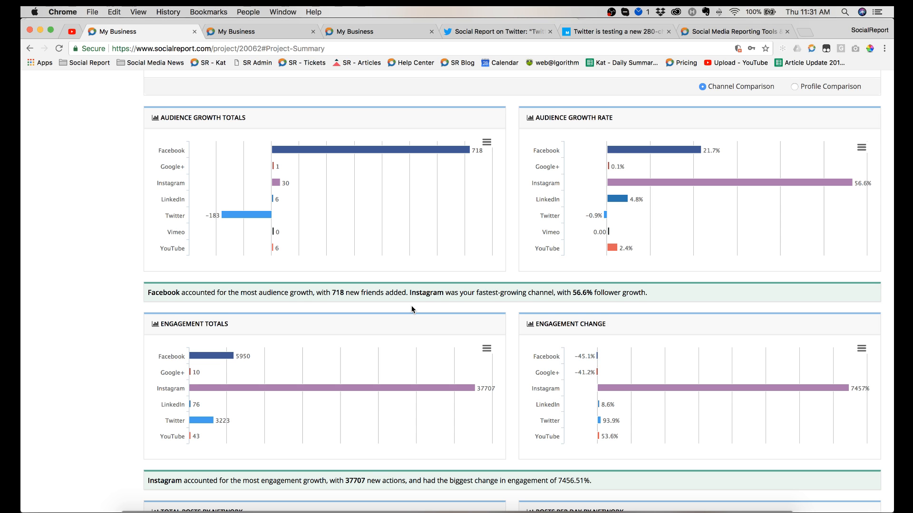
scroll(412, 310, down, 7)
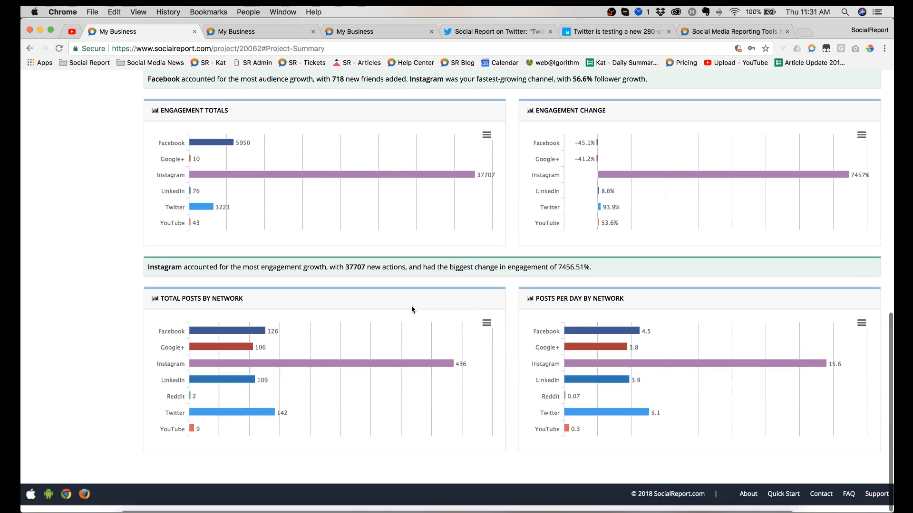
scroll(412, 309, up, 12)
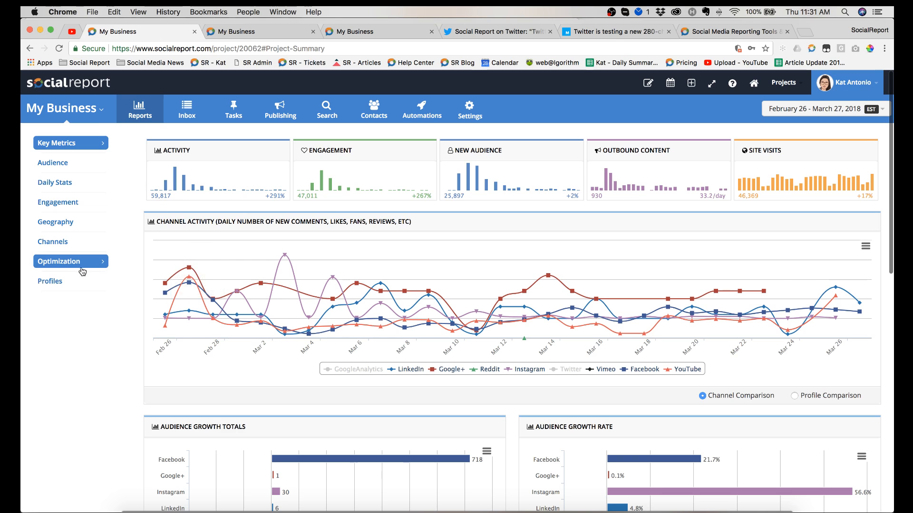
Step: Open the Optimization report, inspect Thursday's hourly engagement breakdown, and close the breakdown
click(81, 268)
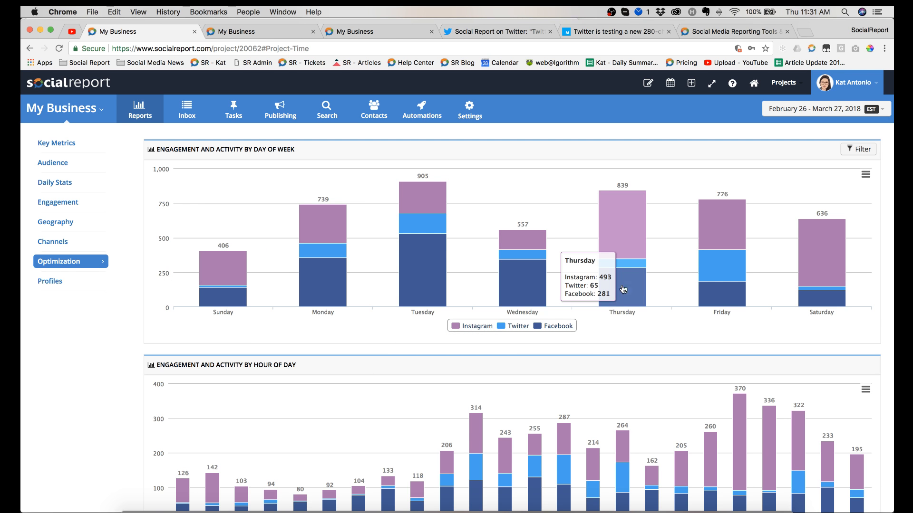
click(631, 216)
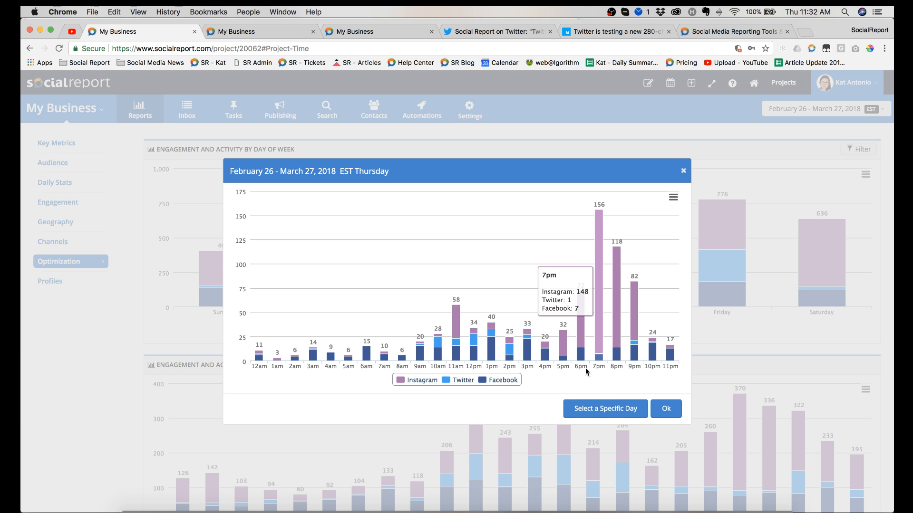
mouse_move(563, 342)
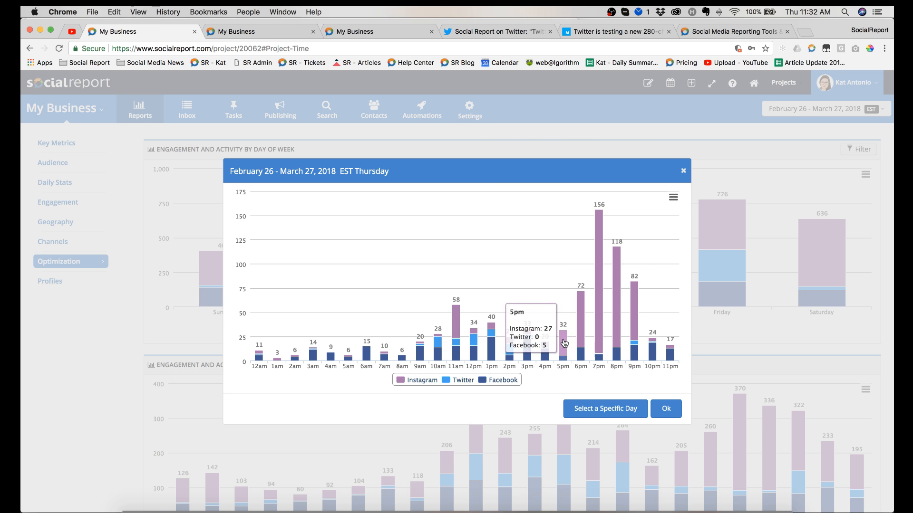
click(683, 171)
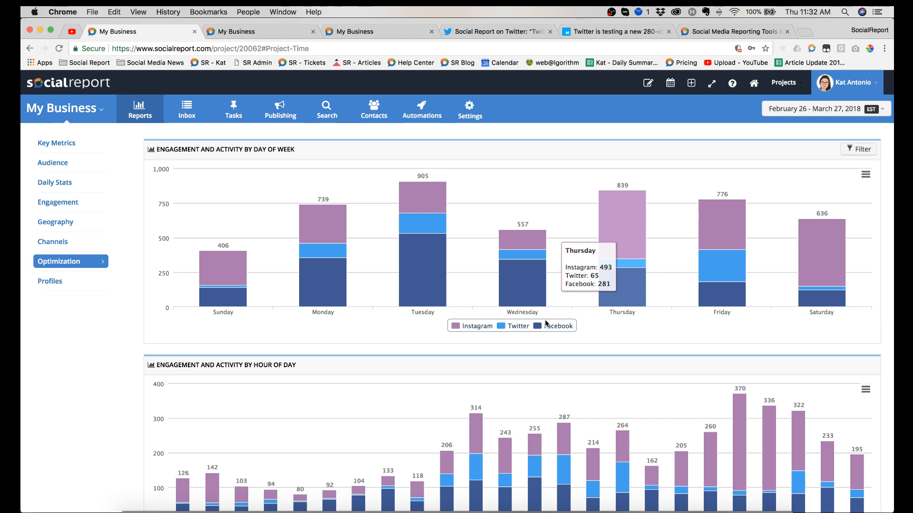
Step: Open the Summary report for the Facebook channel
click(138, 111)
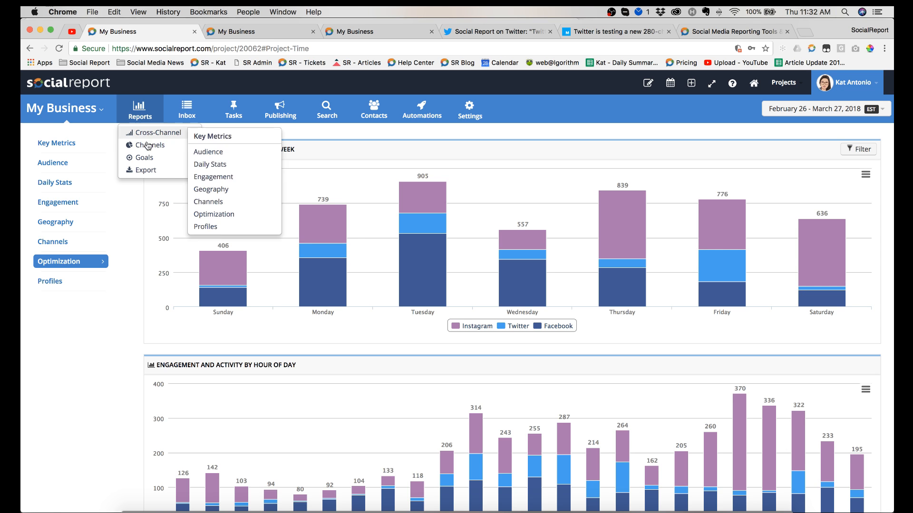
mouse_move(149, 144)
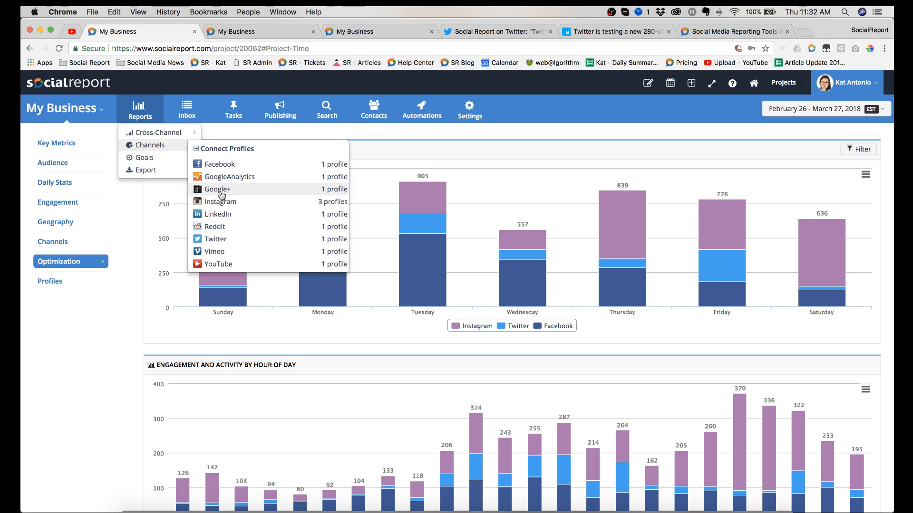
click(242, 167)
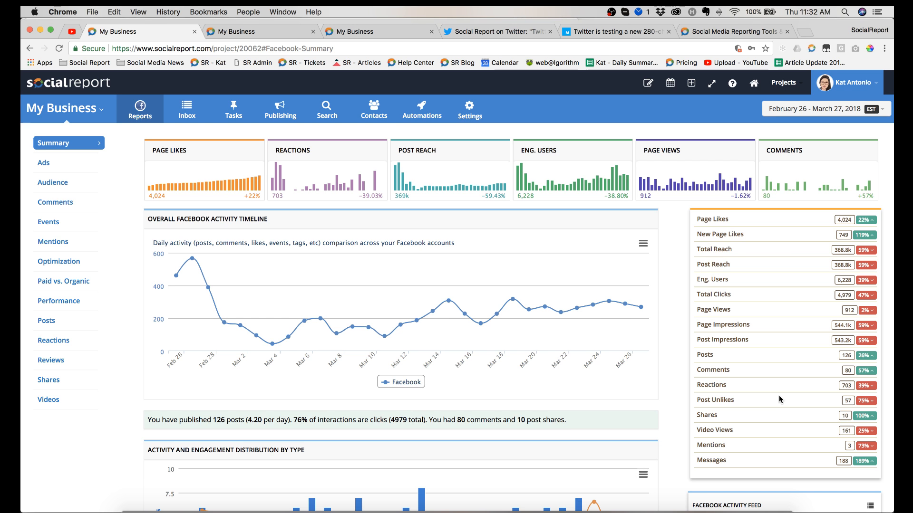
scroll(779, 398, down, 1)
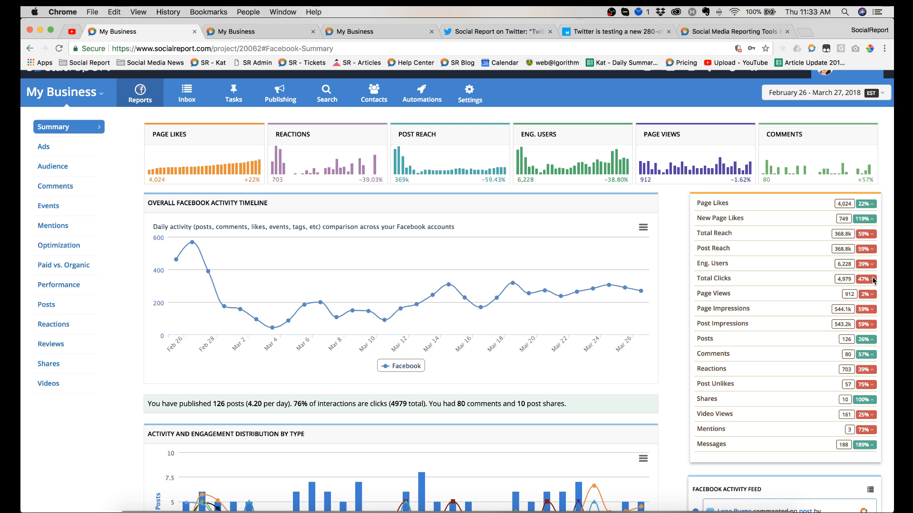
Step: Preview the Last 7 Days preset for the reporting date range and close the dialog without applying it
click(826, 97)
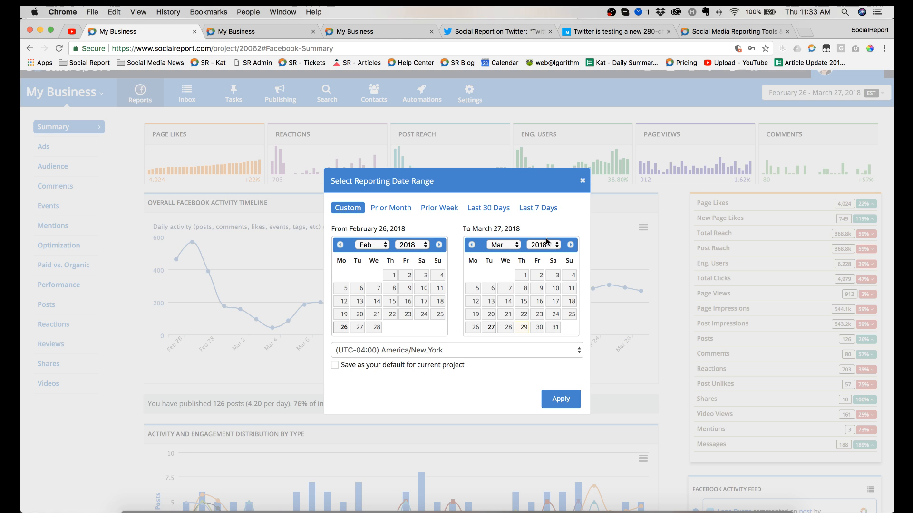
click(543, 212)
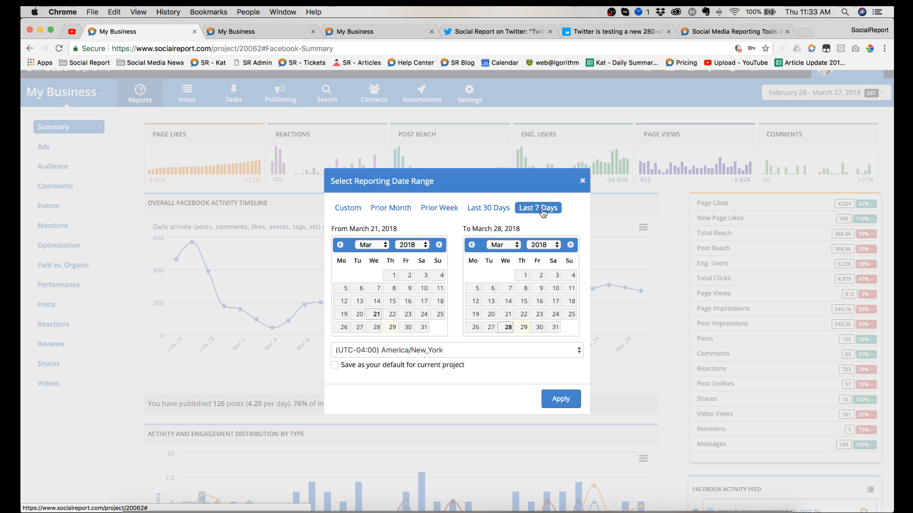
click(582, 180)
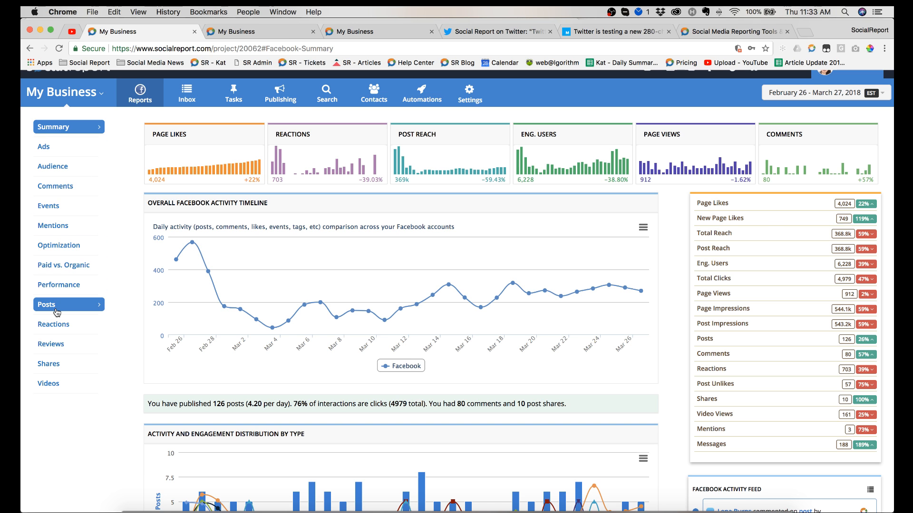
Step: Open Facebook's Paid vs. Organic report, reload the page, and review the like source, engagement, impressions and reach charts
click(74, 271)
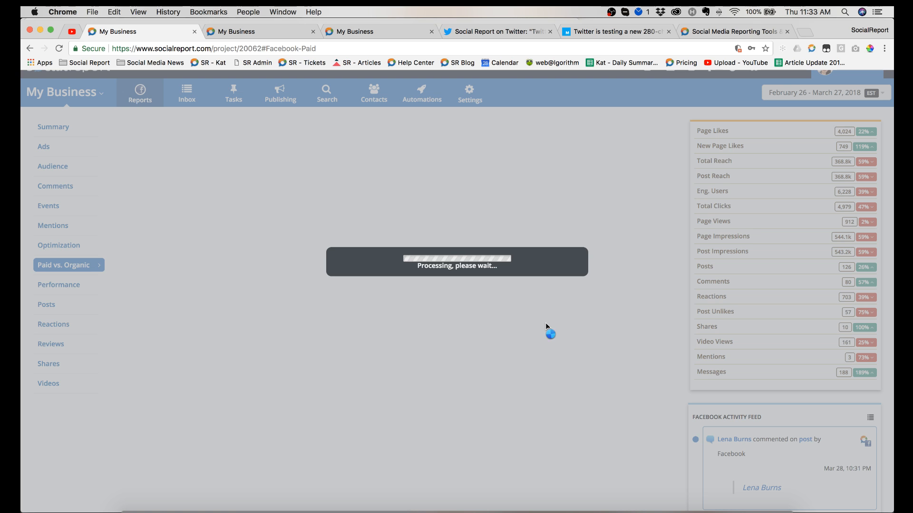
scroll(539, 326, up, 1)
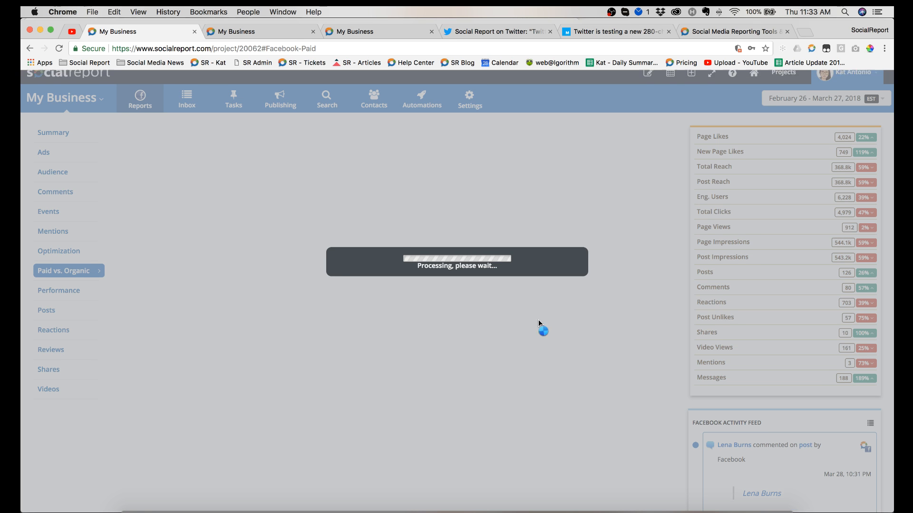
scroll(203, 173, down, 3)
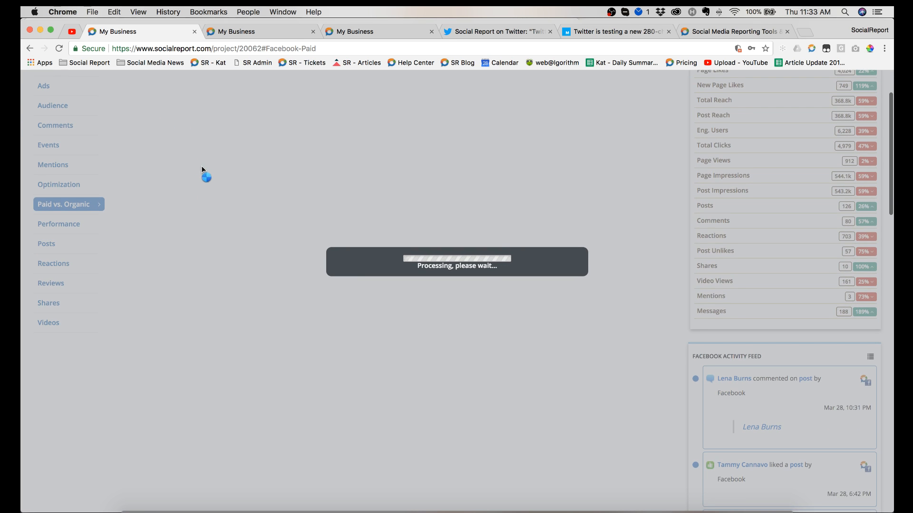
click(59, 49)
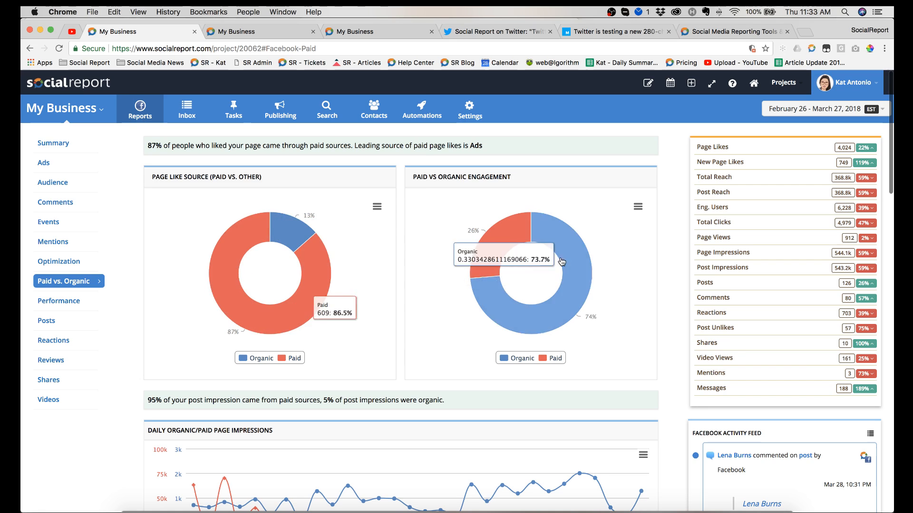
scroll(489, 276, down, 3)
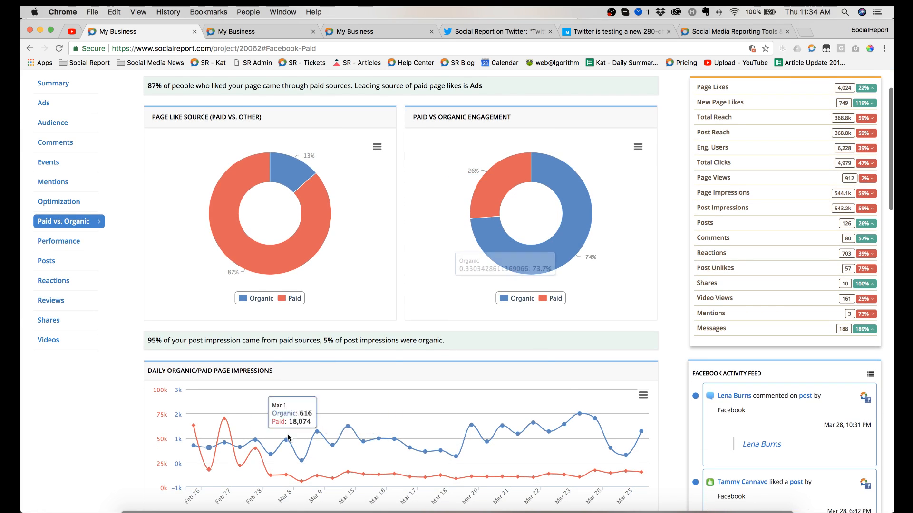
scroll(383, 357, down, 5)
scroll(384, 361, down, 4)
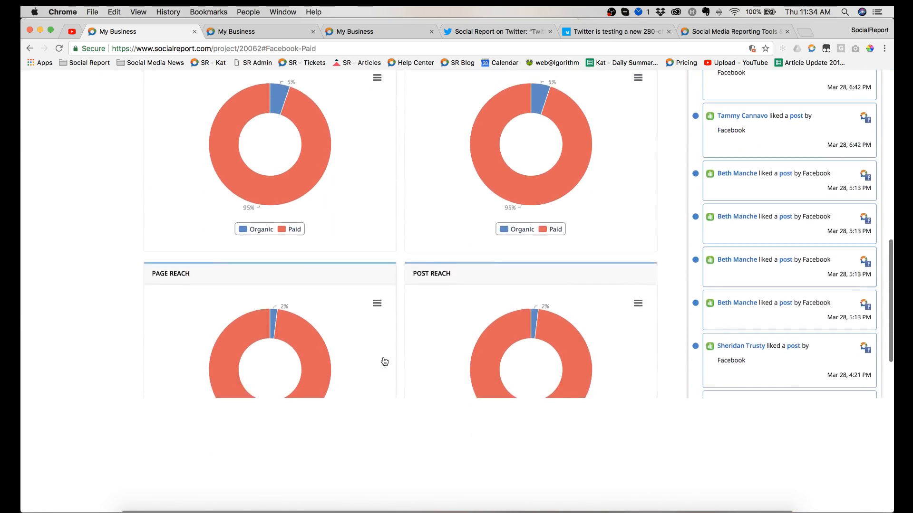
scroll(384, 361, up, 10)
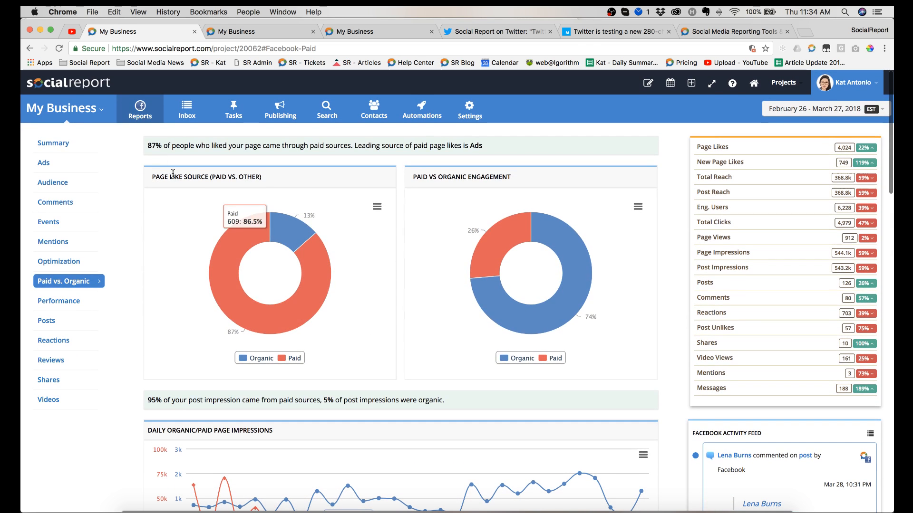
Step: Open the Summary report for the Twitter channel
click(139, 109)
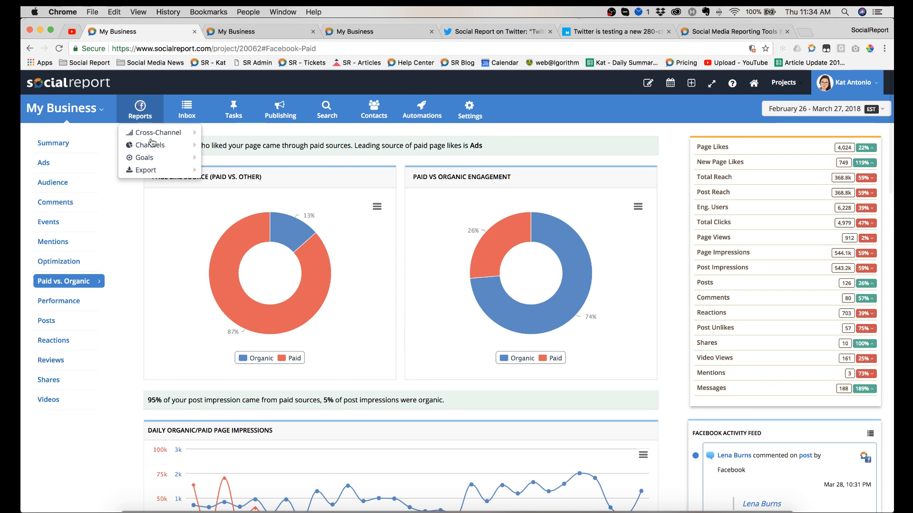
mouse_move(171, 147)
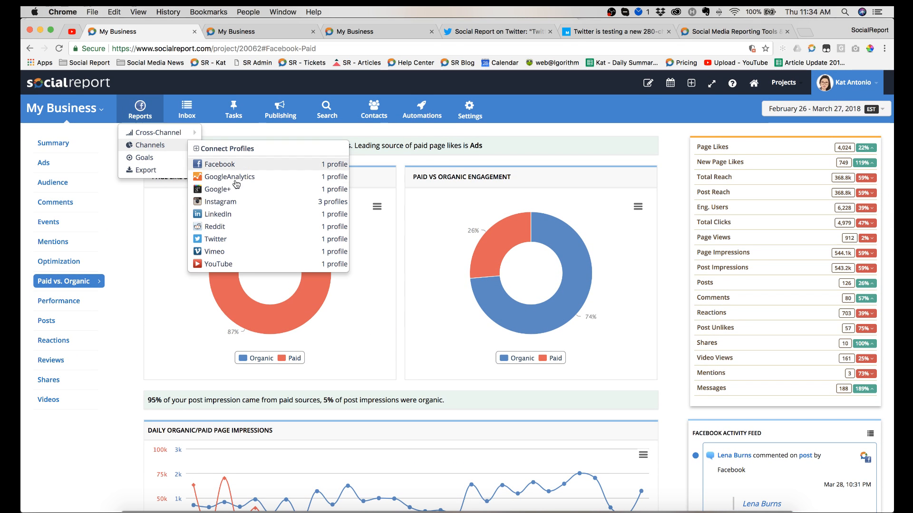
click(215, 251)
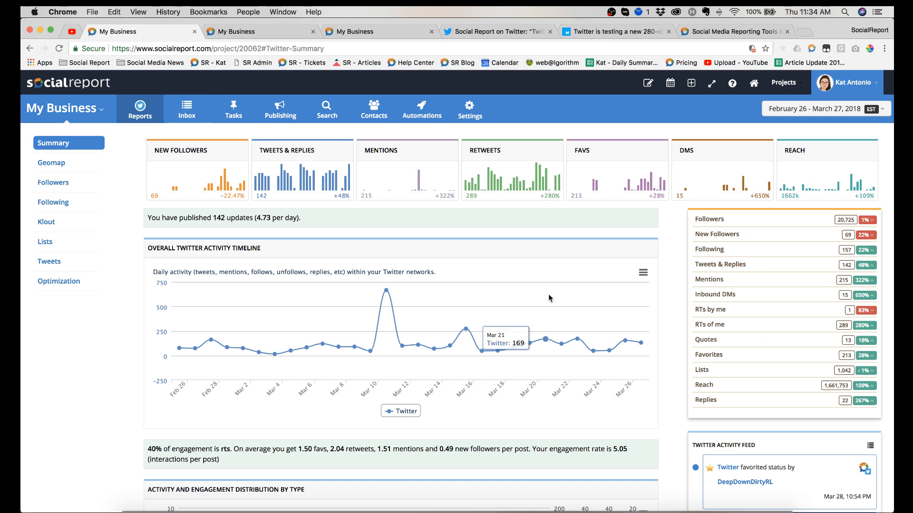
Step: Switch to the GoogleAnalytics channel and open its Social Networks report
click(140, 114)
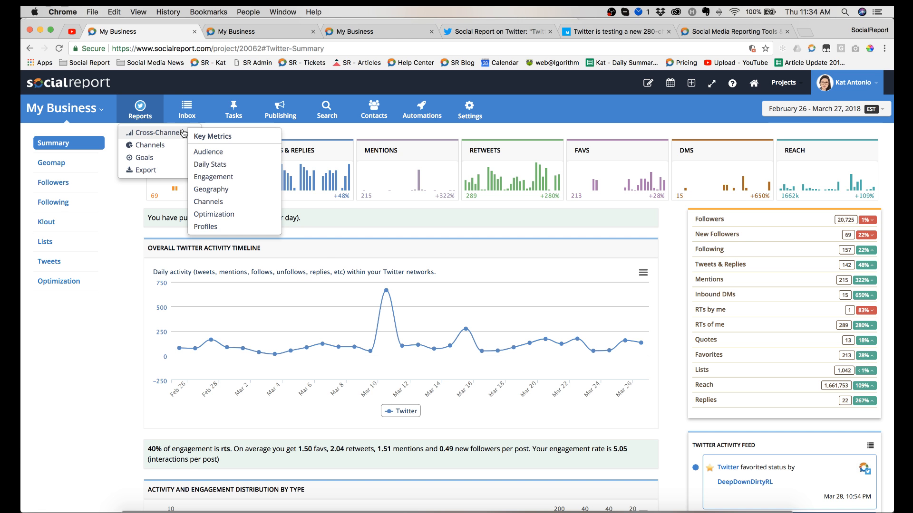
mouse_move(155, 147)
click(229, 177)
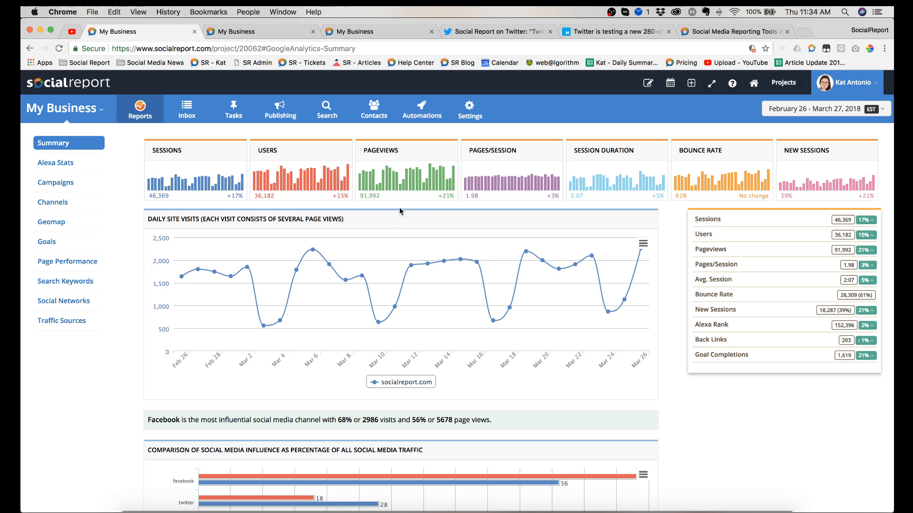
click(64, 304)
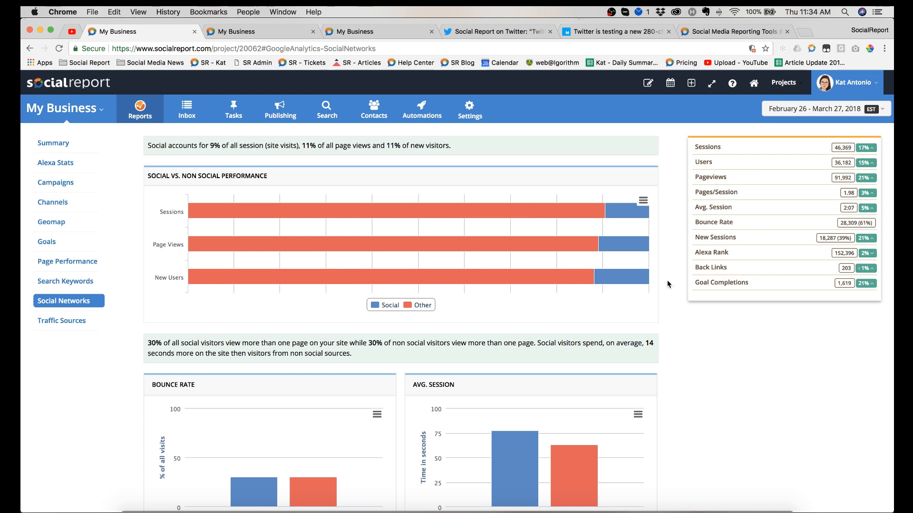
Step: Examine the social versus non-social performance, bounce rate and average session charts in the Social Networks report
mouse_move(629, 255)
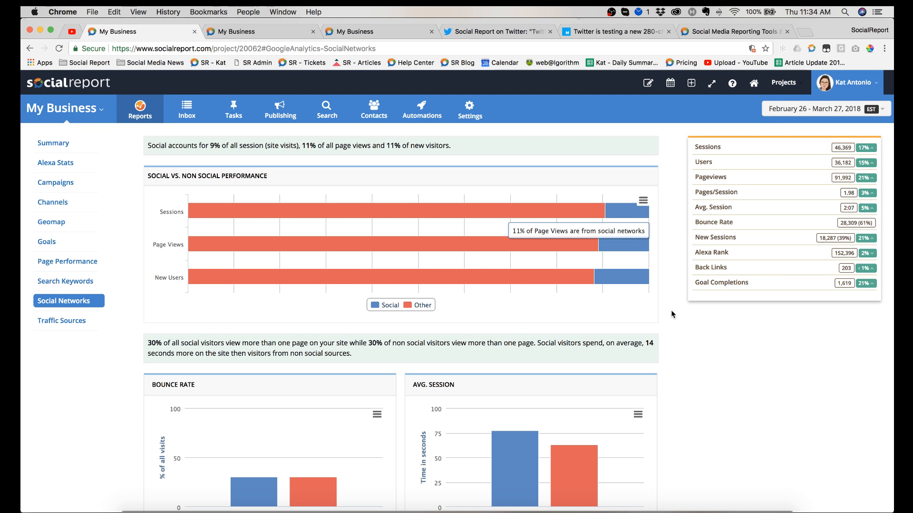
scroll(693, 315, down, 1)
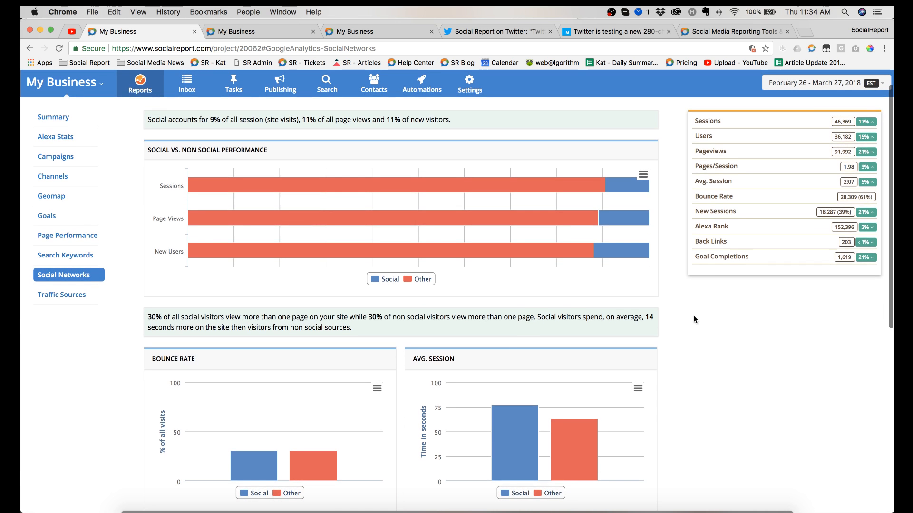
mouse_move(451, 257)
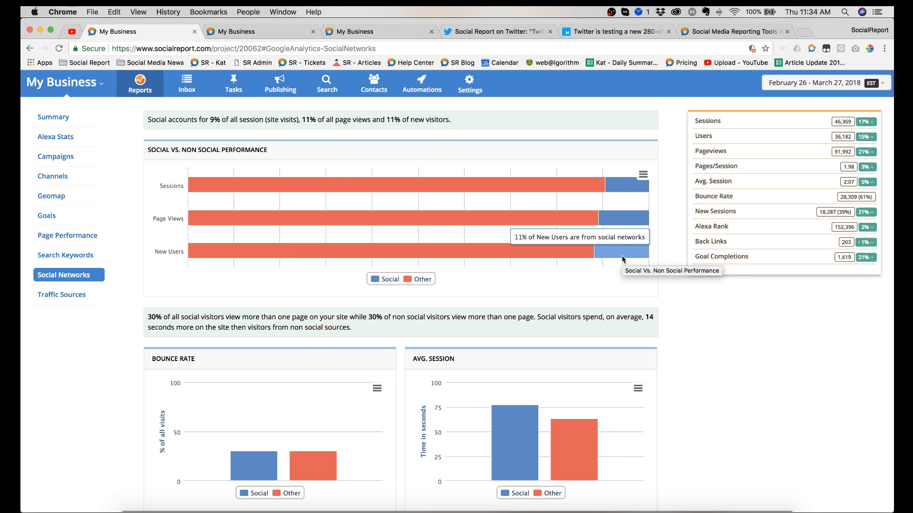
scroll(622, 259, down, 2)
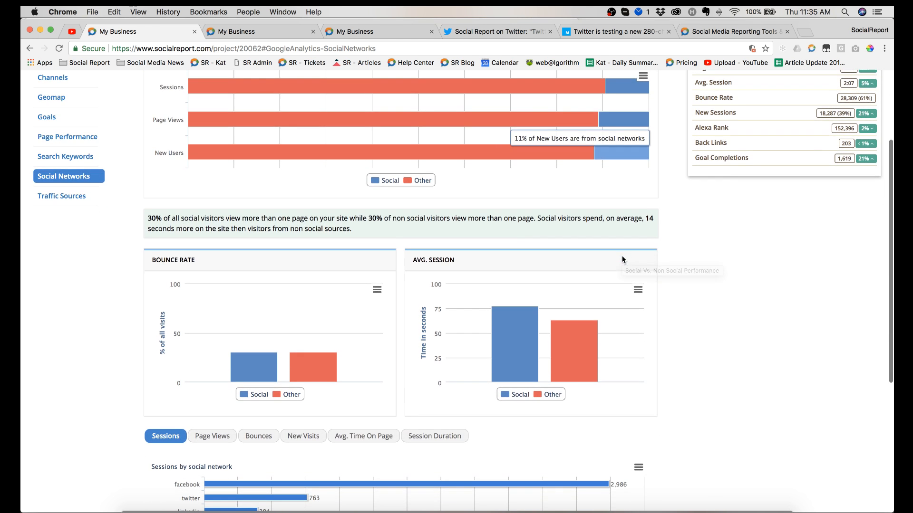
mouse_move(588, 363)
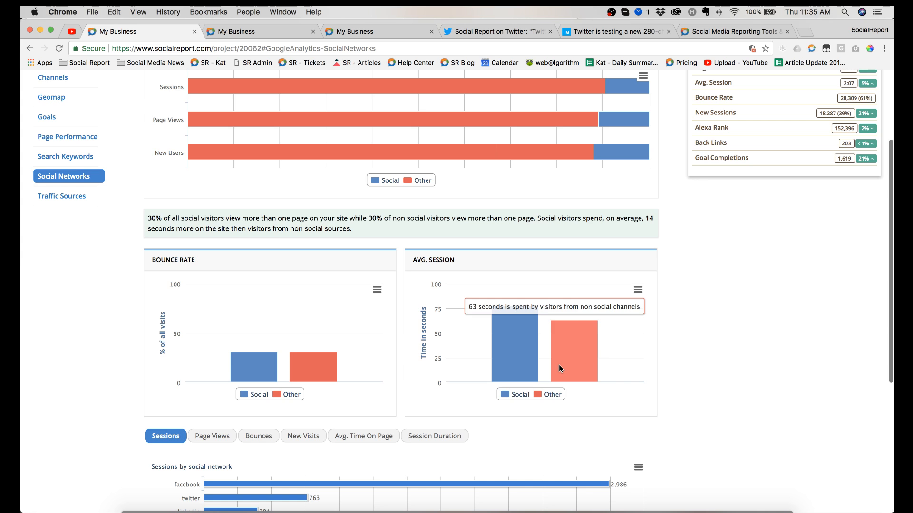
mouse_move(516, 362)
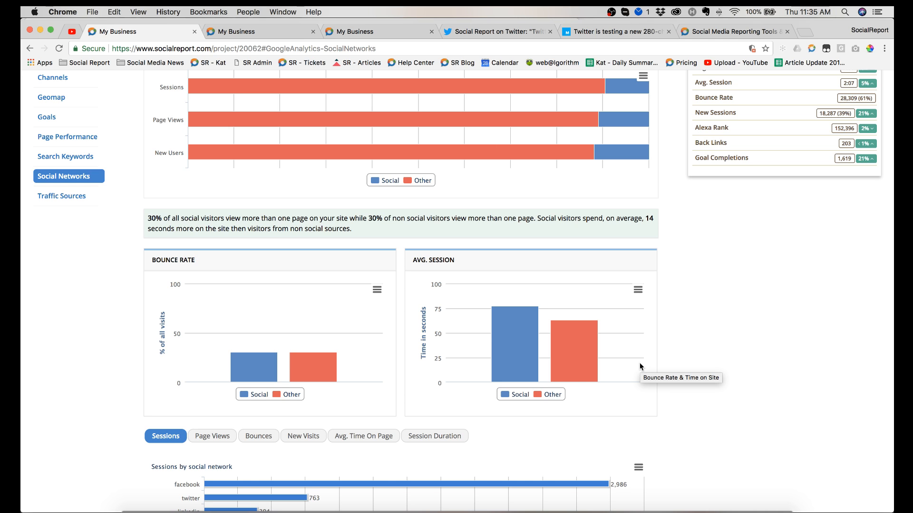
mouse_move(496, 350)
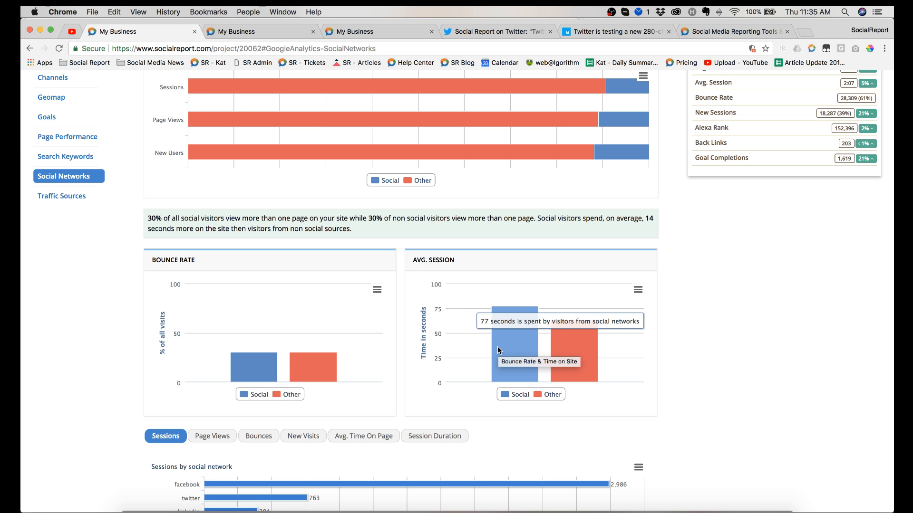
mouse_move(574, 347)
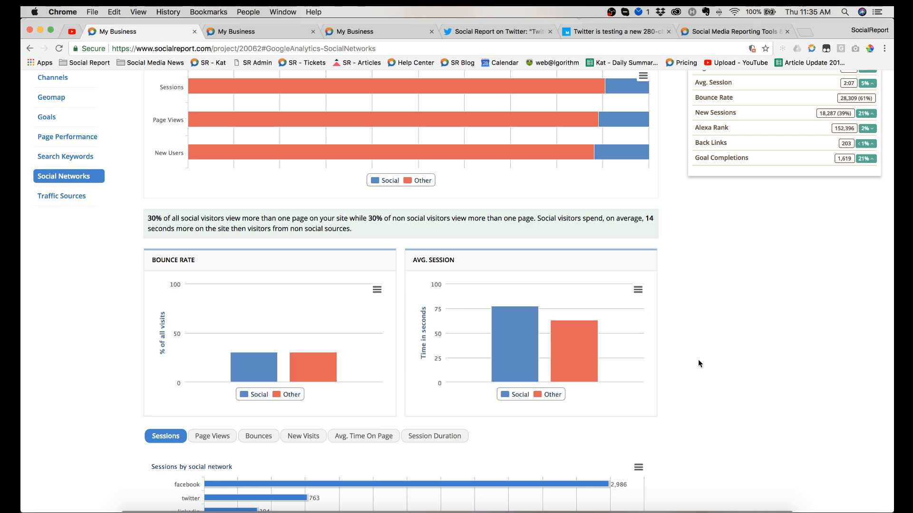
scroll(698, 363, down, 3)
scroll(698, 363, down, 3)
scroll(697, 362, up, 10)
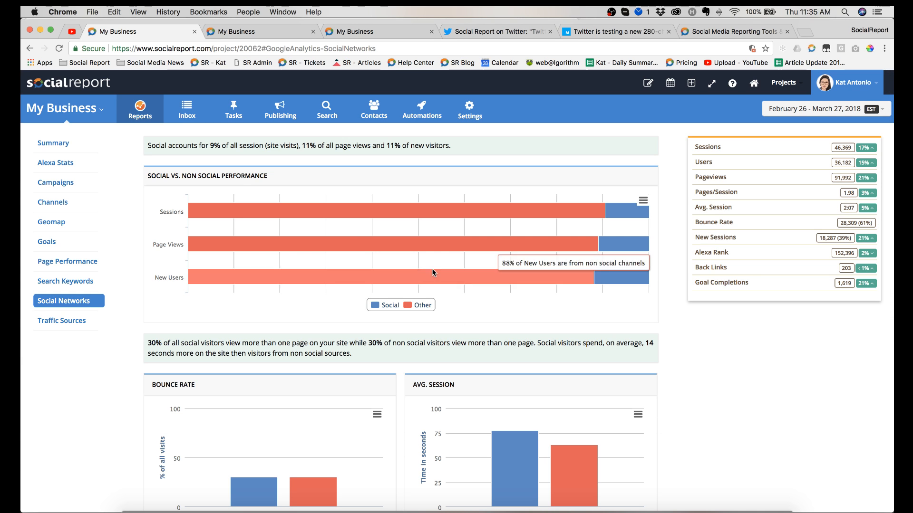
Step: Open the Social Inbox and reload the page
click(190, 109)
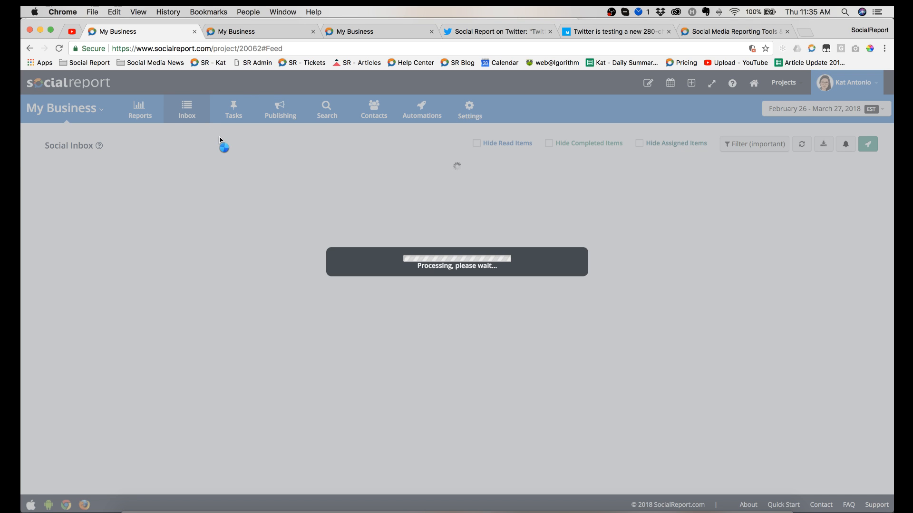
click(59, 49)
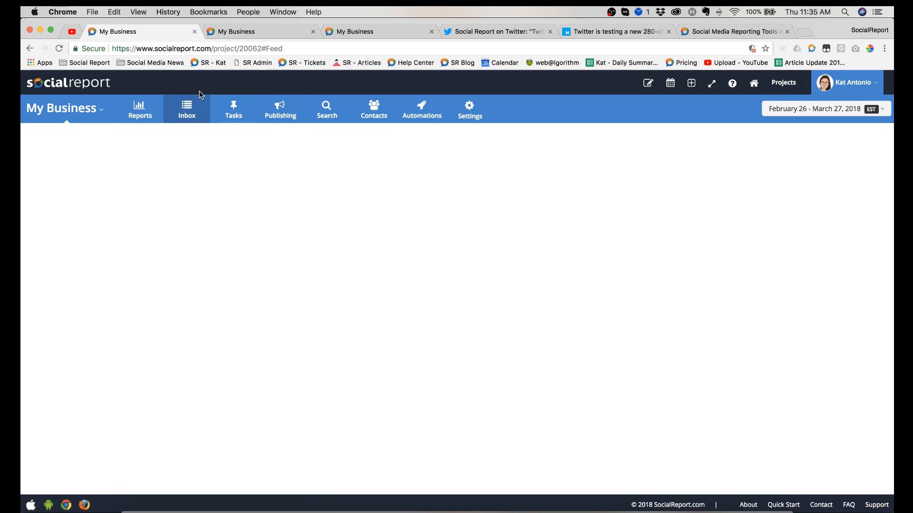
Step: Look over the report export options and open the scheduling dialog for a PDF report
click(145, 118)
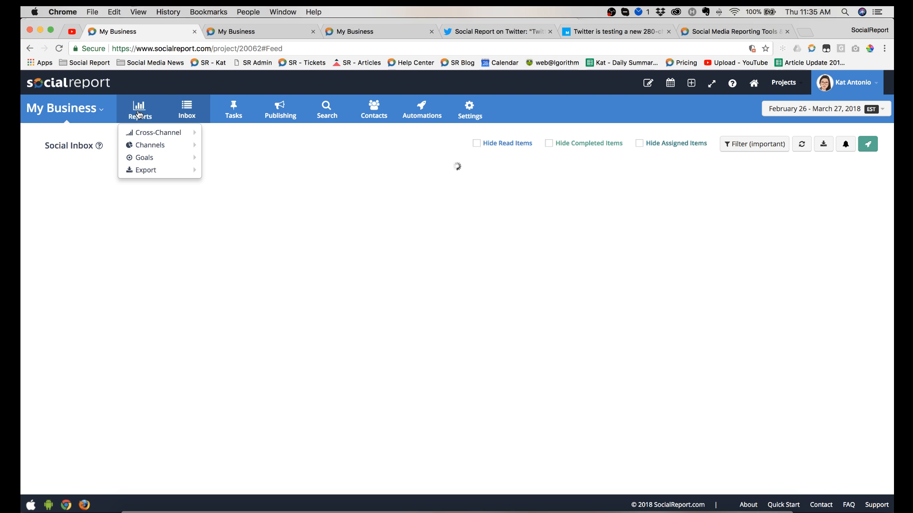
mouse_move(150, 171)
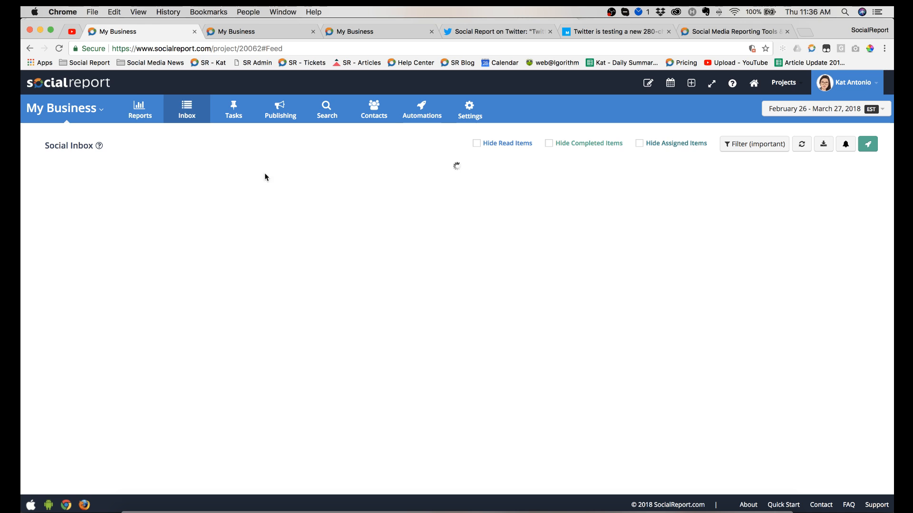
click(139, 119)
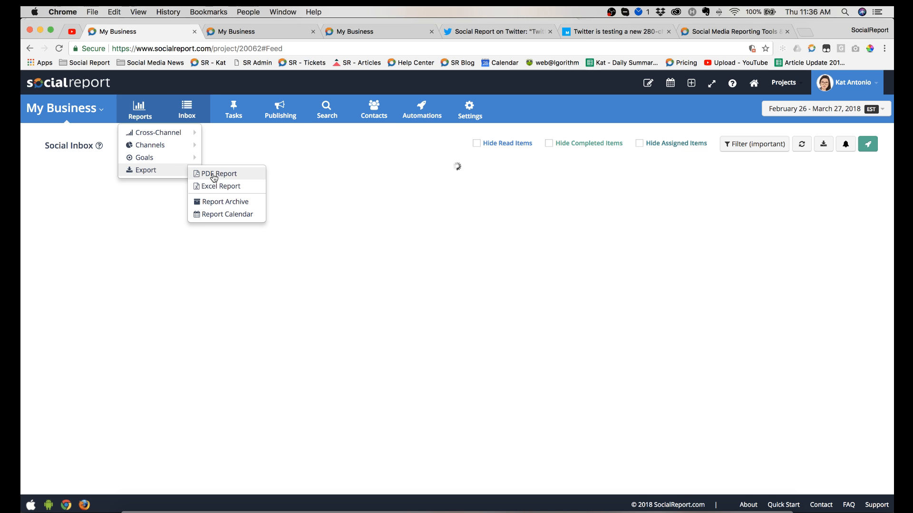
click(209, 176)
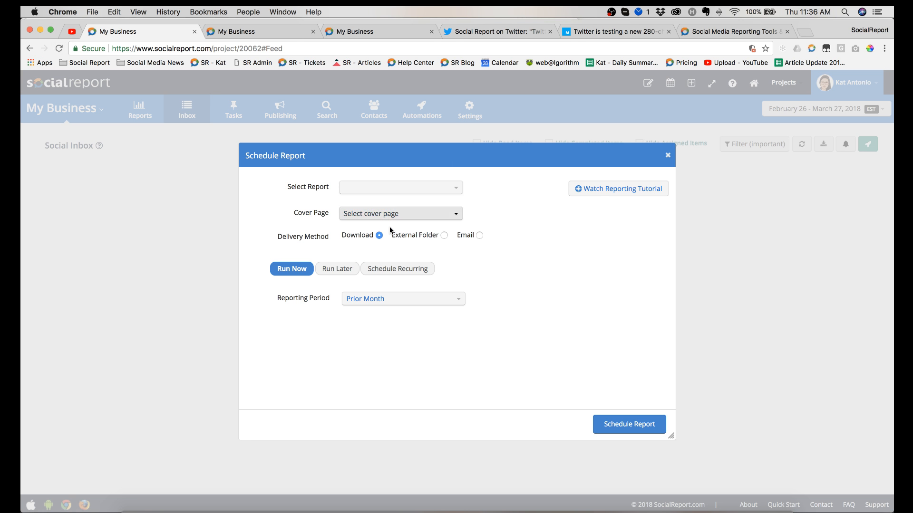
Step: Choose to create a custom report, deselect all of its components, and close the component selection
click(403, 192)
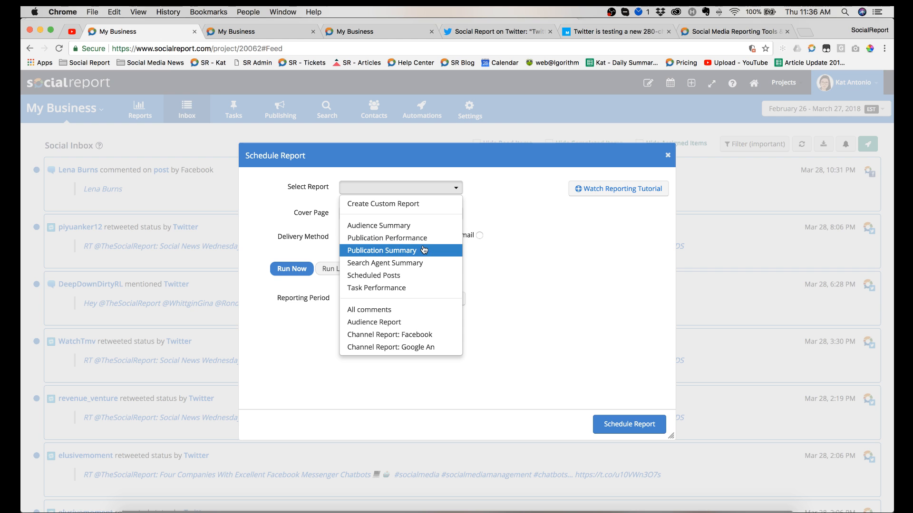
click(412, 204)
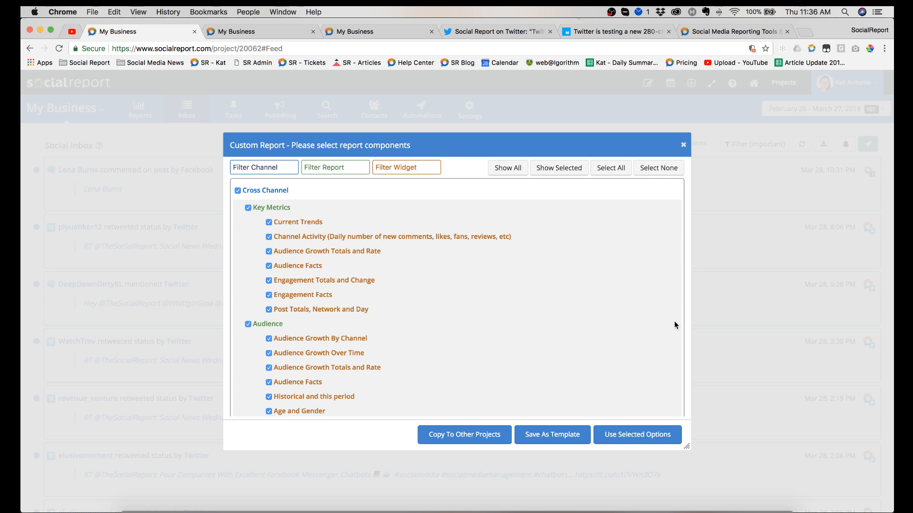
click(674, 176)
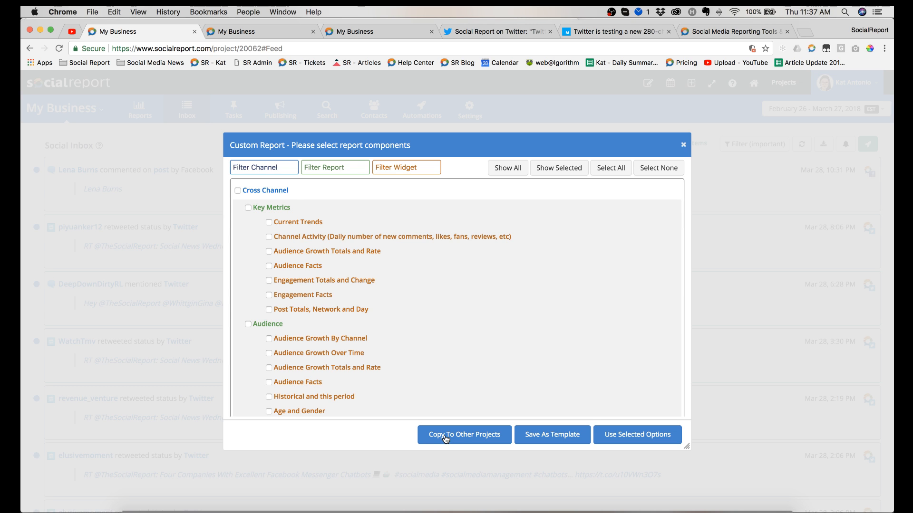
click(683, 145)
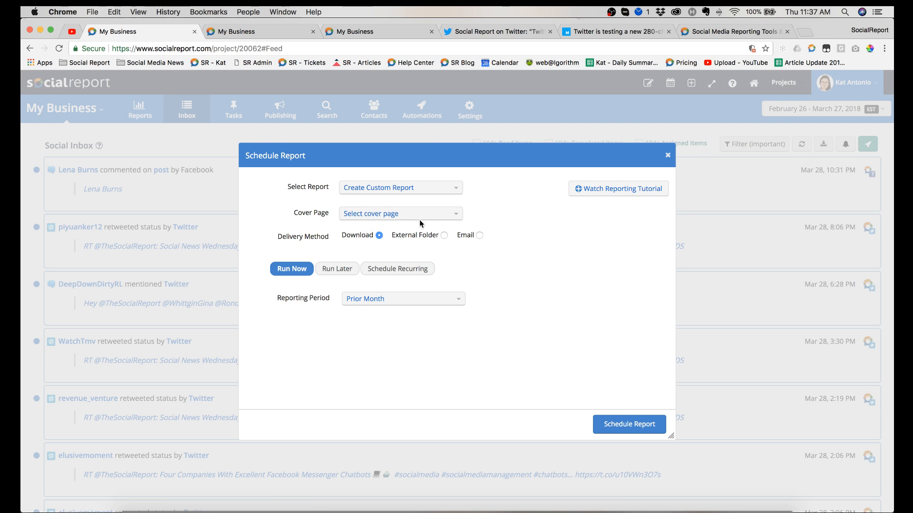
Step: Review the cover page choices and the External Folder and Email delivery options for the report
click(403, 215)
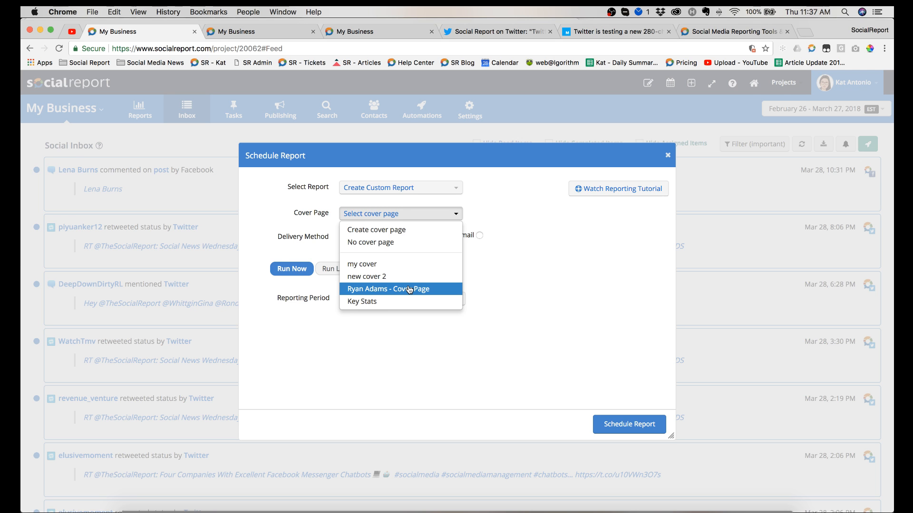
click(292, 322)
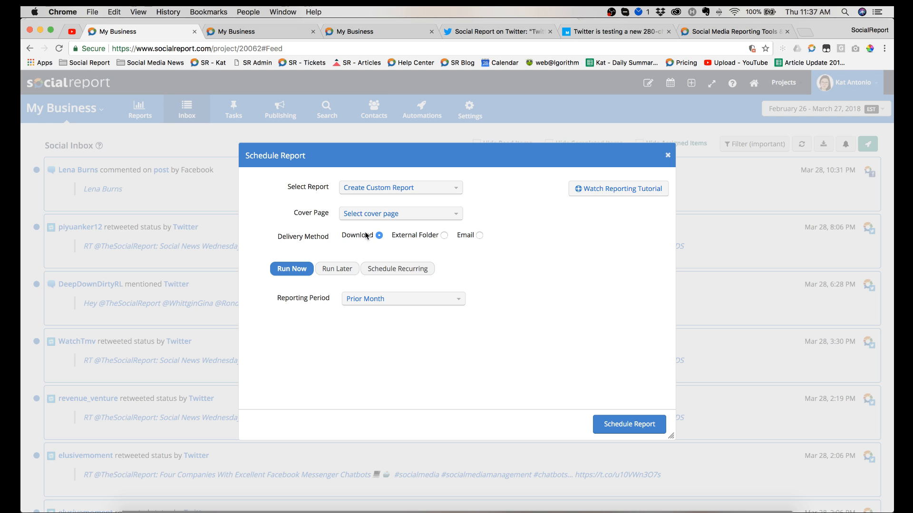
click(442, 235)
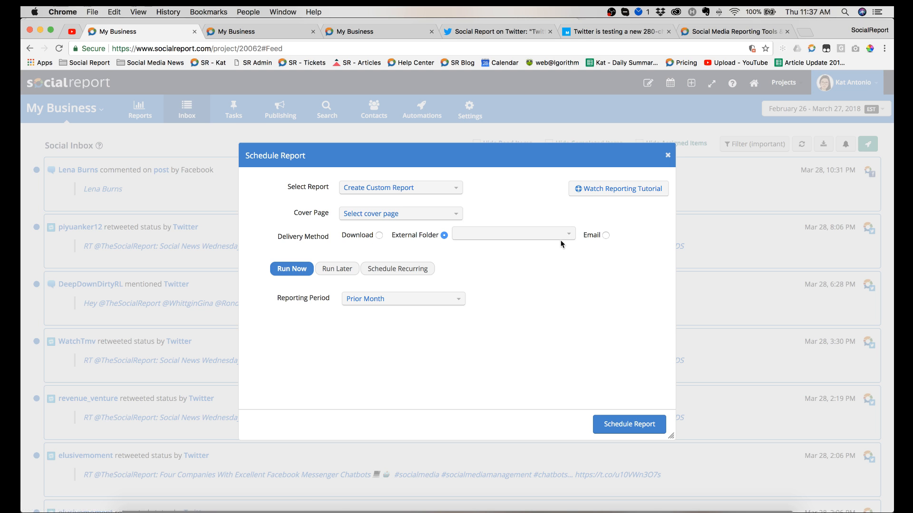
click(605, 236)
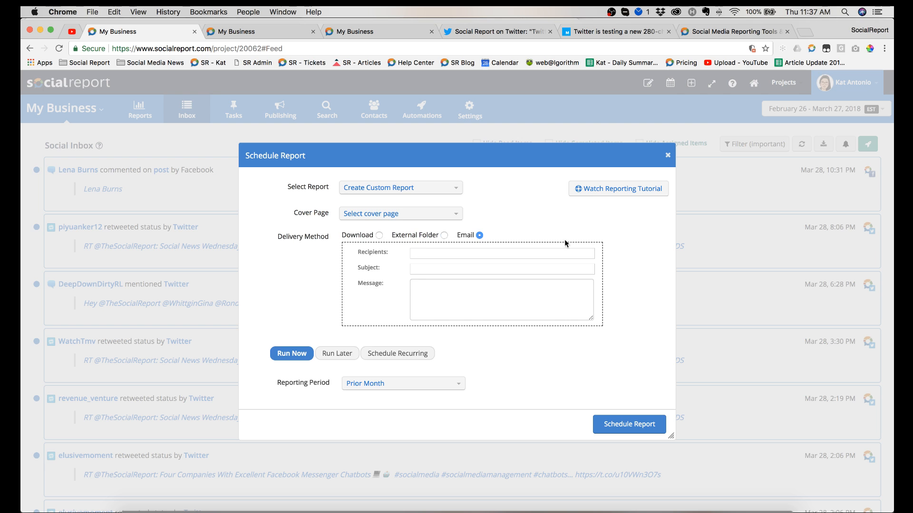
click(444, 235)
click(491, 236)
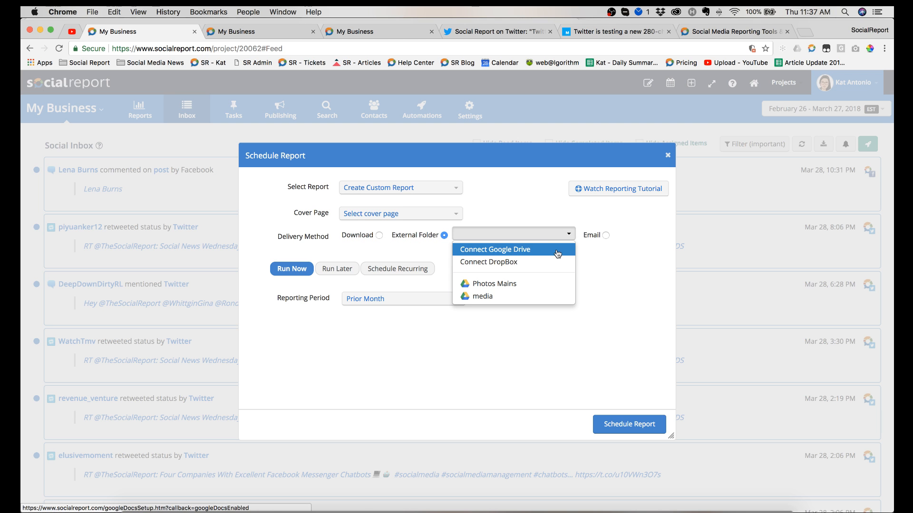
click(626, 278)
Step: Set the report's delivery method to Email and enlarge the scheduling dialog
click(606, 235)
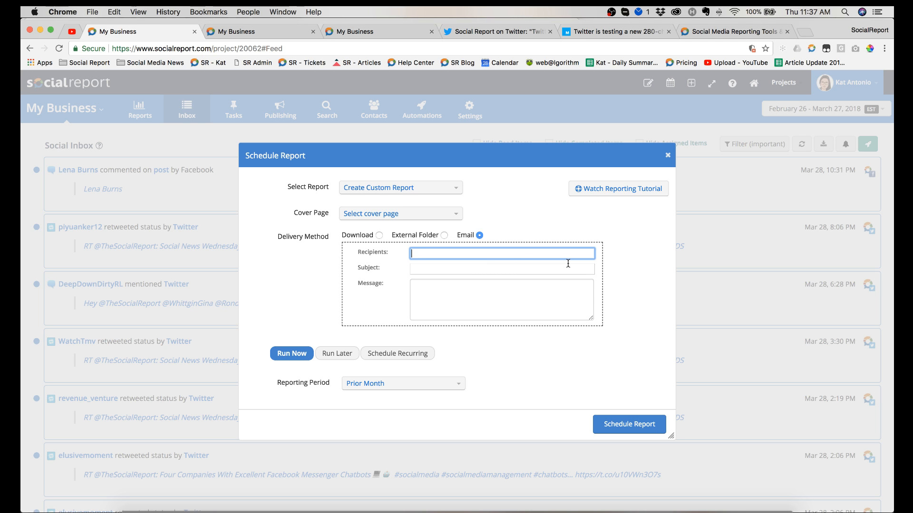
scroll(607, 290, down, 3)
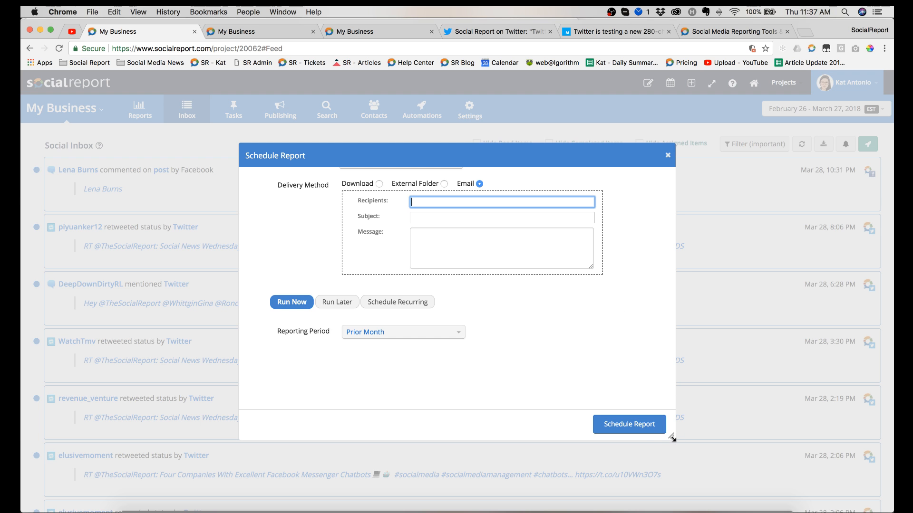
drag(671, 436, 686, 457)
scroll(461, 341, up, 2)
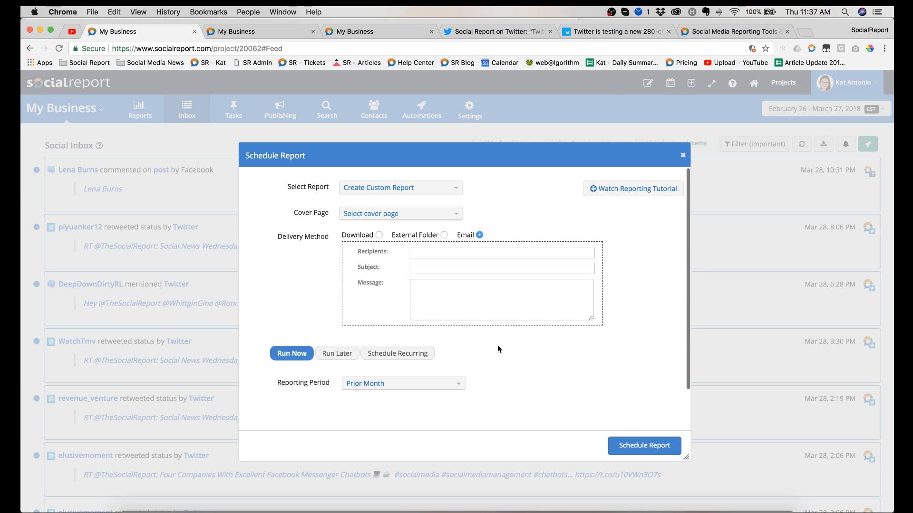
Step: Switch the report to recurring scheduling, review its frequency and reporting period options, and close the dialog without scheduling
click(326, 356)
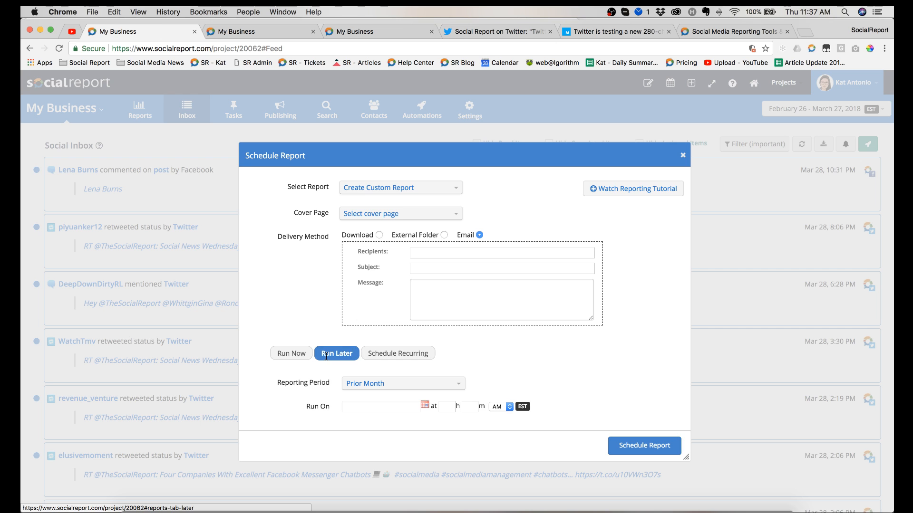
click(399, 354)
scroll(540, 352, down, 1)
scroll(540, 352, down, 2)
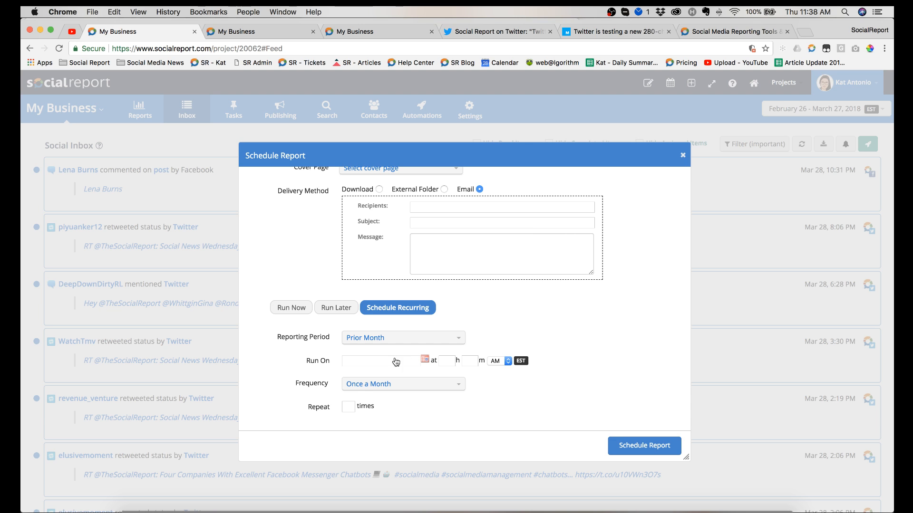
click(396, 389)
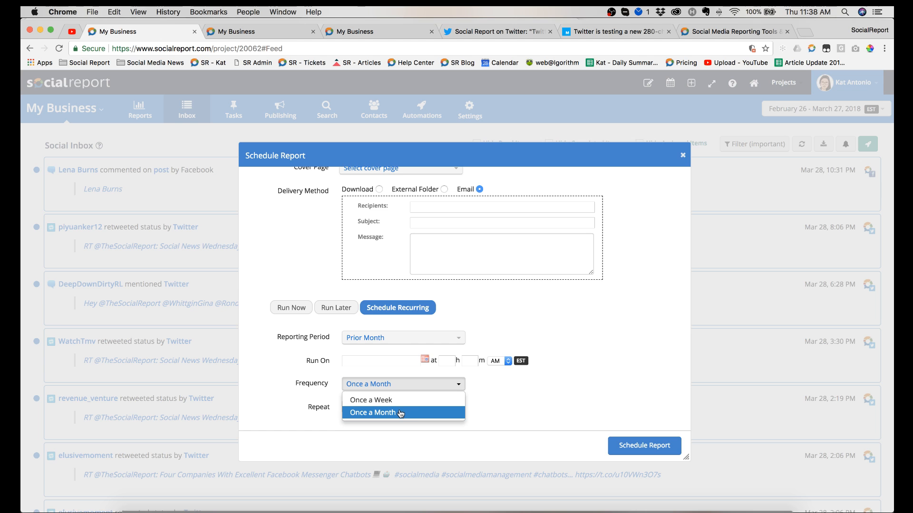
click(496, 393)
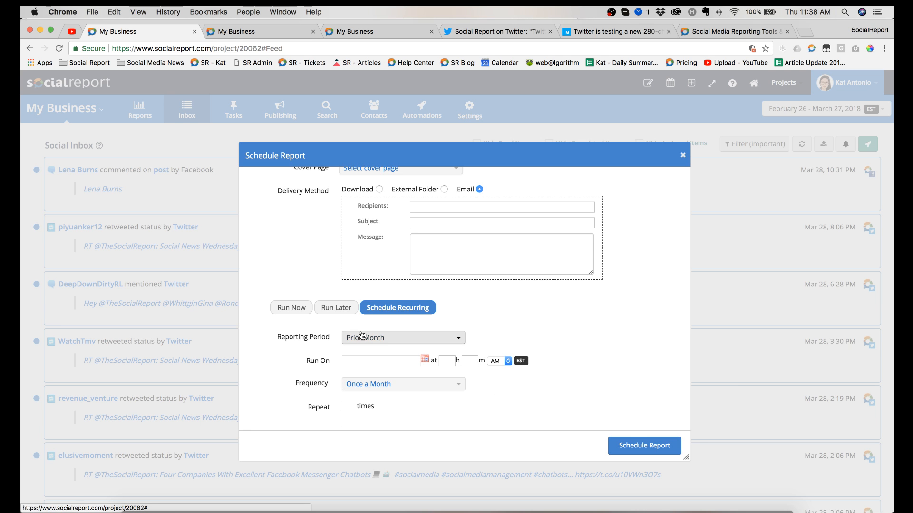
click(383, 339)
click(540, 315)
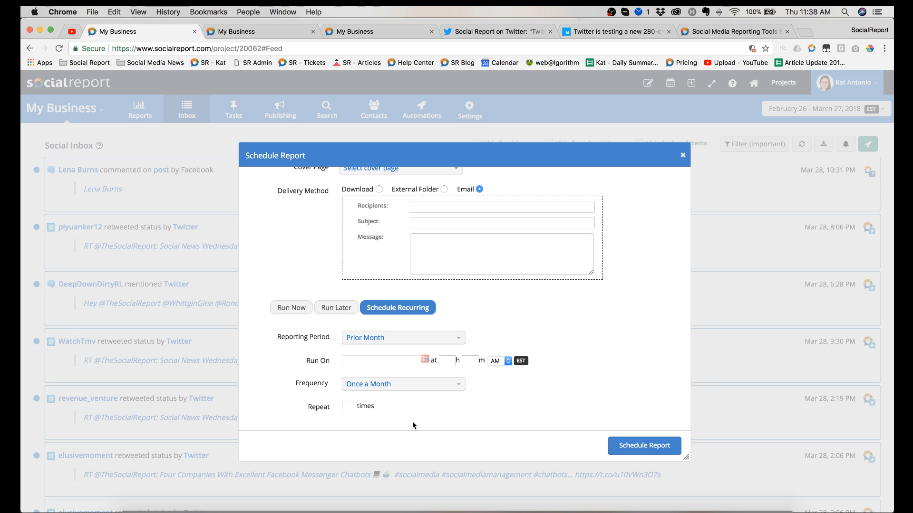
scroll(503, 271, up, 2)
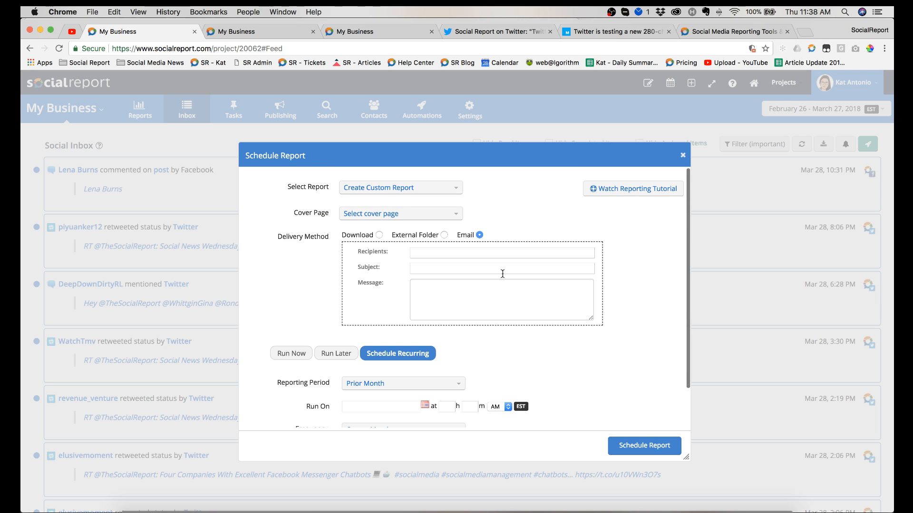
click(688, 158)
Step: Open the Excel report export, look over its profiles, date range and request history, and close it
mouse_move(140, 109)
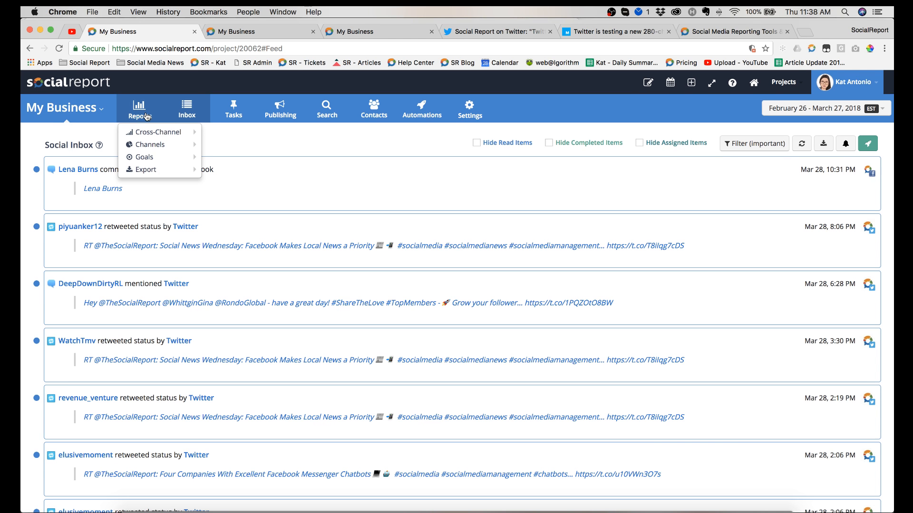
mouse_move(142, 170)
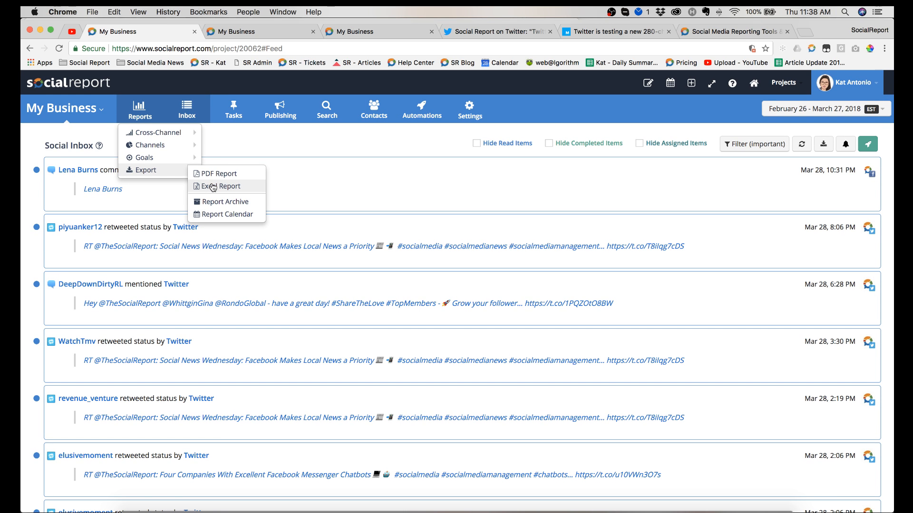
click(212, 187)
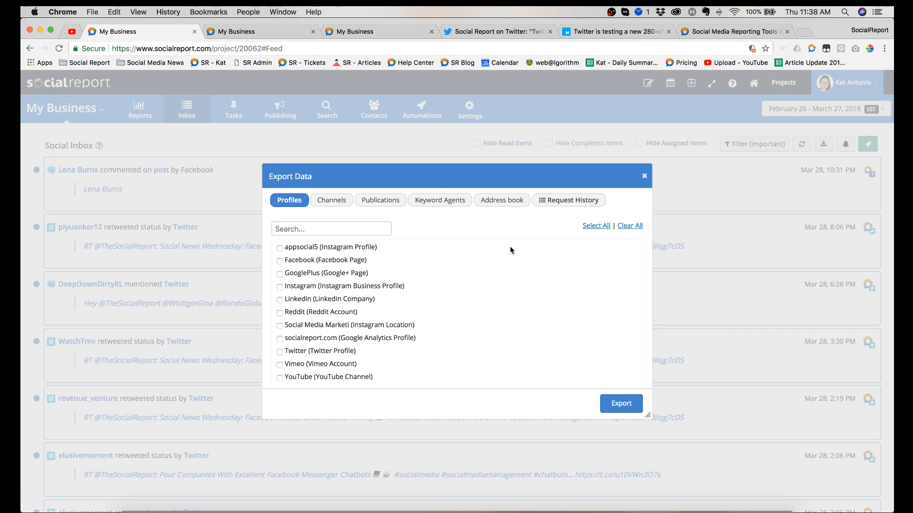
scroll(510, 250, down, 3)
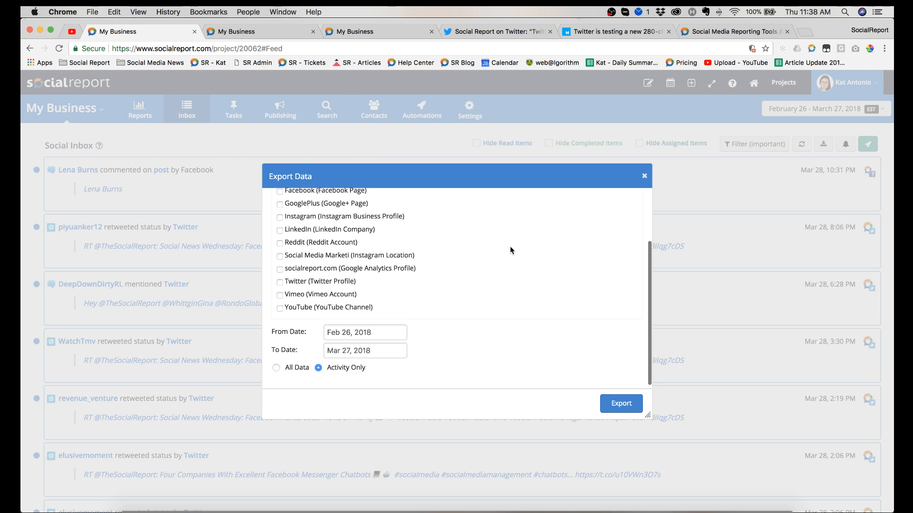
scroll(532, 329, up, 3)
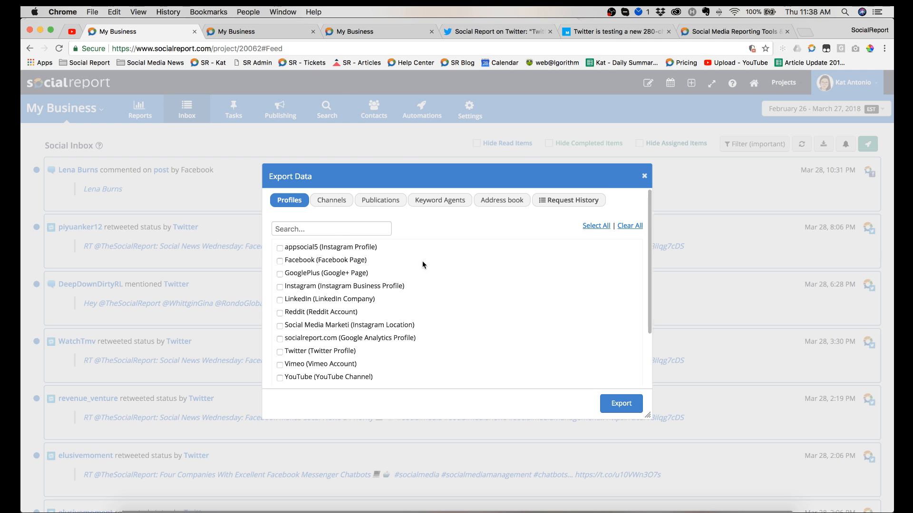
click(585, 201)
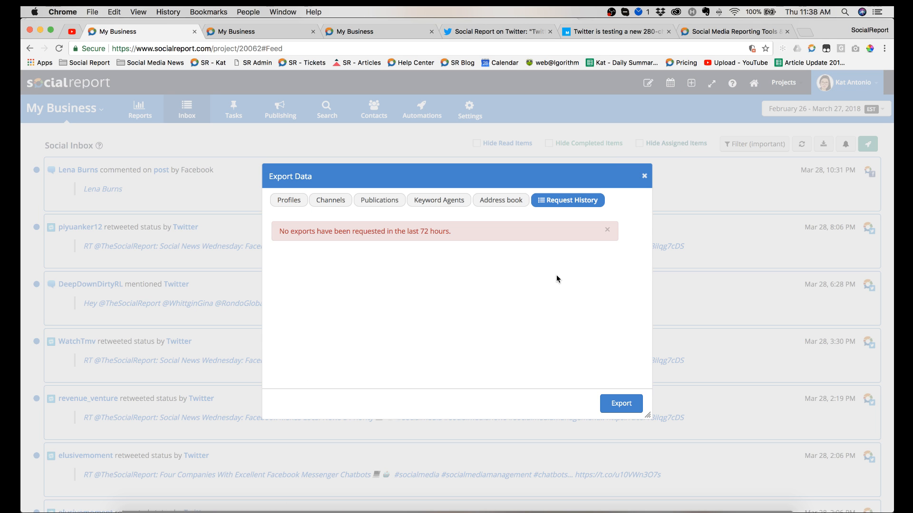
click(644, 176)
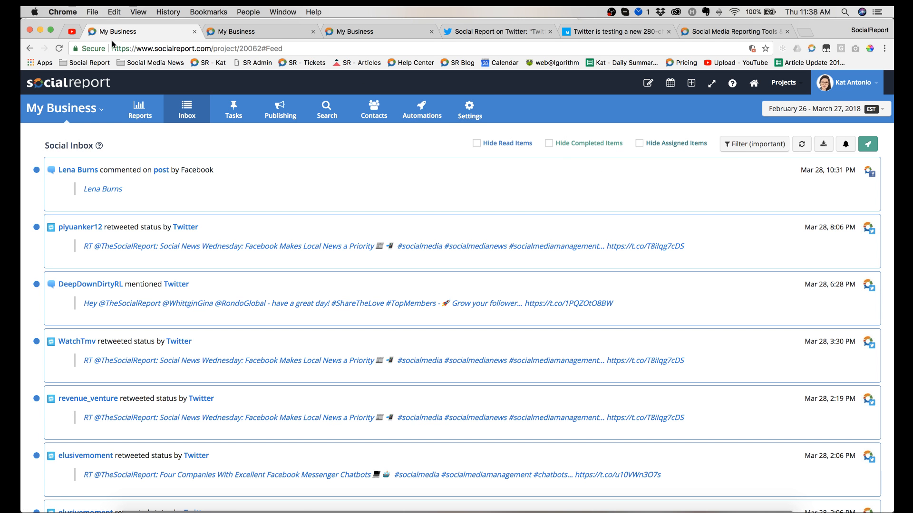
Step: Check the live chat on the YouTube stream page and return to the Social Inbox
click(70, 33)
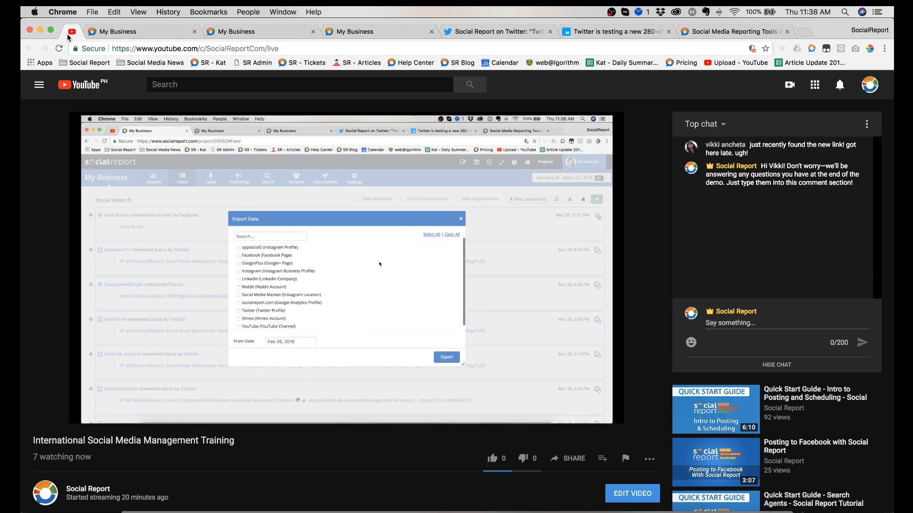
click(94, 33)
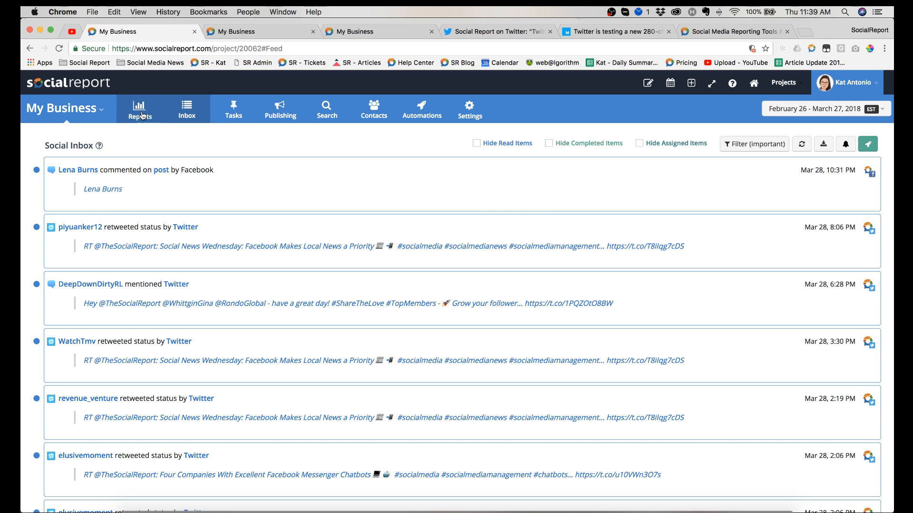
mouse_move(100, 145)
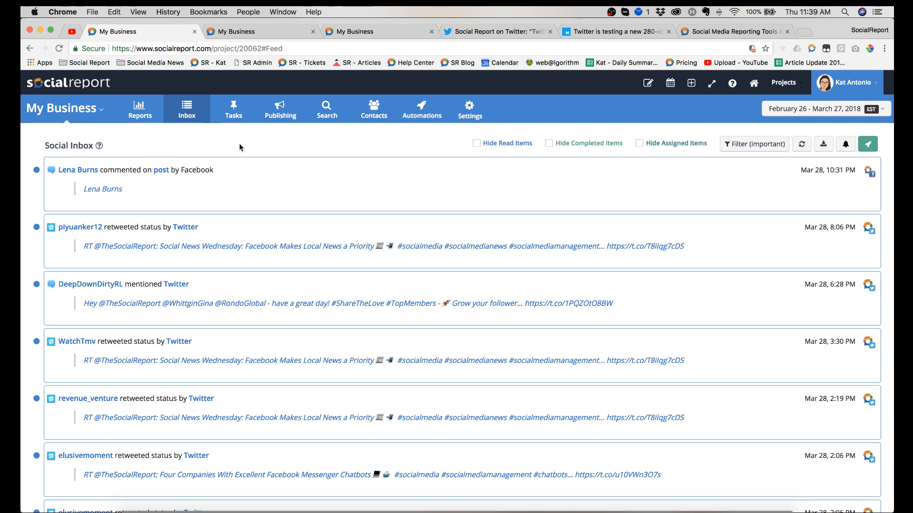
Step: Open the custom filters of the Social Inbox and select only the Facebook events
click(756, 144)
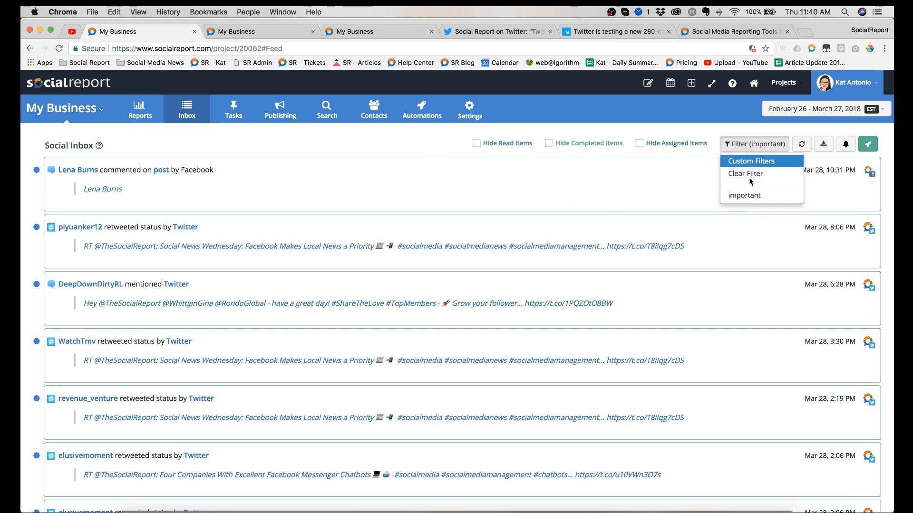
click(766, 162)
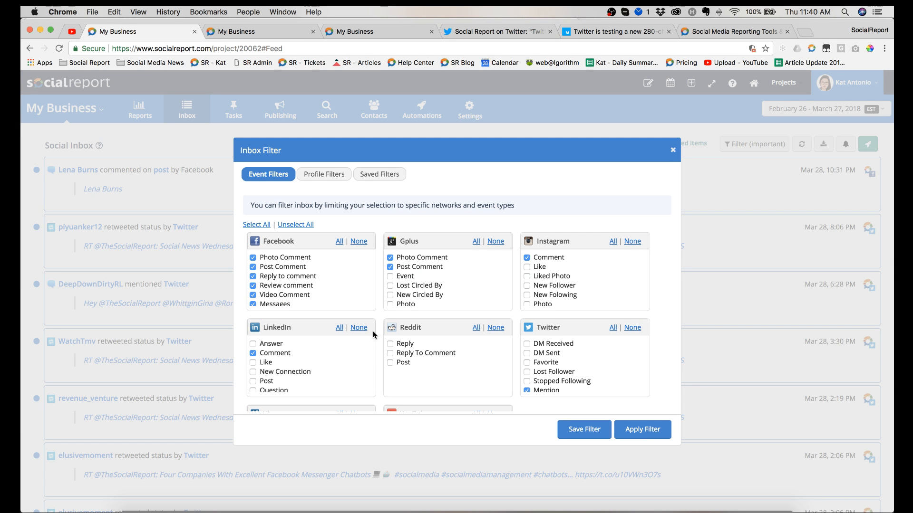
click(295, 225)
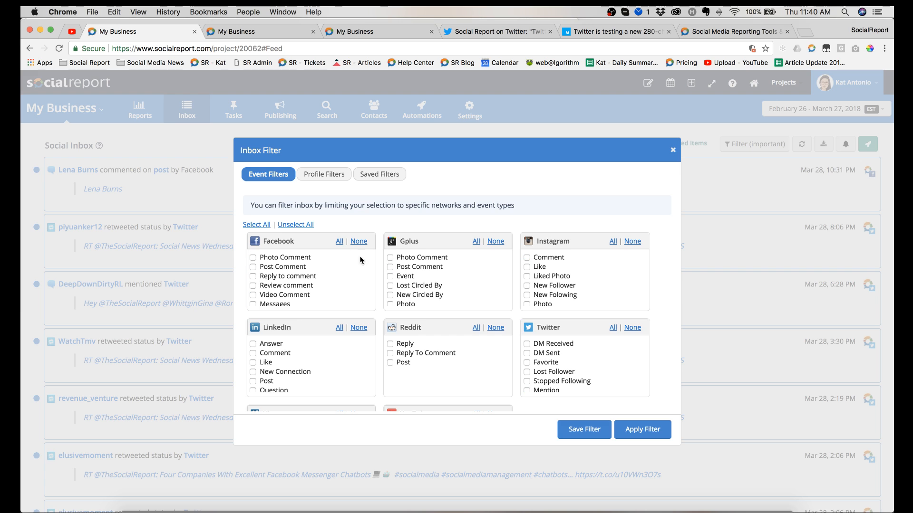
click(339, 242)
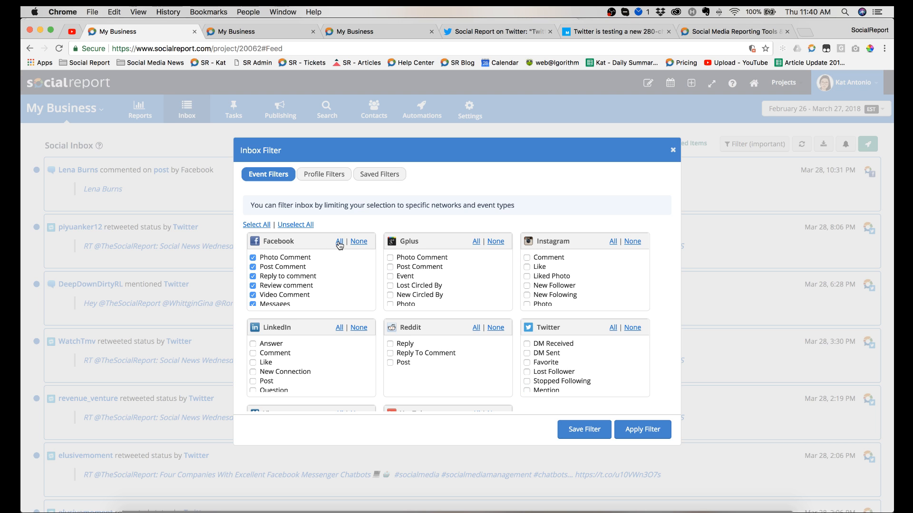
Step: View the saved inbox filters, return to the event filters, and close the dialog without applying a filter
click(387, 179)
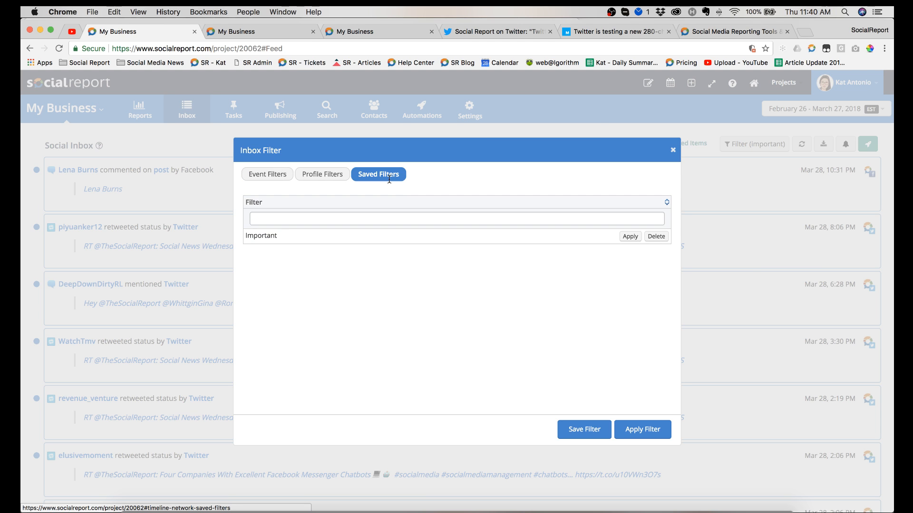
click(275, 174)
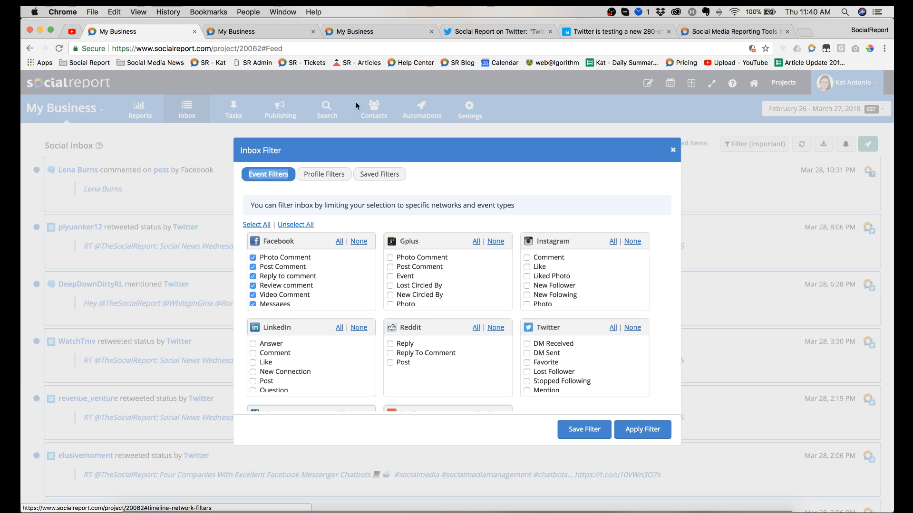
click(672, 151)
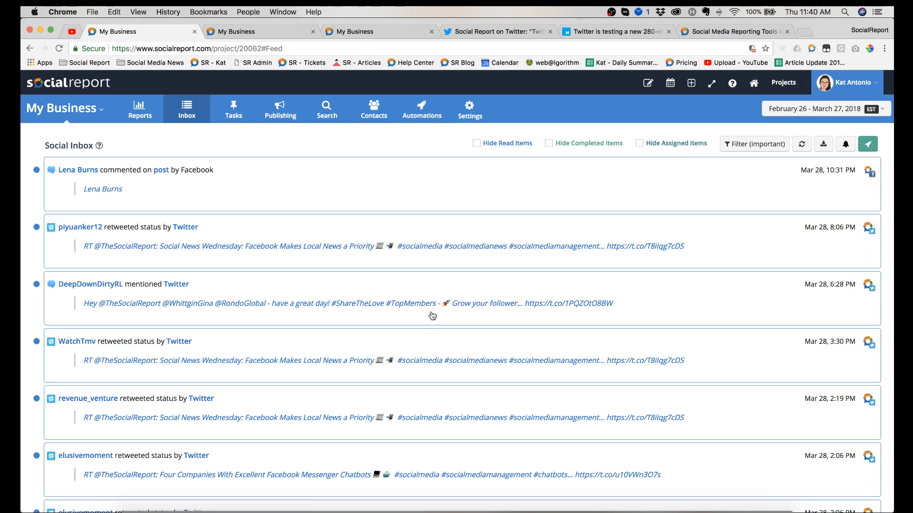
Step: Look through the Social Inbox messages and view the filter options without changing the active filter
scroll(432, 316, down, 10)
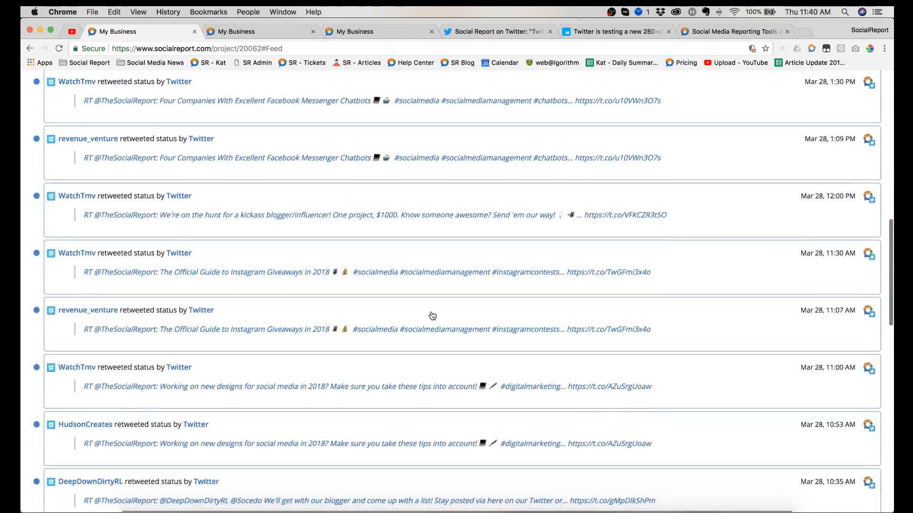
scroll(432, 315, up, 15)
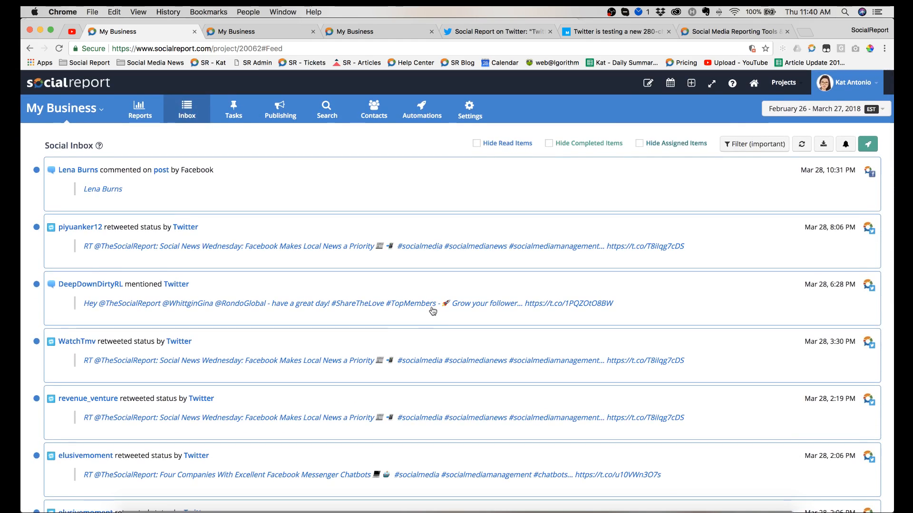
click(744, 149)
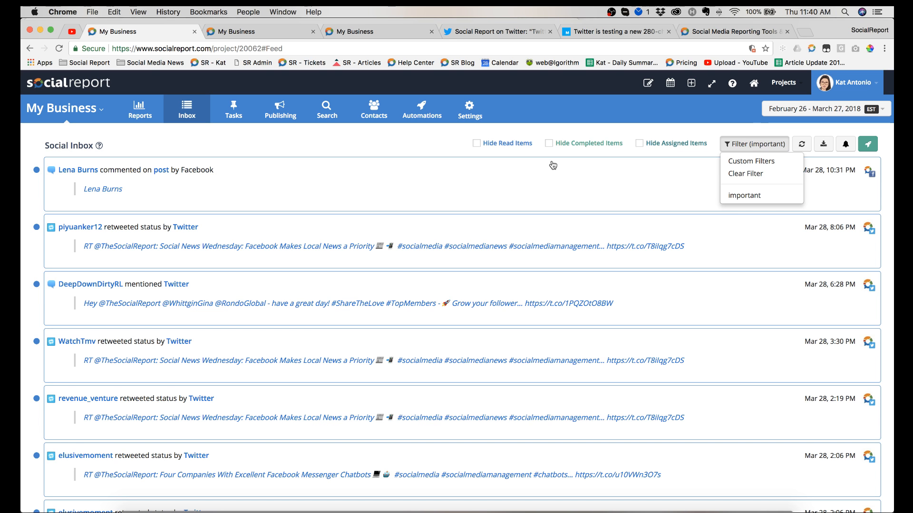
click(352, 141)
Step: Open the Facebook comment in the Social Inbox, start a Support Issue task for it, and look through the possible assignees
click(493, 192)
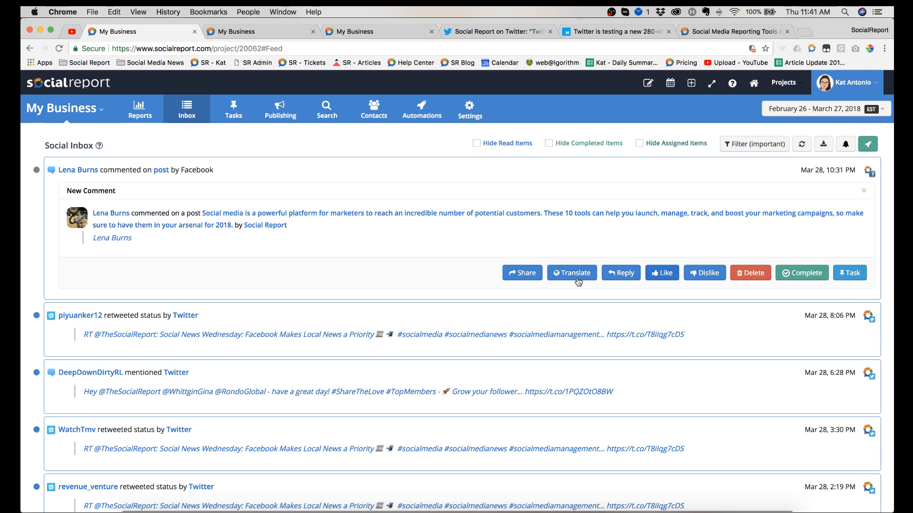
click(850, 276)
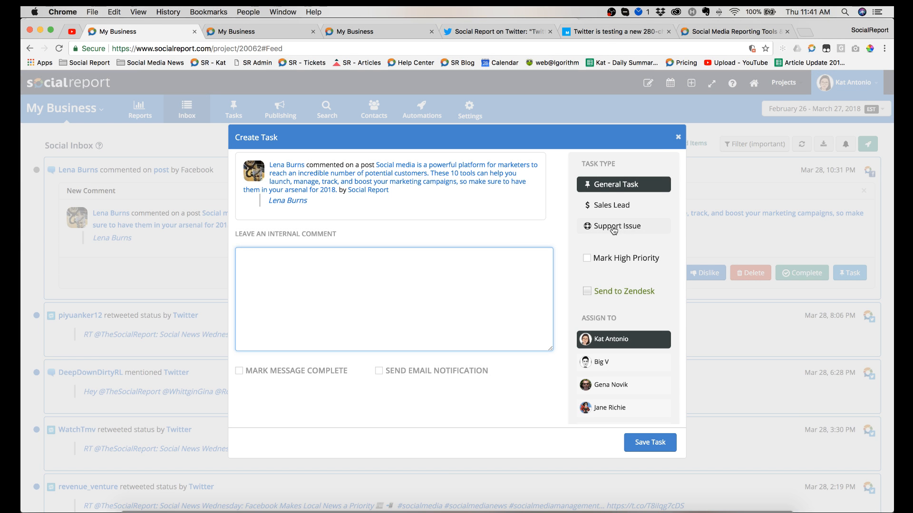
click(629, 227)
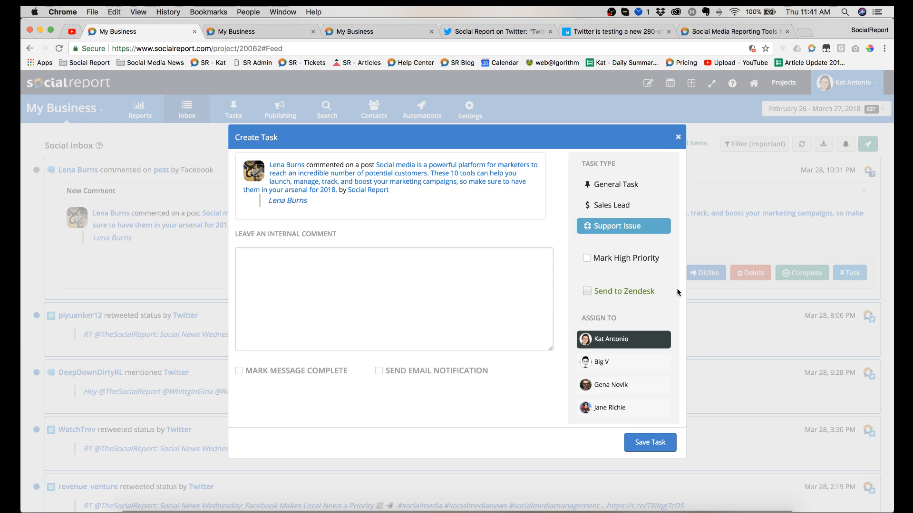
scroll(650, 293, down, 3)
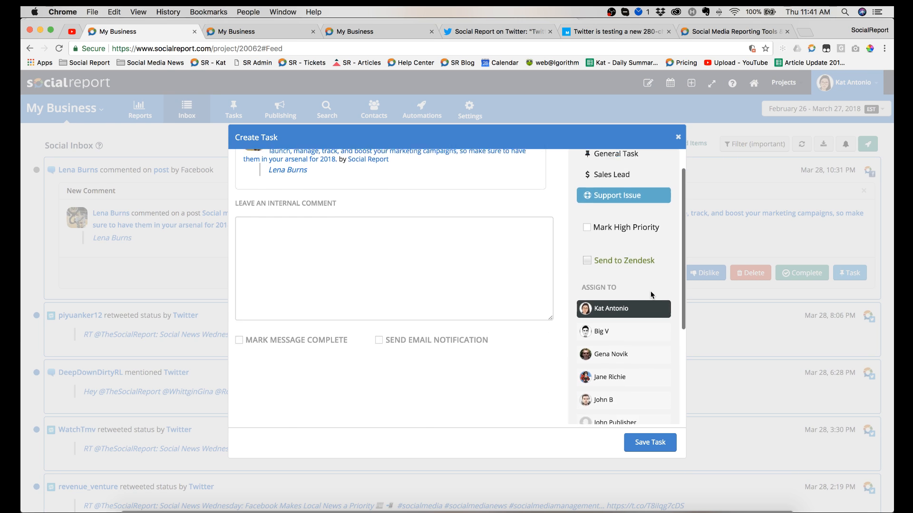
scroll(641, 336, up, 4)
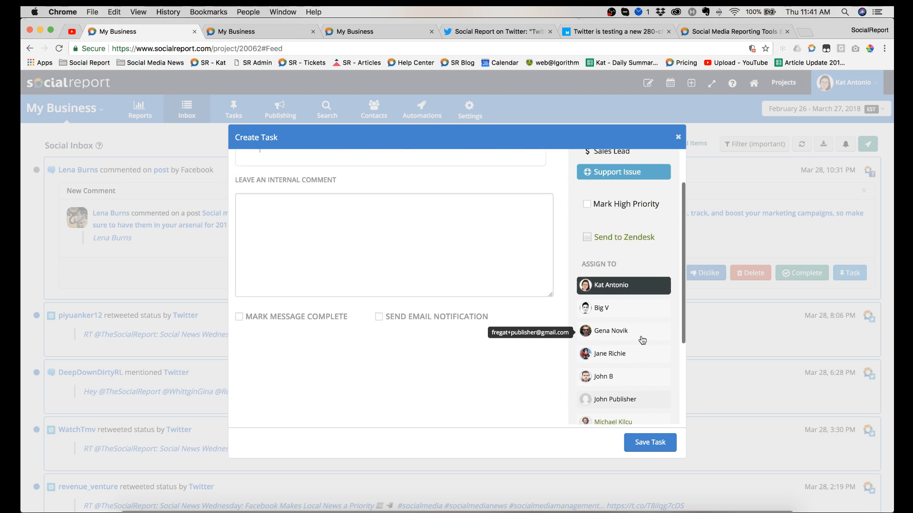
Step: Add the internal comment "Please fix ASAP.", assign the task to the third listed team member, and close it without saving
click(399, 286)
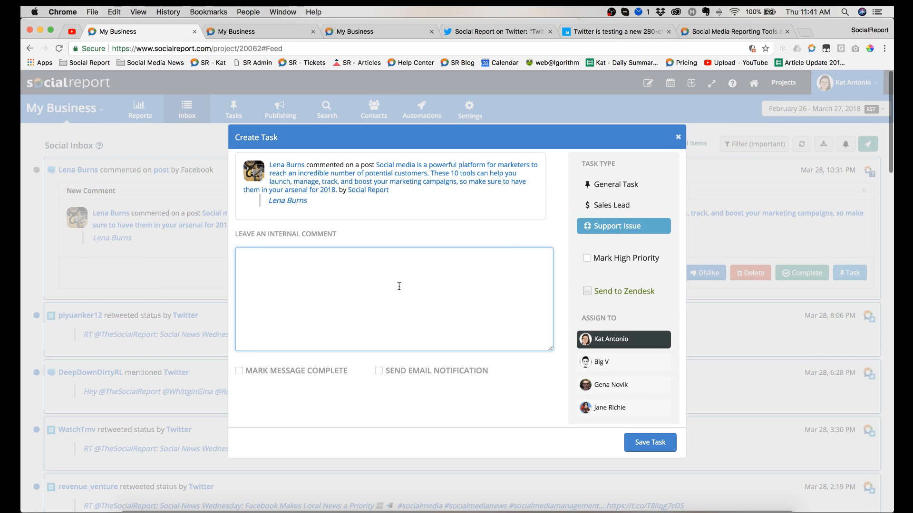
text(Plea)
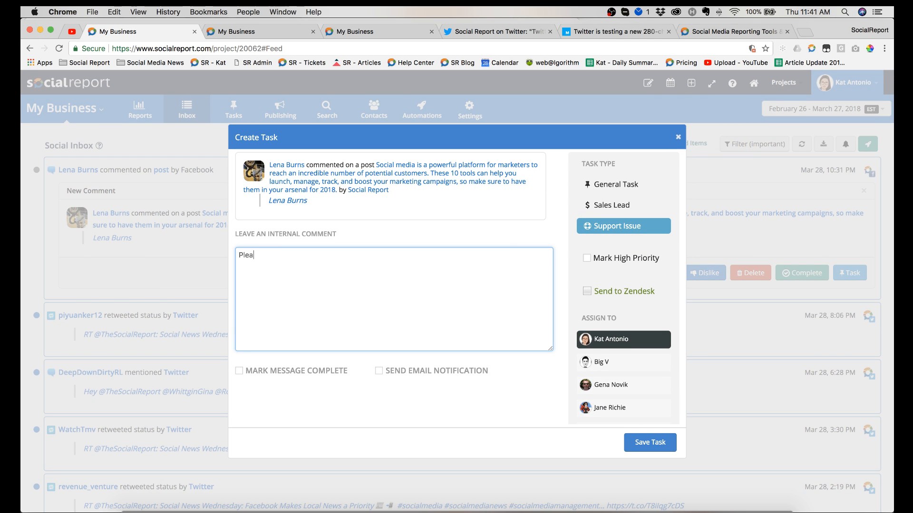
text(se fix ASAP.)
scroll(582, 323, down, 3)
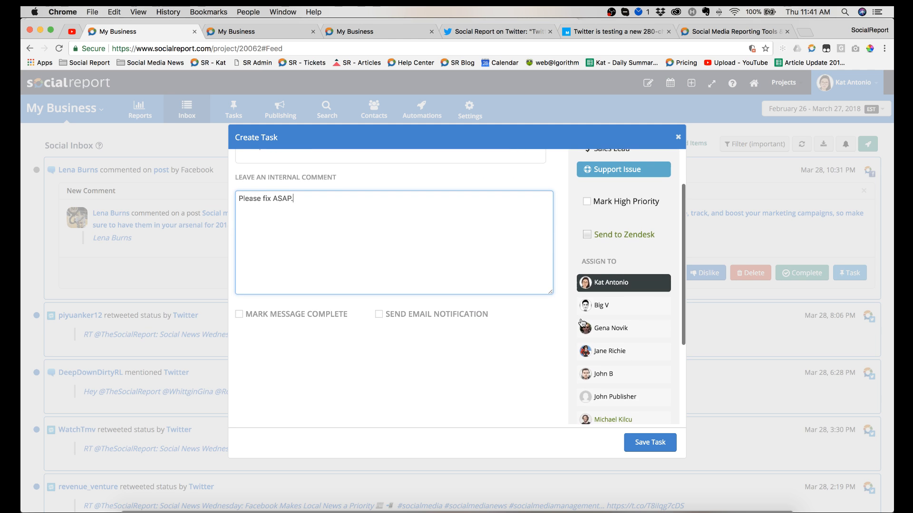
click(611, 328)
scroll(490, 286, up, 3)
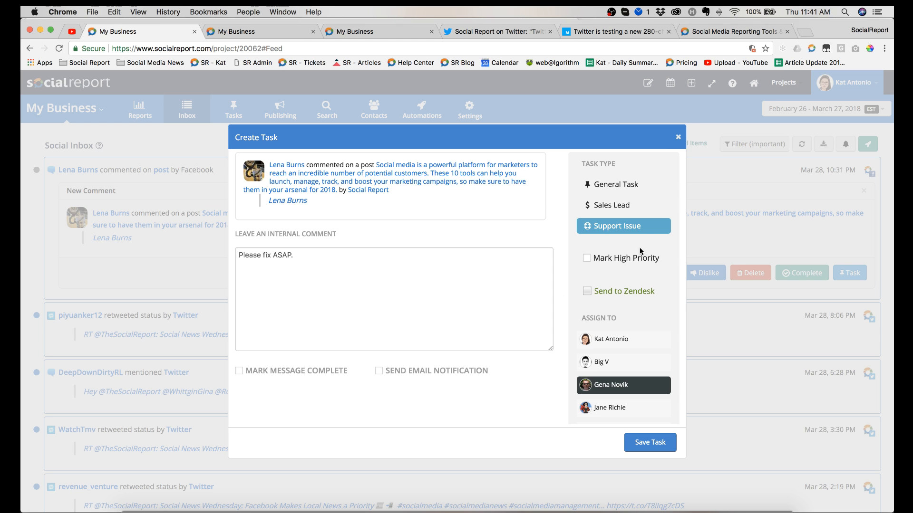
click(678, 138)
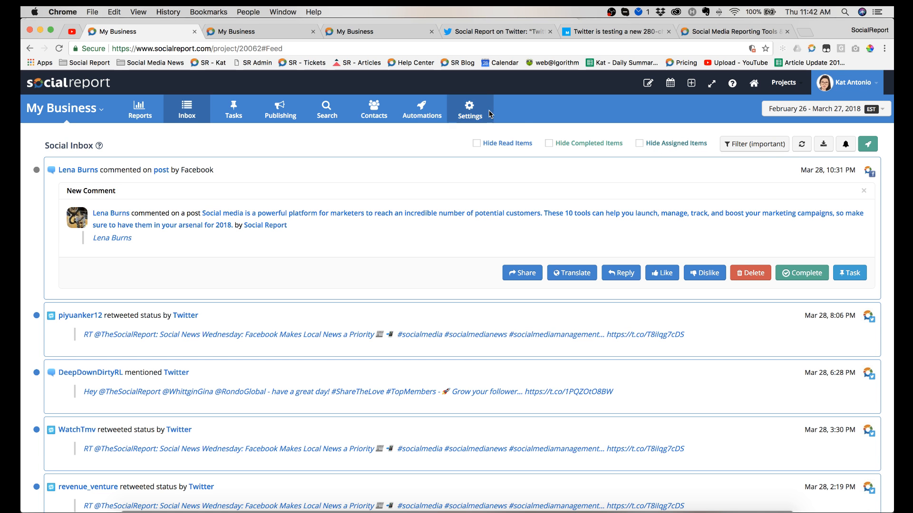
Step: Open the Automations page and look over its actions timeline and enabled automations
click(417, 110)
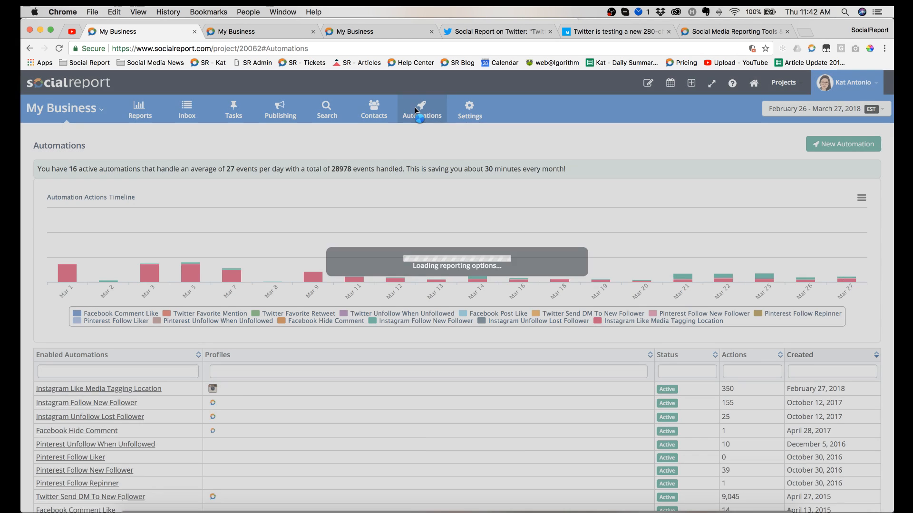
scroll(649, 168, down, 1)
scroll(649, 168, up, 1)
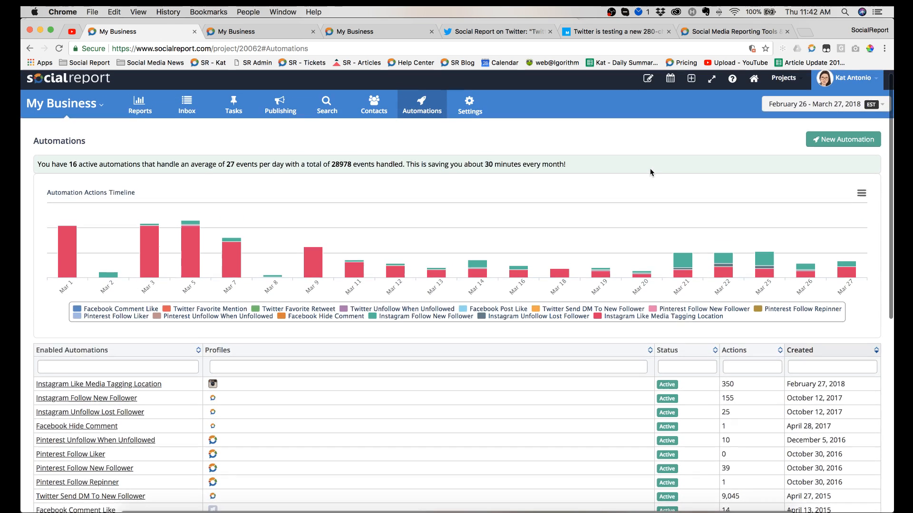
Step: Start a new Facebook "Like review" automation with a minimum review rating of 3, and return to the choice of actions
click(834, 147)
scroll(435, 283, down, 1)
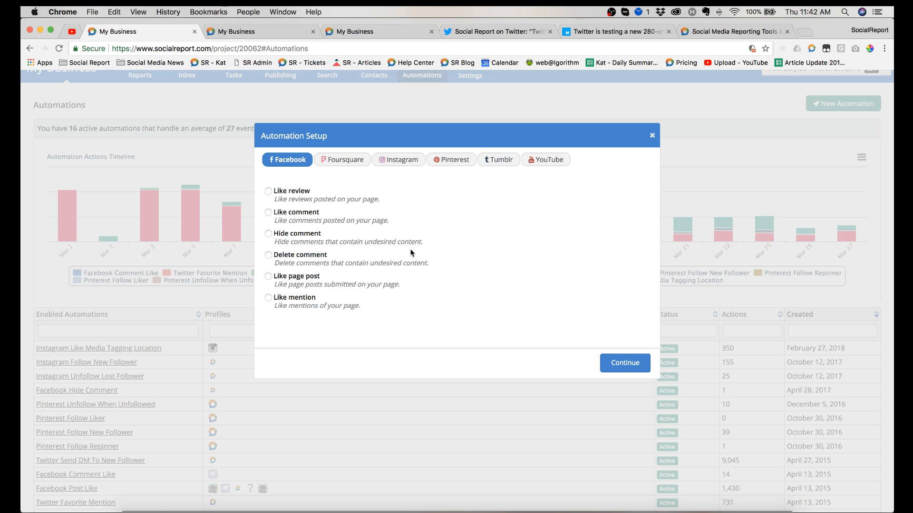
scroll(488, 202, up, 2)
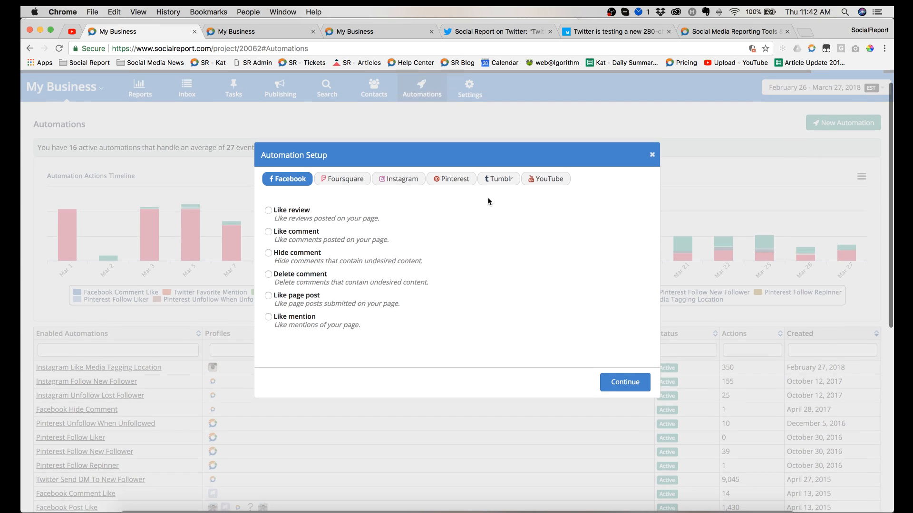
scroll(489, 202, down, 2)
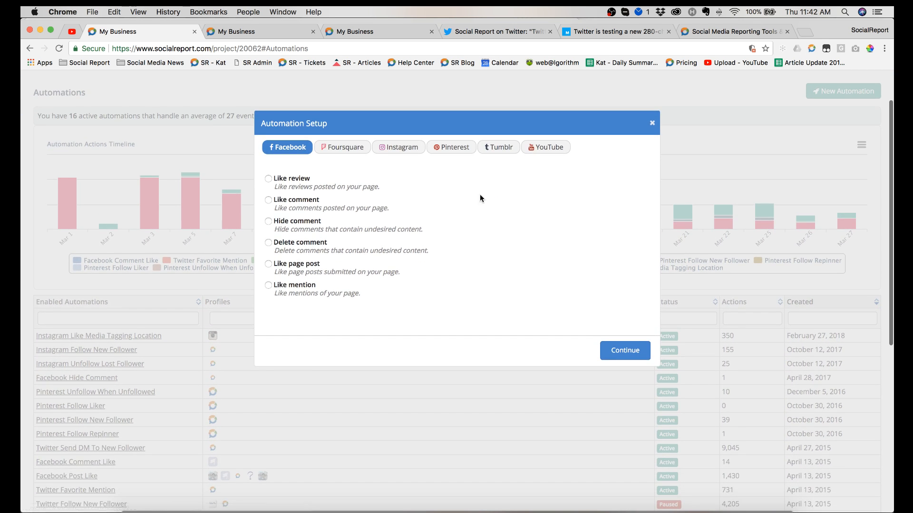
click(268, 179)
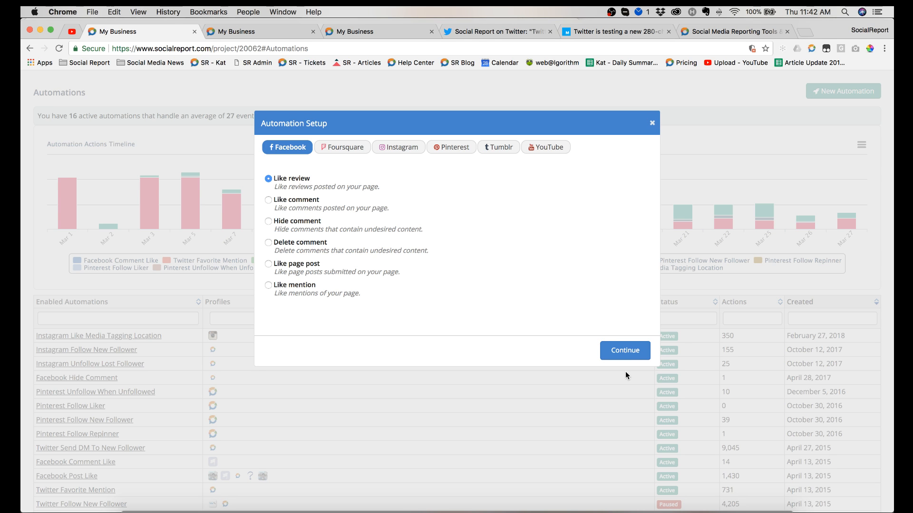
click(625, 354)
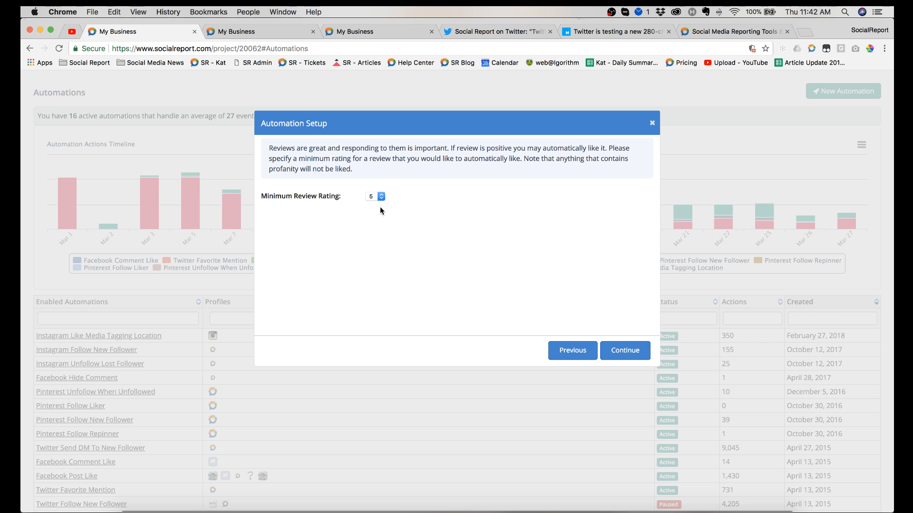
click(376, 196)
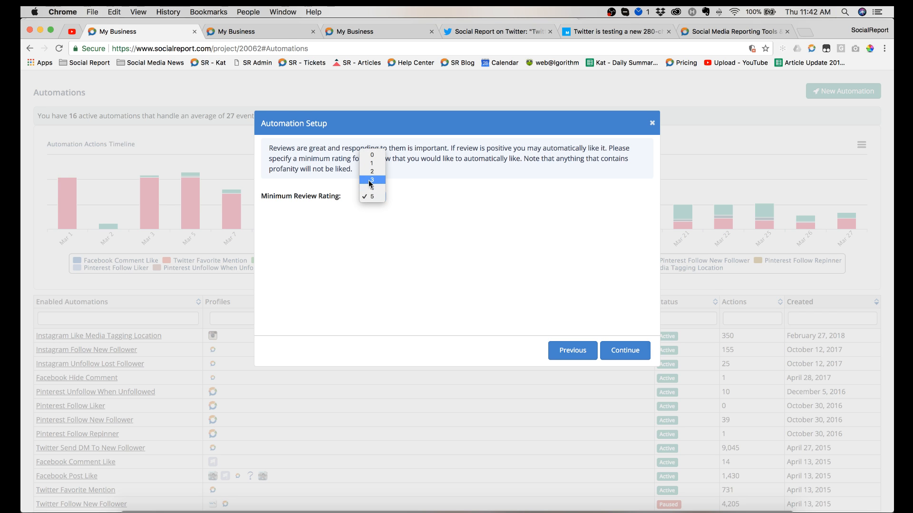
click(371, 181)
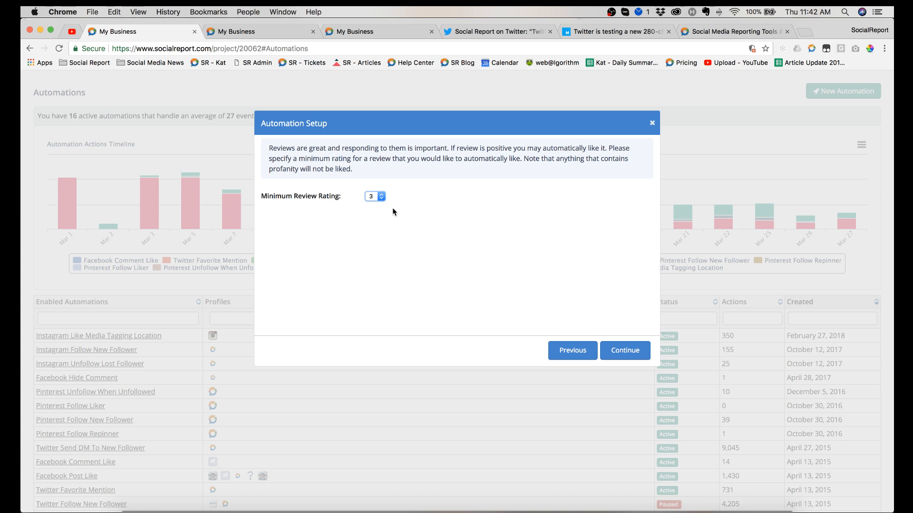
click(572, 353)
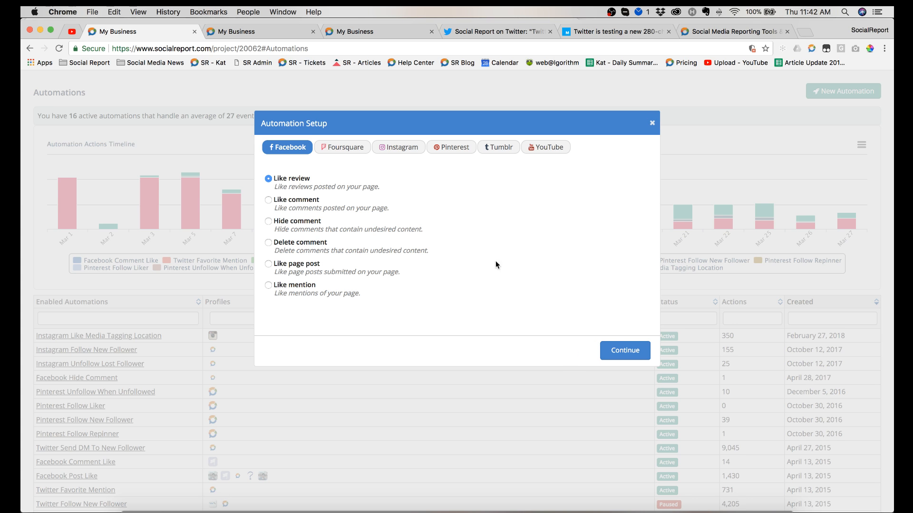
Step: Choose "Like Media with Tagged Location" among the Instagram automation actions, and return to the Facebook actions
click(399, 148)
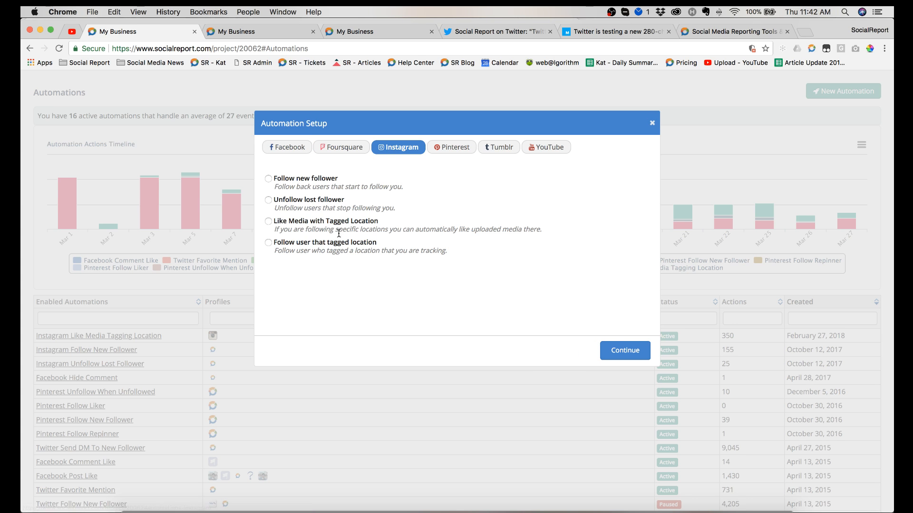
click(268, 223)
click(288, 149)
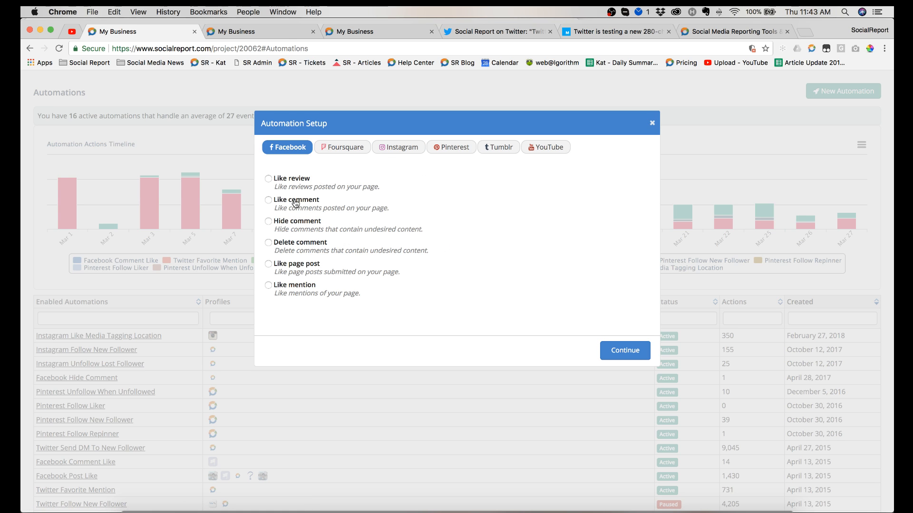
Step: Choose the Facebook "Delete comment" automation, view its word list settings, and close the setup without saving
click(269, 243)
click(623, 350)
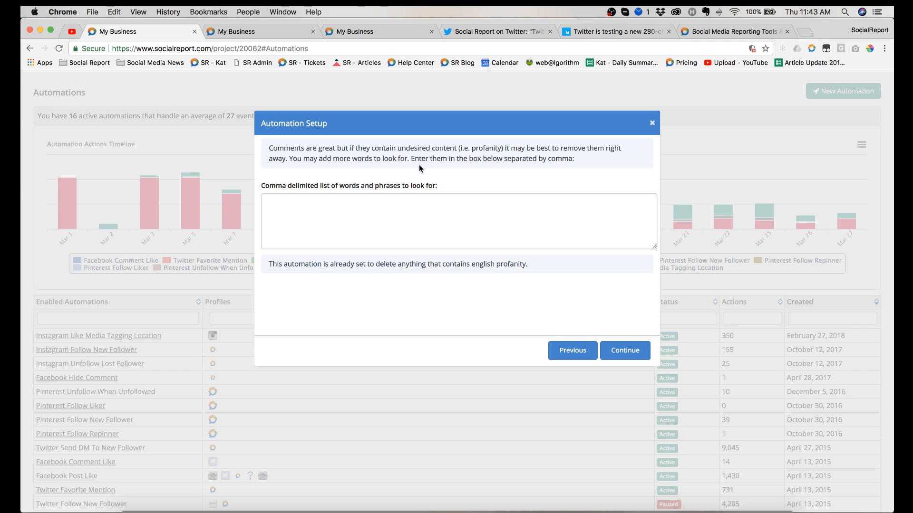
drag(268, 149, 358, 149)
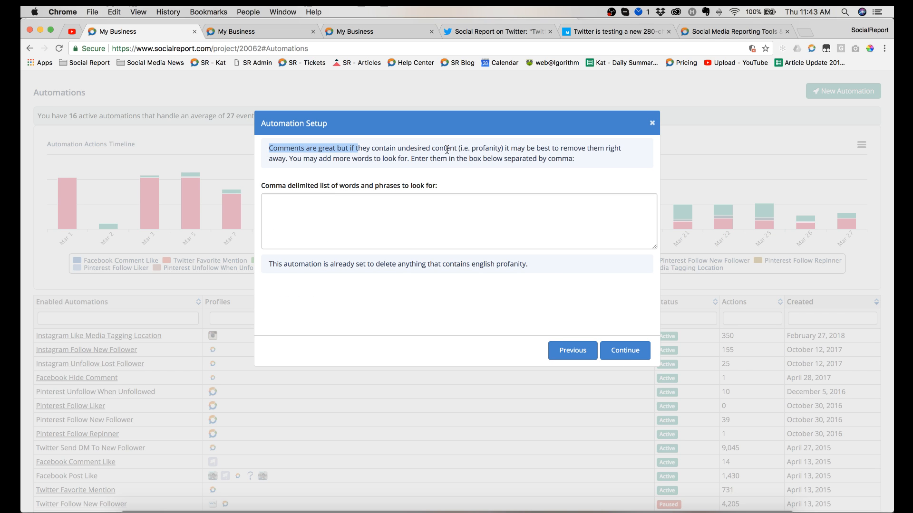
click(413, 226)
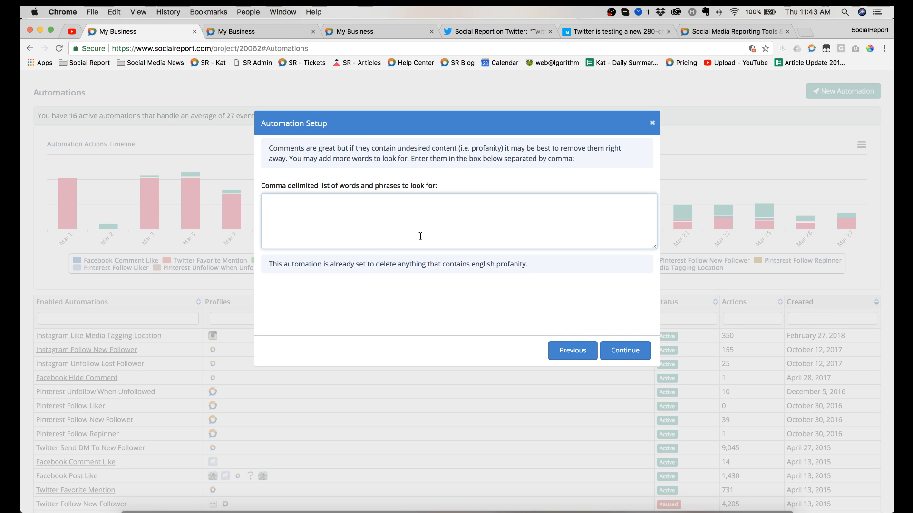
click(651, 123)
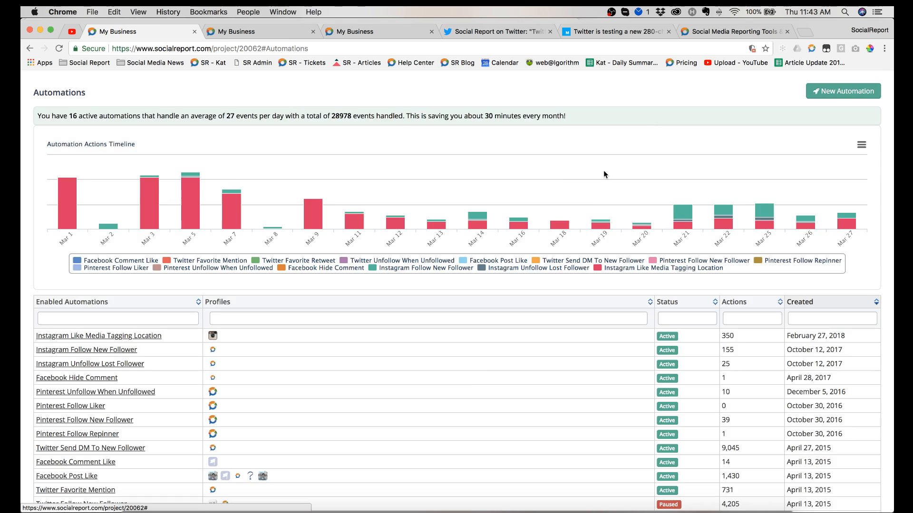
Step: Look over the list of enabled automations with their profiles, status and number of actions
scroll(481, 366, down, 1)
scroll(481, 368, up, 2)
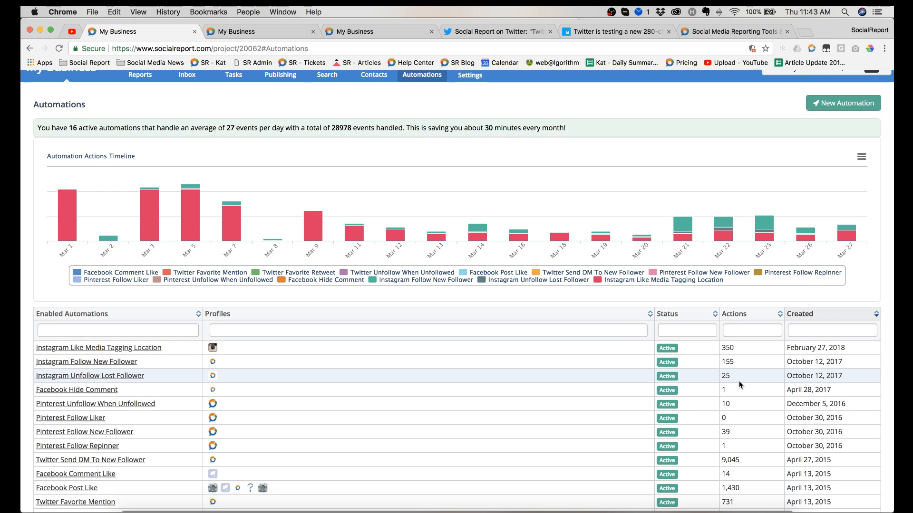
scroll(739, 382, down, 1)
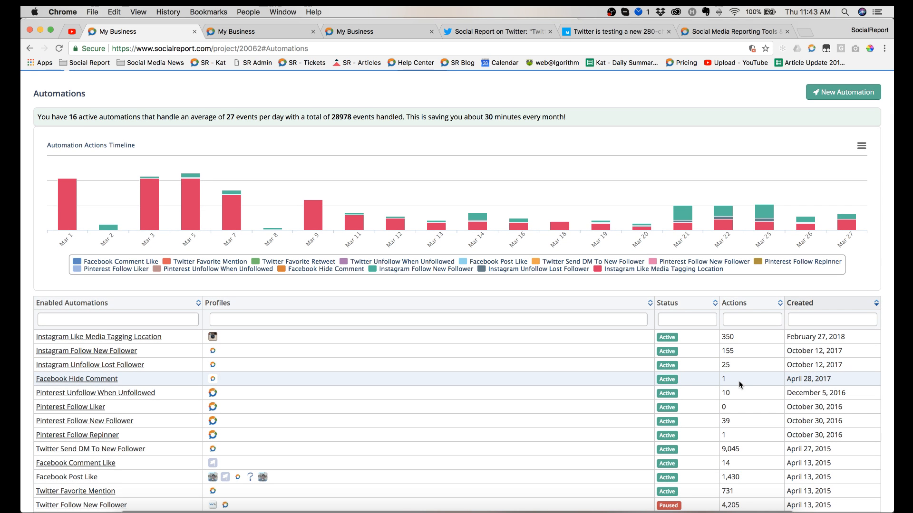
scroll(738, 382, up, 5)
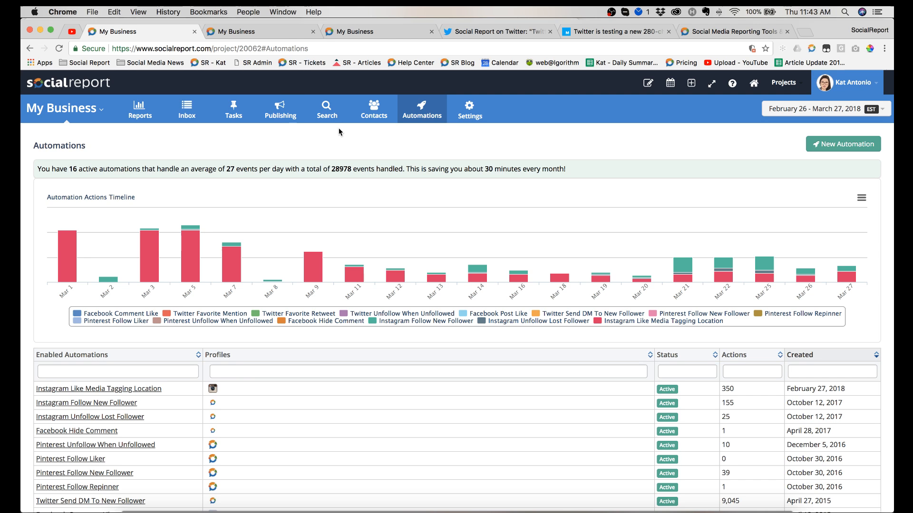
Step: View the Publishing options, dismiss them, and open the form for scheduling a post
click(276, 113)
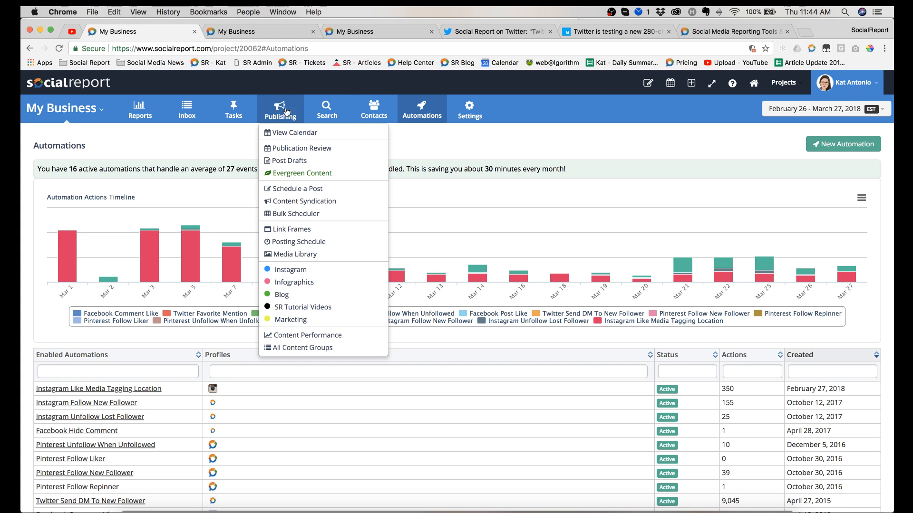
click(578, 91)
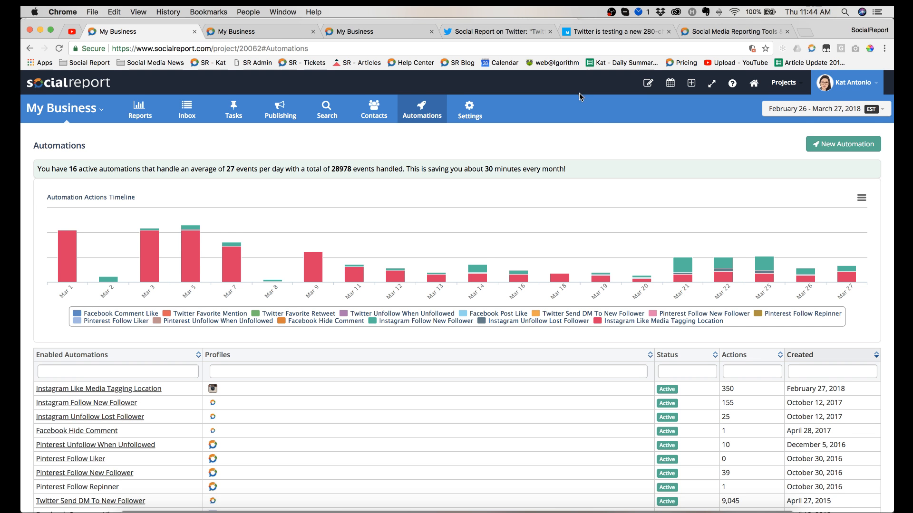
click(650, 85)
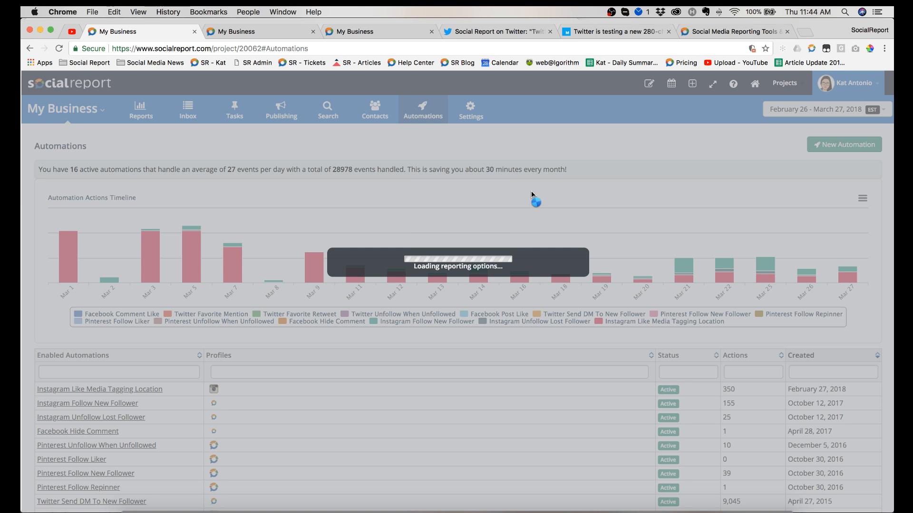
scroll(532, 194, down, 2)
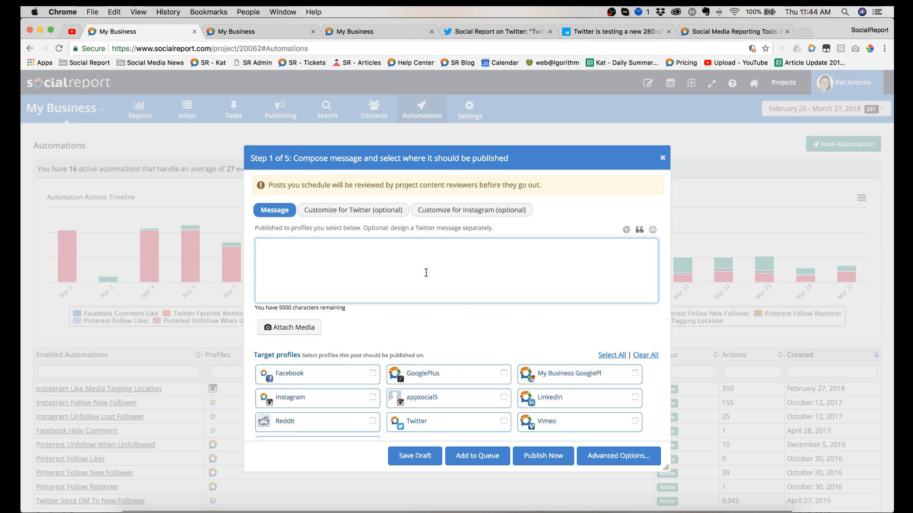
text(Test message only)
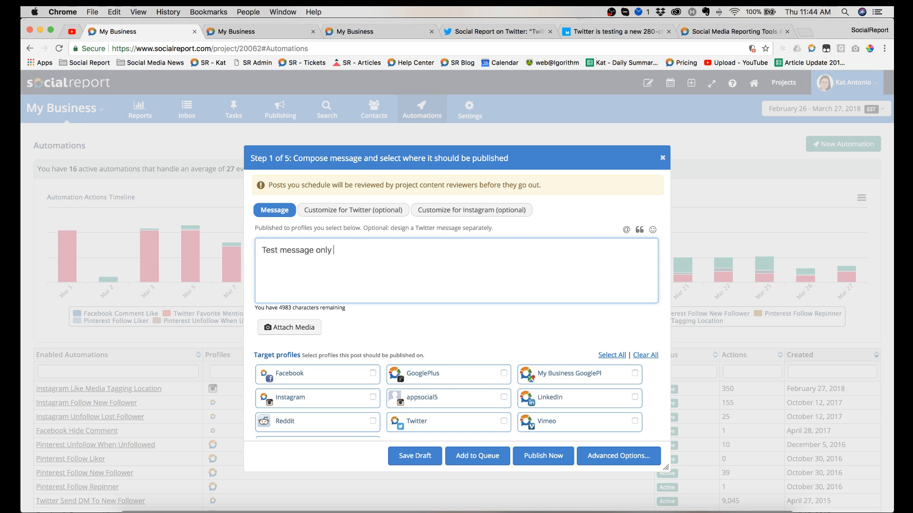
text(http://amazon.comn)
key(BackSpace)
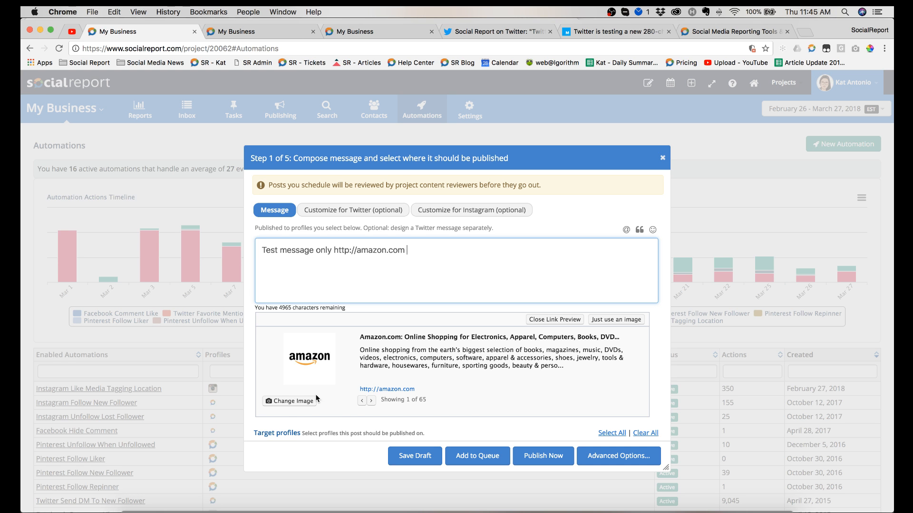
Step: Open the media library for changing the link preview image, and look through its images, free images and media folder
click(294, 403)
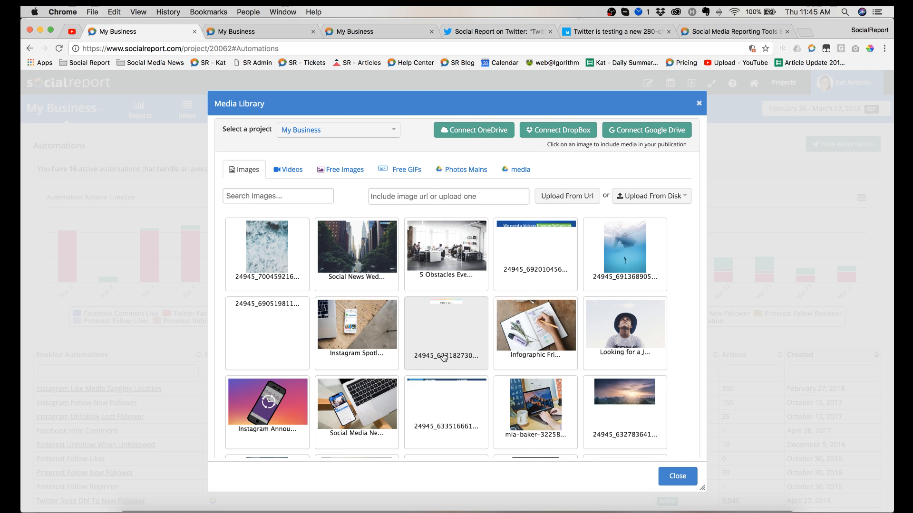
mouse_move(444, 357)
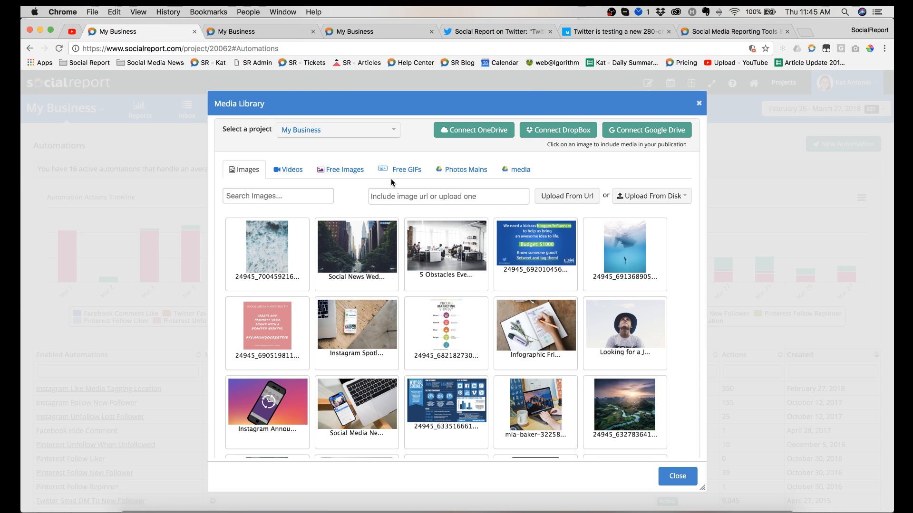
click(338, 170)
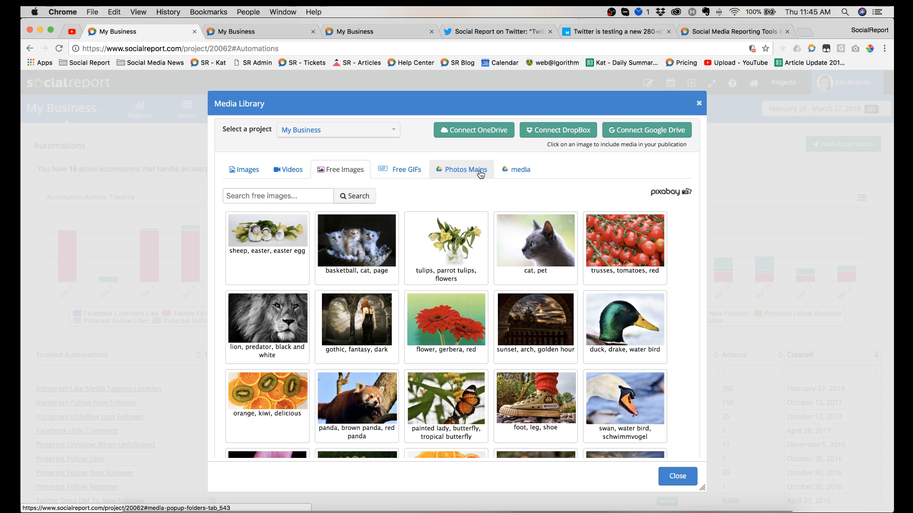
click(523, 169)
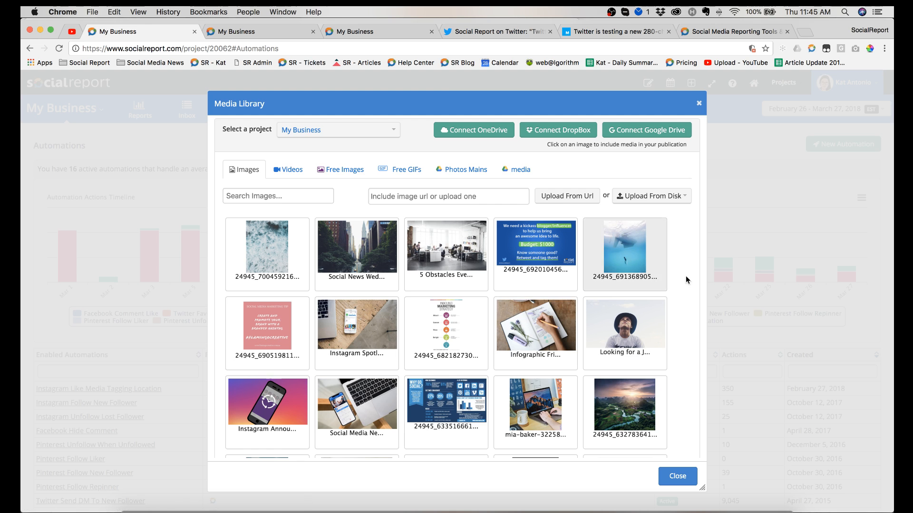
Step: Upload laptop-3253347_640.jpg from the Desktop folder using the Image (editor) option
click(655, 198)
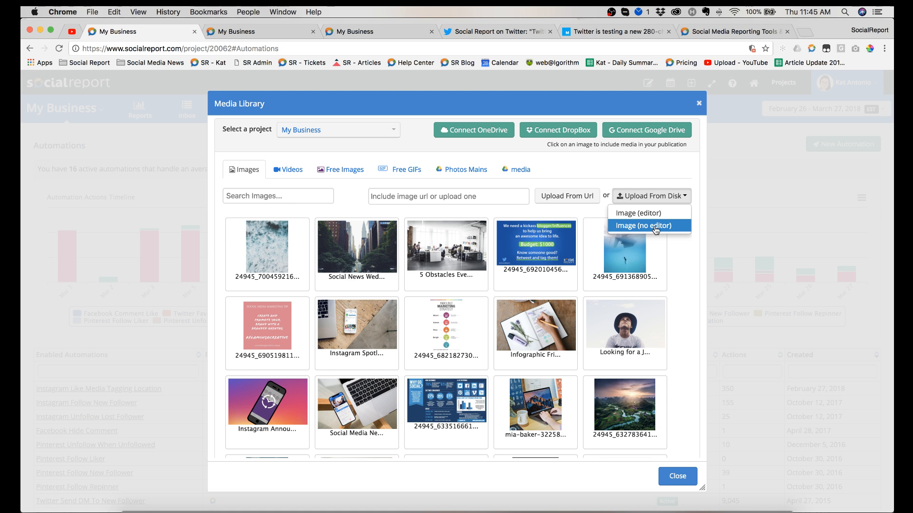
click(628, 217)
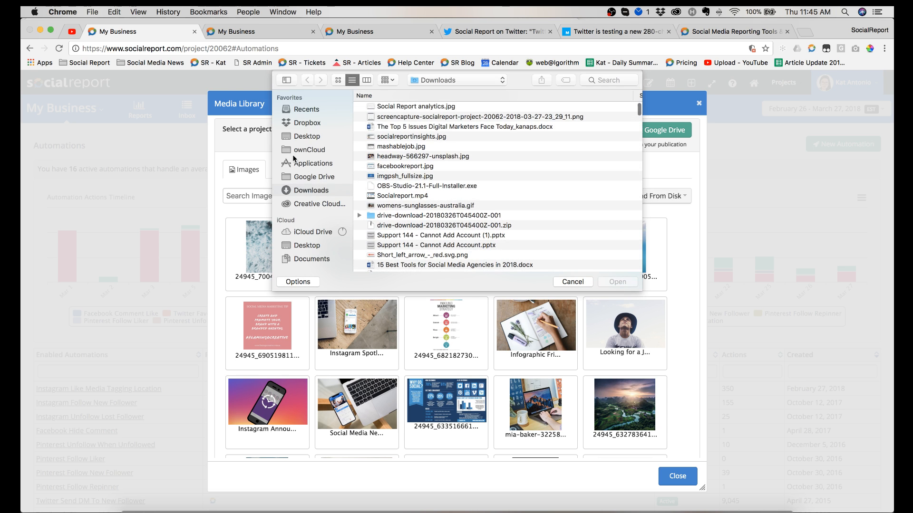
click(311, 136)
click(413, 121)
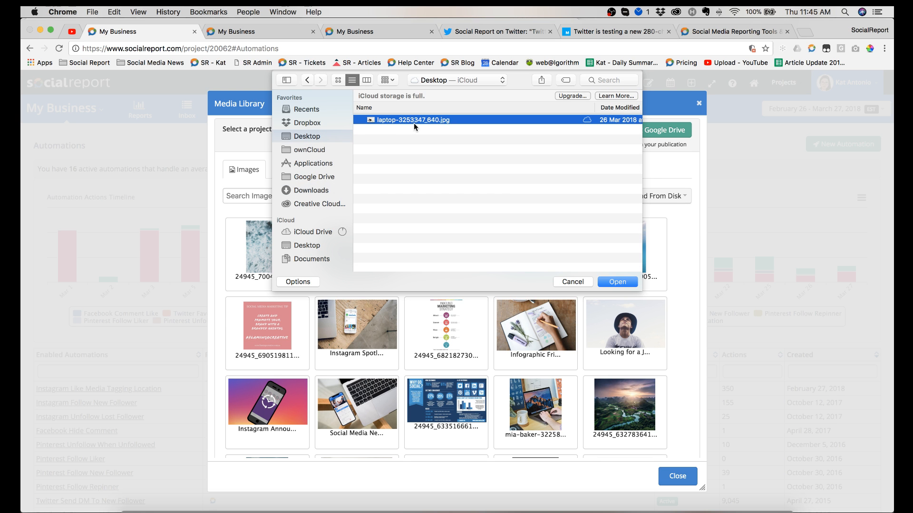
double_click(413, 123)
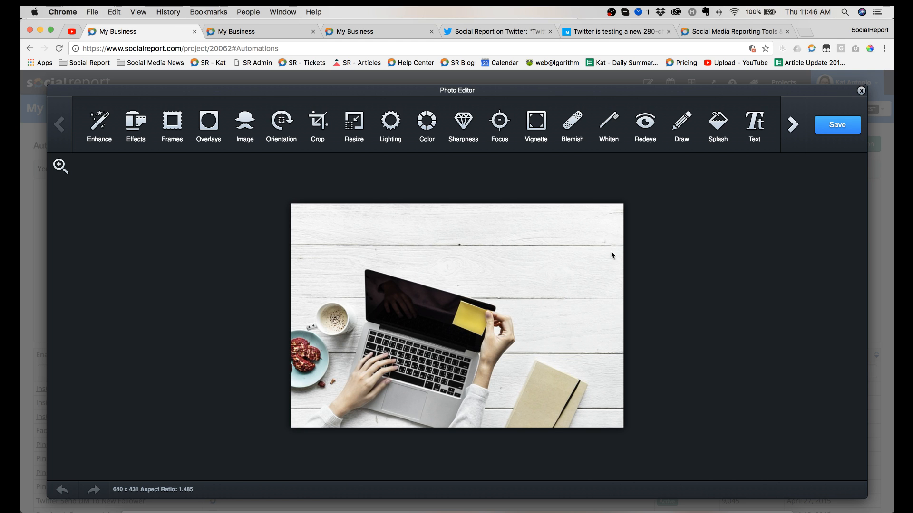
Step: Crop the laptop photo to a square that starts at its left edge and includes the coffee cup
click(314, 137)
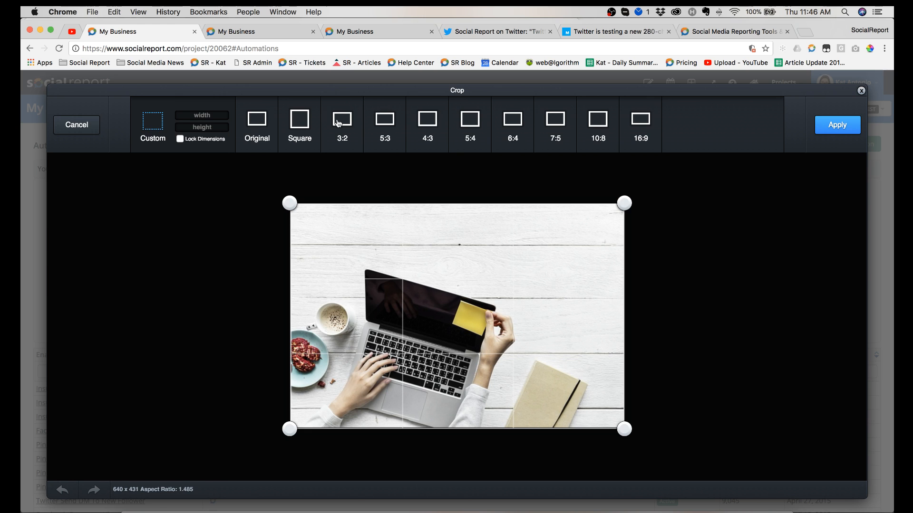
click(299, 122)
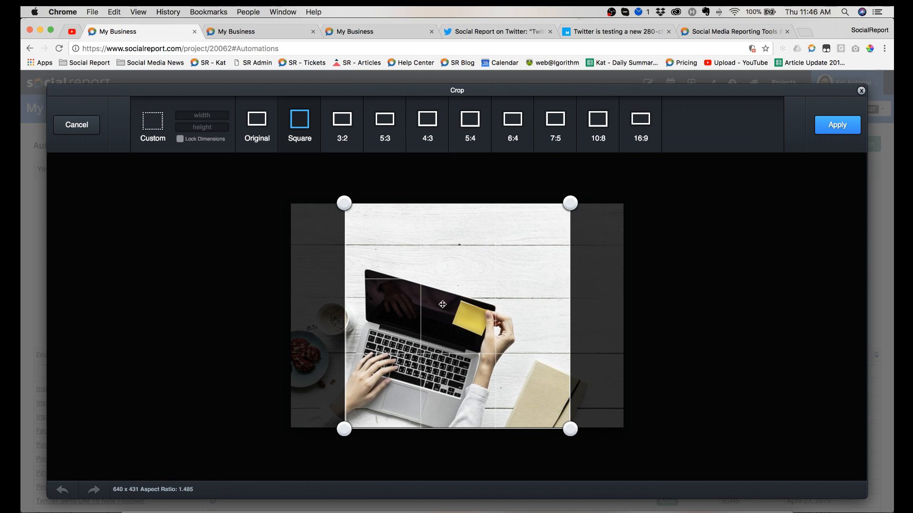
drag(373, 300, 261, 295)
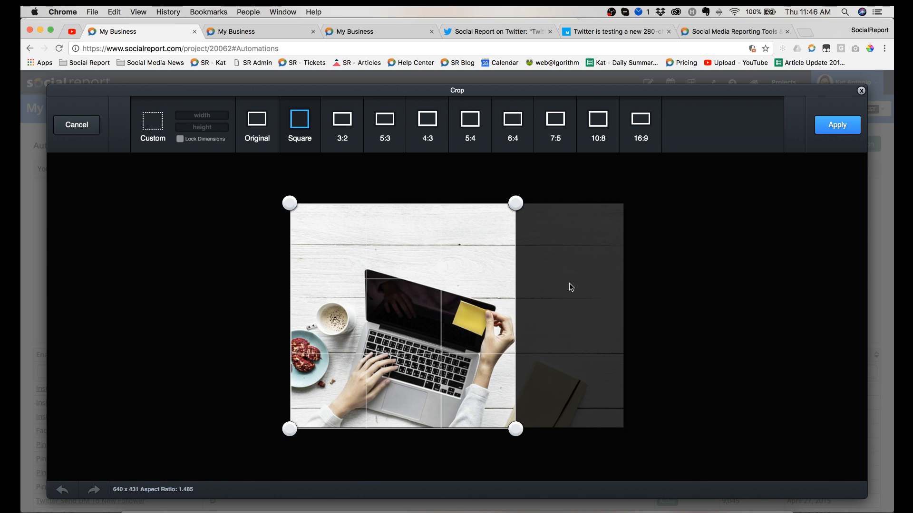
click(845, 131)
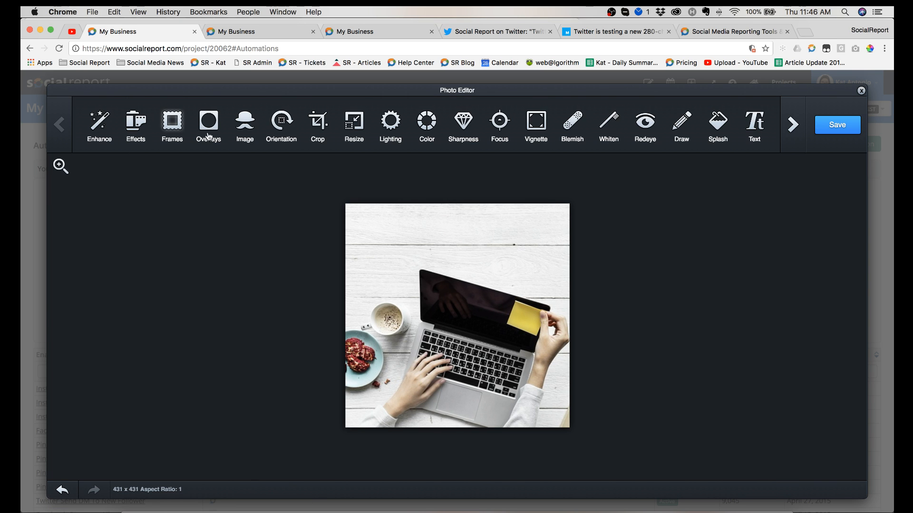
Step: View the photo editor's Image options, including User Image, and the Enhance options, leaving each without applying anything
click(247, 125)
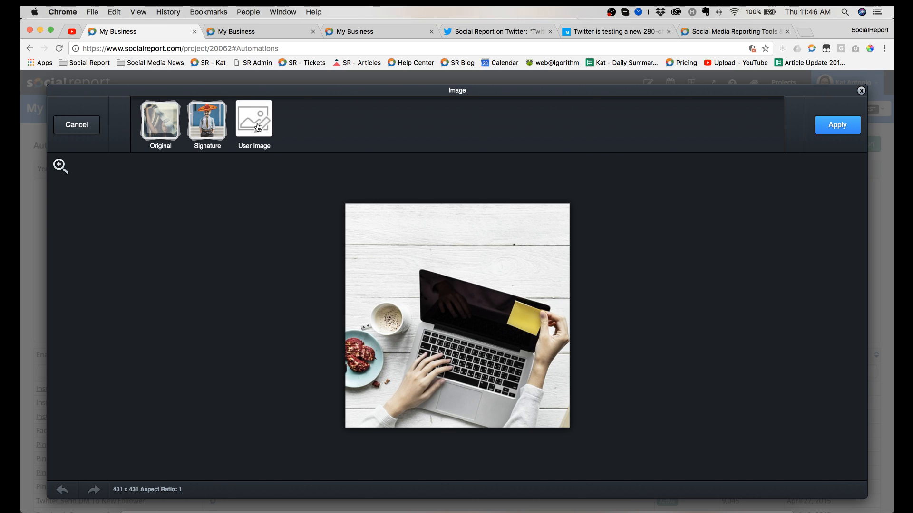
click(258, 122)
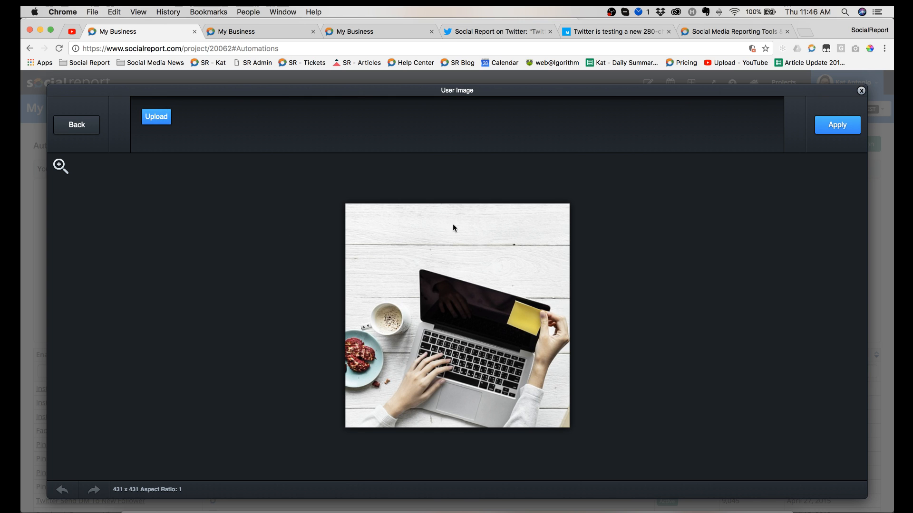
click(75, 126)
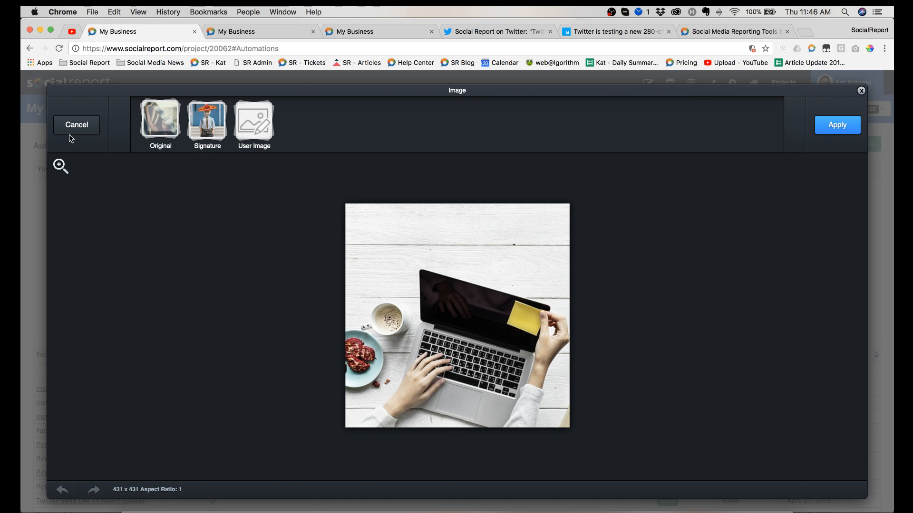
click(69, 129)
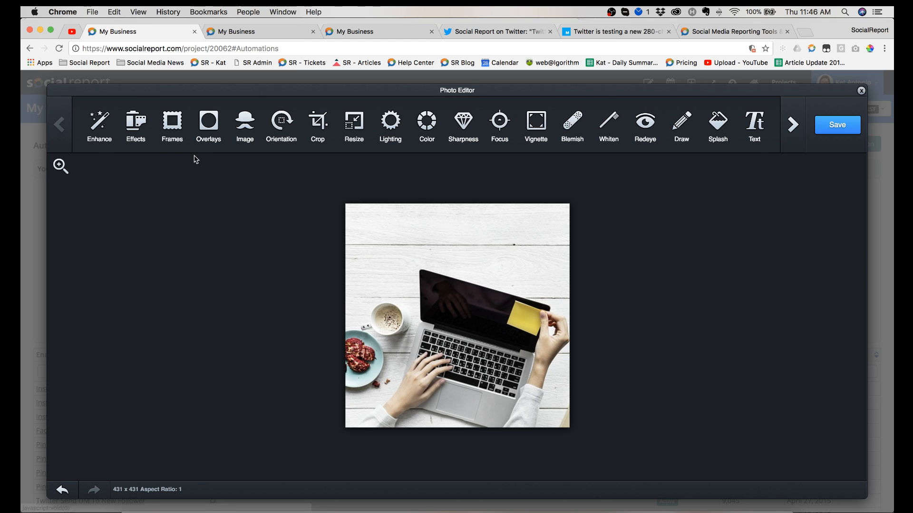
click(101, 124)
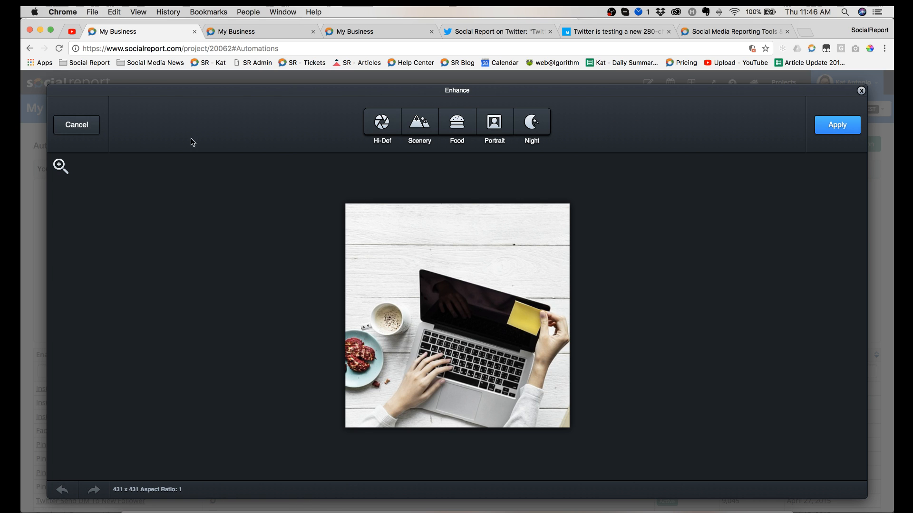
click(76, 131)
Step: Apply the Dean effect from the Signature set to the cropped photo
click(139, 131)
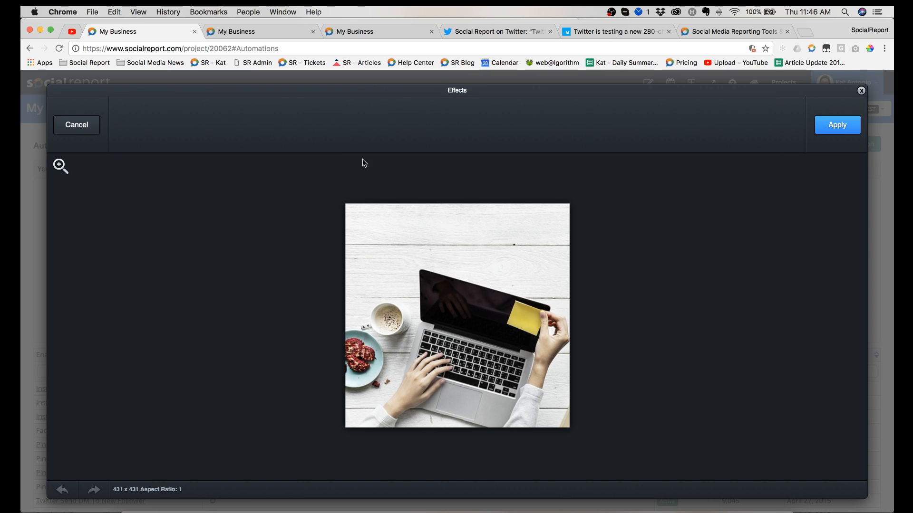
click(166, 131)
click(207, 138)
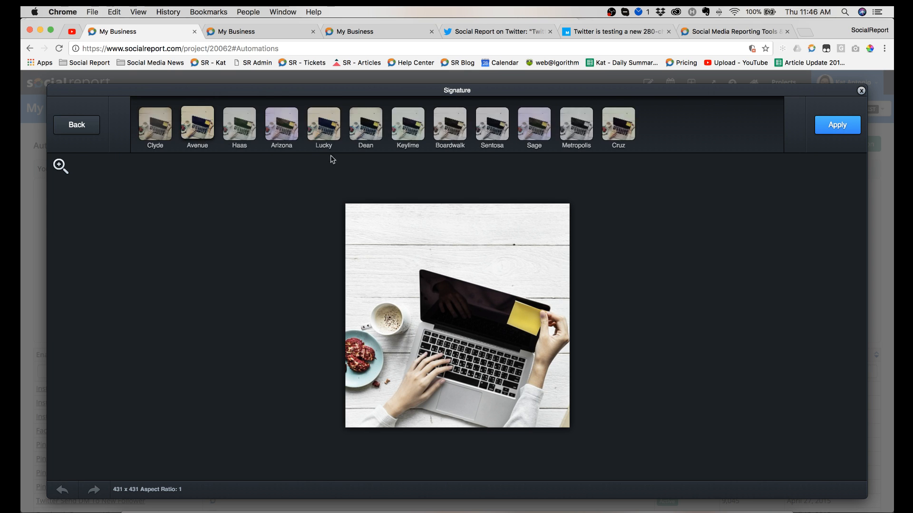
click(354, 132)
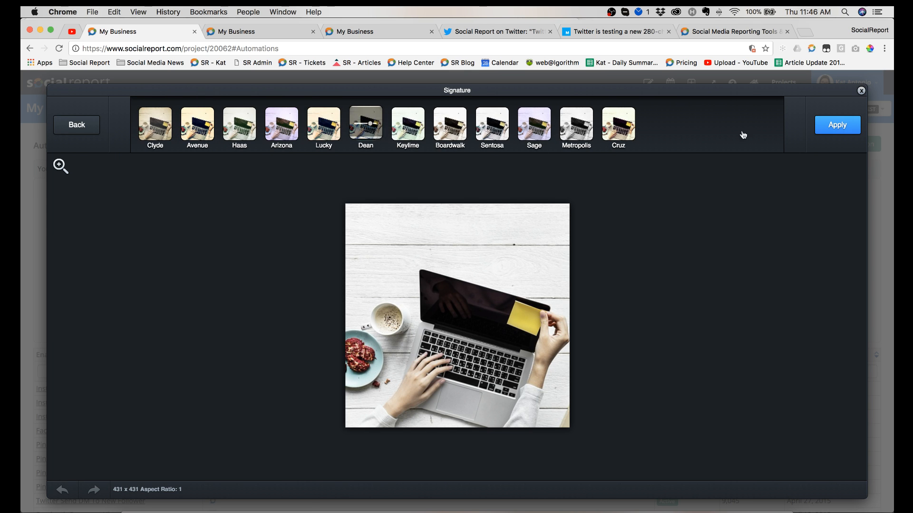
click(835, 127)
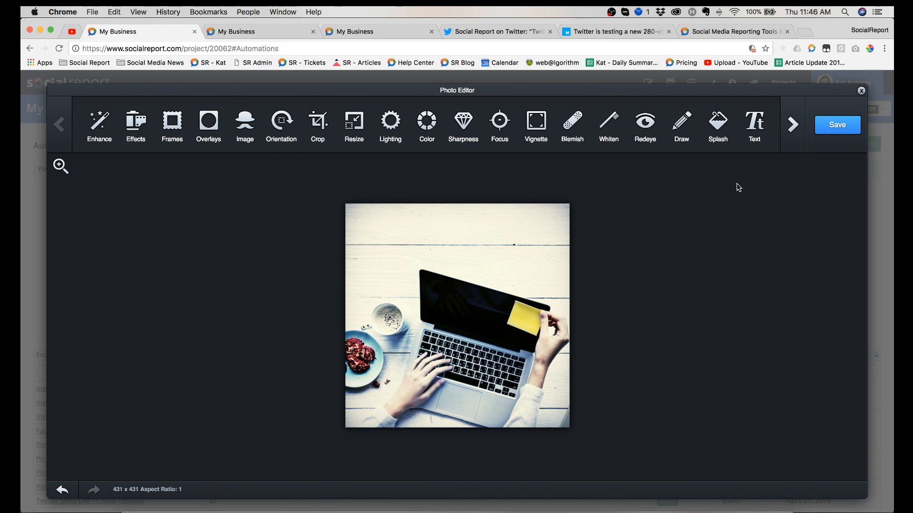
Step: Add the text "Hello" in black Arial Black just above the laptop, and save the edited photo as the link preview image
click(755, 127)
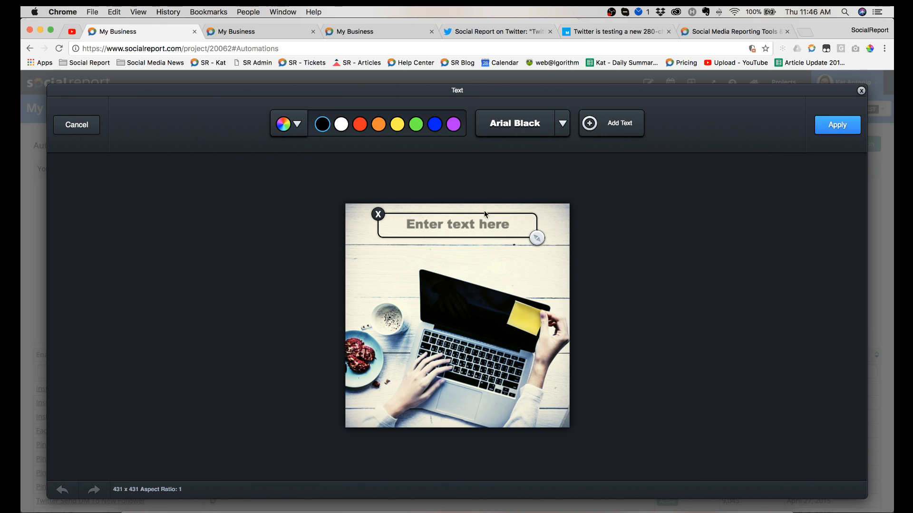
click(451, 222)
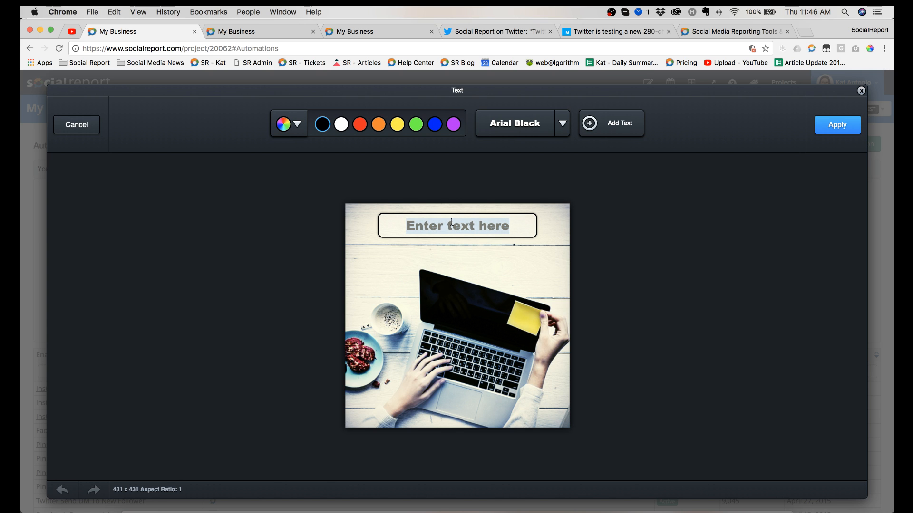
text(Hello)
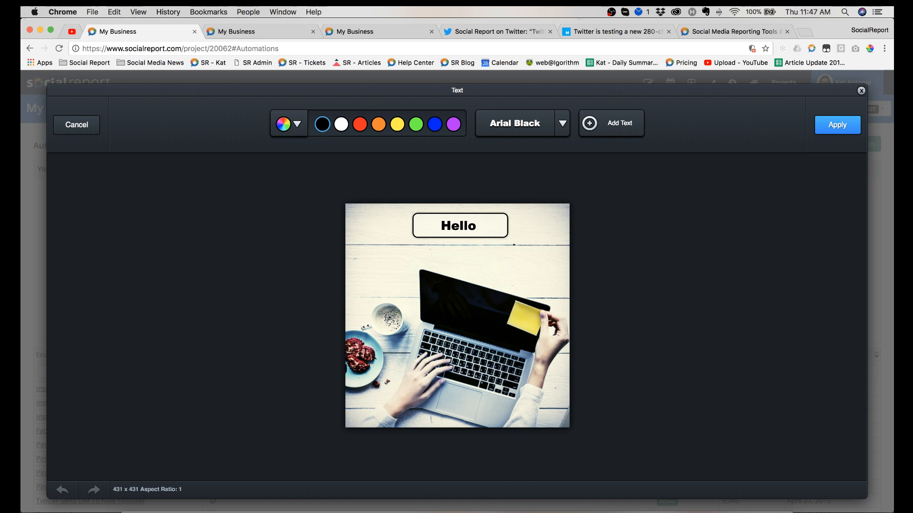
key(BackSpace)
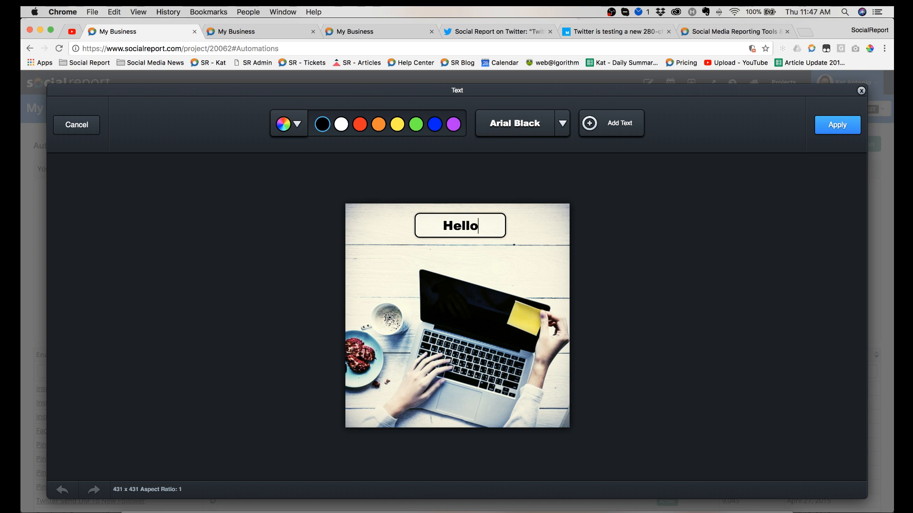
click(464, 231)
drag(465, 231, 468, 257)
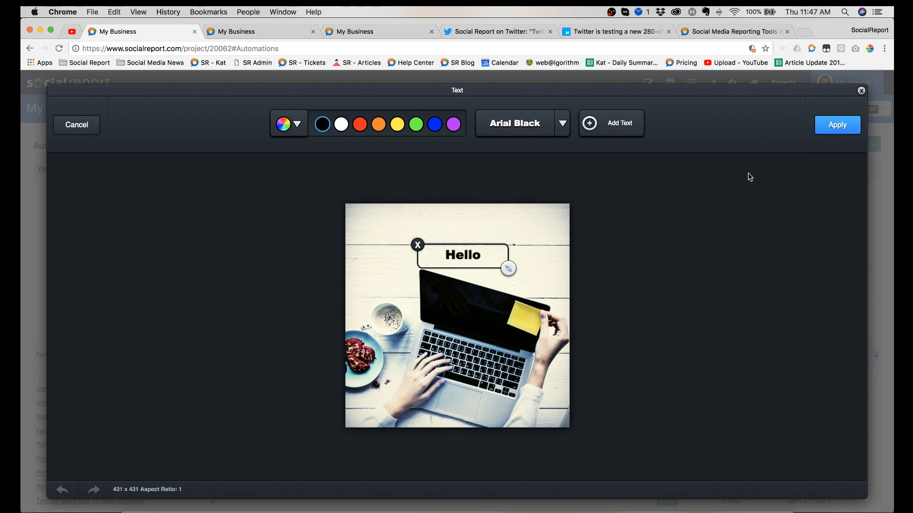
click(828, 127)
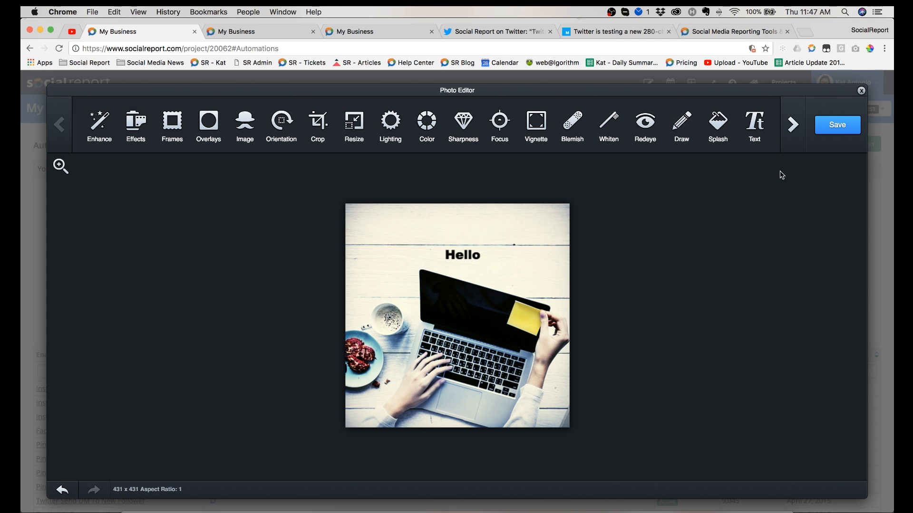
click(838, 128)
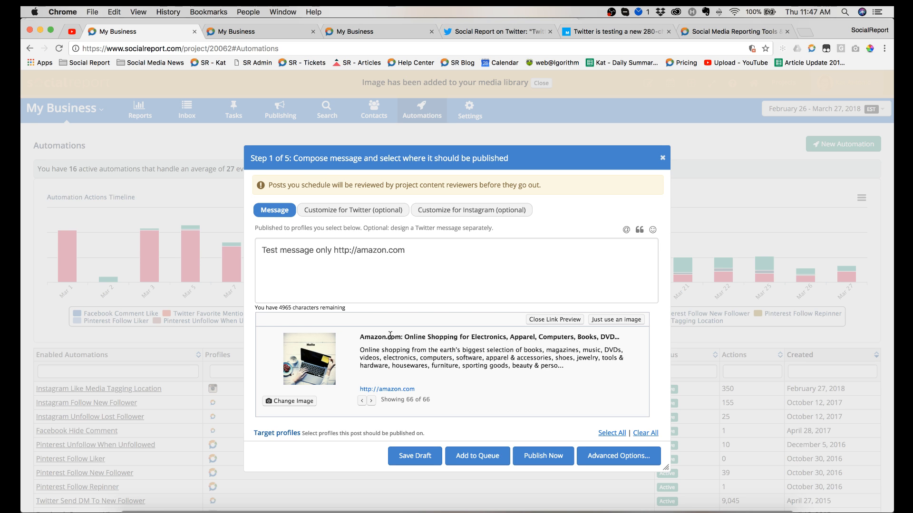
Step: Open the link preview's title and description for editing, leave the texts as they are, and select Facebook as target profile
triple_click(428, 337)
triple_click(438, 368)
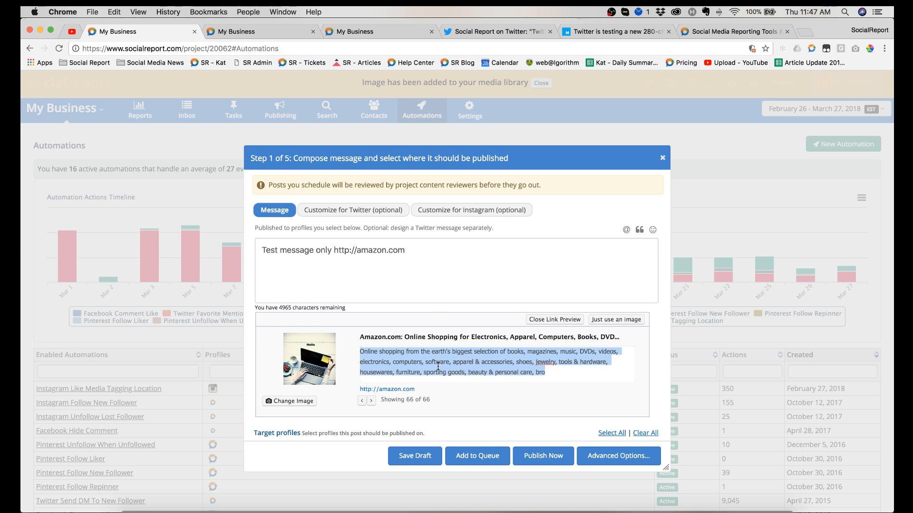
scroll(495, 350, down, 3)
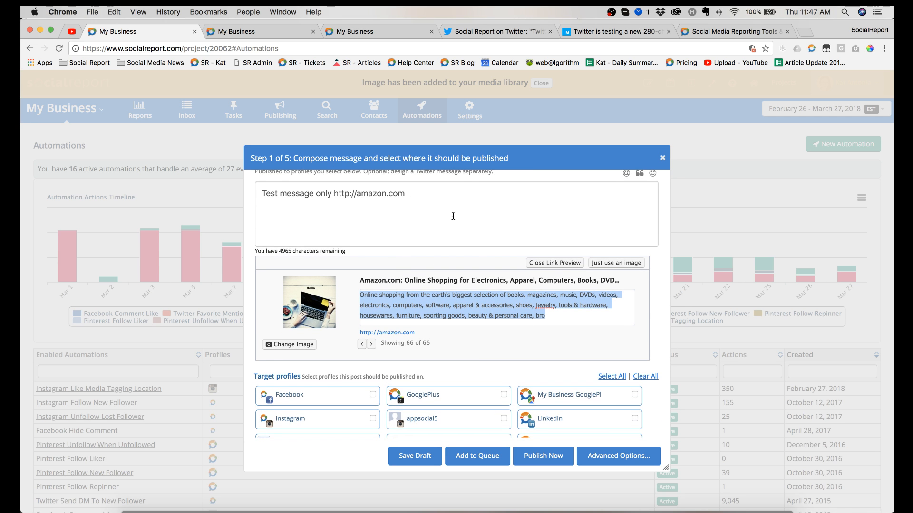
click(606, 317)
scroll(525, 338, down, 3)
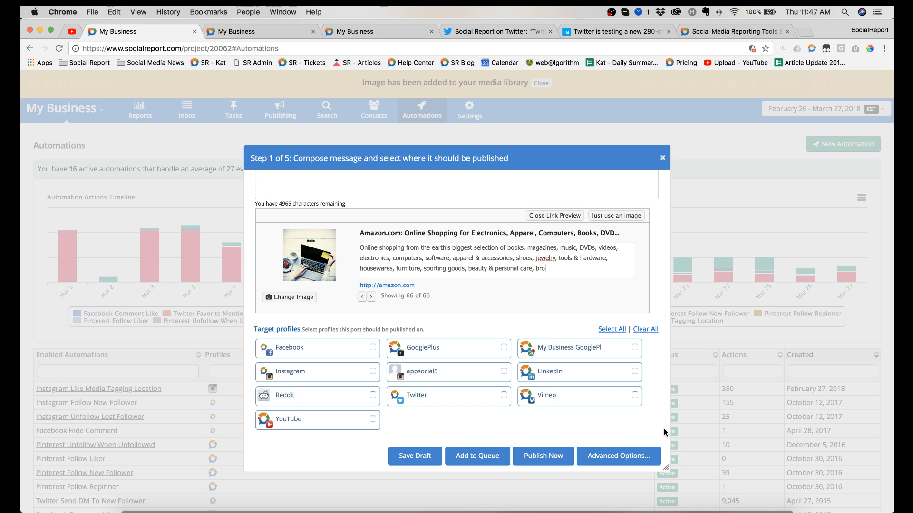
click(372, 347)
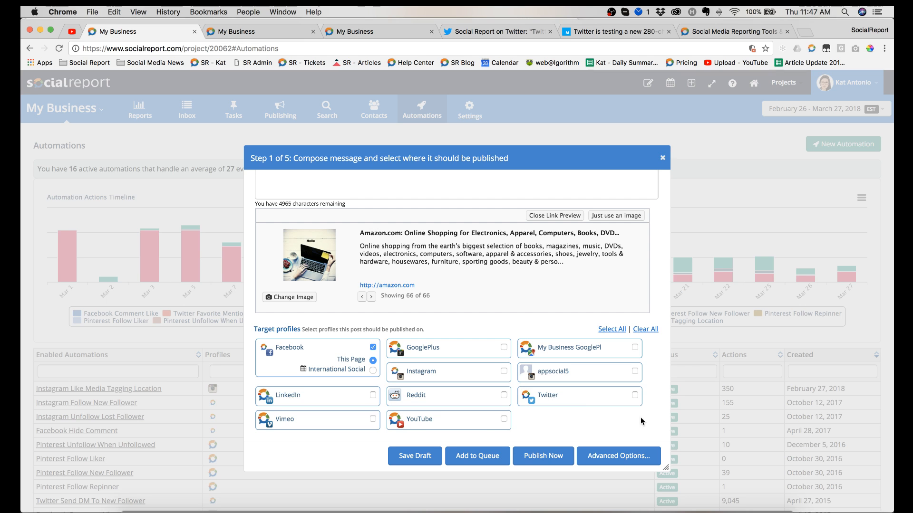
Step: Add Instagram as a target profile and continue to the post's advanced publishing-time options
click(504, 371)
click(618, 464)
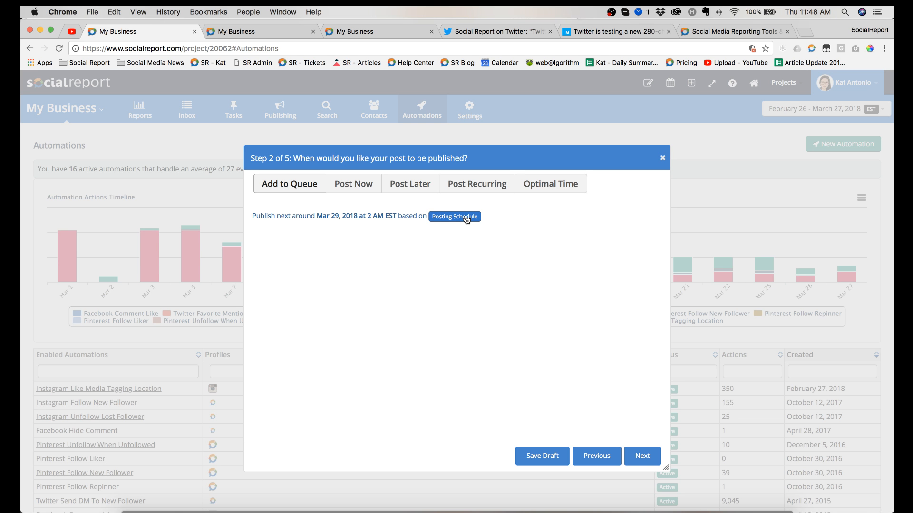
Step: View the Posting Time Schedule in the second My Business browser tab with its dialog enlarged, and return to the post to highlight its queue time
click(238, 31)
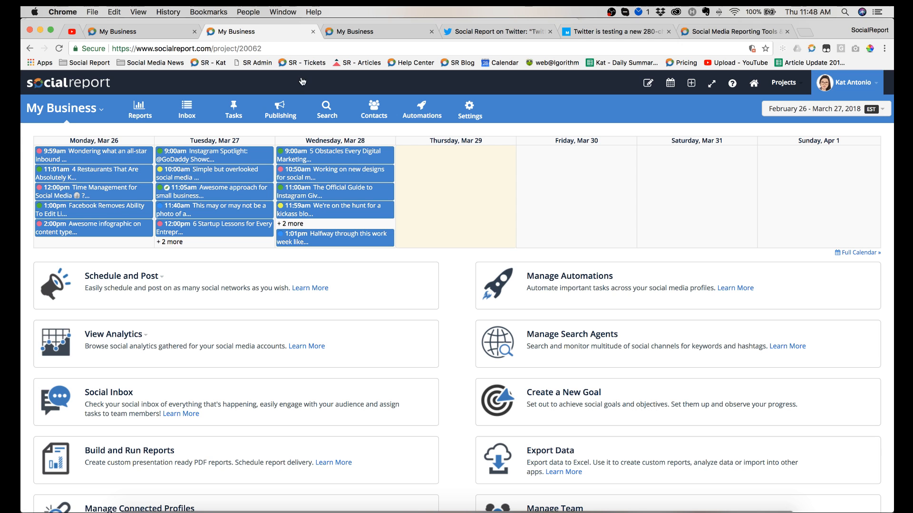
click(279, 119)
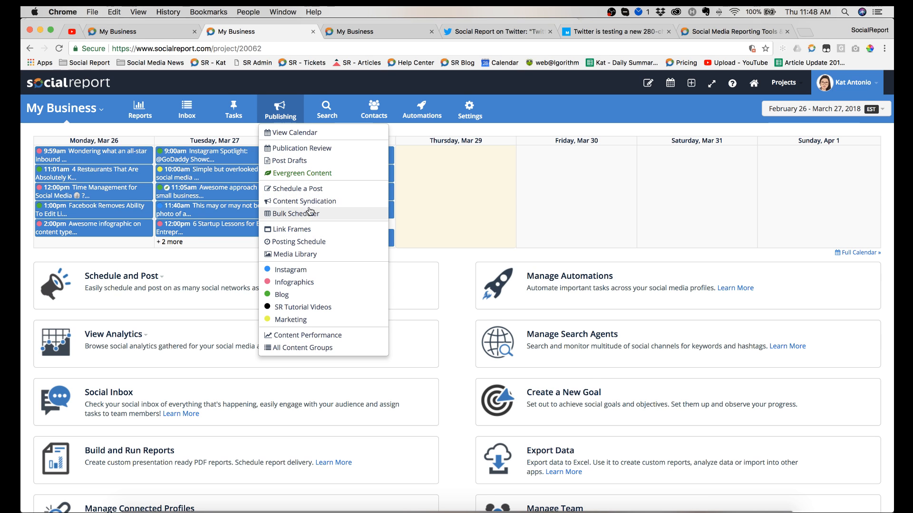
click(318, 242)
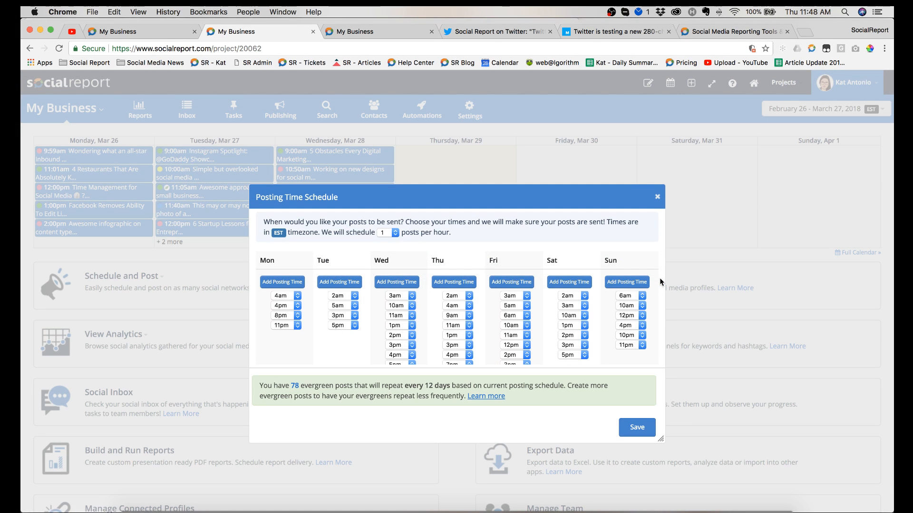
drag(659, 438, 685, 465)
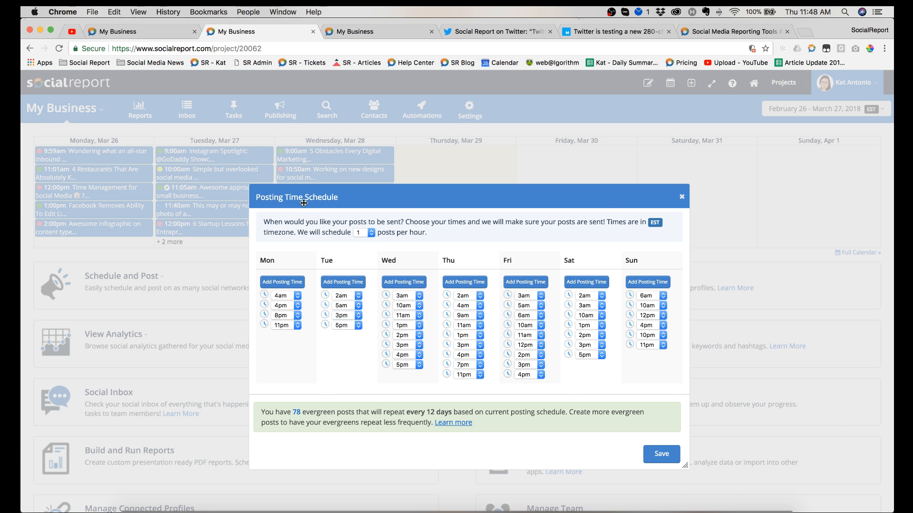
click(173, 37)
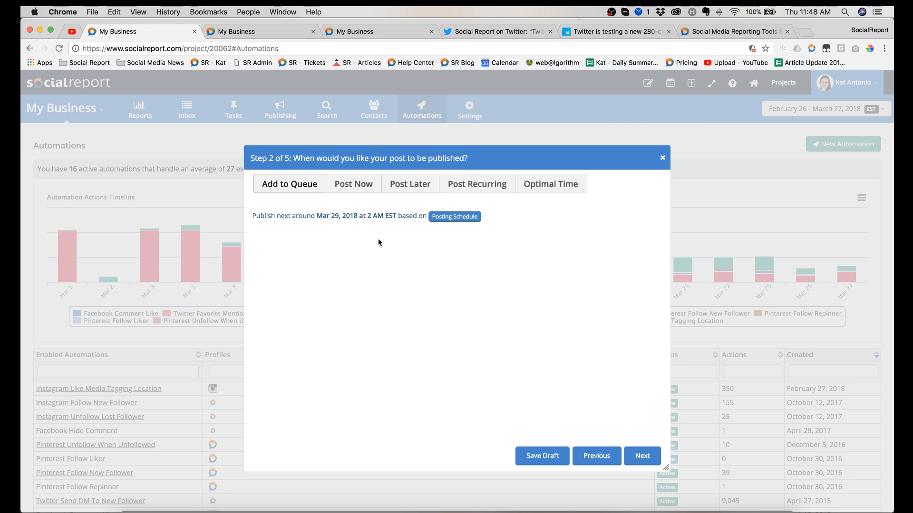
drag(253, 216, 433, 217)
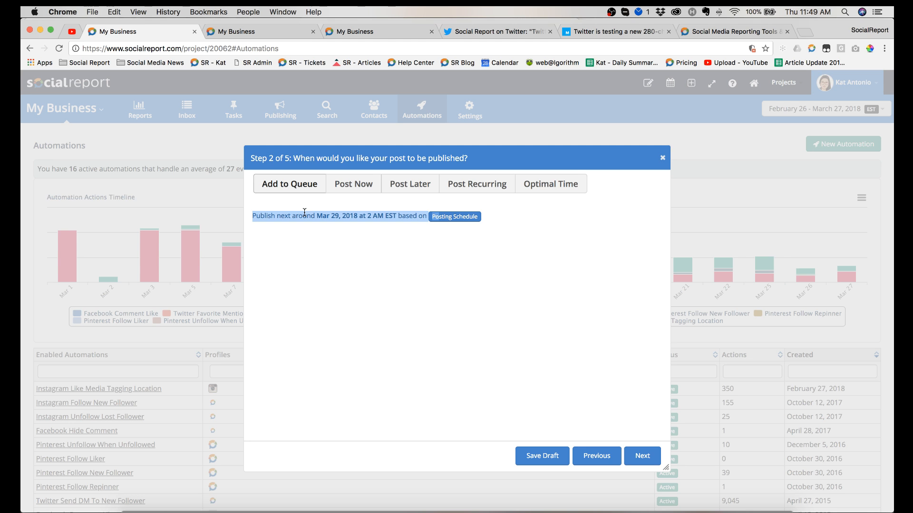
Step: In the second My Business browser tab, close the Posting Time Schedule and open the Evergreen Content page under Publishing
click(259, 36)
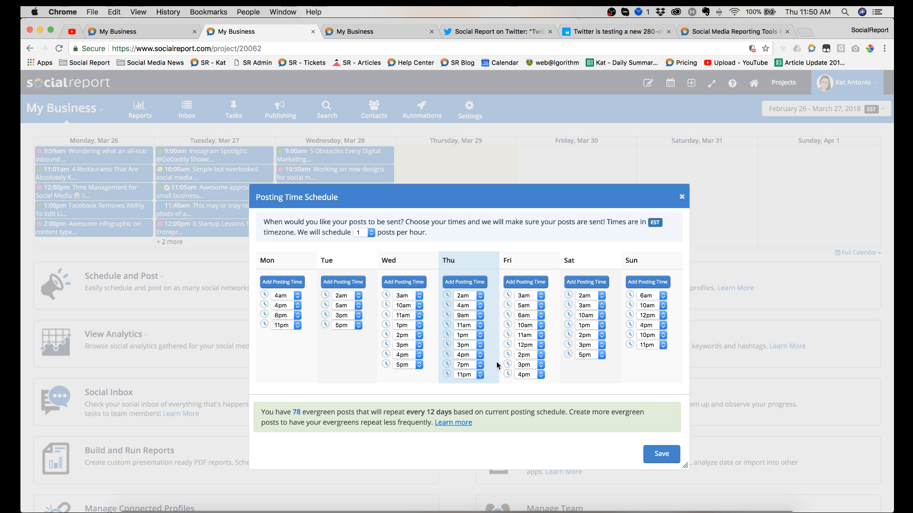
click(682, 197)
click(280, 109)
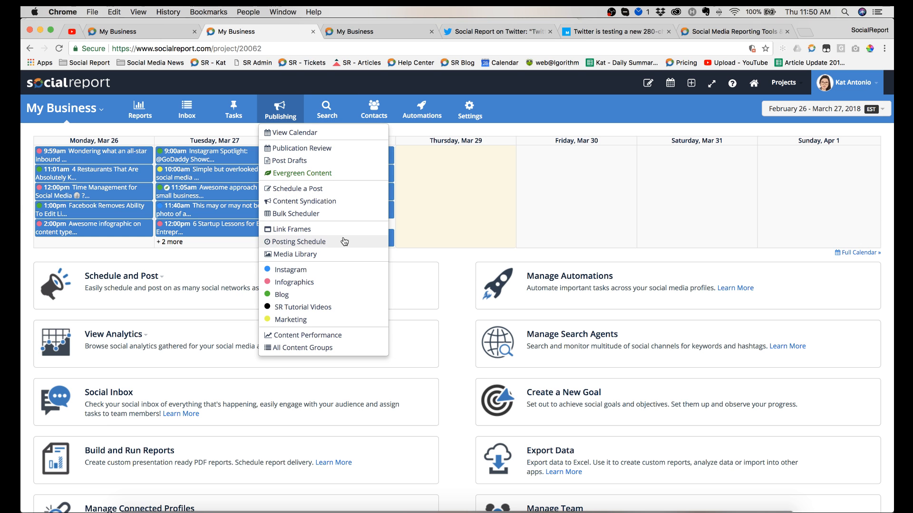
click(332, 177)
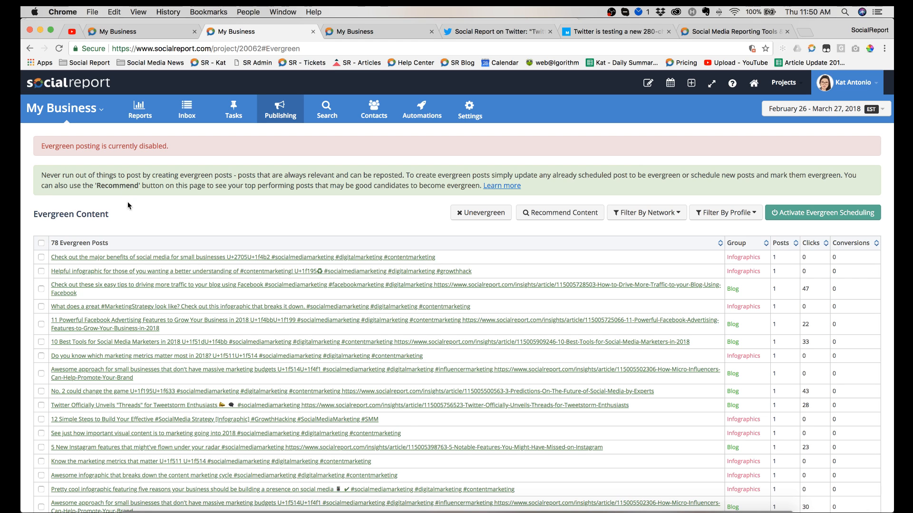
Step: Sort the evergreen posts by their text, and view the recommended evergreen posts before closing them again
click(116, 247)
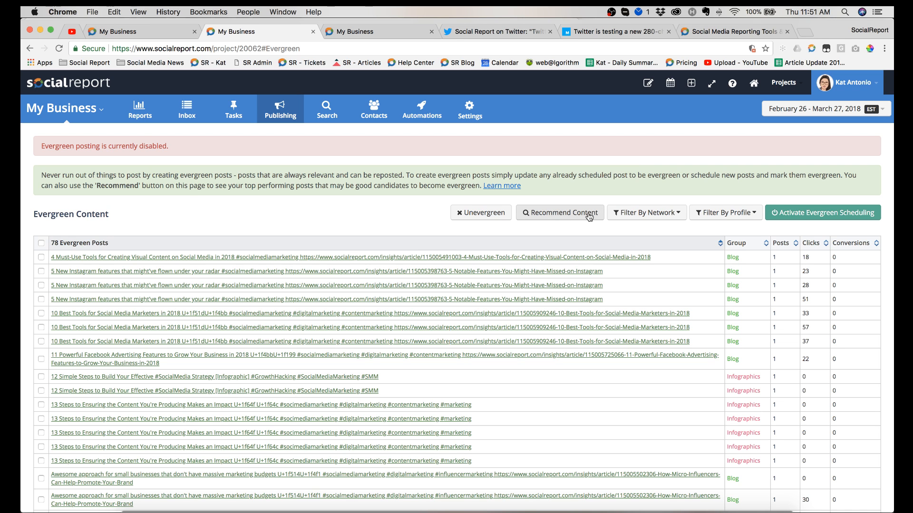
click(556, 214)
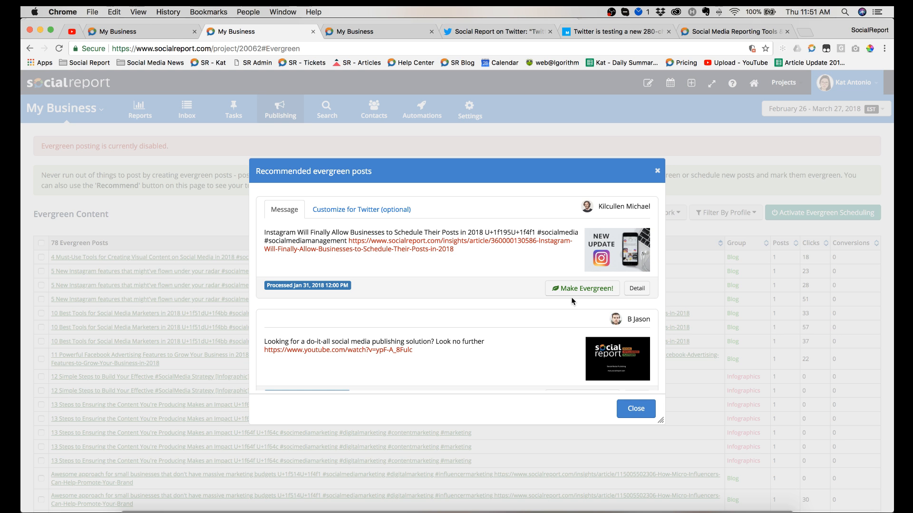
click(656, 174)
scroll(535, 159, down, 1)
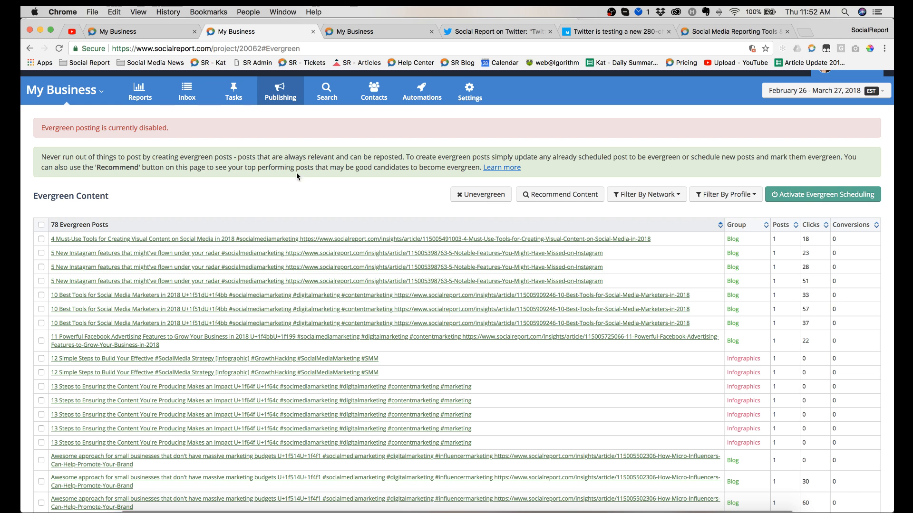
Step: Return to the post in the first My Business tab and view its Post Now, Post Later, Post Recurring and Optimal Time options
click(121, 32)
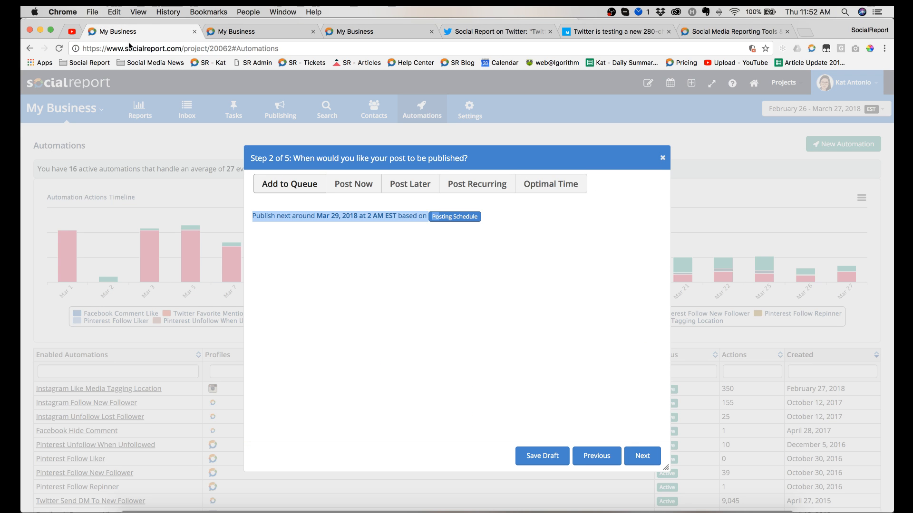
click(330, 269)
click(346, 185)
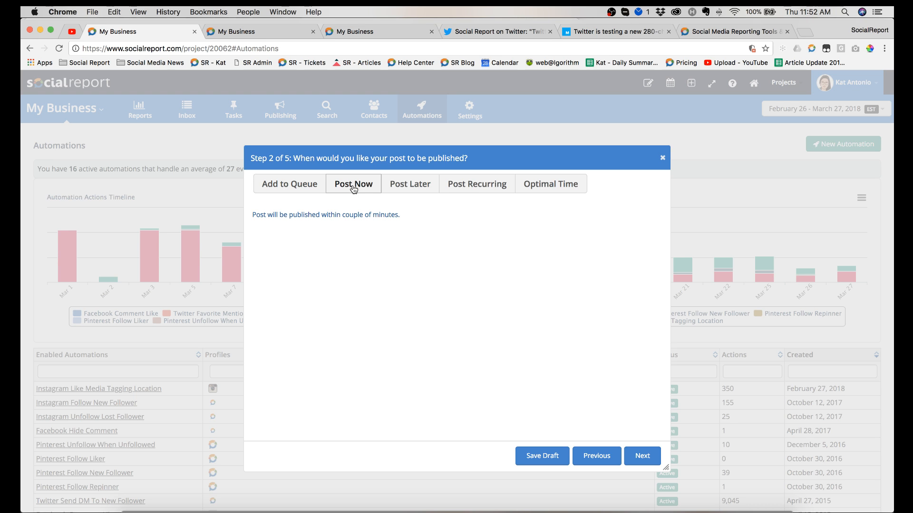
click(410, 193)
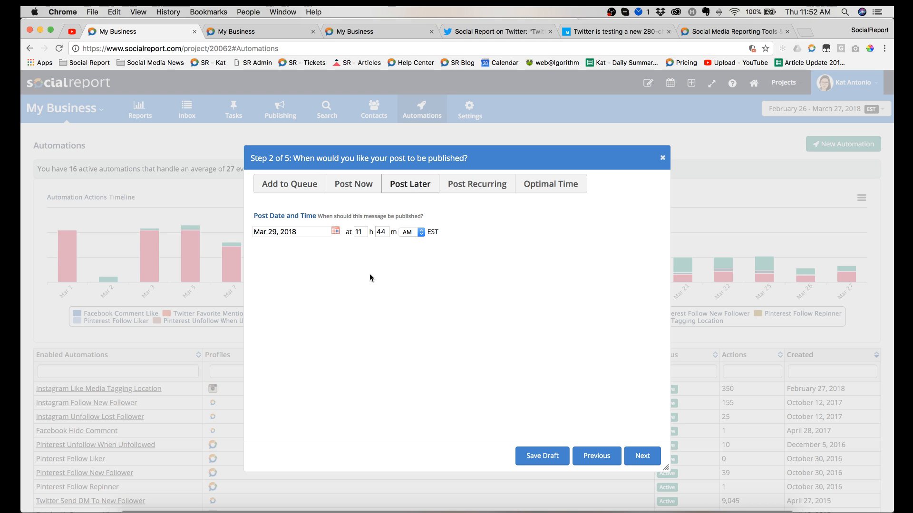
click(477, 186)
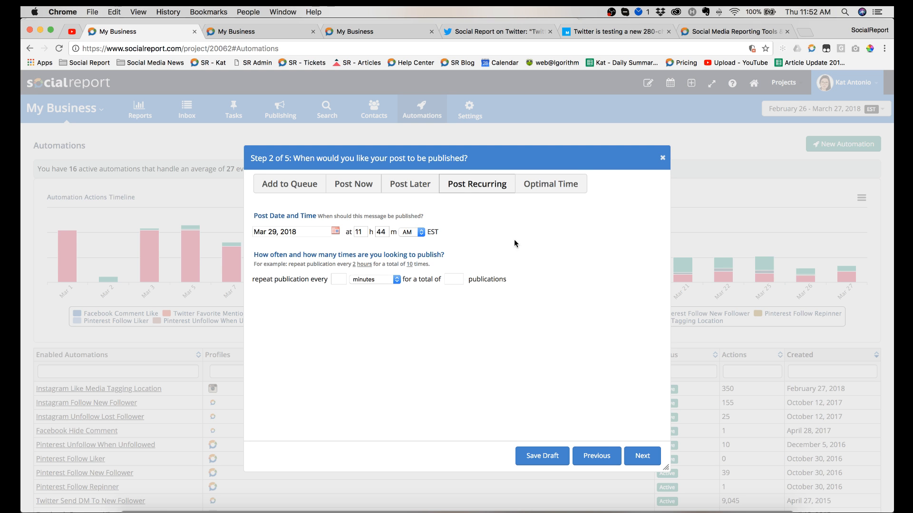
click(550, 185)
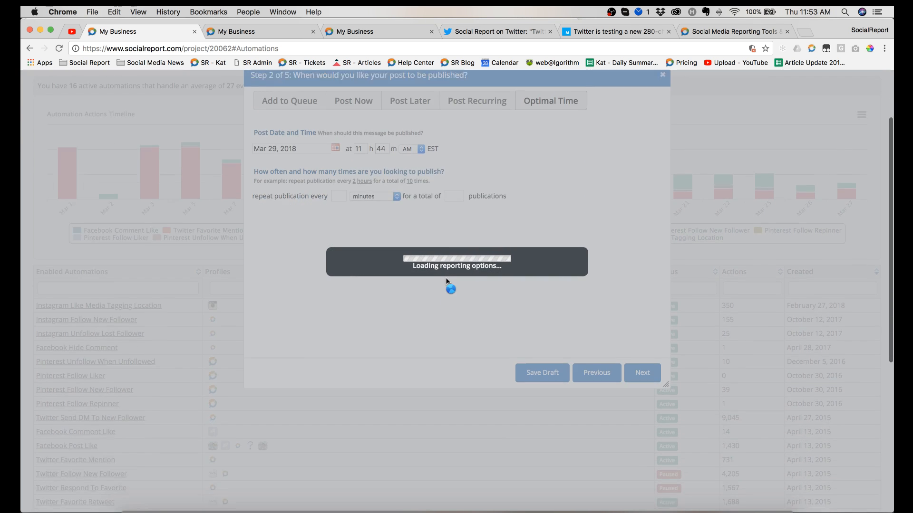
click(250, 32)
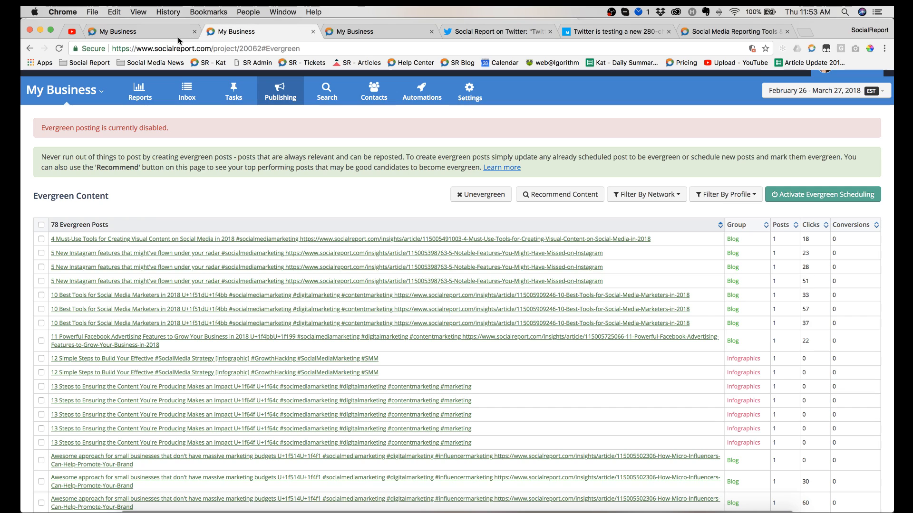
click(147, 33)
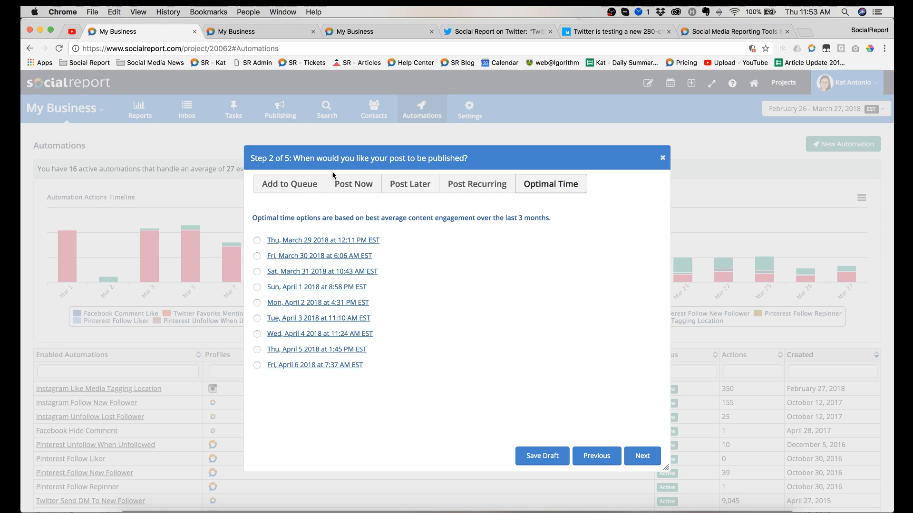
Step: Schedule the post with Add to Queue and set it as evergreen in the optional settings
click(295, 190)
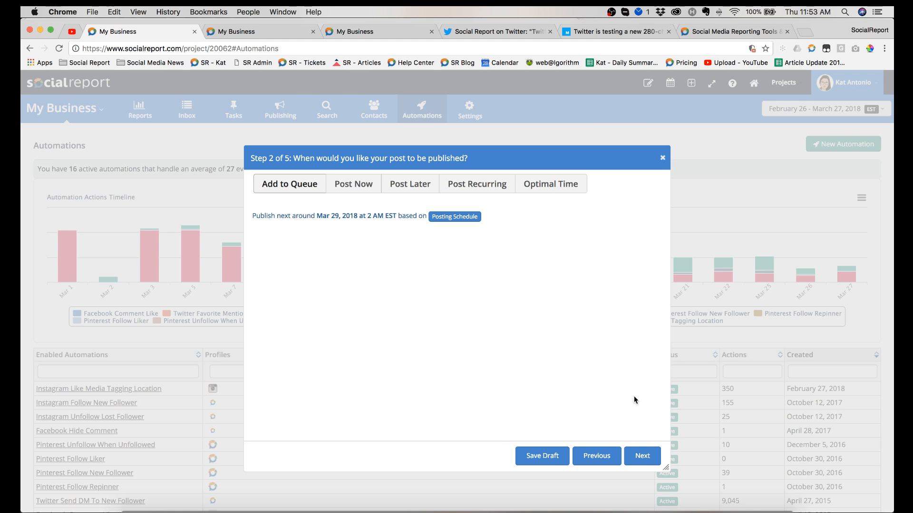
click(642, 456)
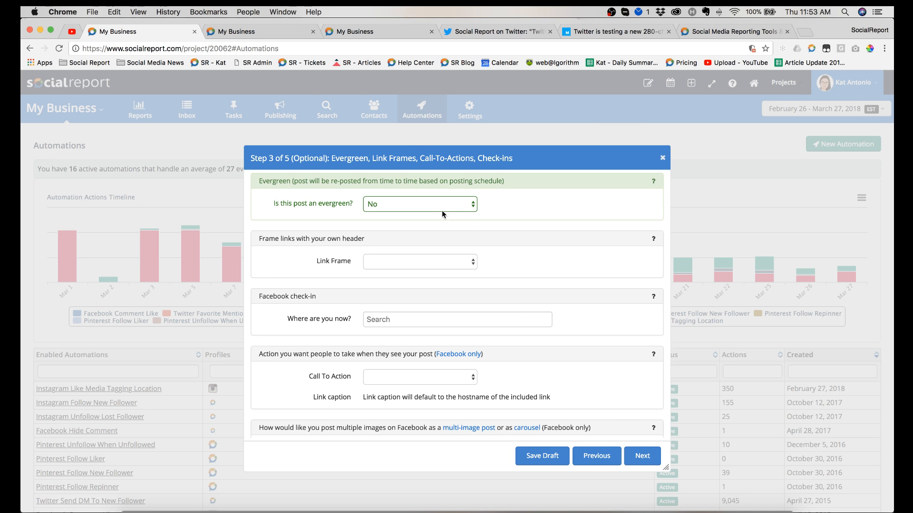
click(430, 204)
click(500, 208)
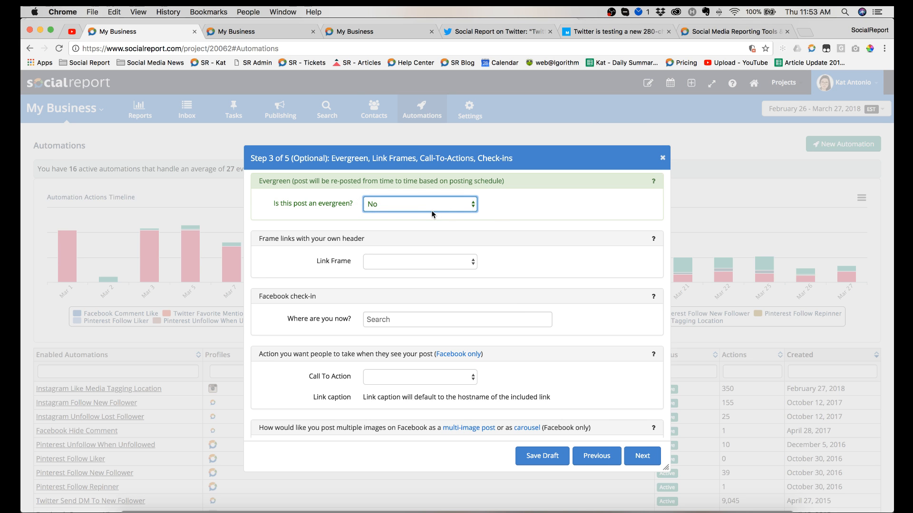
click(423, 207)
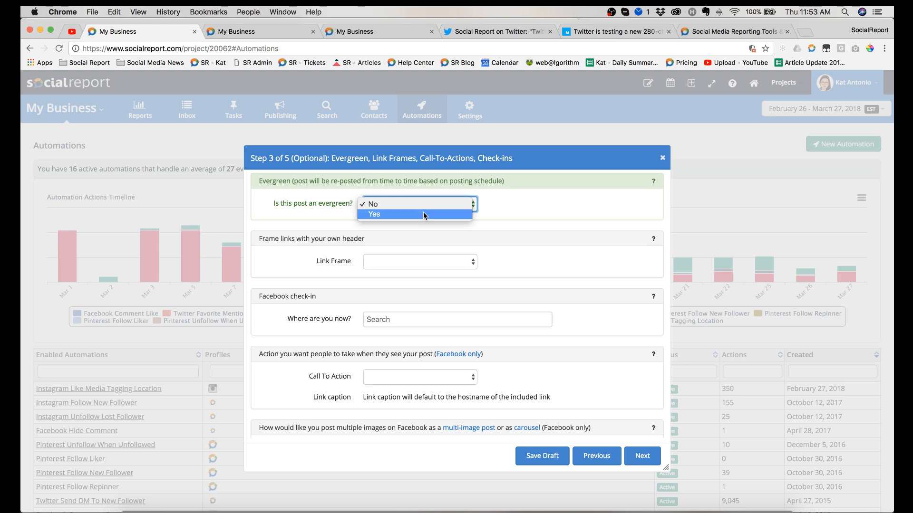
click(423, 212)
Step: Show the available link frames for the post without choosing one
scroll(499, 222, down, 1)
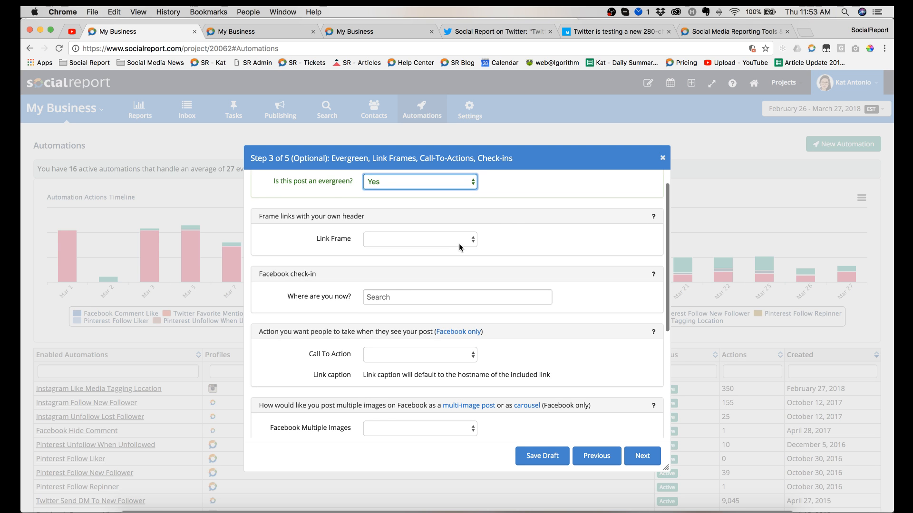
scroll(507, 231, down, 1)
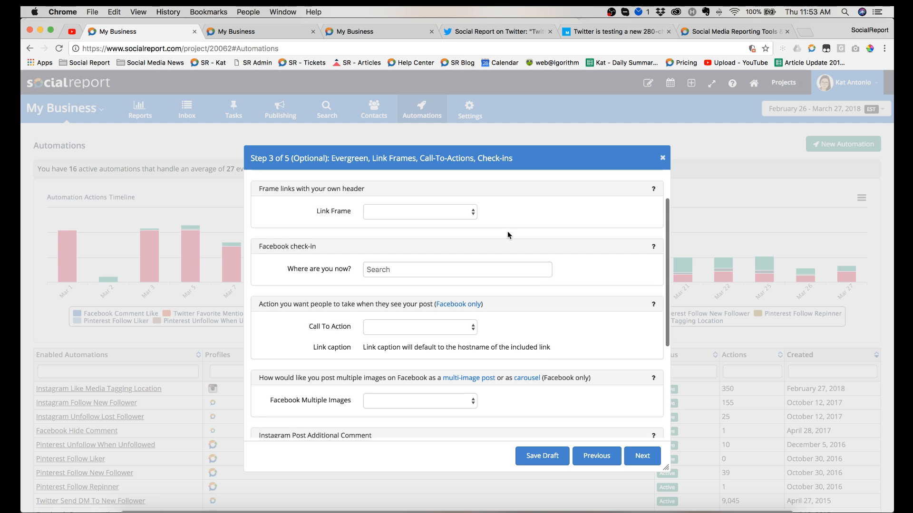
click(420, 209)
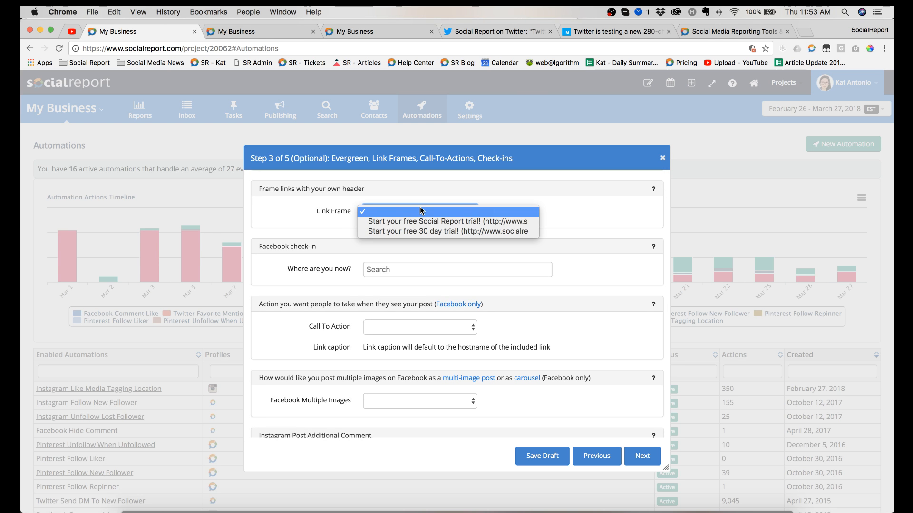
click(504, 198)
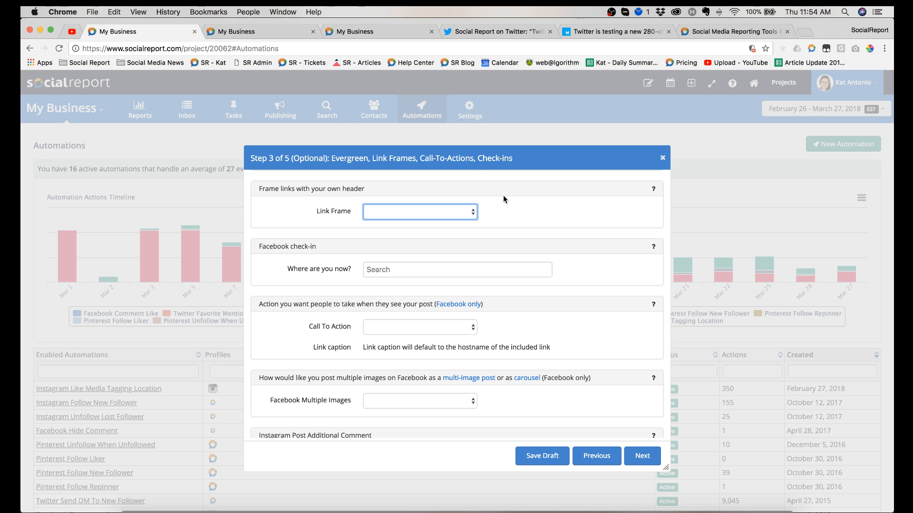
Step: View Social Report's tweet about the 280-character limit and the framed Mashable article its link leads to
click(501, 35)
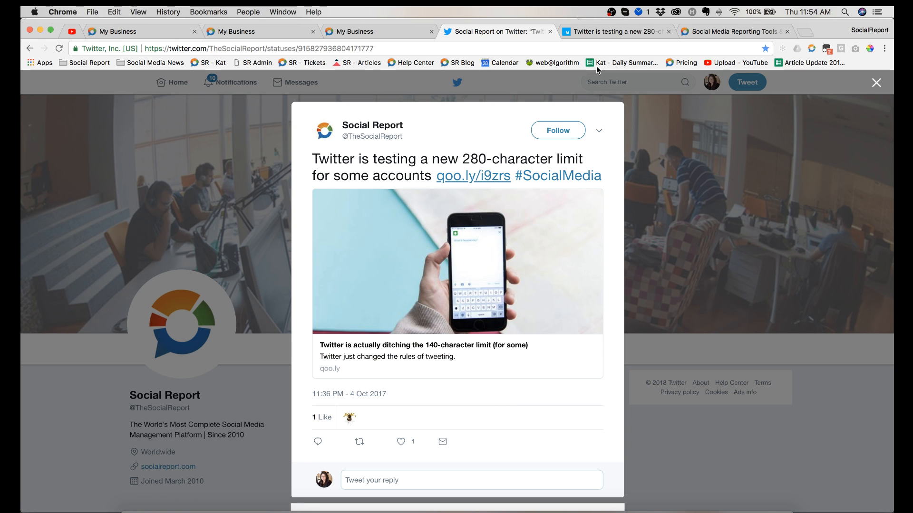
click(493, 174)
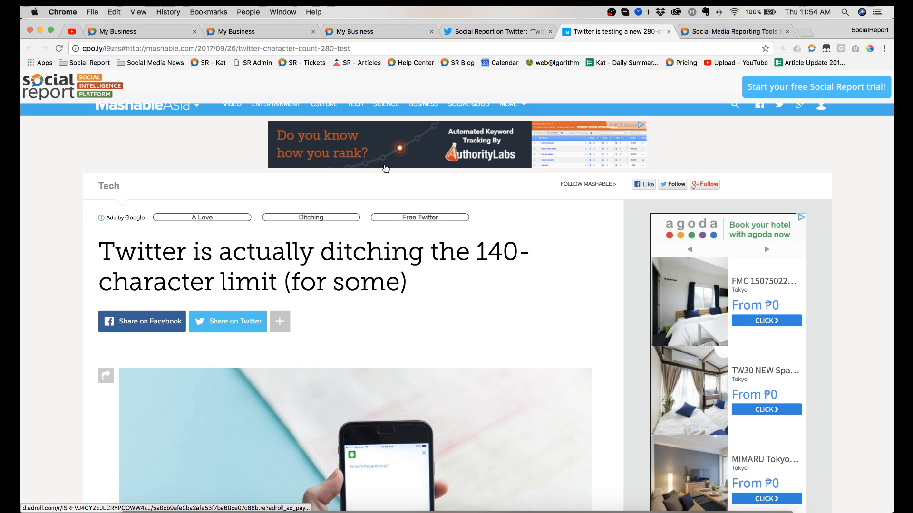
scroll(386, 170, down, 5)
scroll(384, 271, up, 5)
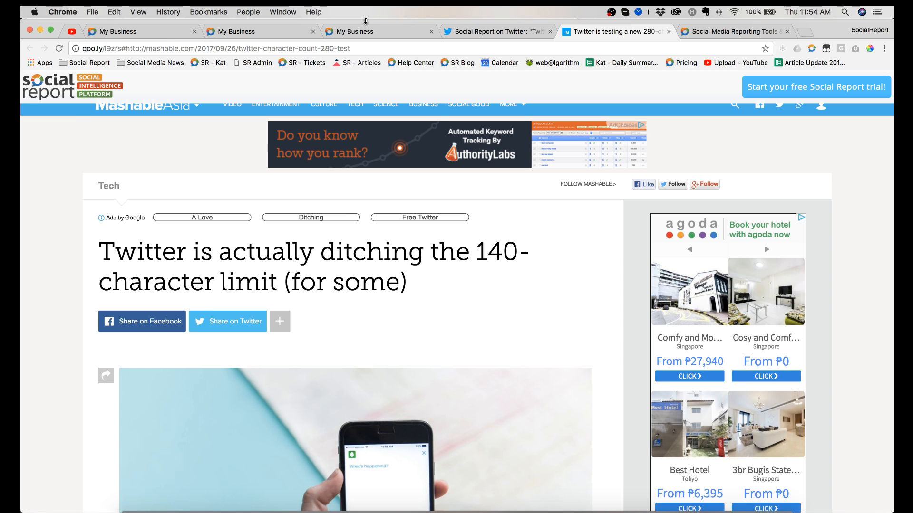
Step: In the second My Business tab, open Link Frames and bring up the "Start your free Social Report trial!" frame for editing
click(251, 34)
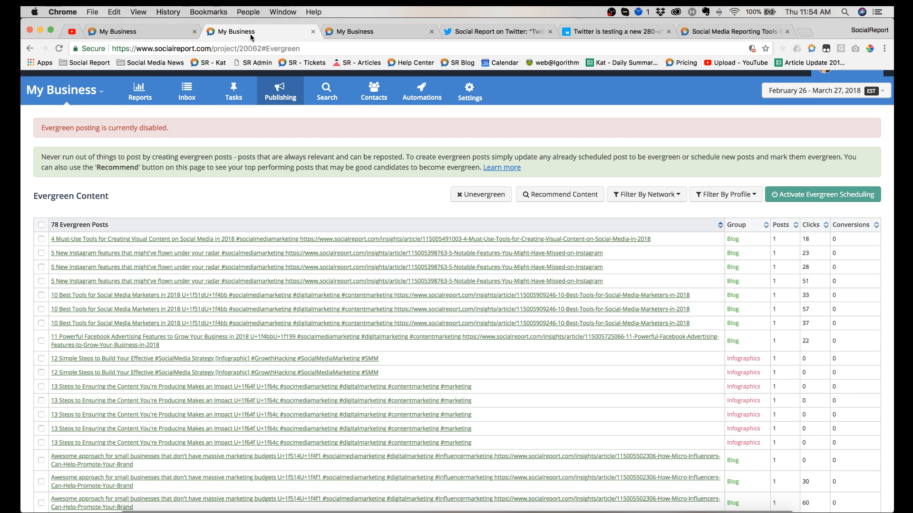
click(280, 90)
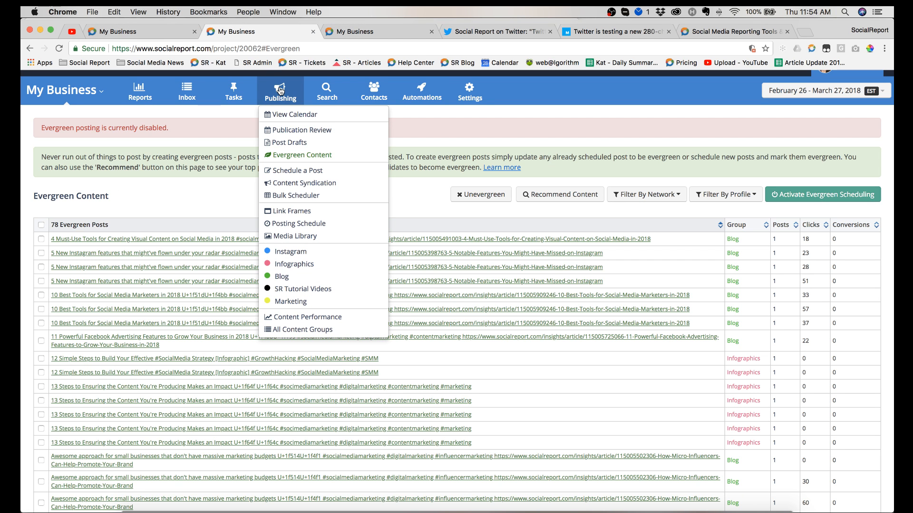
click(308, 211)
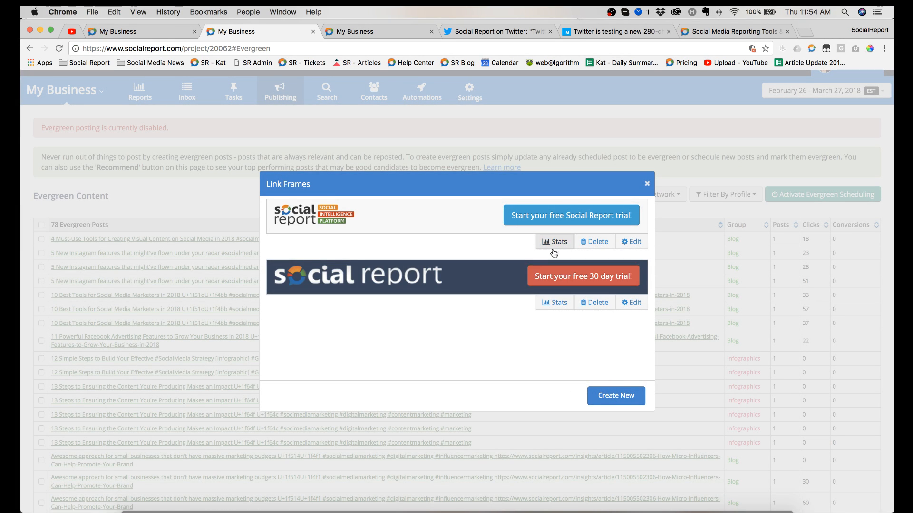
click(626, 245)
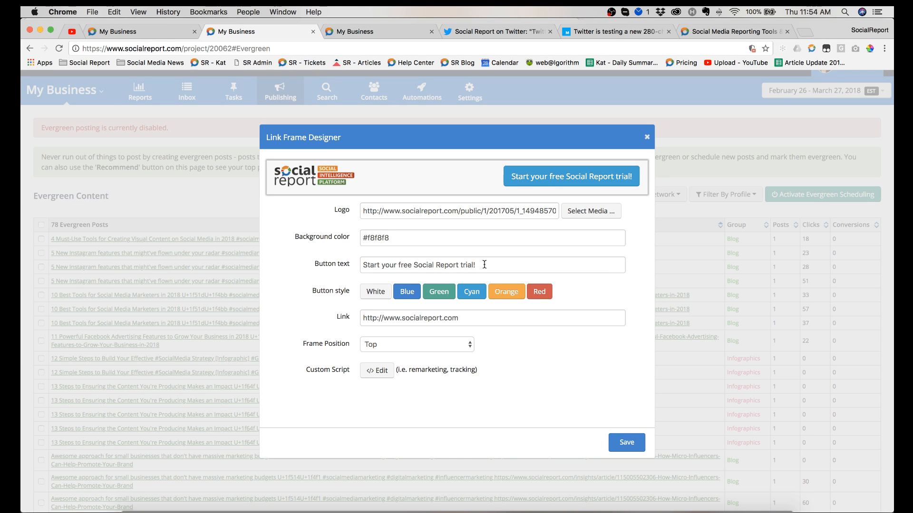
Step: Examine the link frame's logo address, design fields and Frame Position choices, leaving the position at Top
triple_click(511, 212)
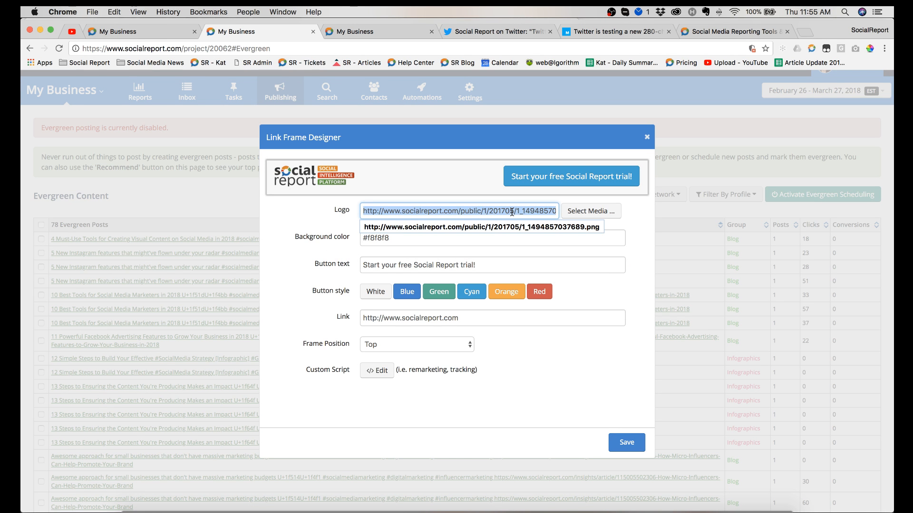
click(499, 255)
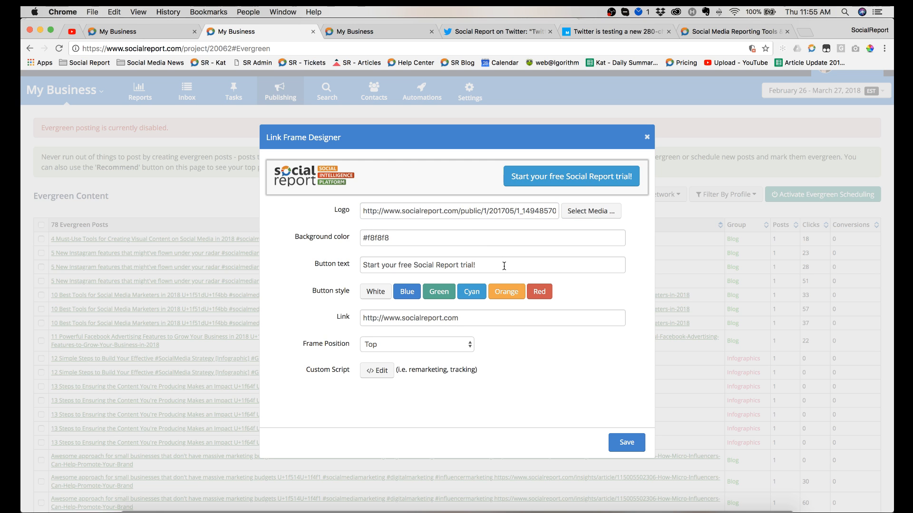
scroll(499, 316, down, 1)
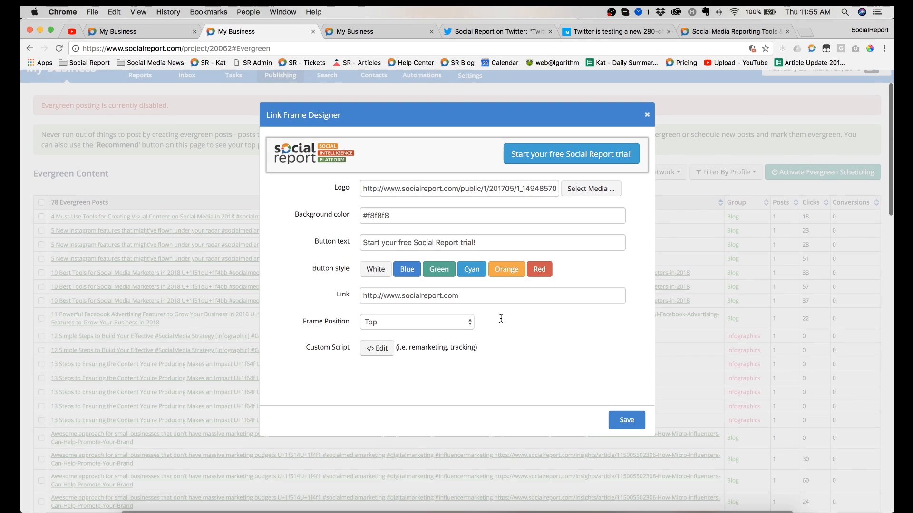
click(440, 322)
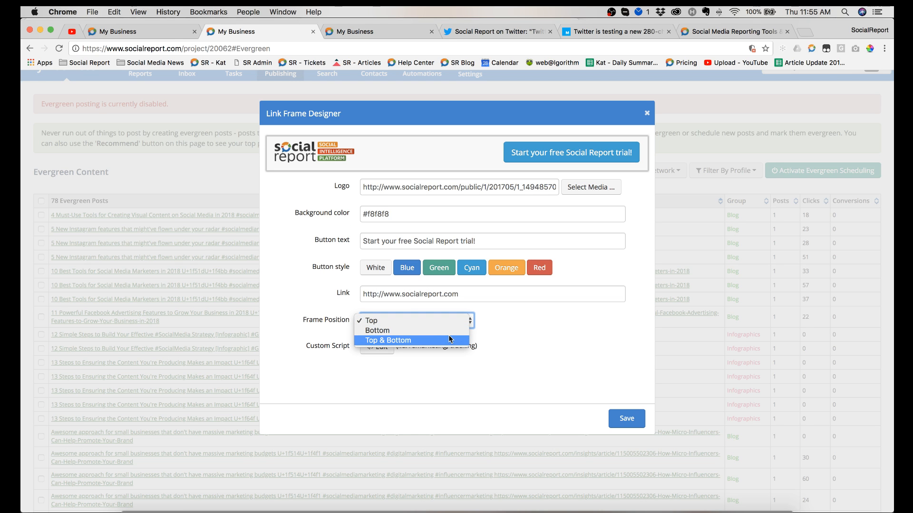
click(493, 364)
Step: View the link frame's custom tracking script, and close both the script and the Link Frame Designer without saving
click(370, 350)
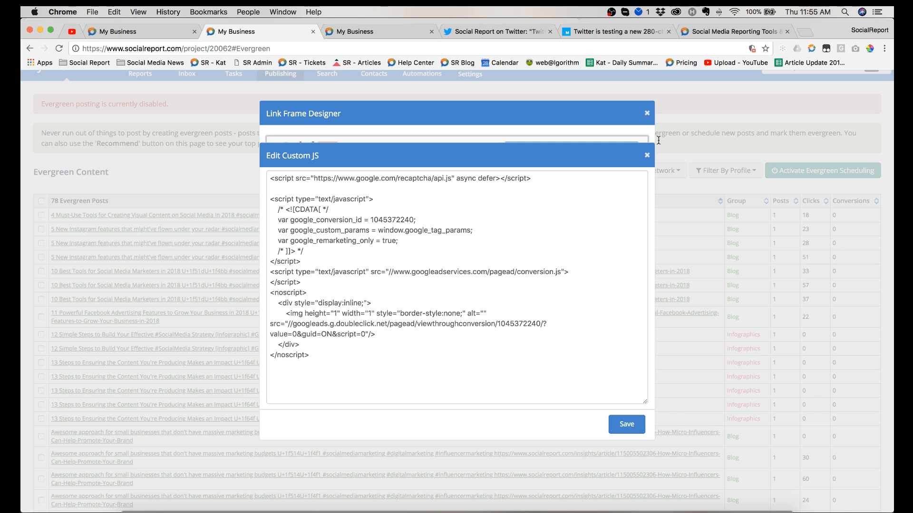
click(646, 156)
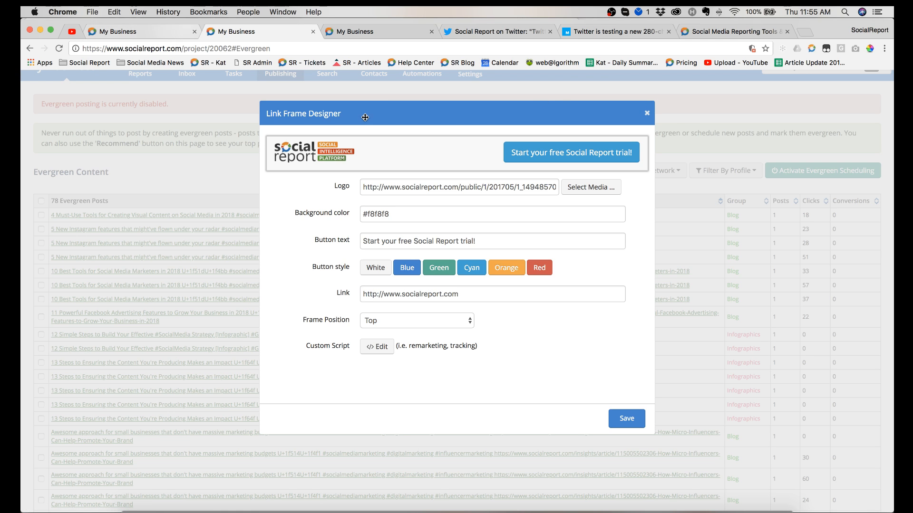
click(647, 113)
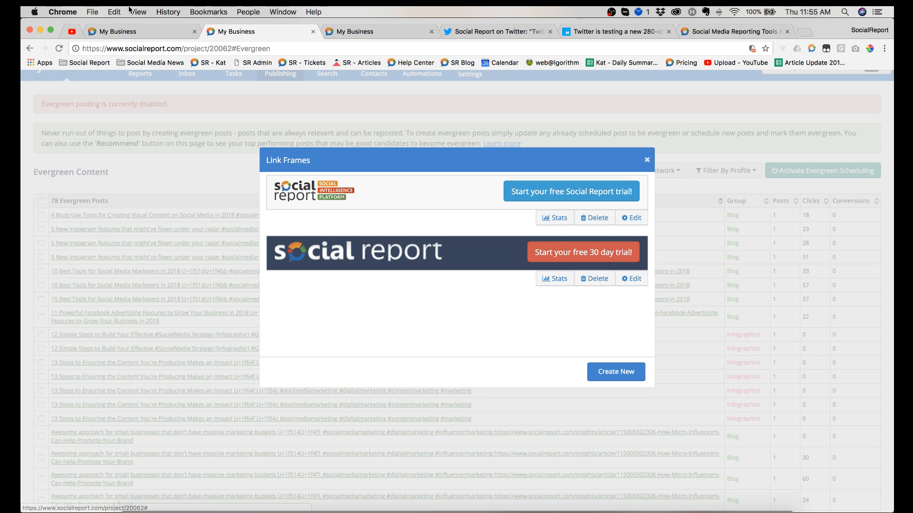
Step: Return to the post in the first My Business tab and set its link frame to "Start your free Social Report trial!"
click(119, 32)
click(412, 212)
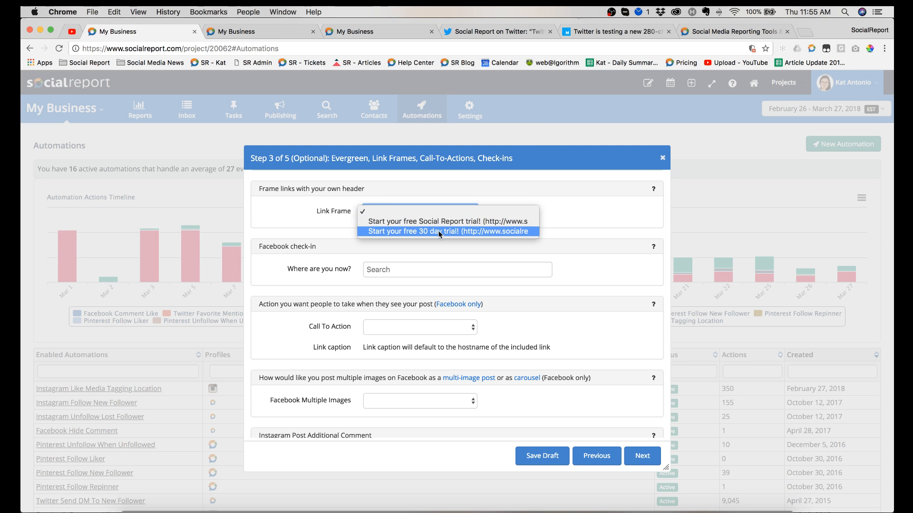
click(440, 222)
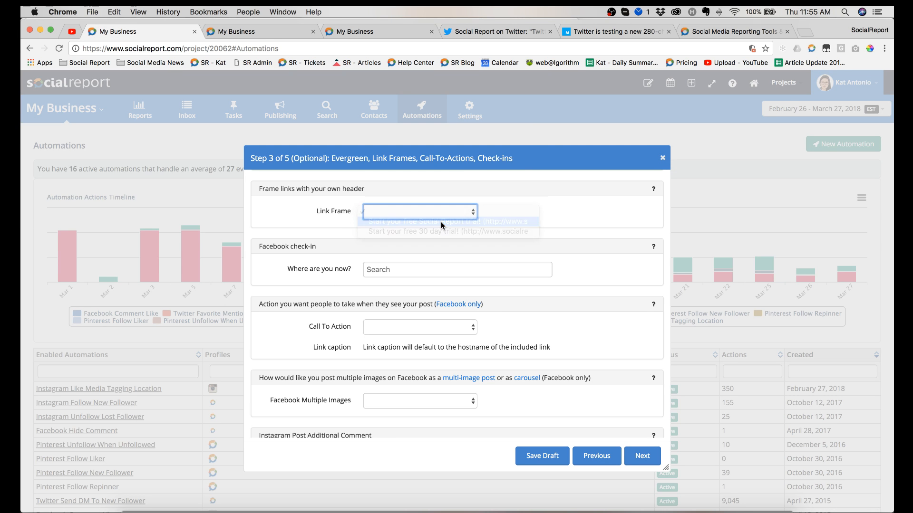
scroll(491, 270, down, 1)
scroll(492, 270, up, 3)
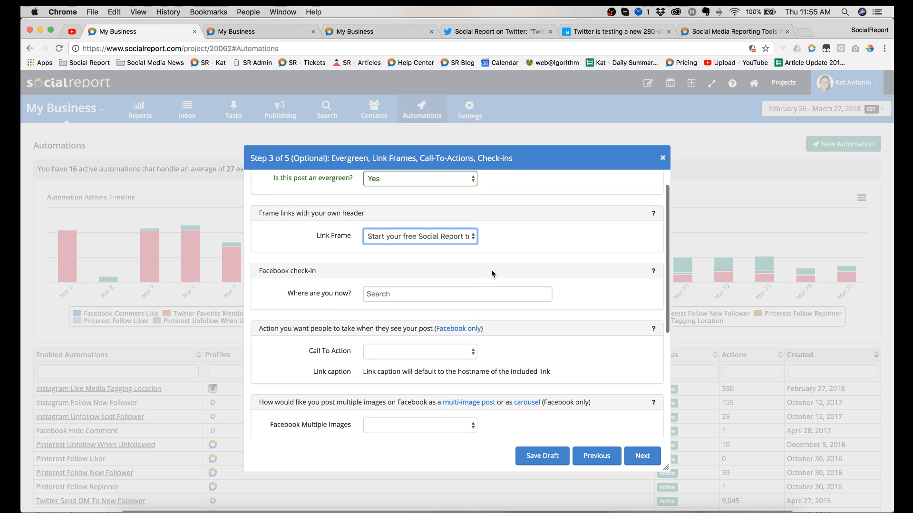
scroll(491, 270, down, 2)
Step: Examine the post's Facebook check-in field and Call To Action choices, leaving both empty
click(480, 256)
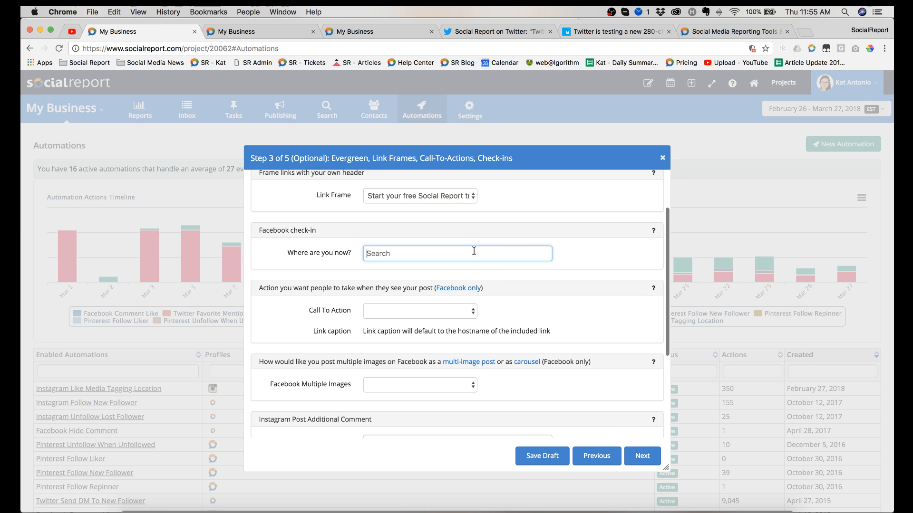
scroll(552, 230, down, 1)
scroll(553, 232, down, 1)
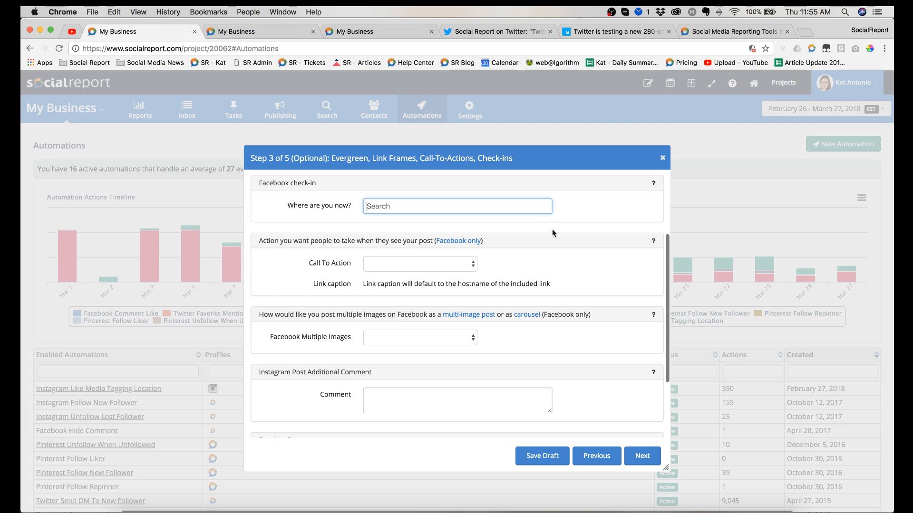
click(445, 263)
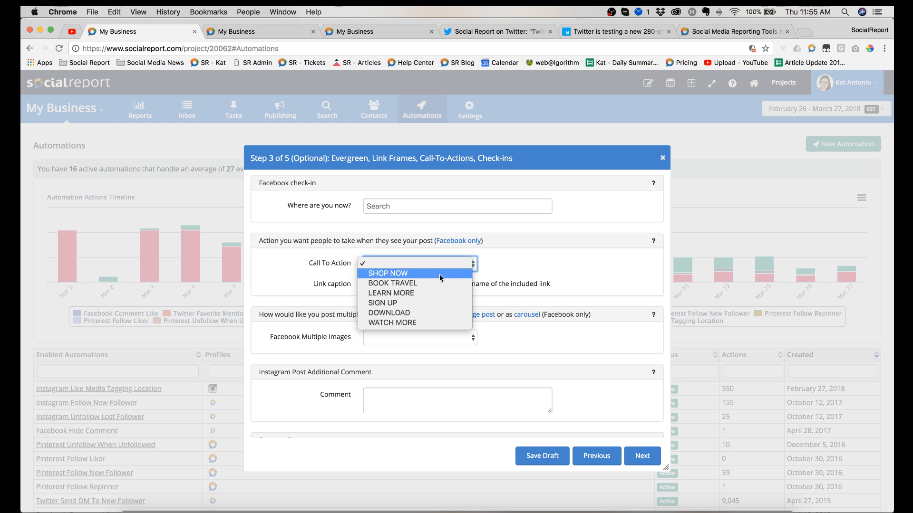
click(536, 270)
scroll(536, 270, down, 2)
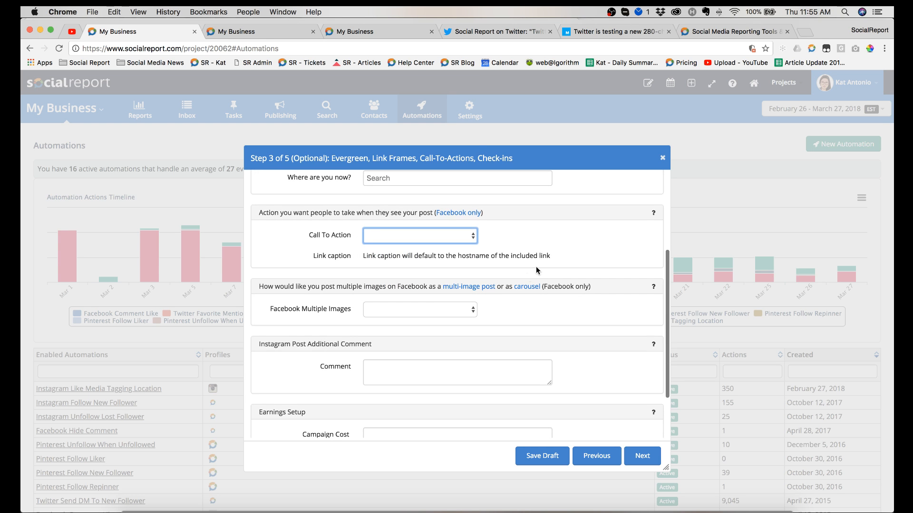
scroll(563, 288, down, 3)
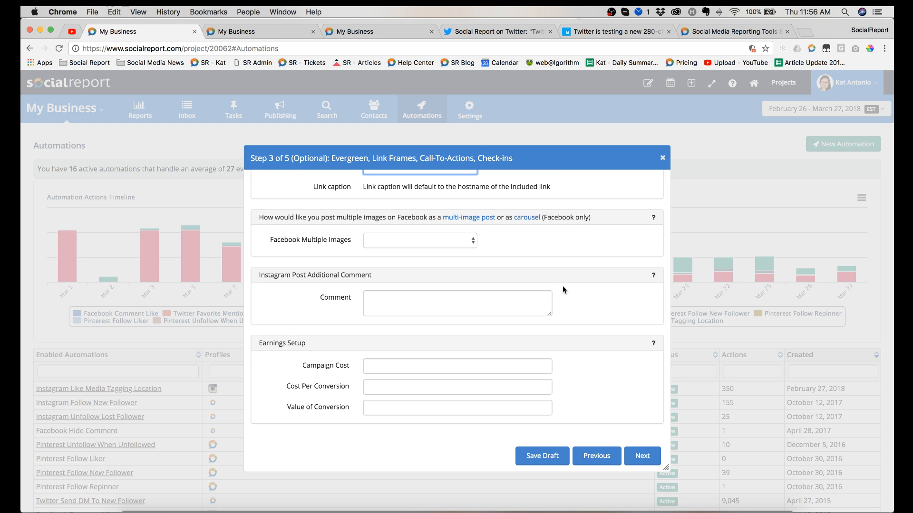
Step: Examine the Facebook Multiple Images choices and the Instagram additional comment field, leaving both empty
click(446, 240)
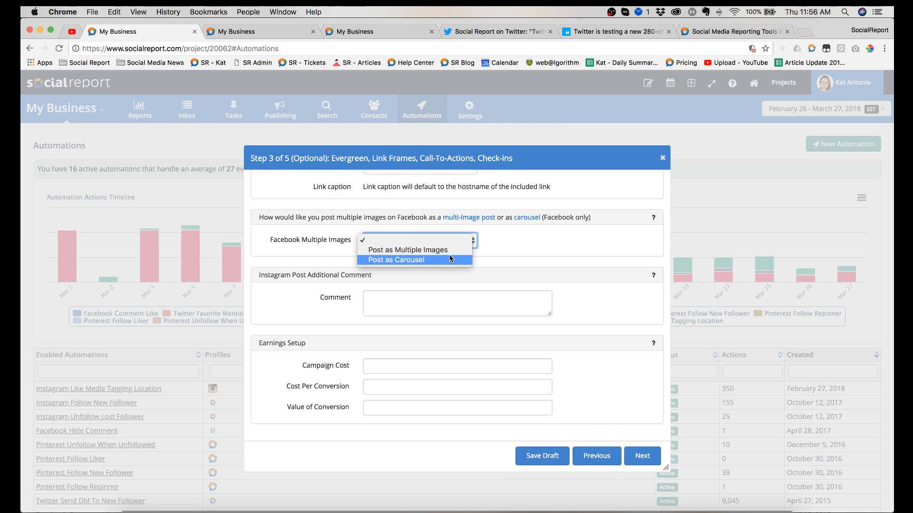
click(523, 241)
scroll(522, 240, down, 2)
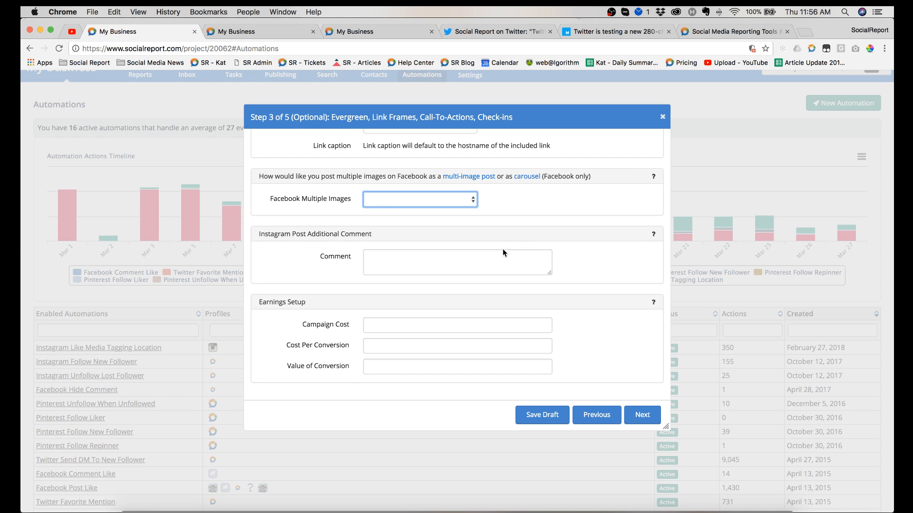
click(488, 260)
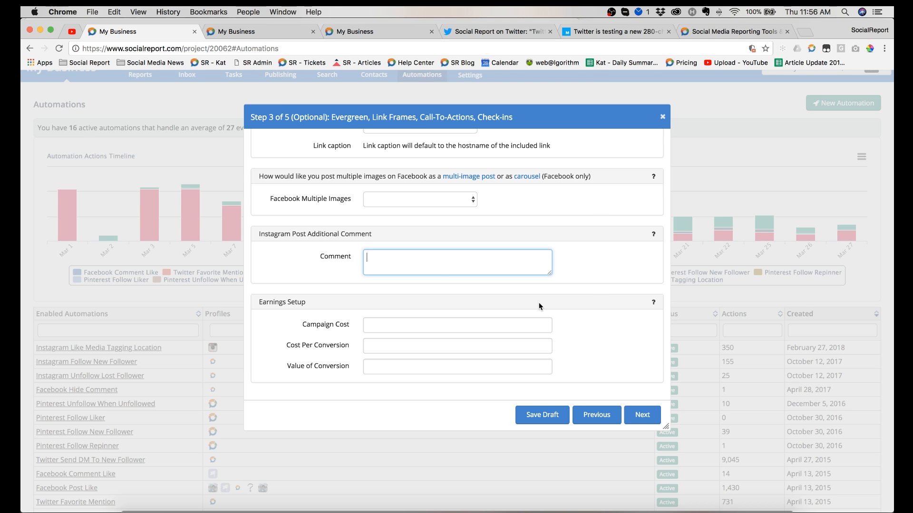
Step: Advance the post to its Advanced Targeting step, and close it without scheduling
click(637, 414)
click(638, 415)
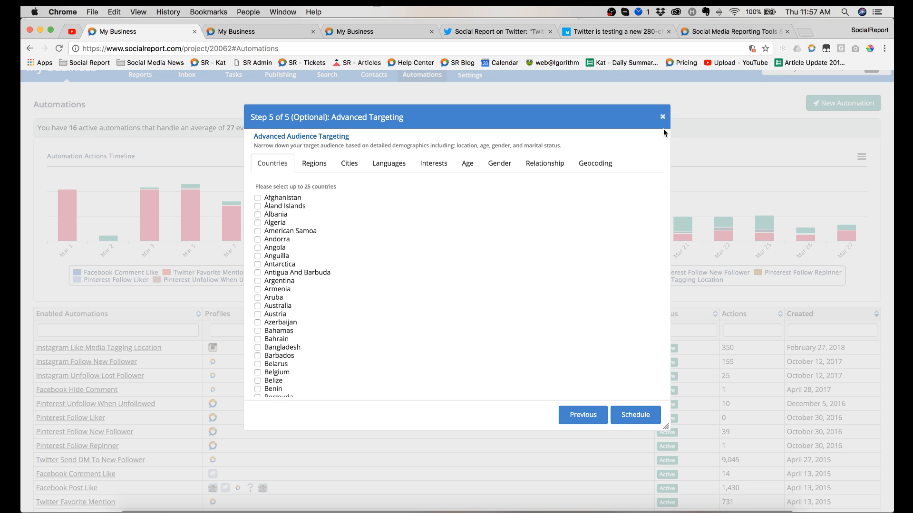
click(662, 117)
Step: Open the publishing calendar and examine the March 2018 monthly schedule down to the post status legend
scroll(503, 172, up, 2)
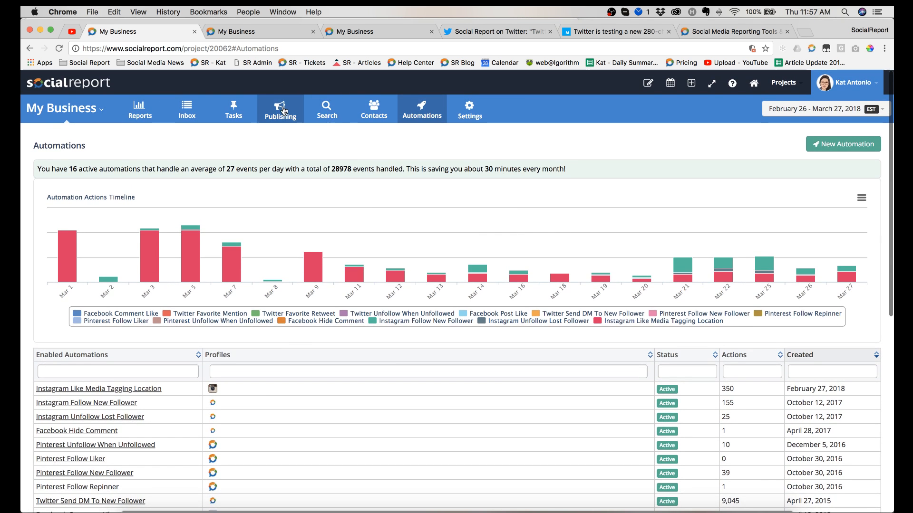
click(286, 134)
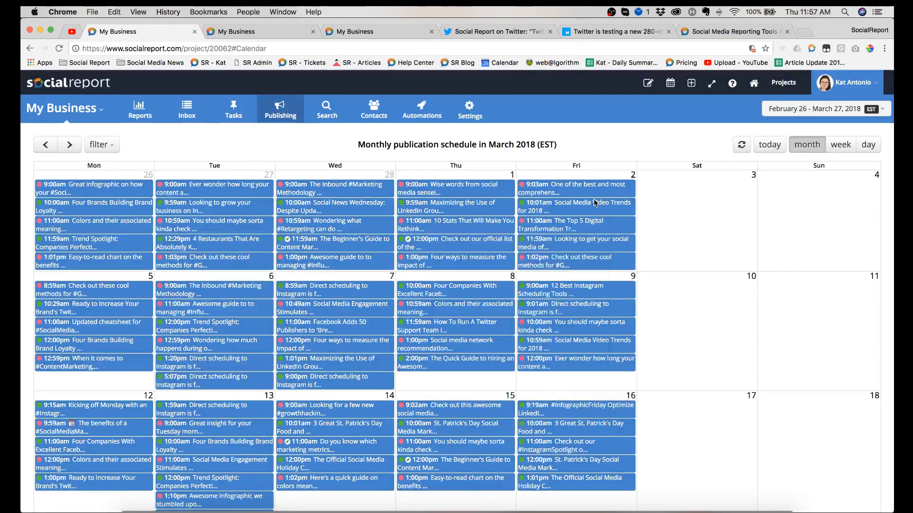
scroll(594, 202, down, 2)
scroll(594, 203, down, 10)
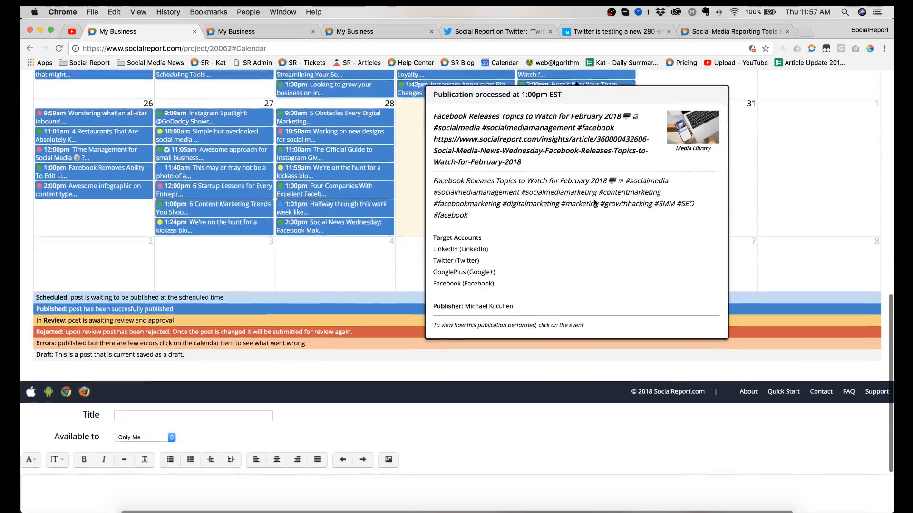
scroll(594, 203, up, 7)
scroll(594, 203, up, 4)
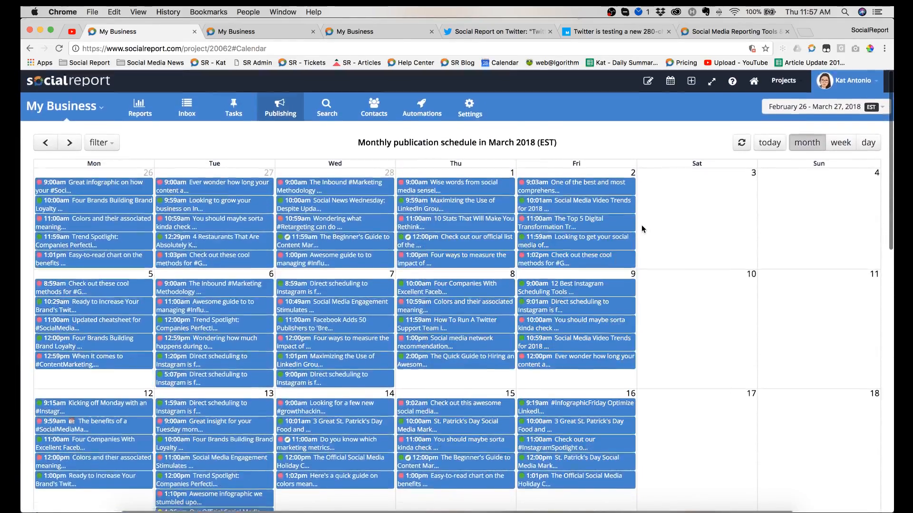
scroll(641, 225, down, 7)
scroll(641, 230, down, 3)
scroll(641, 229, up, 10)
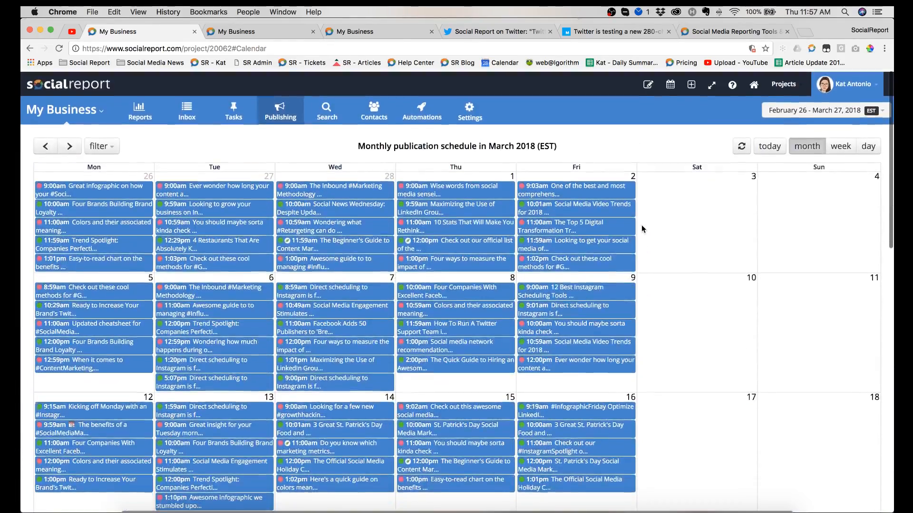
scroll(642, 230, down, 10)
scroll(641, 229, up, 1)
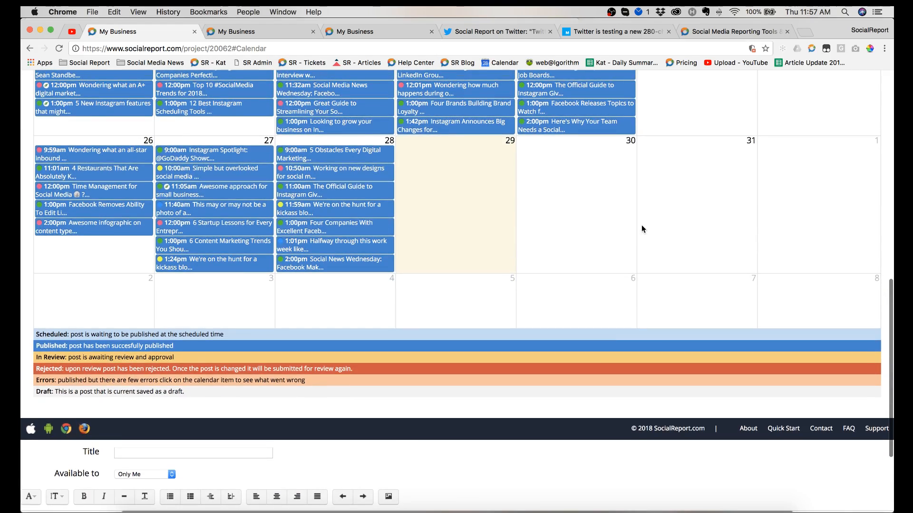
scroll(641, 229, up, 10)
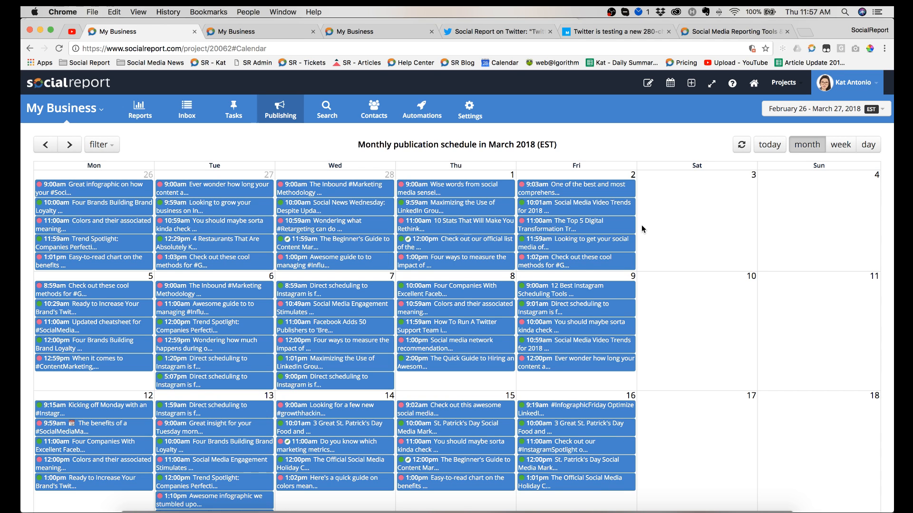
Step: Start the Bulk Scheduler for the existing Blog content group, checking the YouTube live stream chat along the way
click(277, 108)
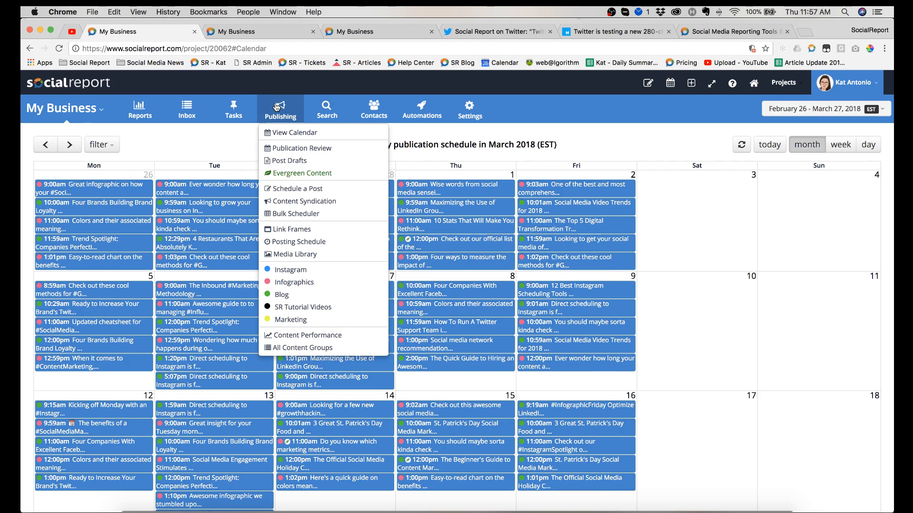
click(300, 214)
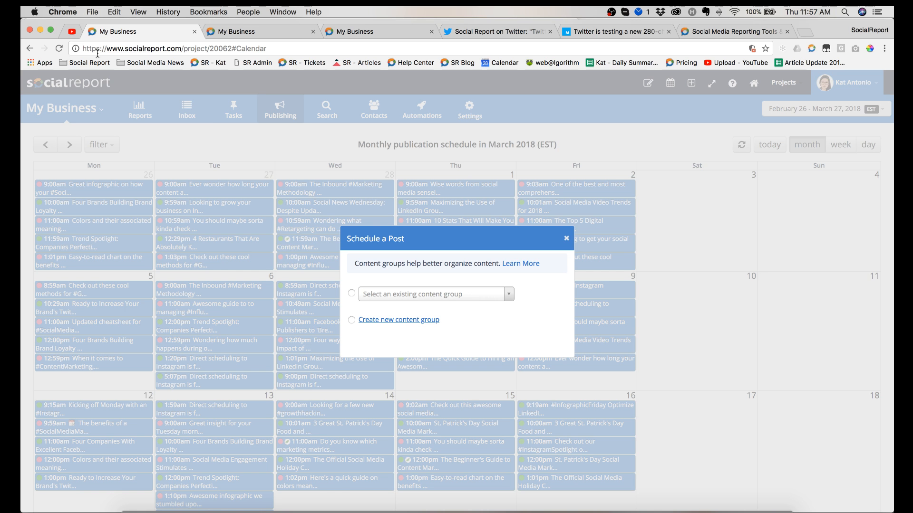
click(72, 33)
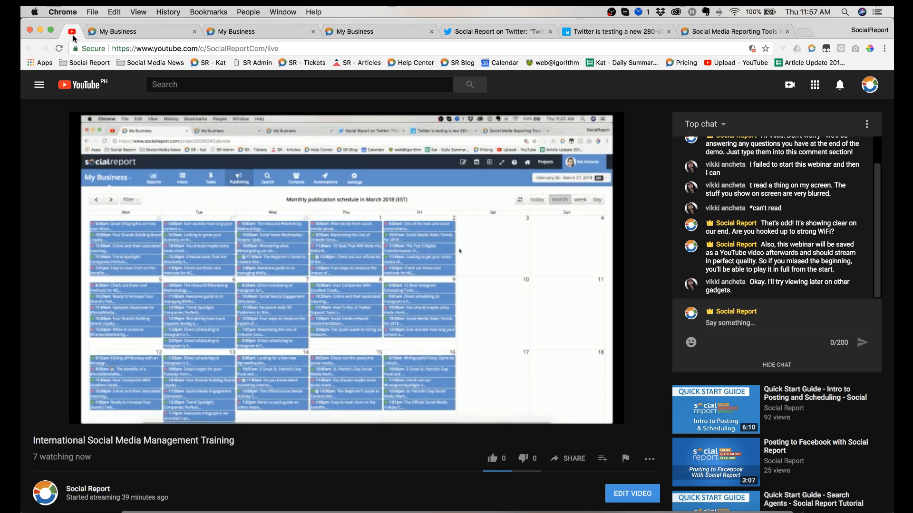
click(133, 33)
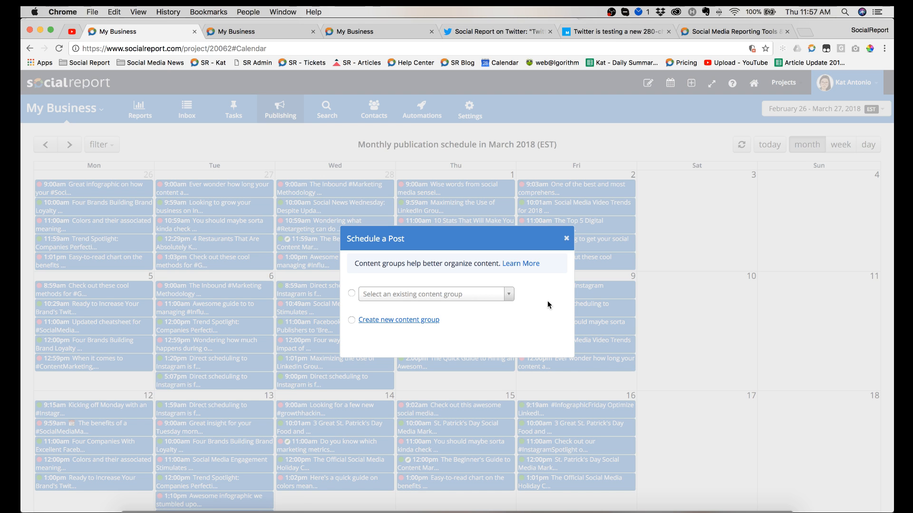
click(451, 294)
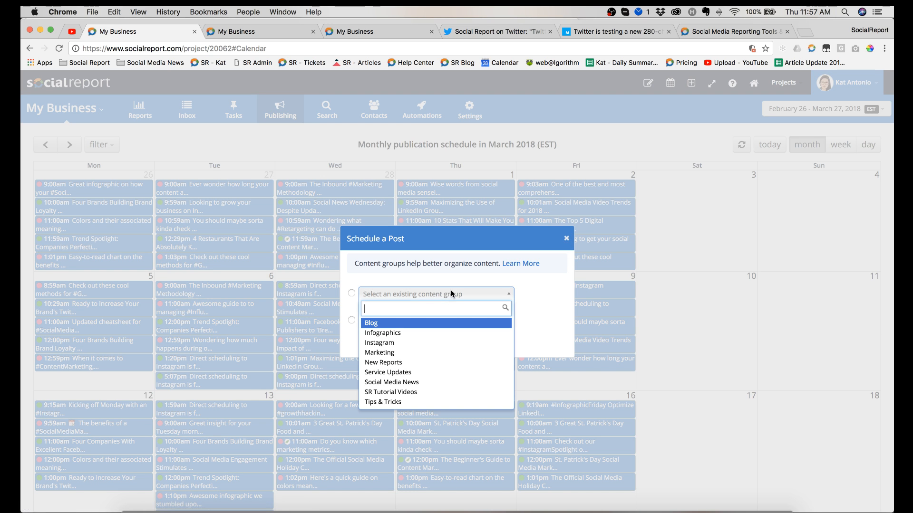
click(436, 325)
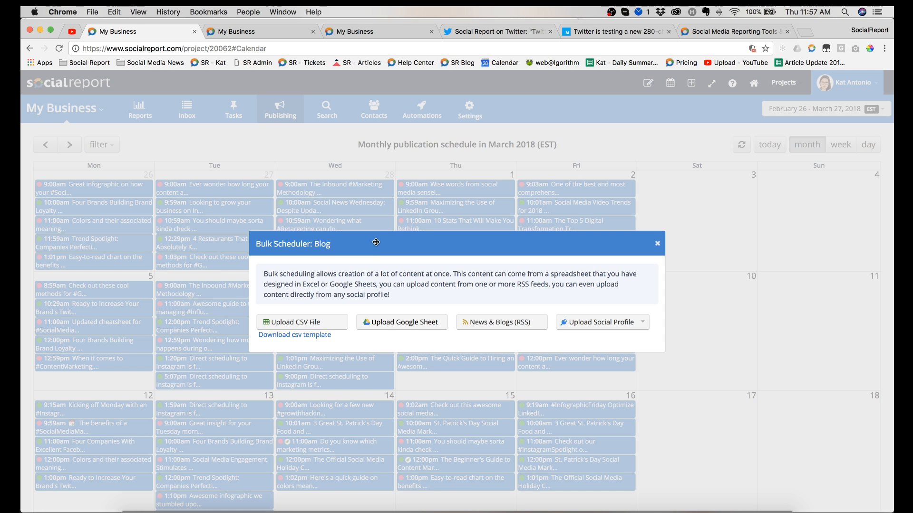
Step: View the social networks available as upload sources in the Bulk Scheduler, and dismiss the choices
scroll(376, 242, down, 1)
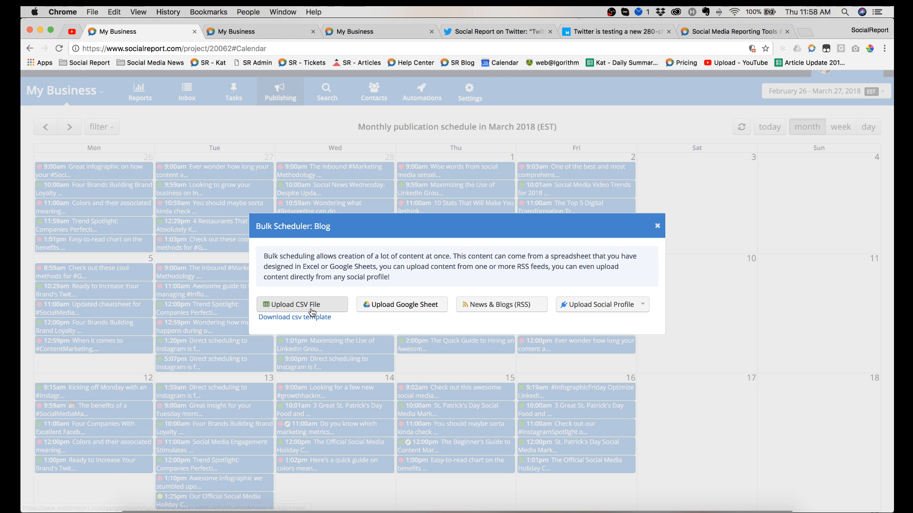
click(599, 308)
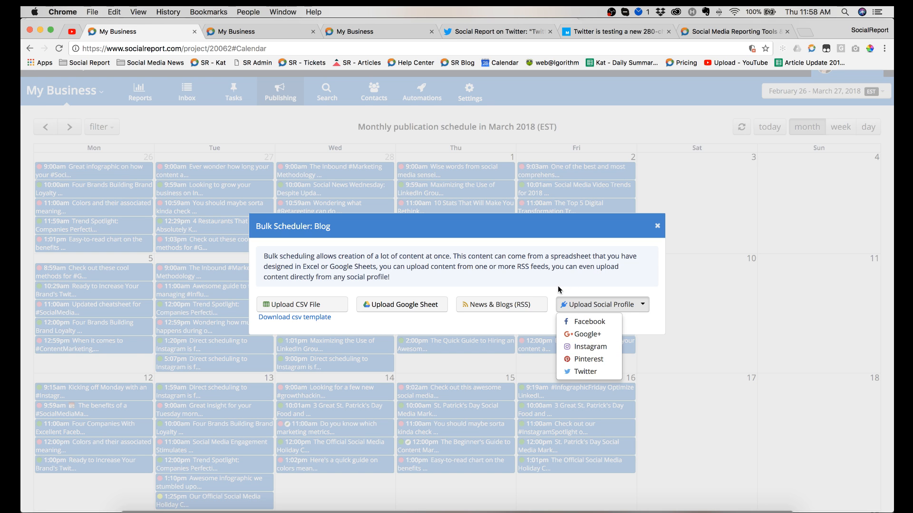
click(501, 328)
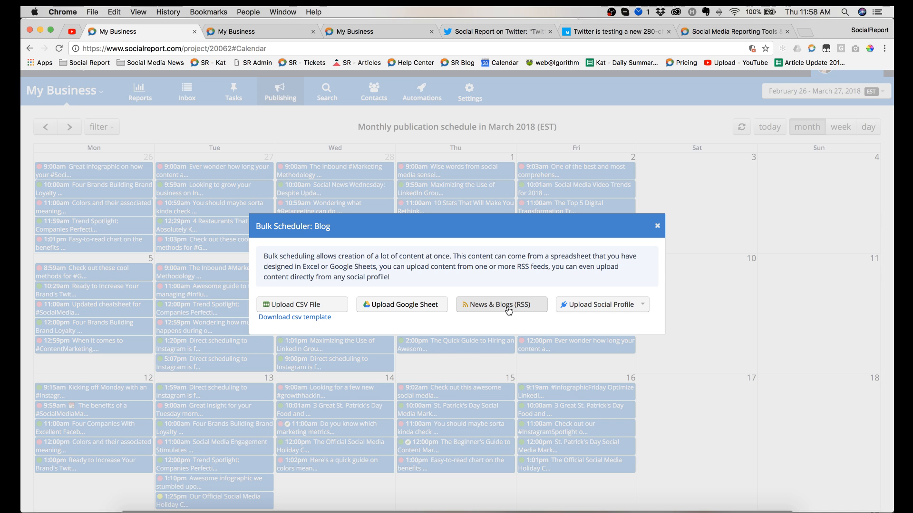
Step: Load the Huffington Post healthy-living RSS feed, picked from a "fitness" source search, into the Blog bulk schedule and look through its posts
click(509, 311)
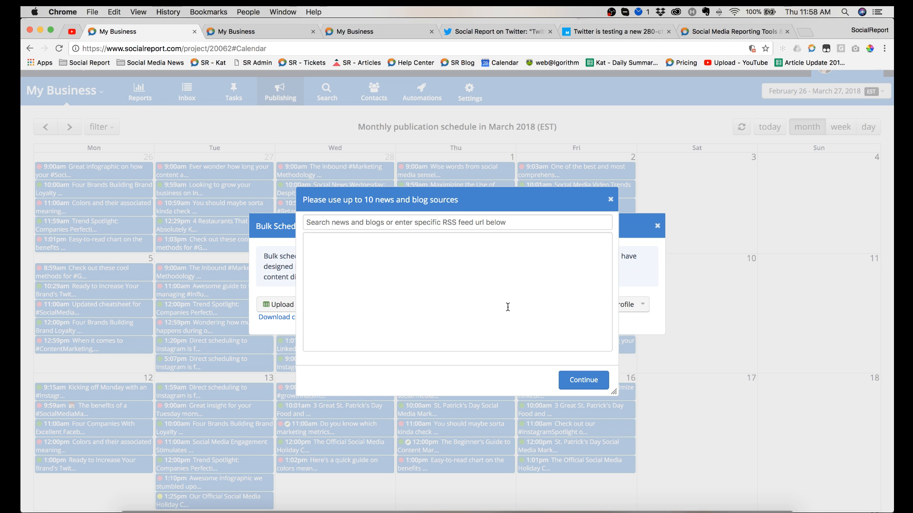
click(426, 263)
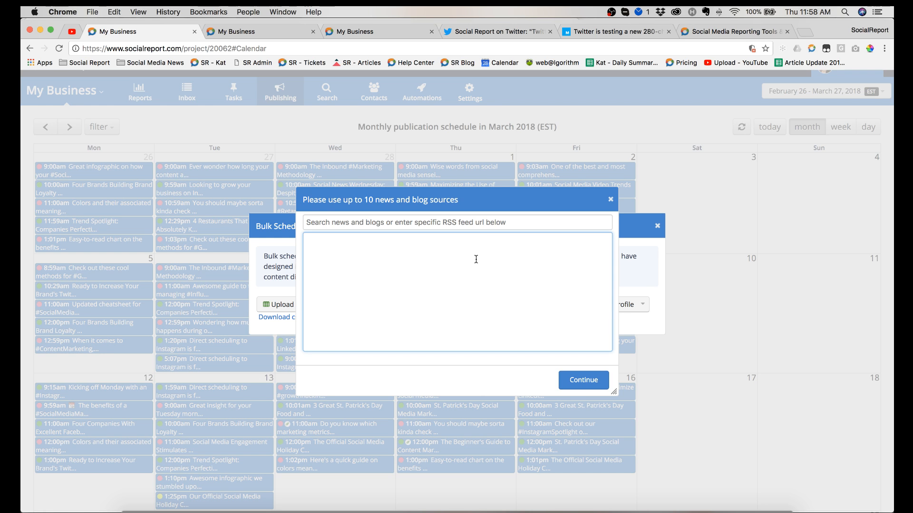
click(454, 224)
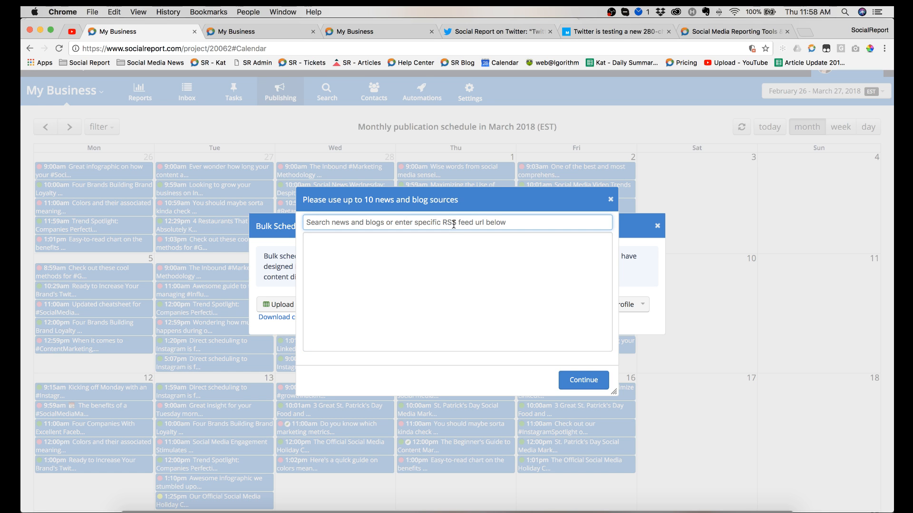
text(fitness)
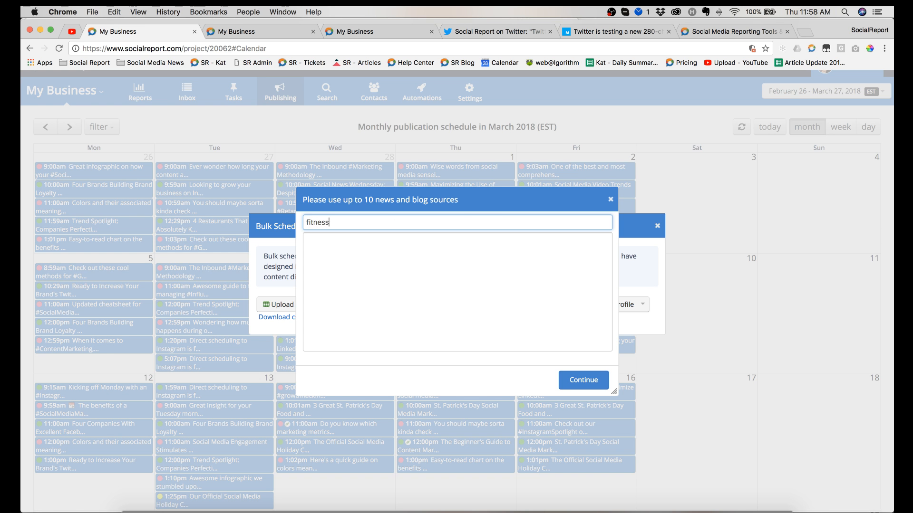
key(Return)
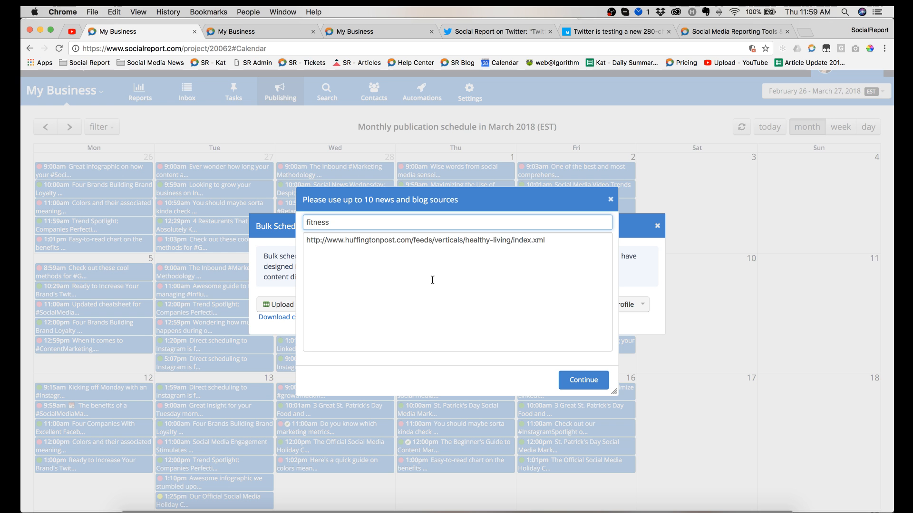
click(587, 384)
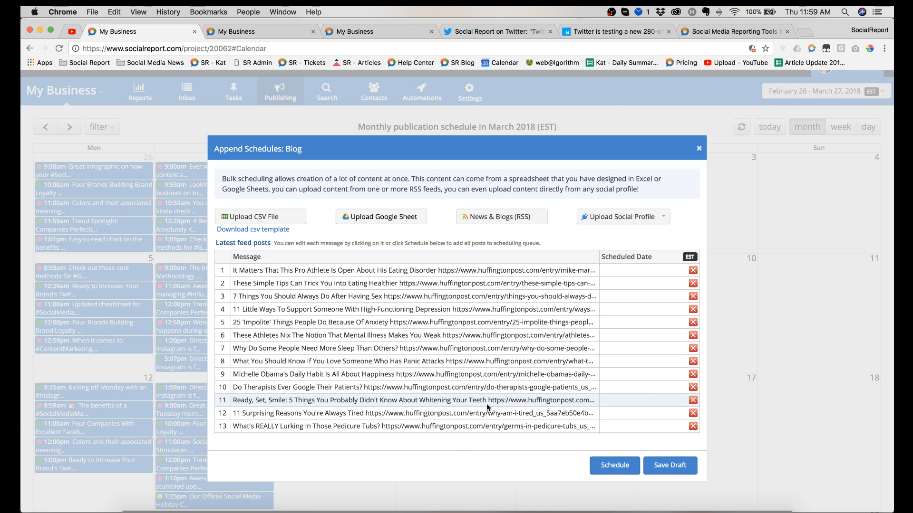
scroll(555, 326, down, 5)
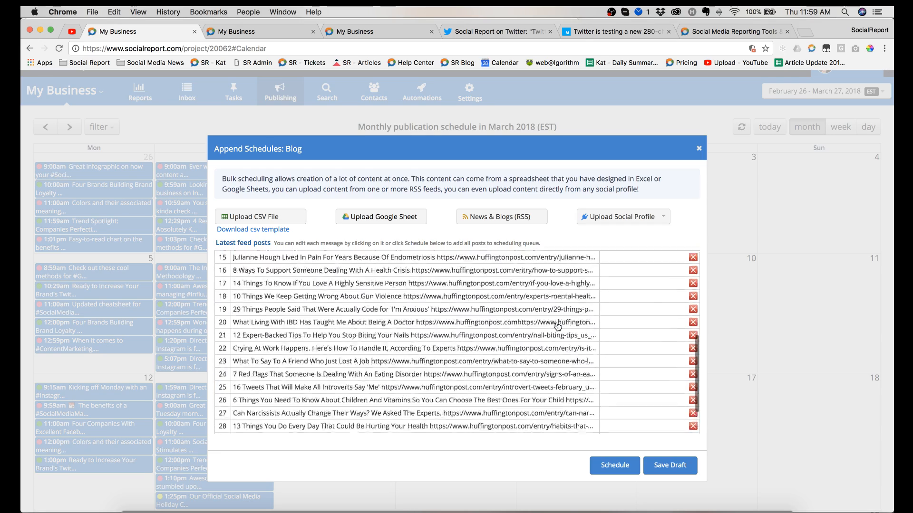
Step: Remove feed posts 2, 4, 5, 9, 11, 13 and 15 from the Blog bulk schedule list
scroll(557, 326, up, 5)
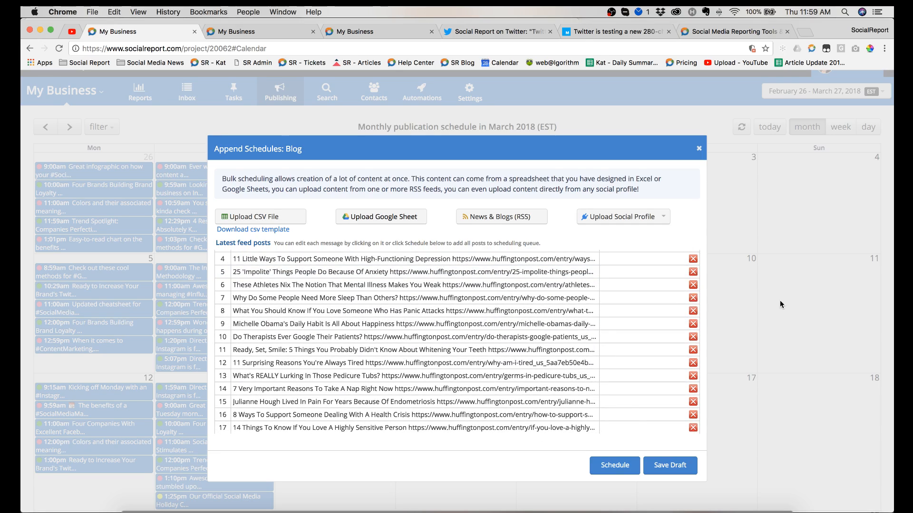
scroll(734, 249, down, 2)
scroll(412, 302, up, 1)
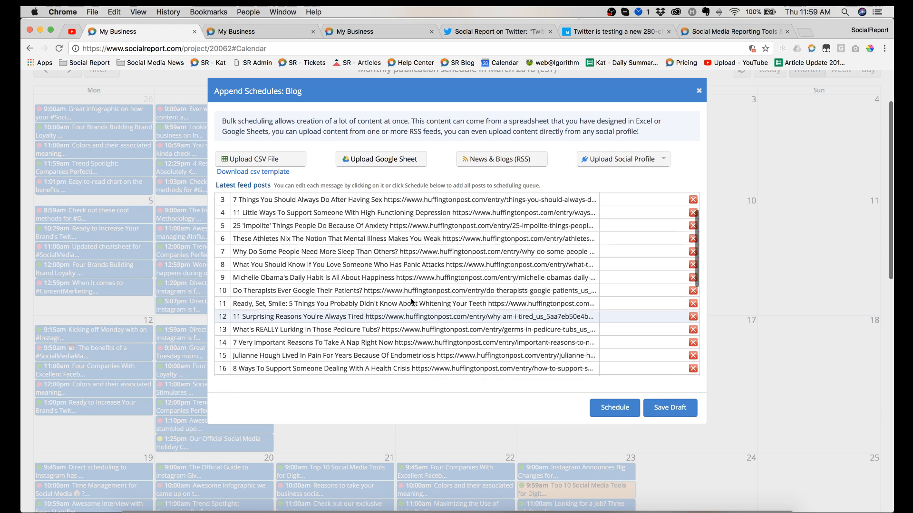
scroll(412, 303, up, 3)
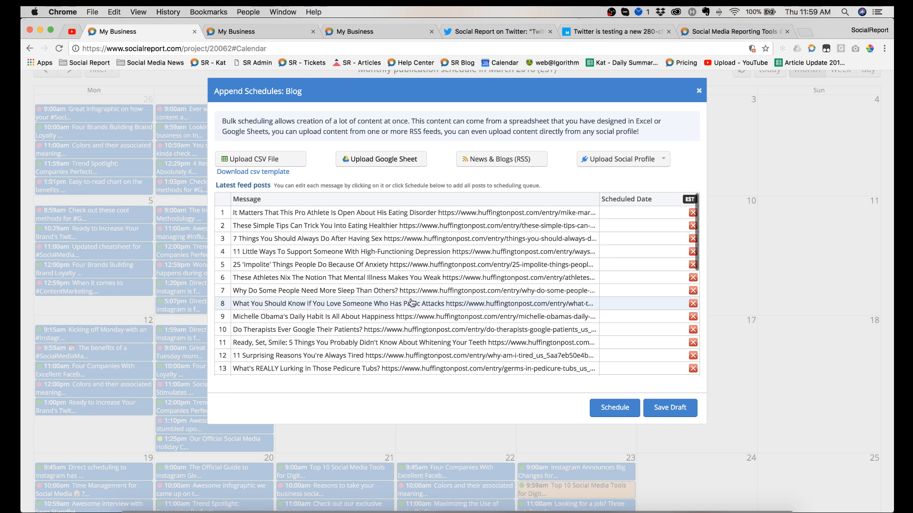
click(692, 226)
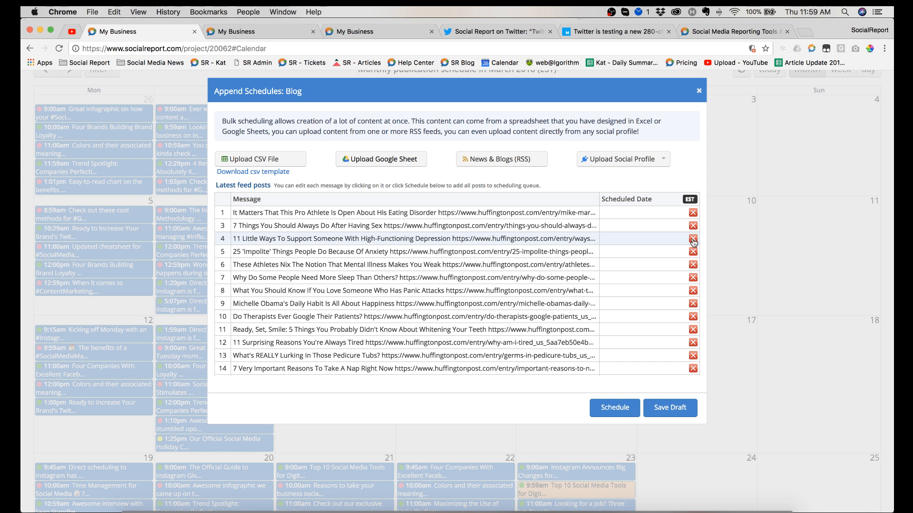
click(692, 239)
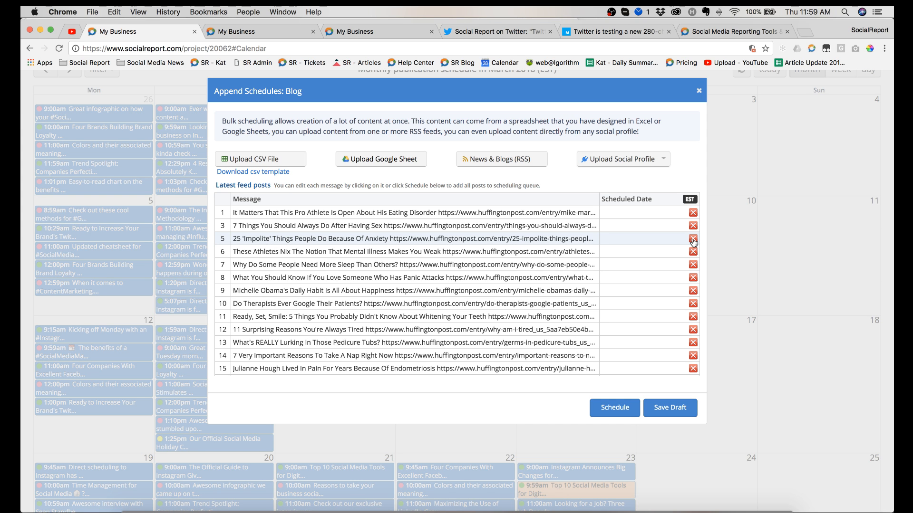
click(692, 239)
click(693, 278)
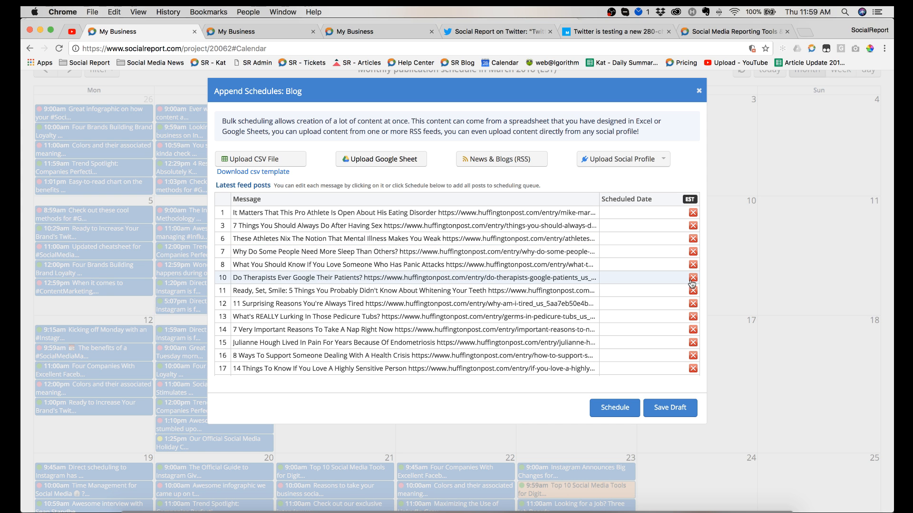
click(692, 291)
click(692, 303)
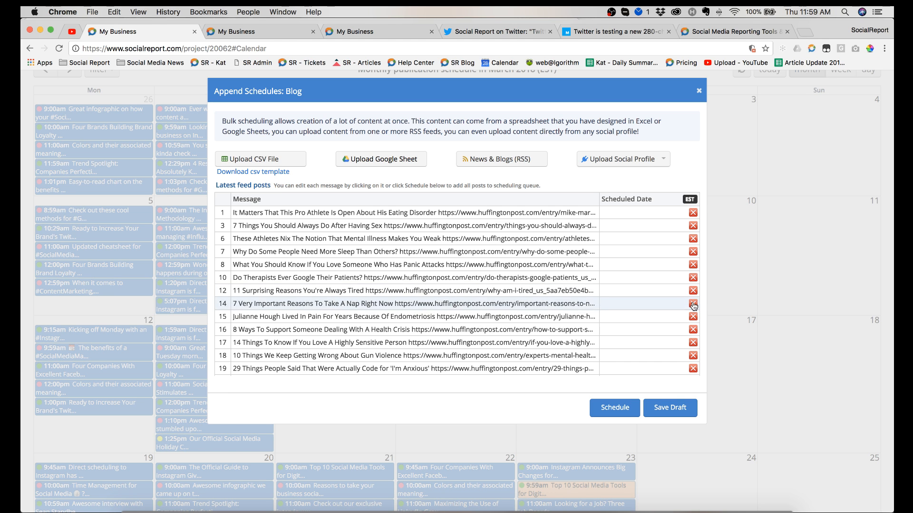
click(693, 317)
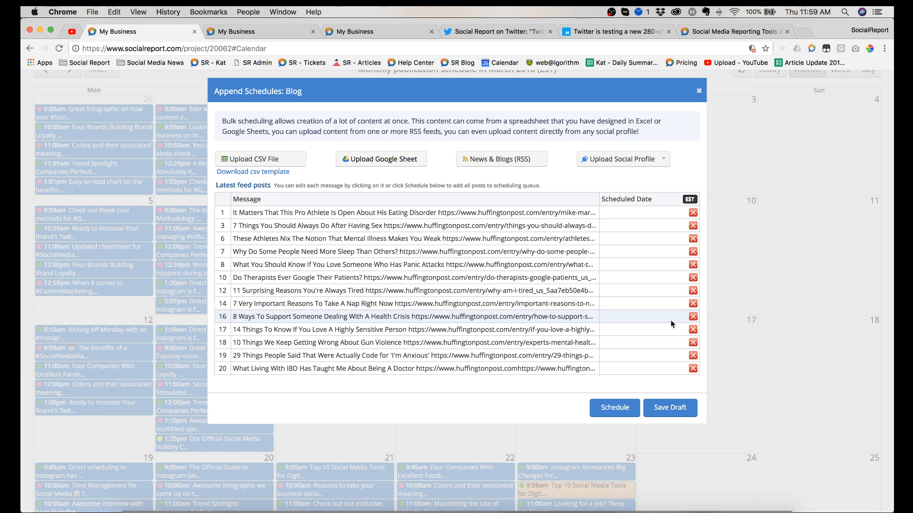
Step: Open the first feed post, about the pro athlete's eating disorder, examine its message, link preview and optional settings, and close it
click(403, 214)
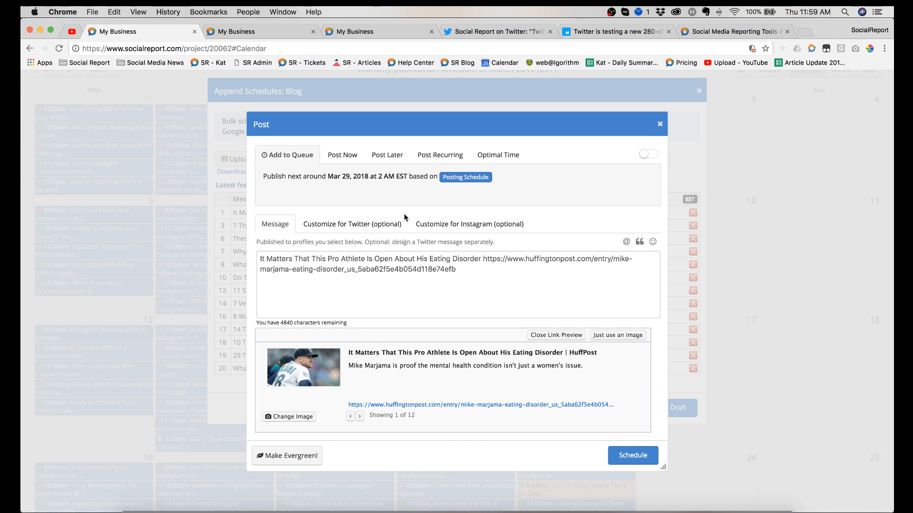
click(481, 278)
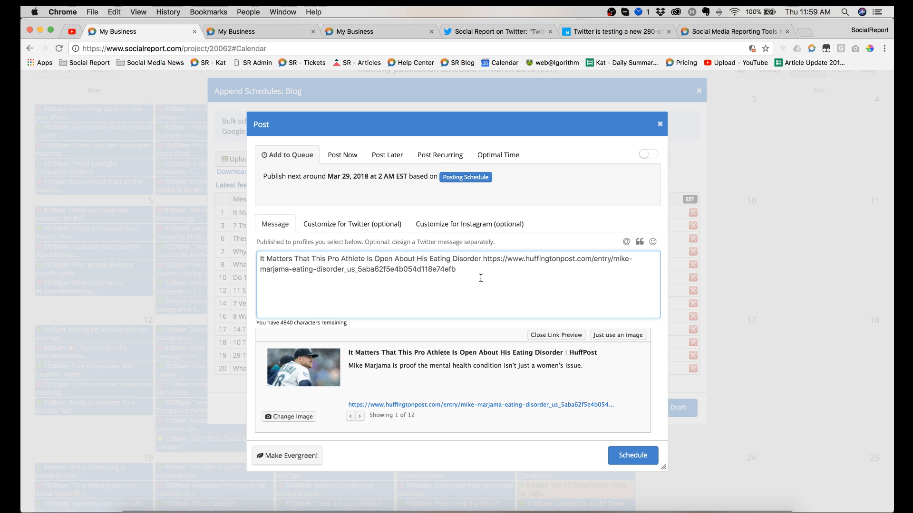
scroll(481, 278, down, 2)
scroll(481, 278, down, 4)
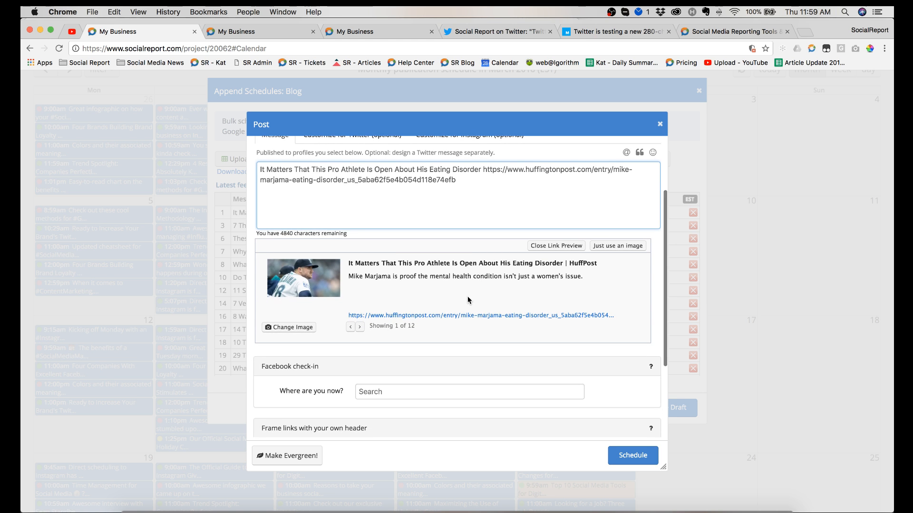
scroll(467, 296, down, 4)
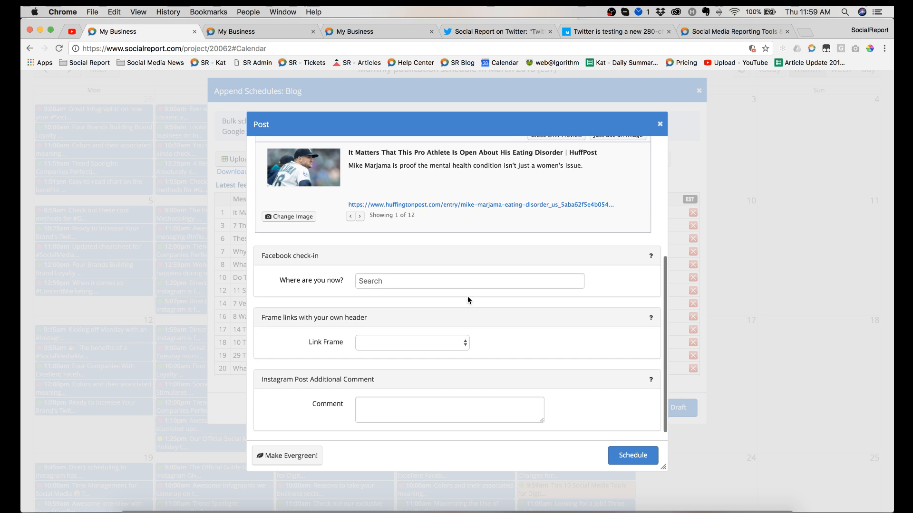
scroll(473, 293, down, 1)
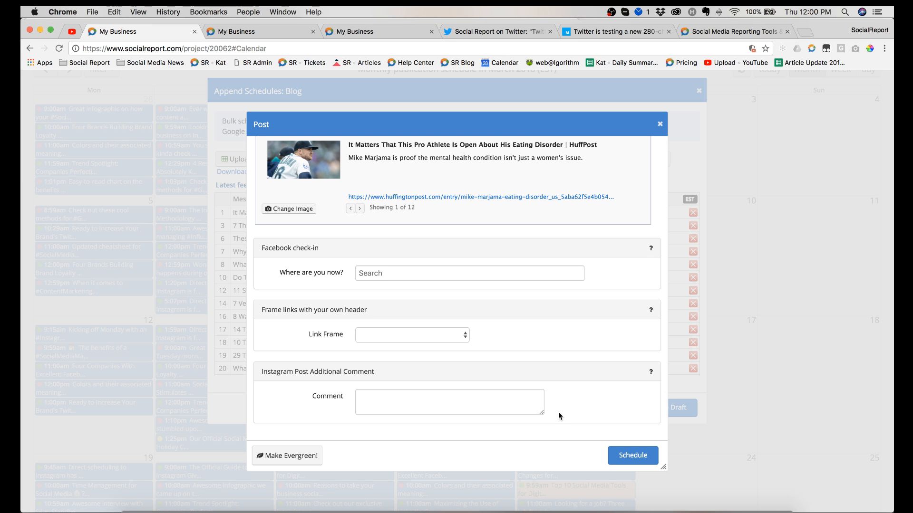
click(660, 123)
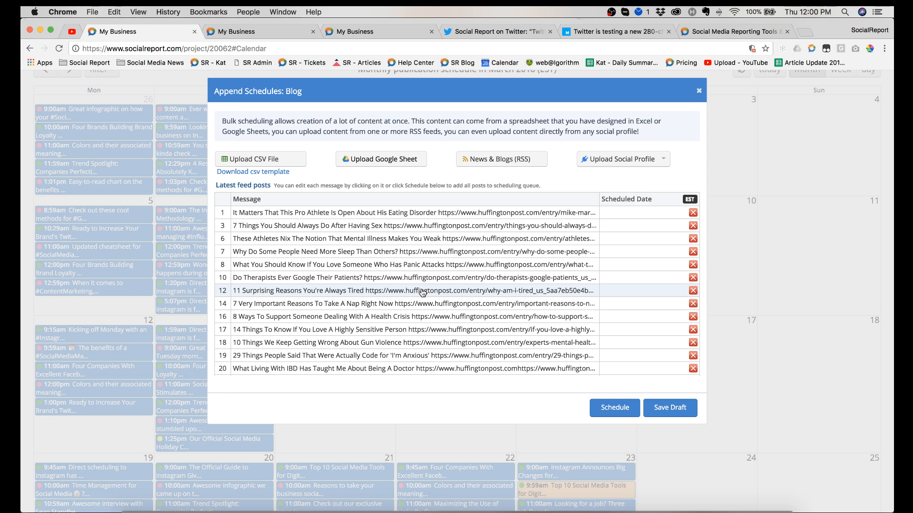
Step: Look through the remaining feed posts in the Blog bulk schedule, and close it without scheduling or saving a draft
scroll(423, 292, down, 5)
scroll(421, 292, down, 2)
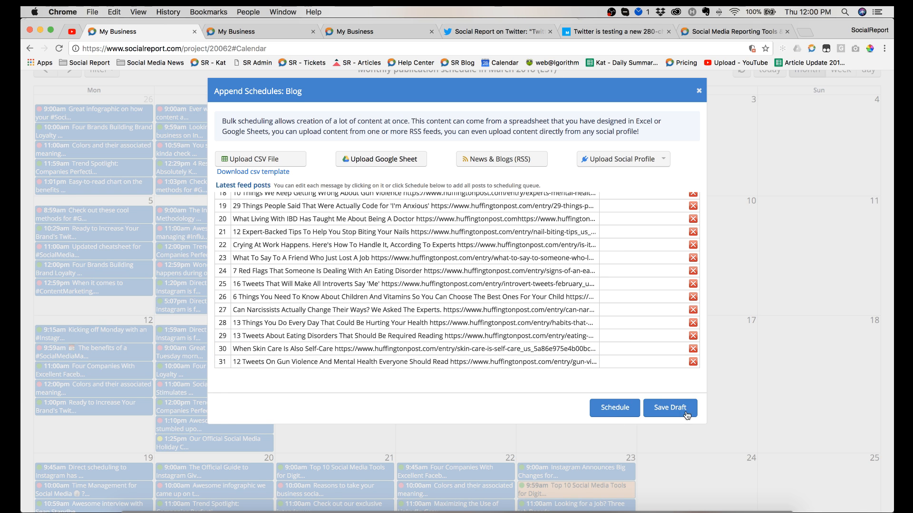
scroll(633, 359, up, 5)
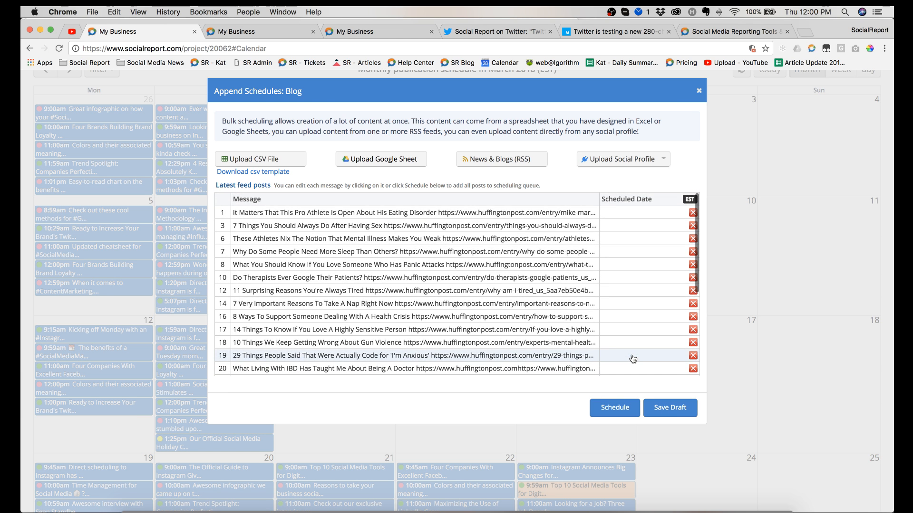
scroll(633, 359, down, 3)
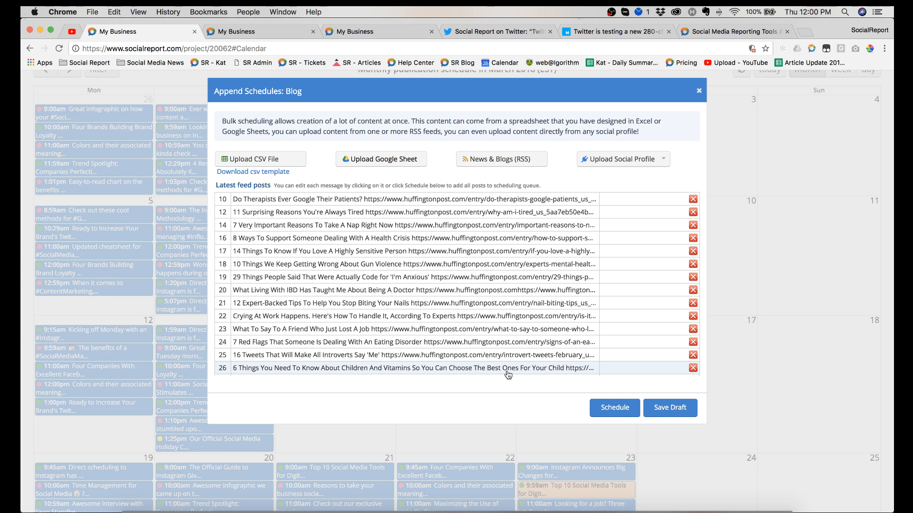
scroll(501, 352, up, 5)
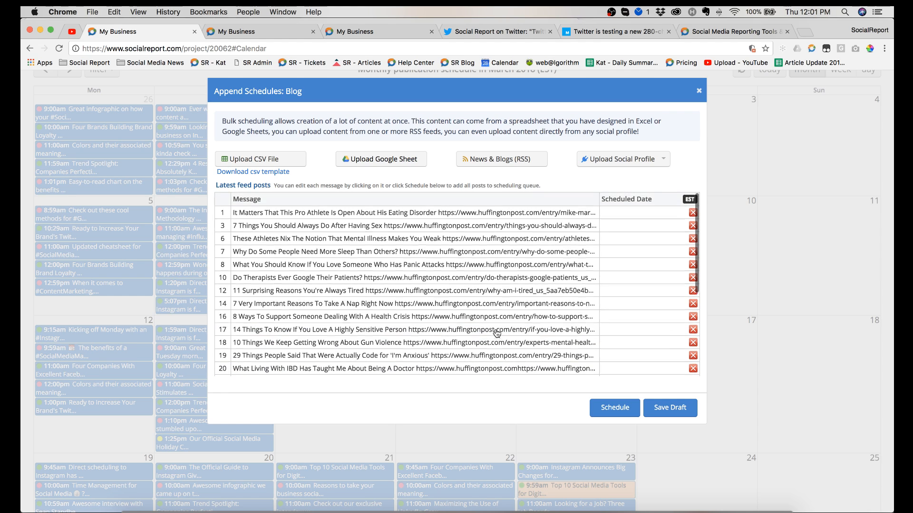
click(698, 92)
Step: Start a new content syndication and add The Fitnessista feed, picked from a "fitness" news and blog search, as its source
scroll(475, 190, up, 3)
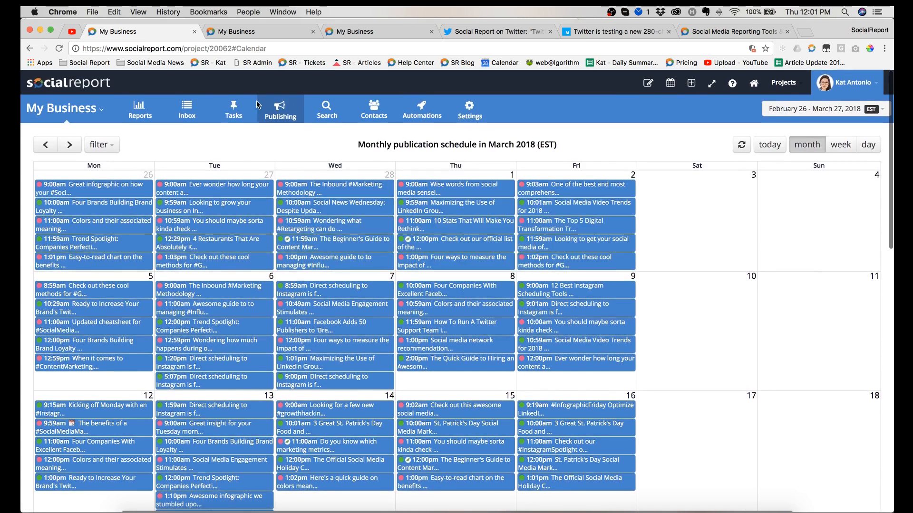
click(279, 109)
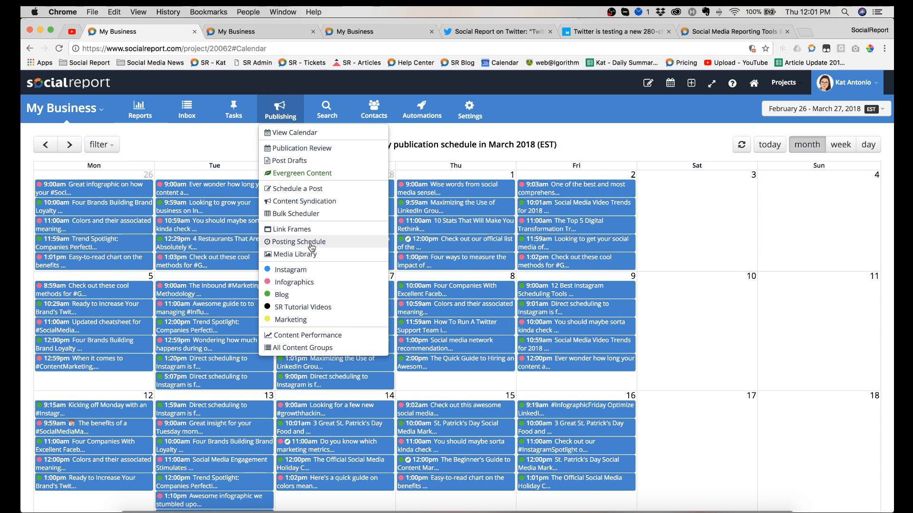
click(314, 202)
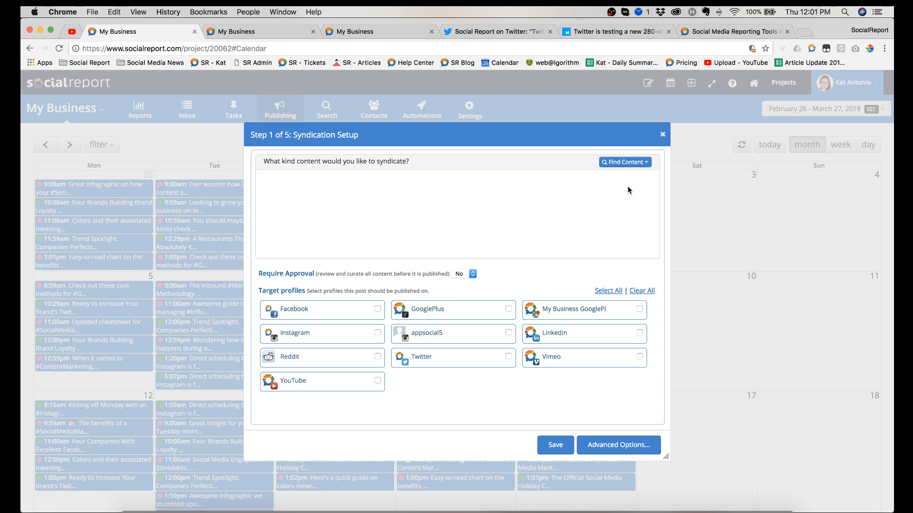
click(633, 163)
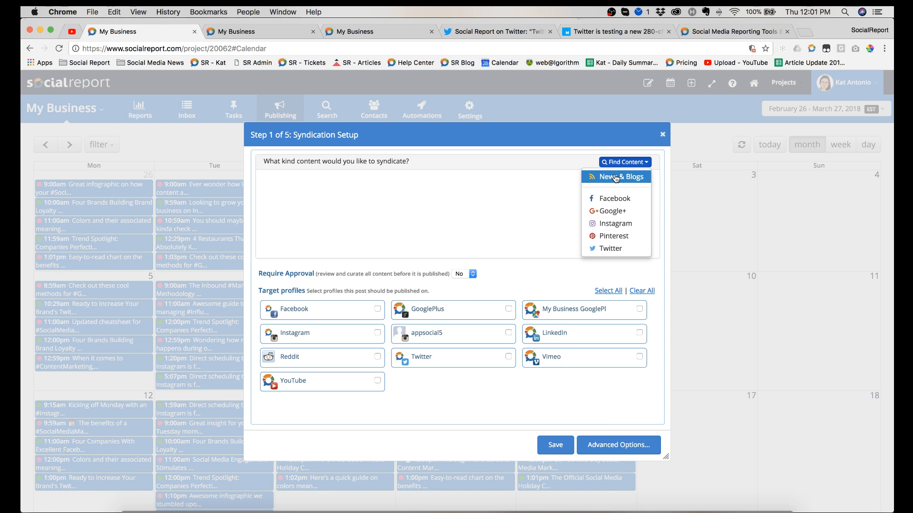
click(615, 179)
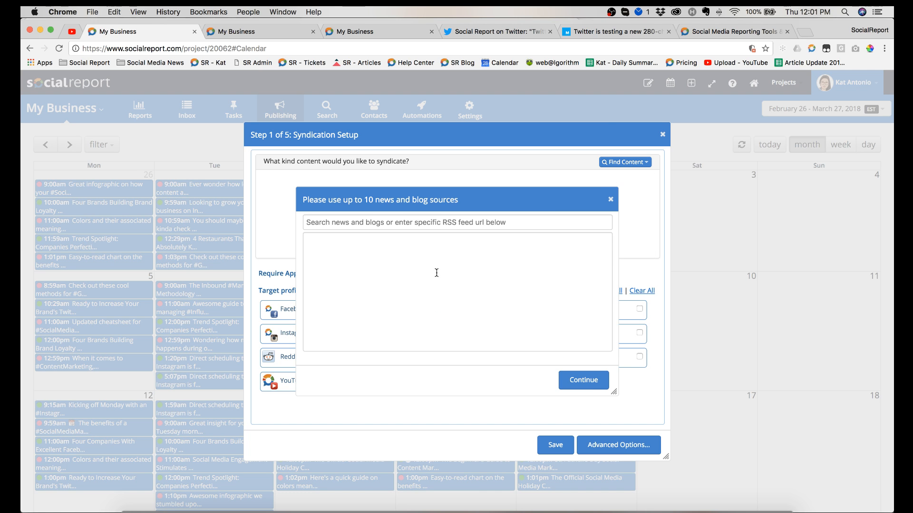
click(438, 225)
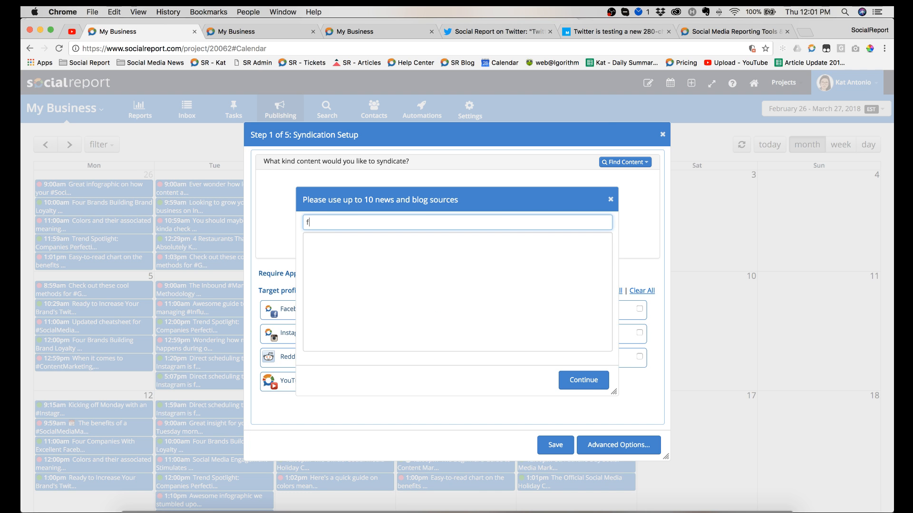
text(fitness)
key(Return)
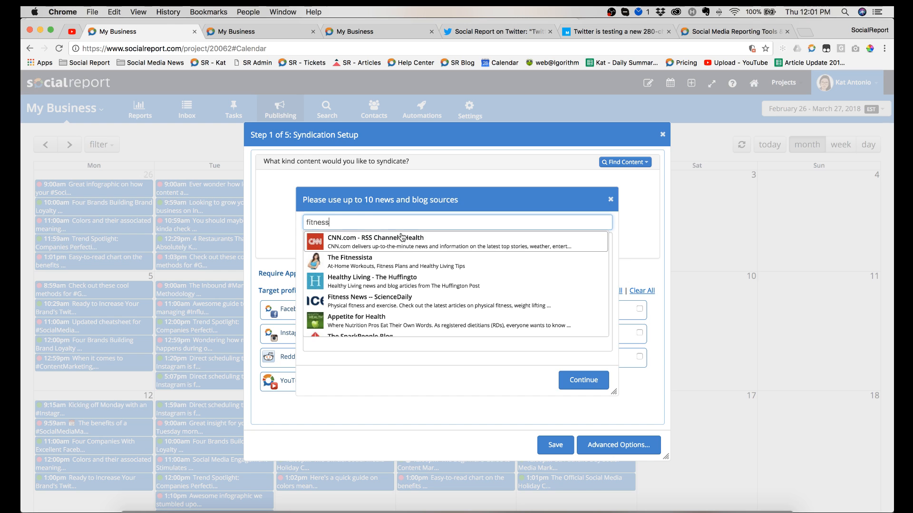
click(404, 261)
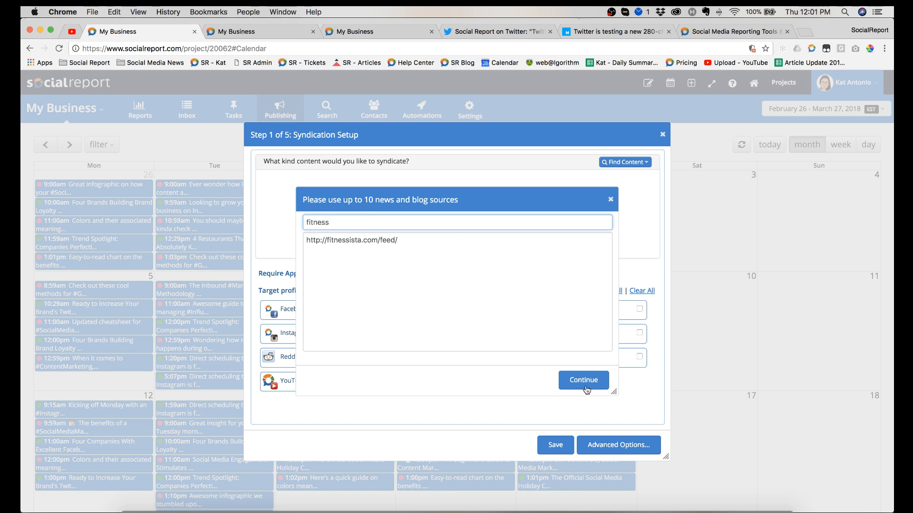
click(454, 261)
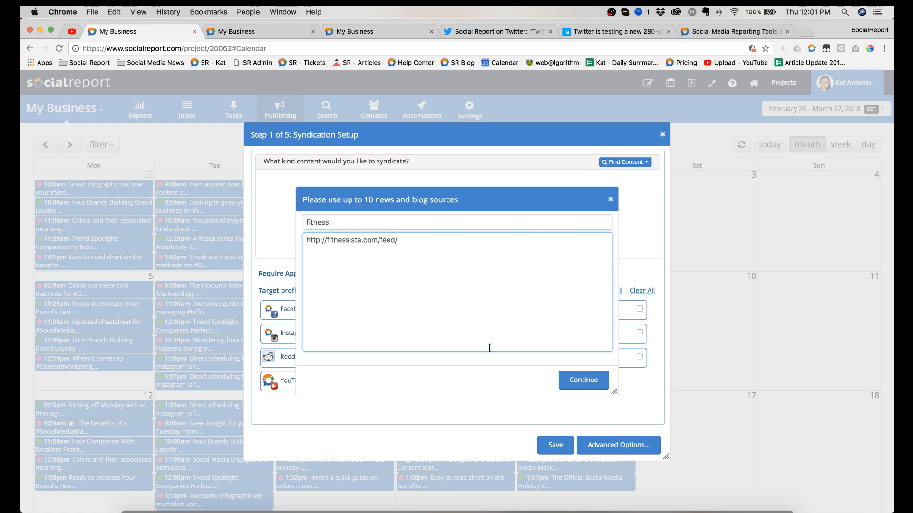
click(576, 389)
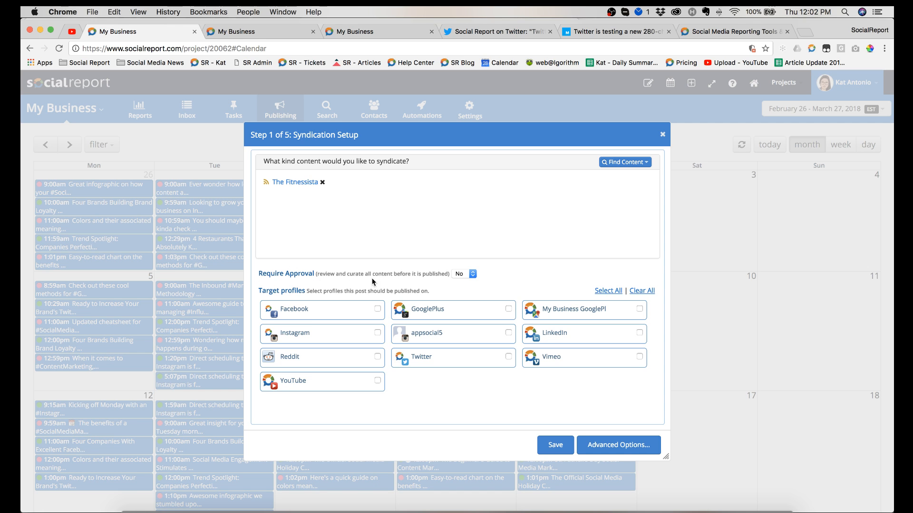
Step: Set Require Approval to Yes and select the Facebook page and the Twitter profile as syndication targets
click(466, 276)
click(466, 280)
click(466, 275)
click(459, 274)
click(458, 281)
click(377, 309)
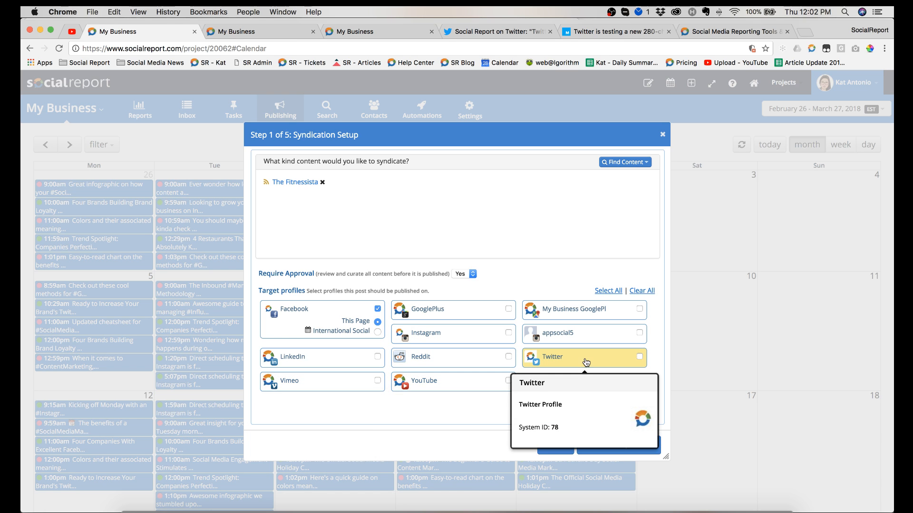
click(640, 357)
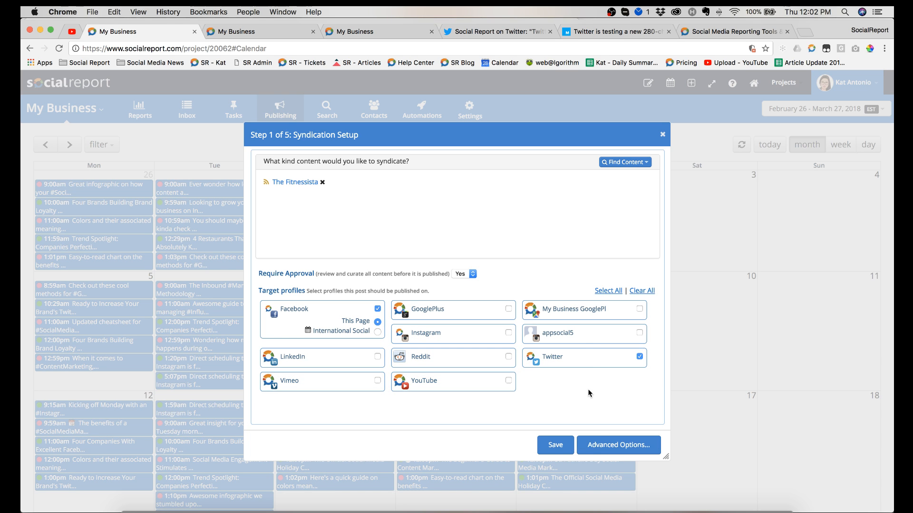
Step: In the advanced options, try the draft and custom schedule choices, and set publishing to follow the Posting Schedule
click(604, 452)
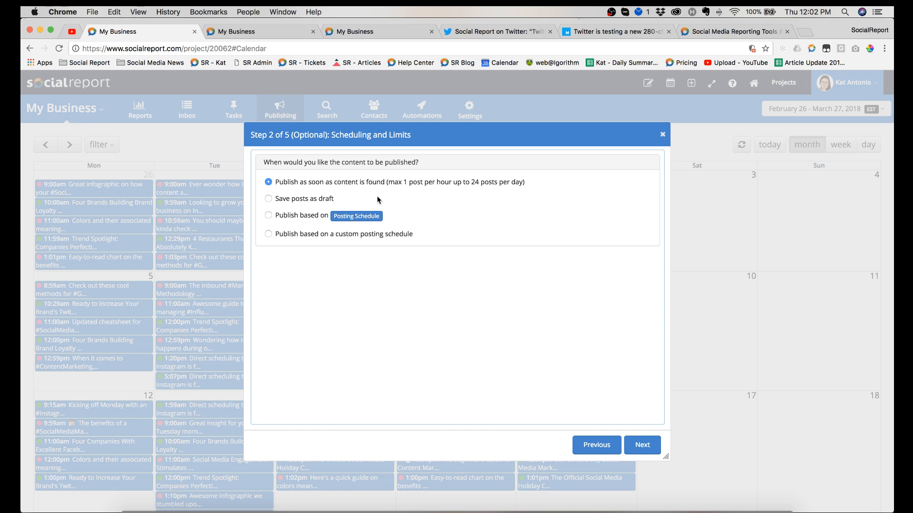
click(268, 199)
click(268, 216)
click(268, 234)
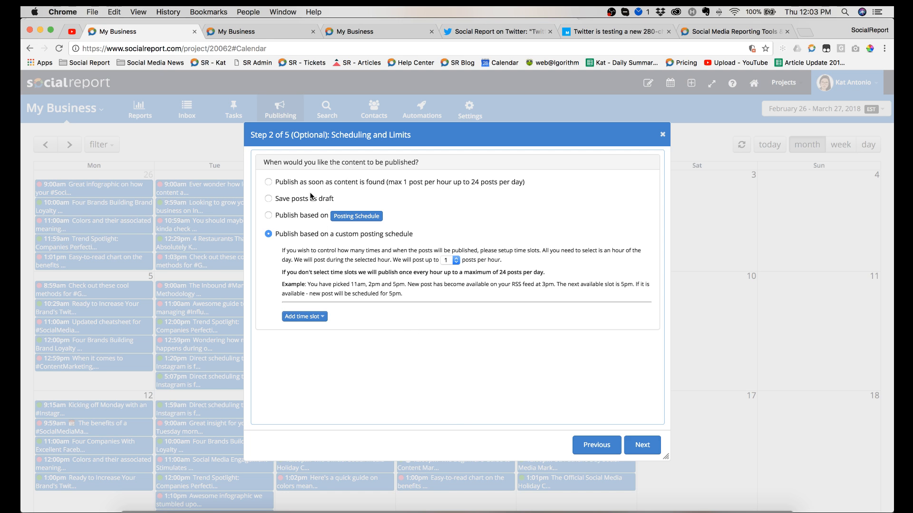
click(269, 215)
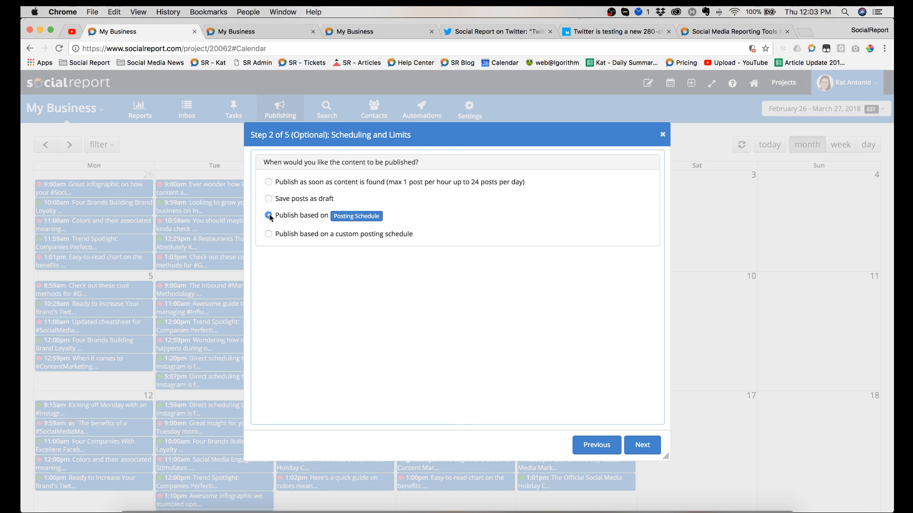
click(640, 451)
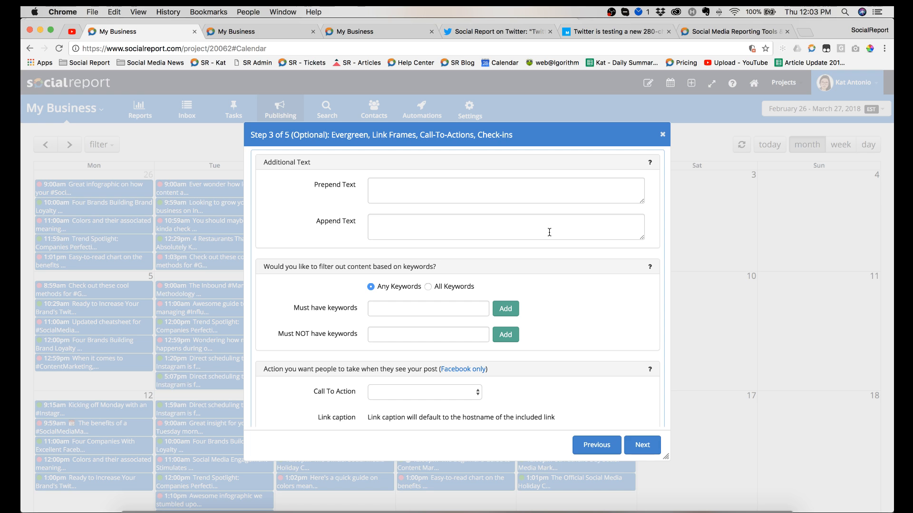
Step: In the syndication's additional text, set the prepended text to "FITNESS ALERT:" and the appended text to "#hashtags"
click(533, 197)
text(FITNESS ALWA)
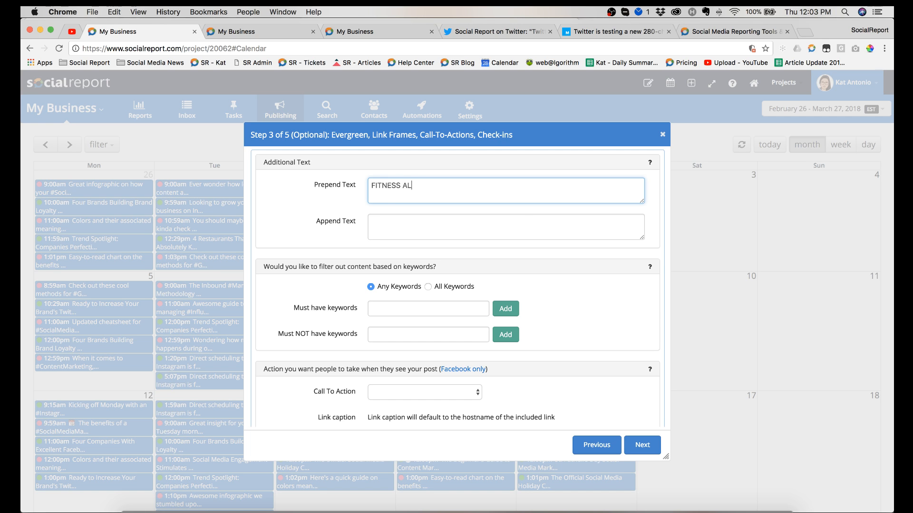
key(BackSpace)
key(BackSpace)
text(ERT:)
click(535, 233)
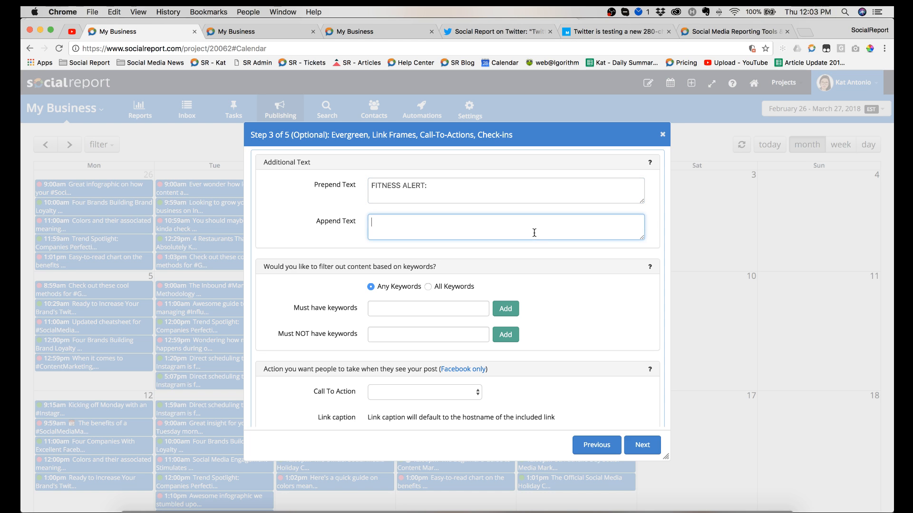
text(#hashtags)
Step: Filter the syndicated content by adding "yoga" as a must-have keyword and "zumba" as a must-NOT-have keyword
click(424, 305)
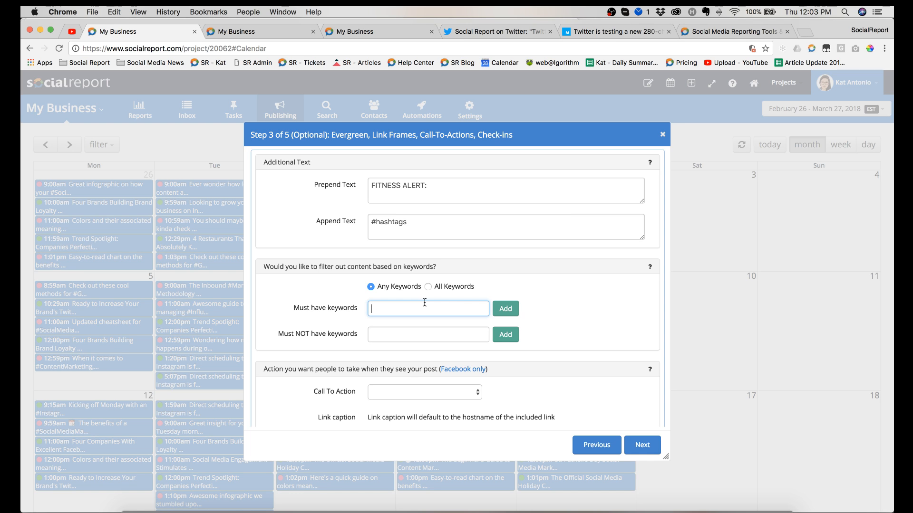
text(yoga)
click(506, 310)
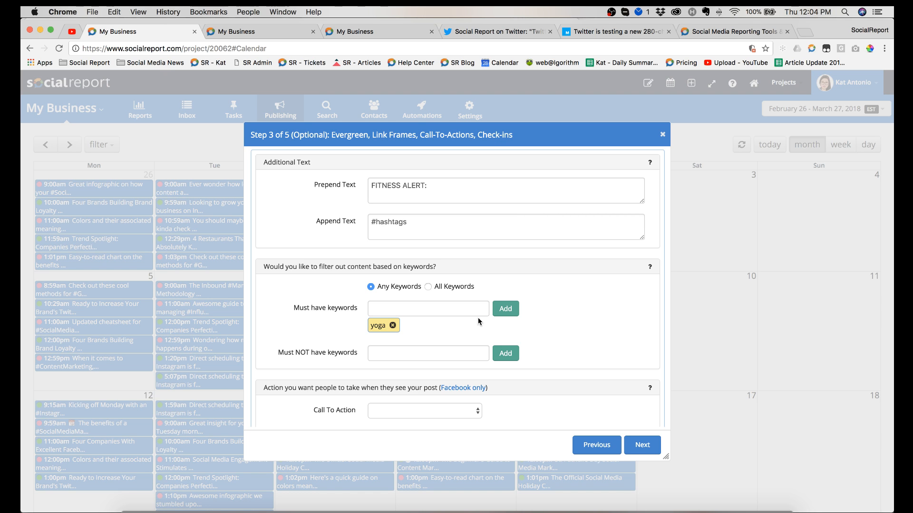
scroll(478, 321, down, 2)
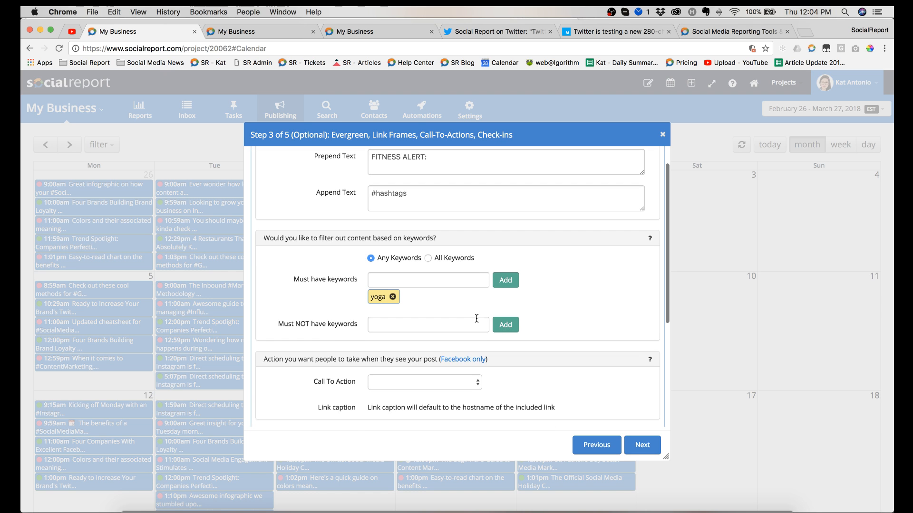
click(452, 323)
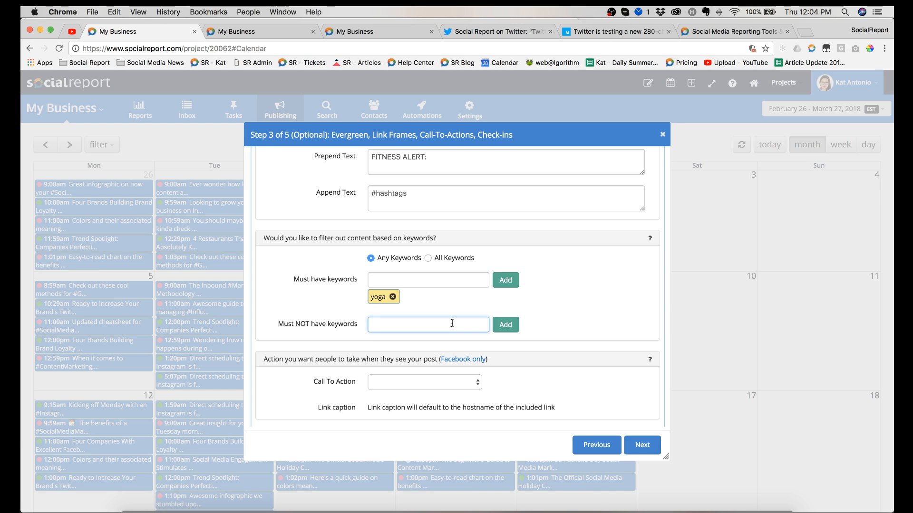
text(zumba)
click(507, 327)
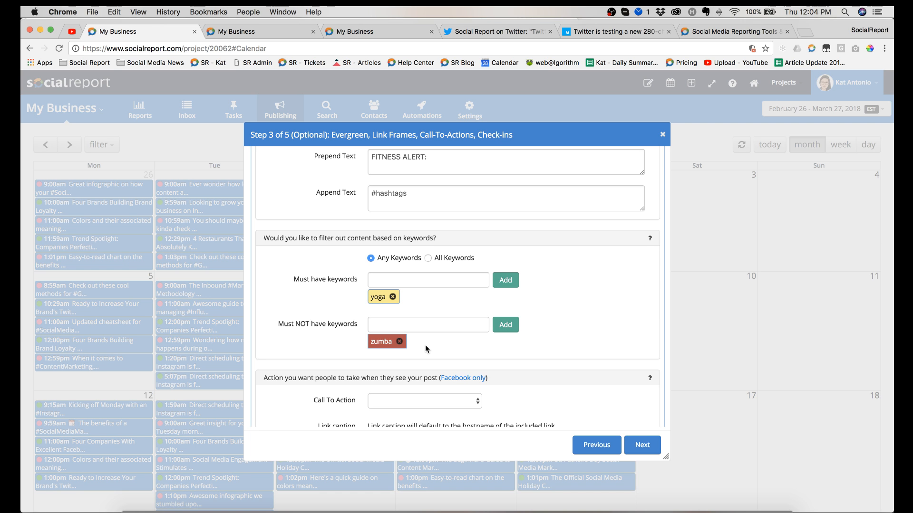
Step: Look through the available Facebook call-to-action and link frame choices, leaving both unset
scroll(425, 347, down, 5)
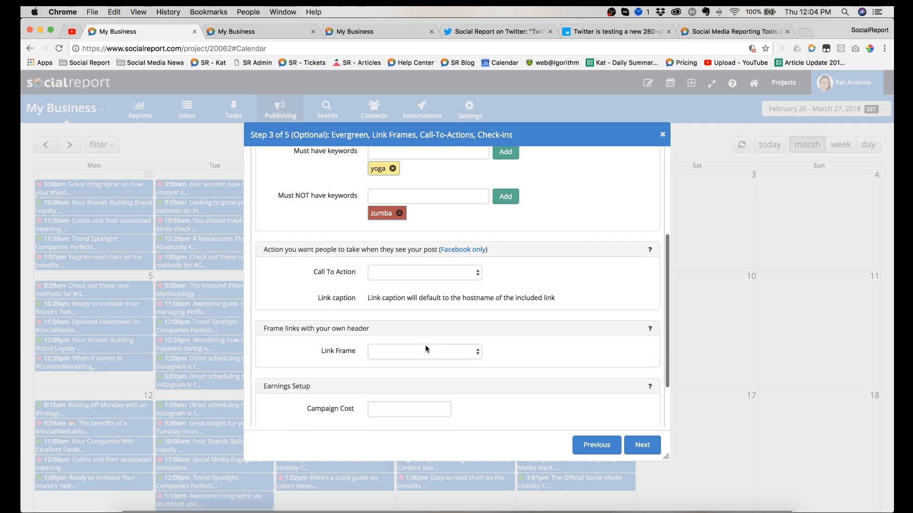
click(433, 253)
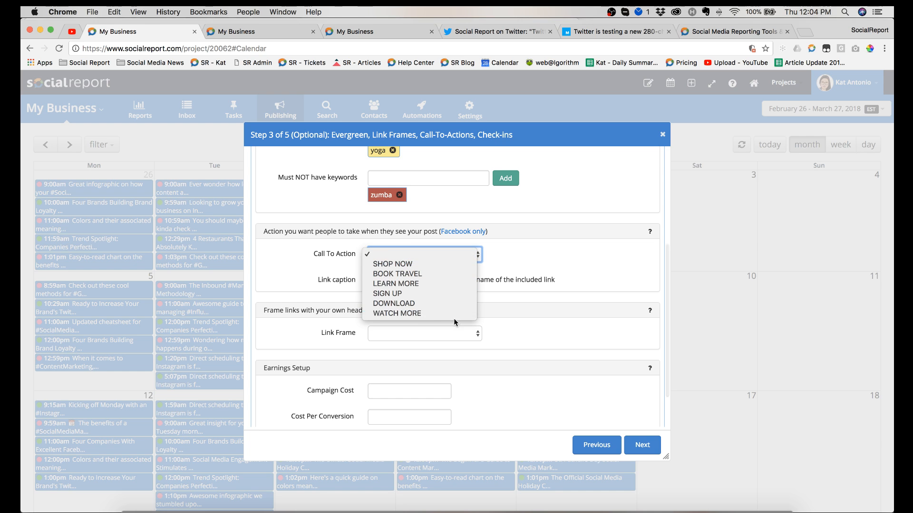
click(520, 266)
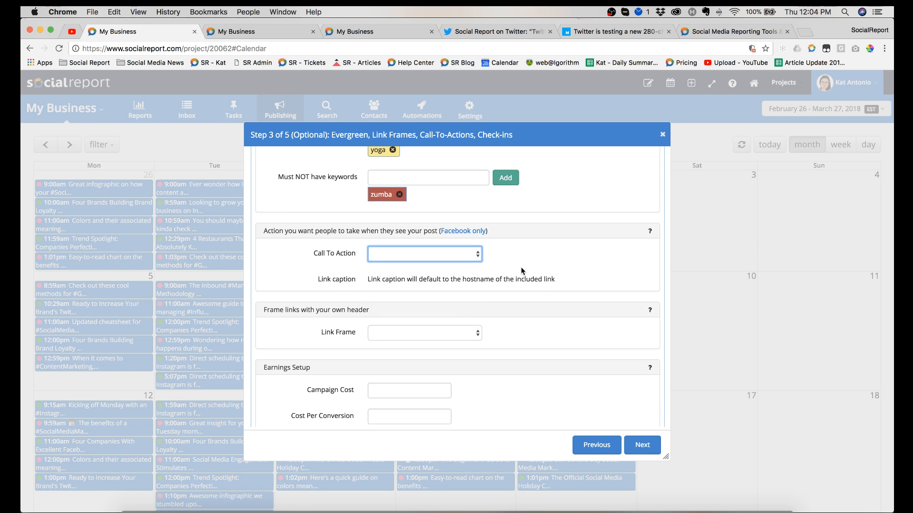
scroll(521, 267, down, 2)
click(432, 284)
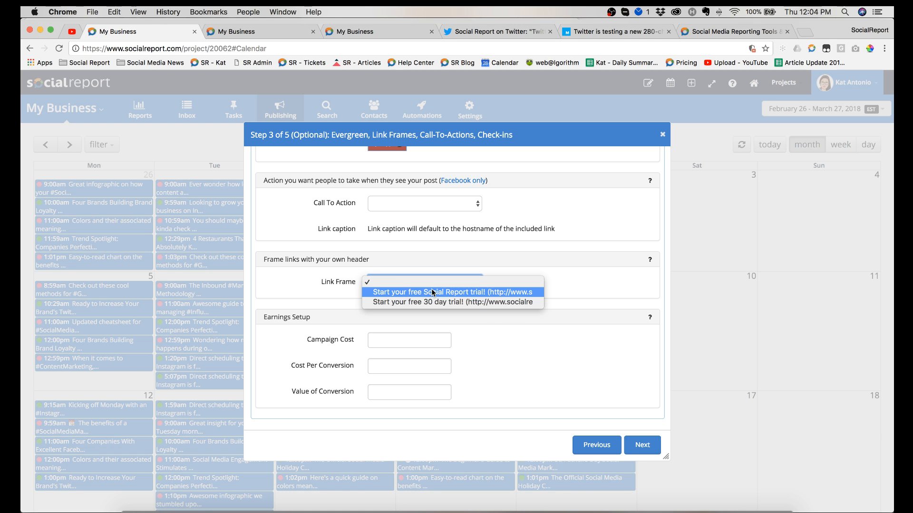
click(514, 326)
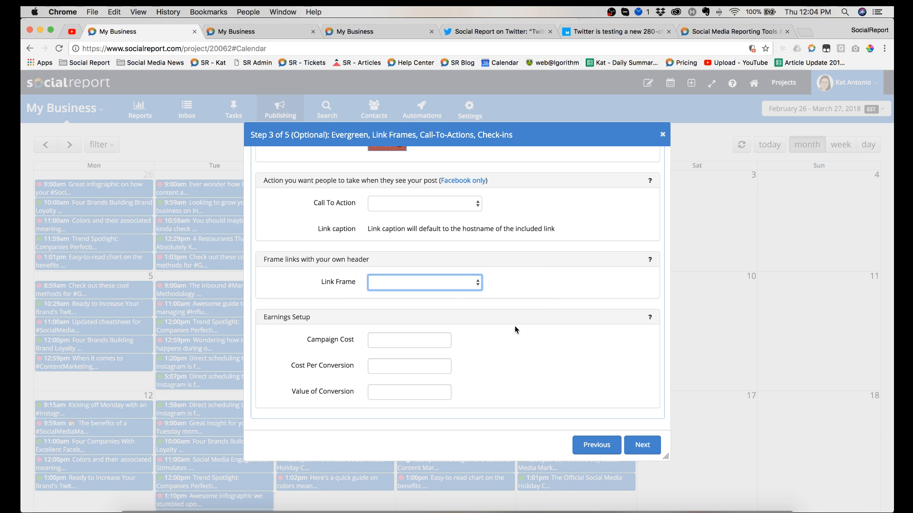
Step: View the link shortening and audience targeting stages of the content syndication, and close the setup without saving
click(644, 447)
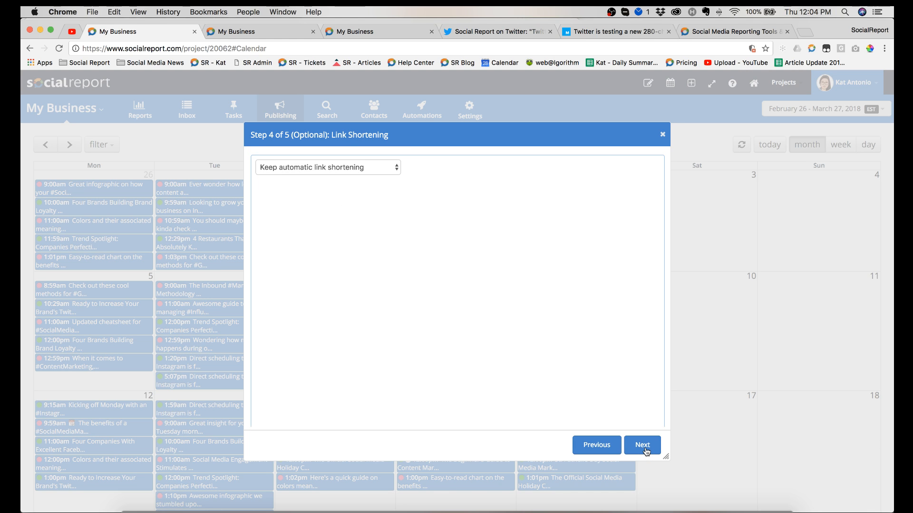
click(644, 446)
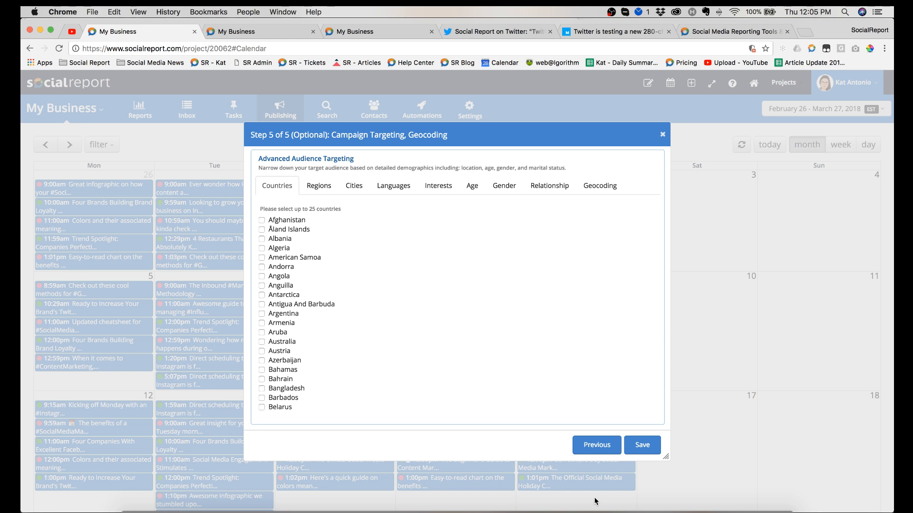
click(662, 138)
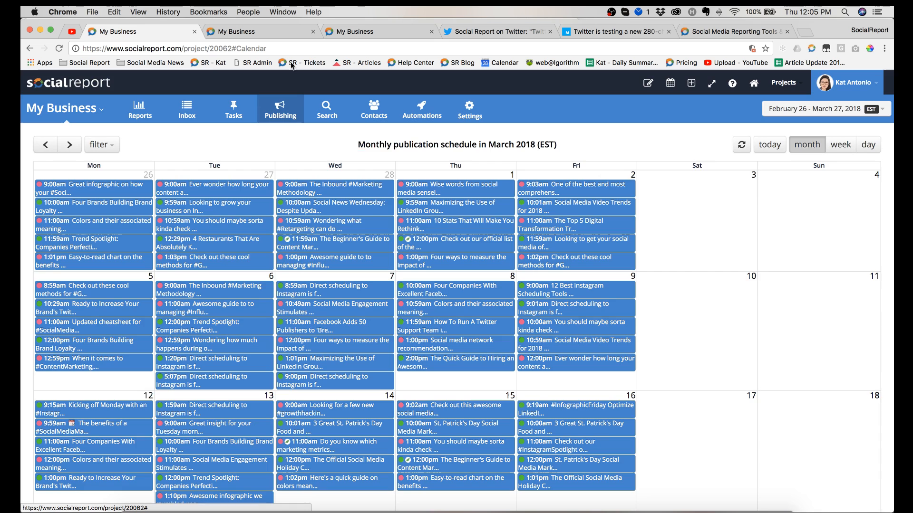
Step: Switch to the YouTube live stream to check its chat, and return to the Social Report calendar
click(69, 36)
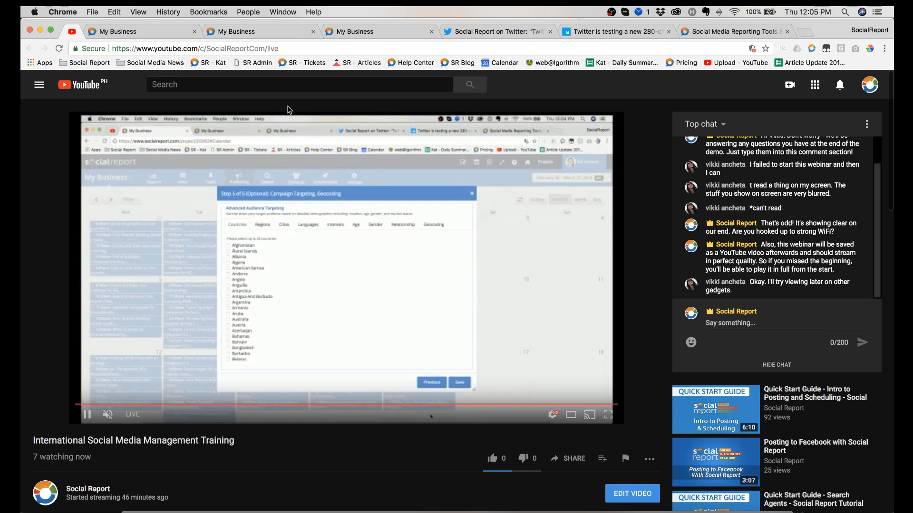
click(128, 31)
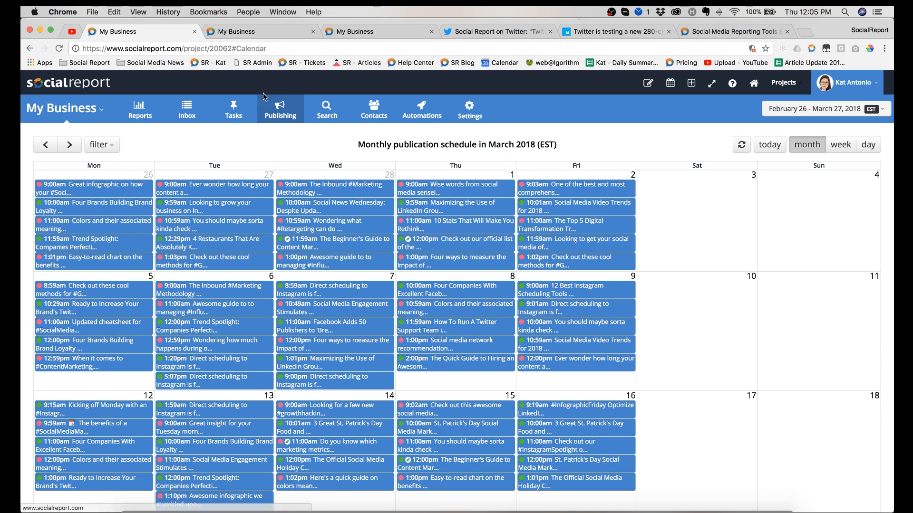
Step: Open the bulk scheduler for the Blog content group, look at its upload sources, and close it without uploading anything
mouse_move(288, 115)
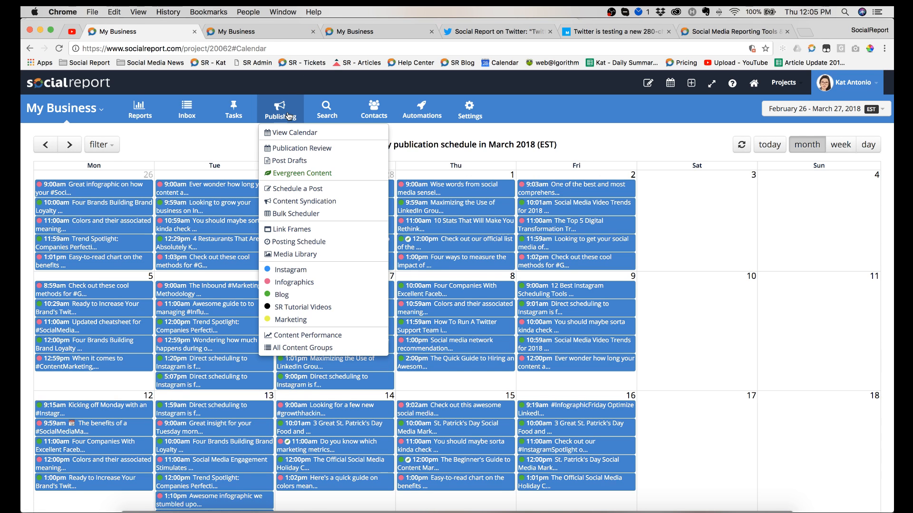
click(320, 215)
click(425, 295)
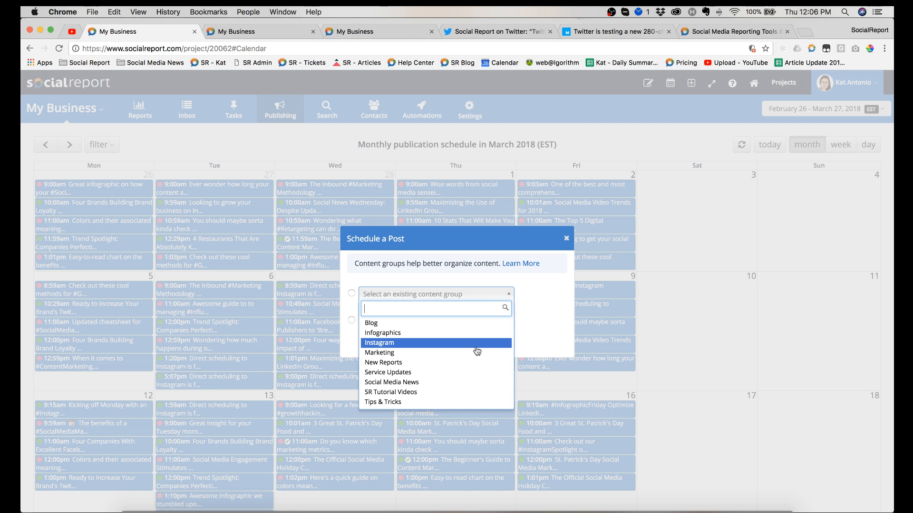
click(548, 317)
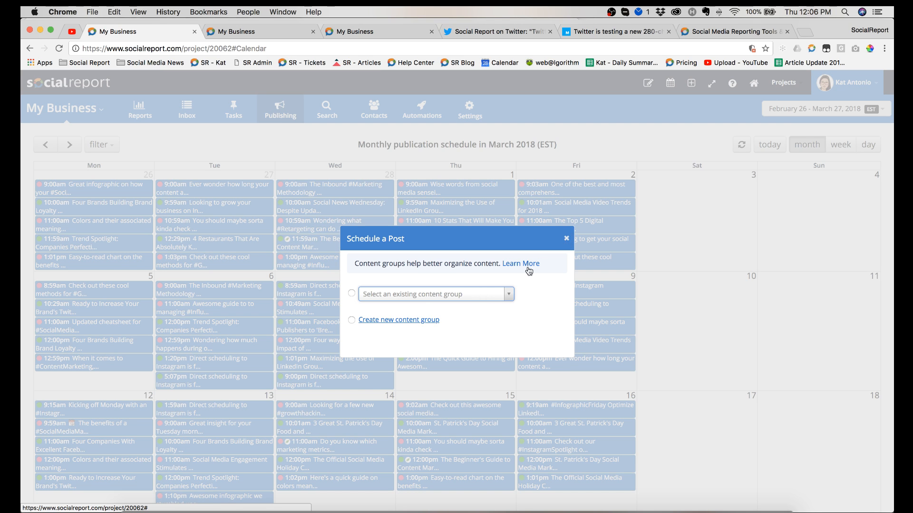
click(446, 297)
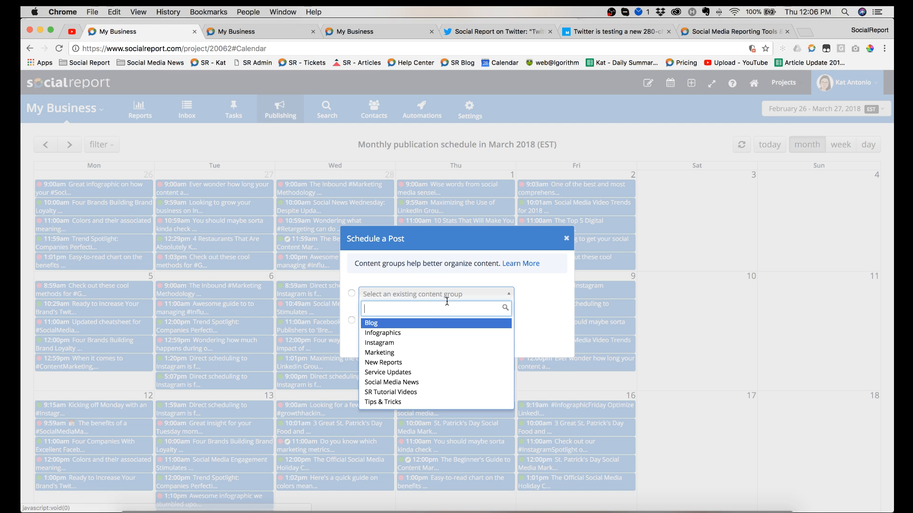
click(438, 326)
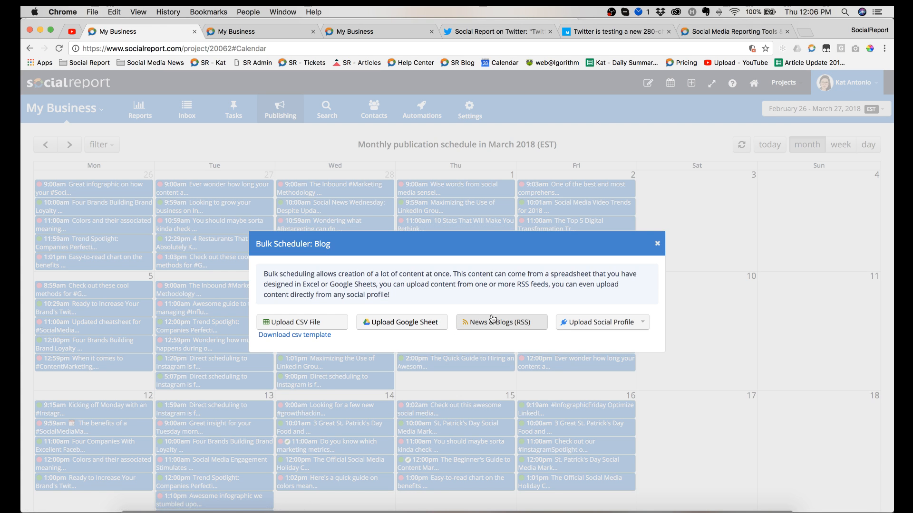
click(657, 244)
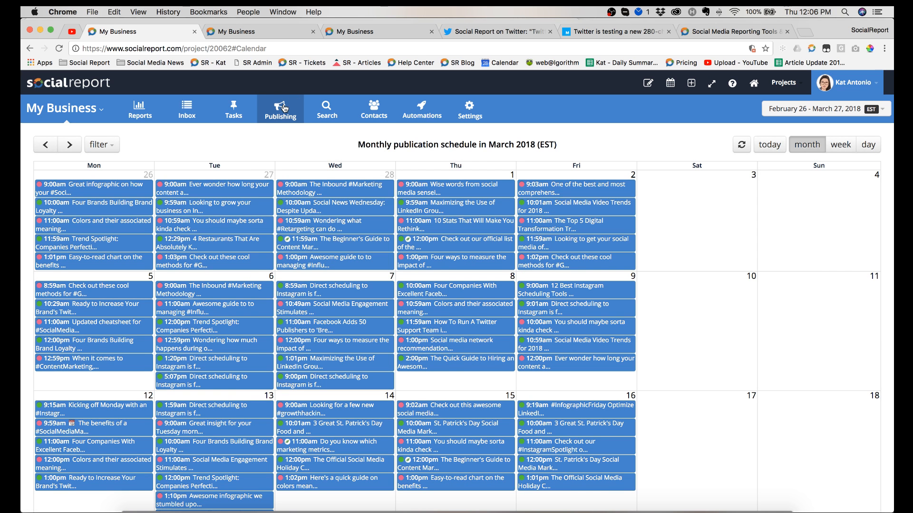
Step: View the Content Performance report with its content group totals, and return to the publishing calendar
click(280, 110)
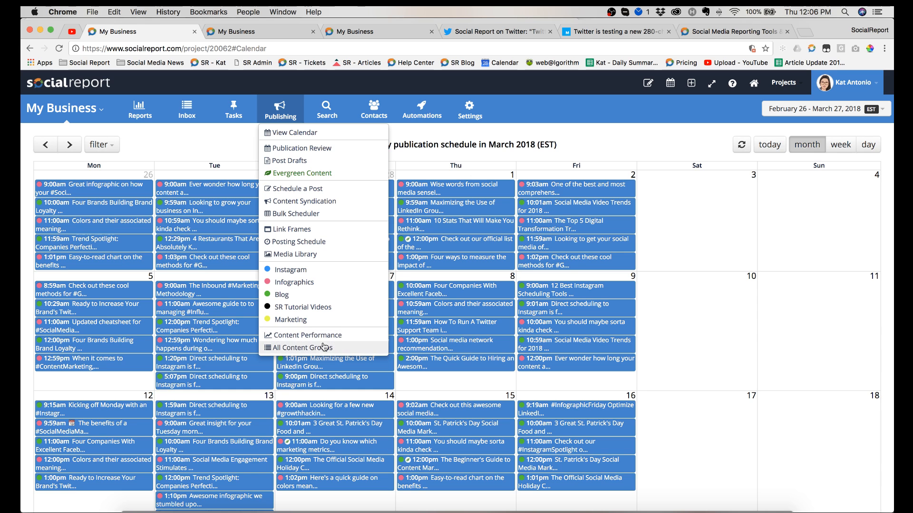
click(312, 337)
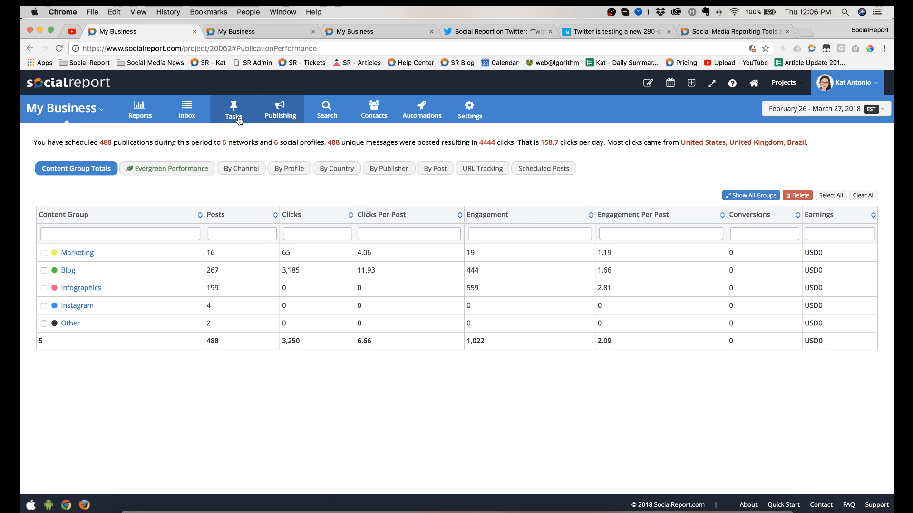
mouse_move(278, 113)
click(281, 134)
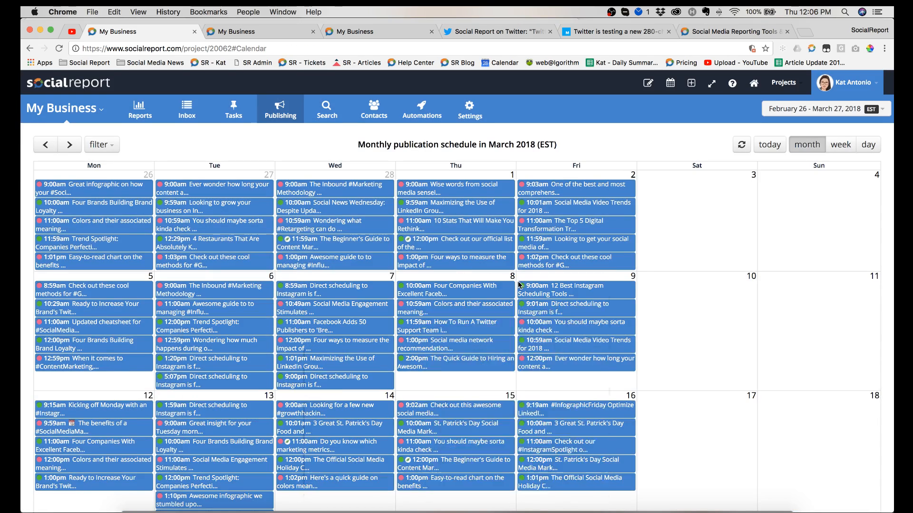
Step: Examine the March 2018 publishing calendar, including the previews of individual published posts and the status colour legend
scroll(547, 238, down, 3)
mouse_move(571, 211)
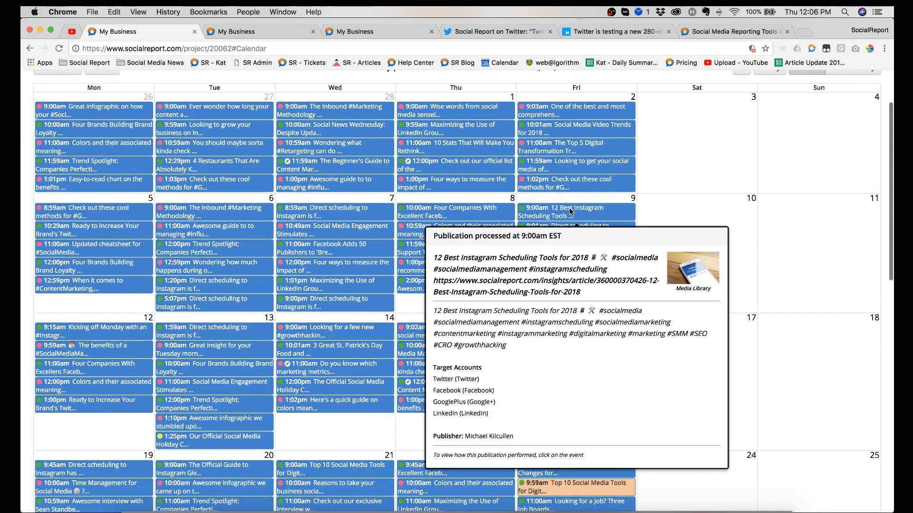
mouse_move(318, 217)
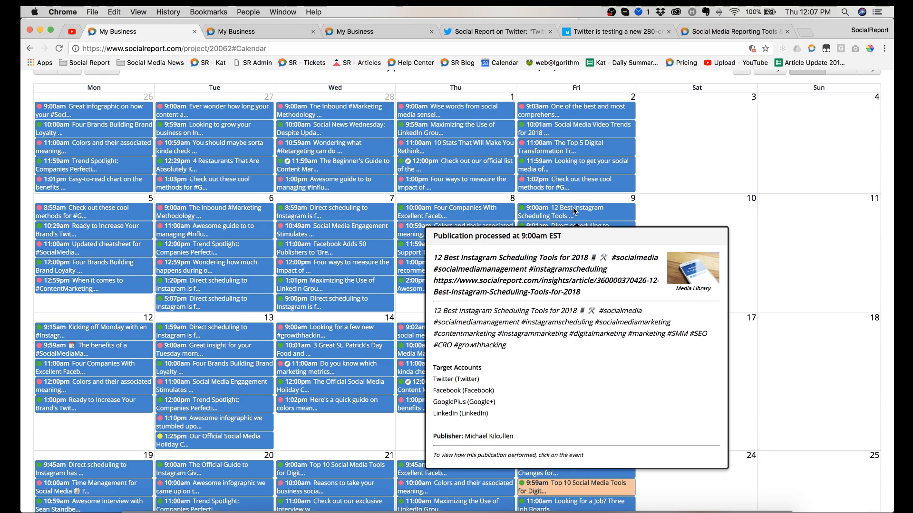
scroll(566, 231, down, 1)
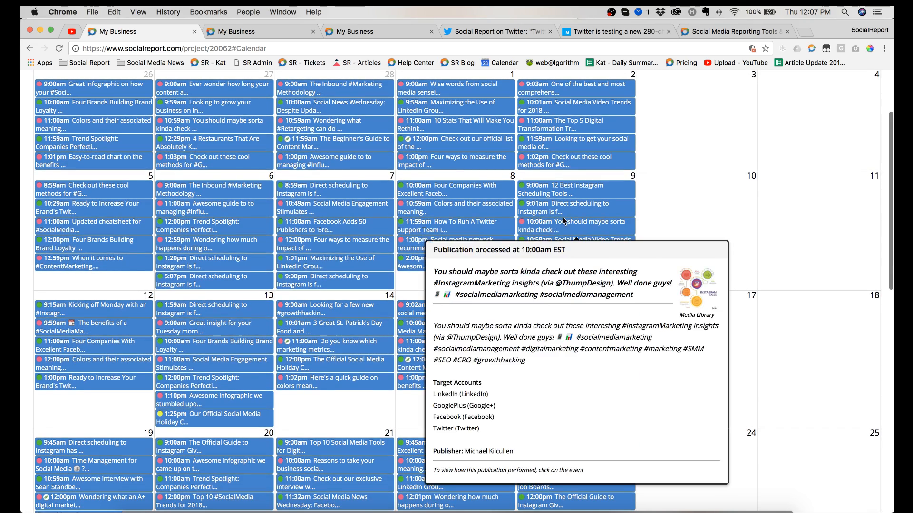
mouse_move(451, 192)
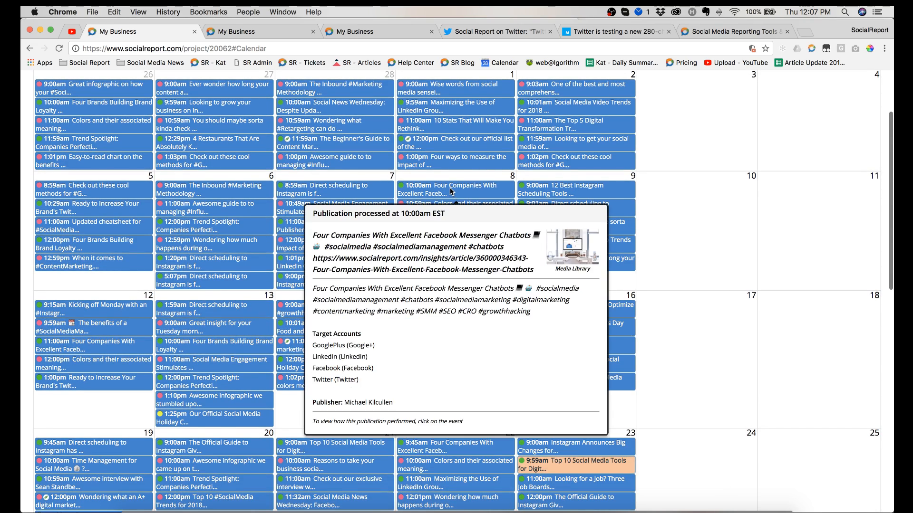
scroll(451, 191, down, 10)
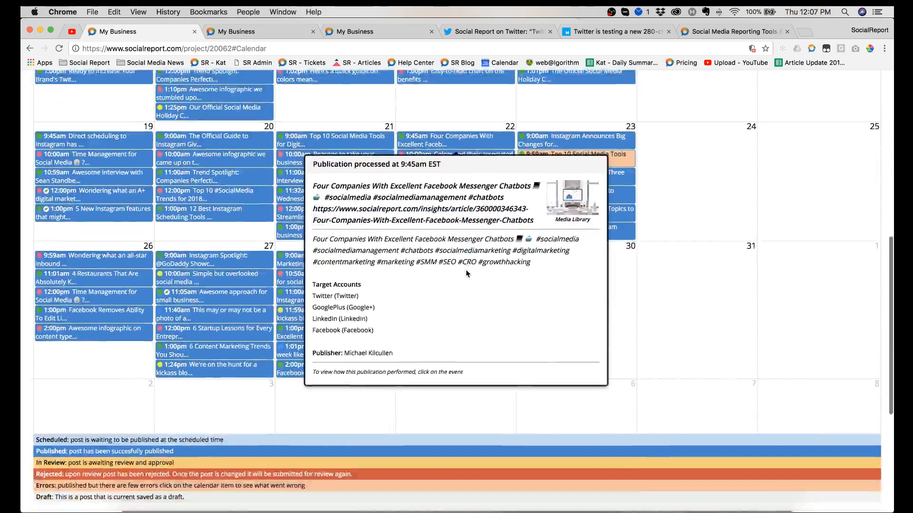
scroll(466, 273, up, 15)
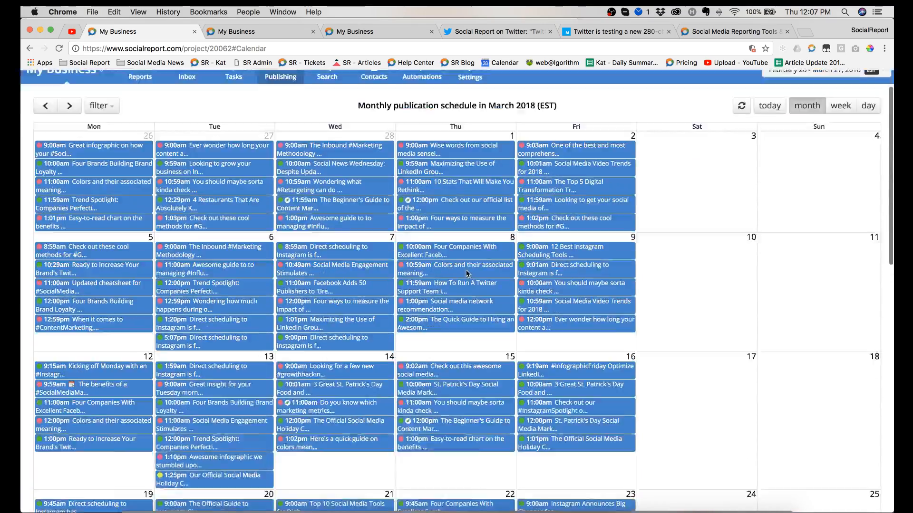
scroll(466, 274, down, 15)
scroll(465, 273, up, 15)
mouse_move(467, 274)
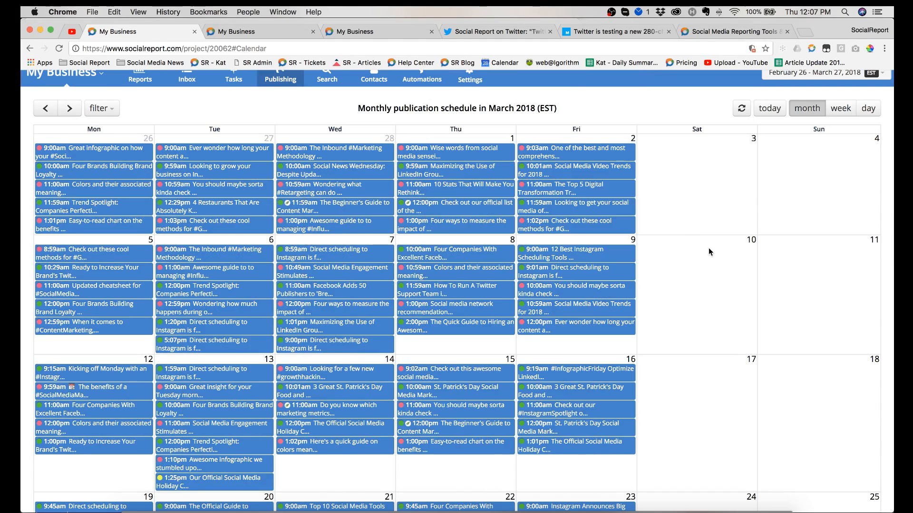
scroll(708, 248, down, 15)
scroll(708, 248, up, 14)
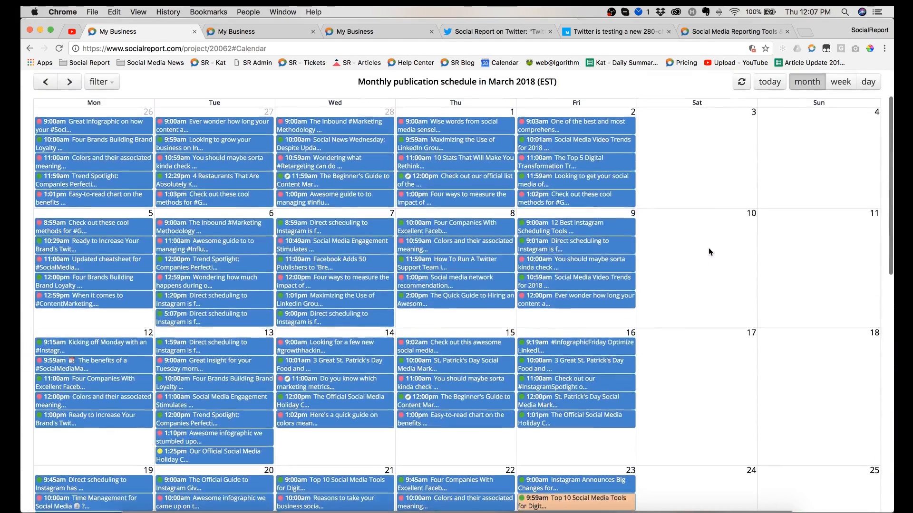
scroll(709, 251, up, 1)
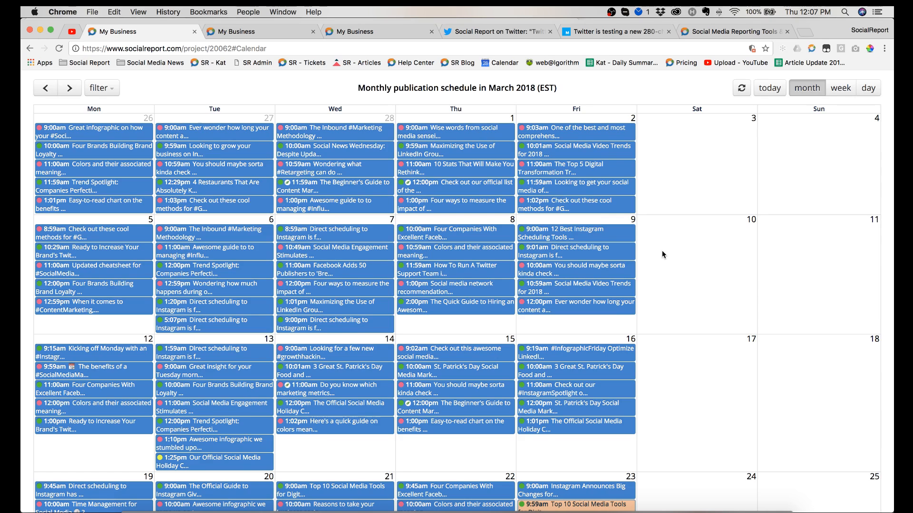
Step: Open the Schedule a Post dialog, look through the existing content groups, and close it without choosing one
scroll(661, 250, down, 15)
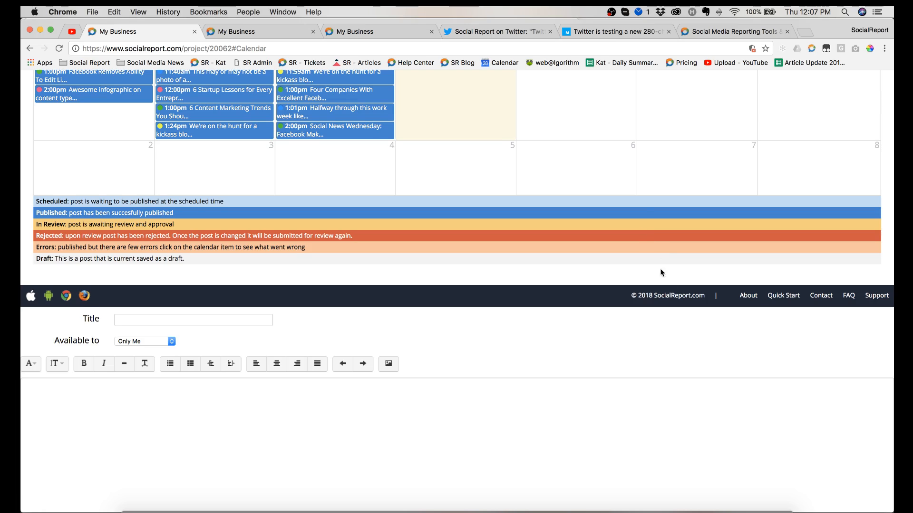
scroll(669, 182, up, 7)
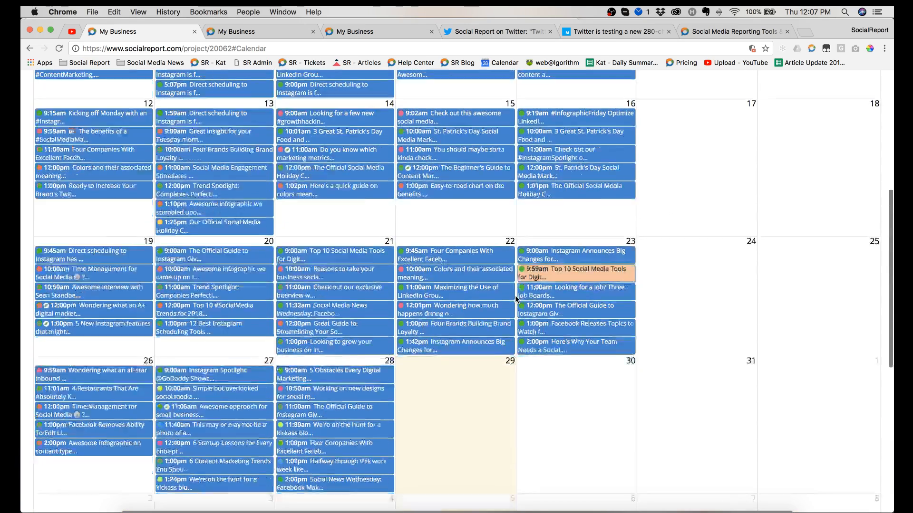
scroll(515, 295, down, 8)
scroll(584, 143, up, 15)
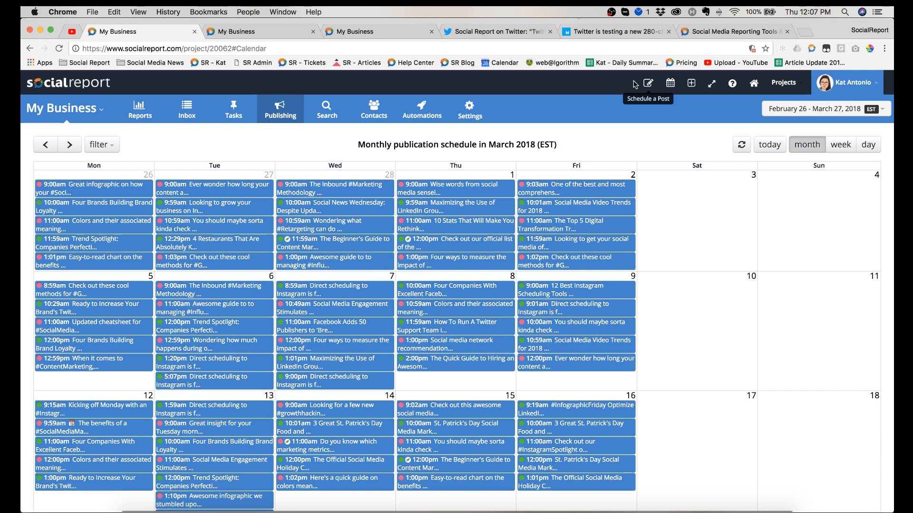
click(283, 108)
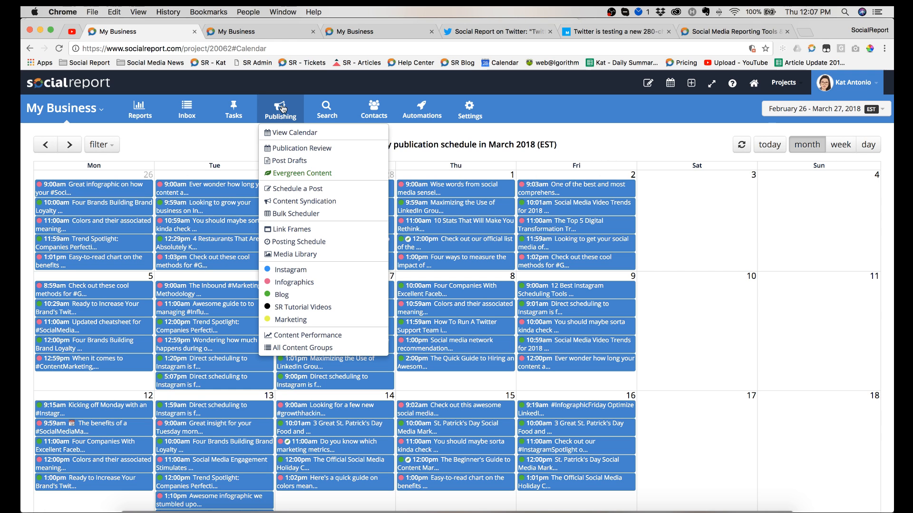
click(299, 190)
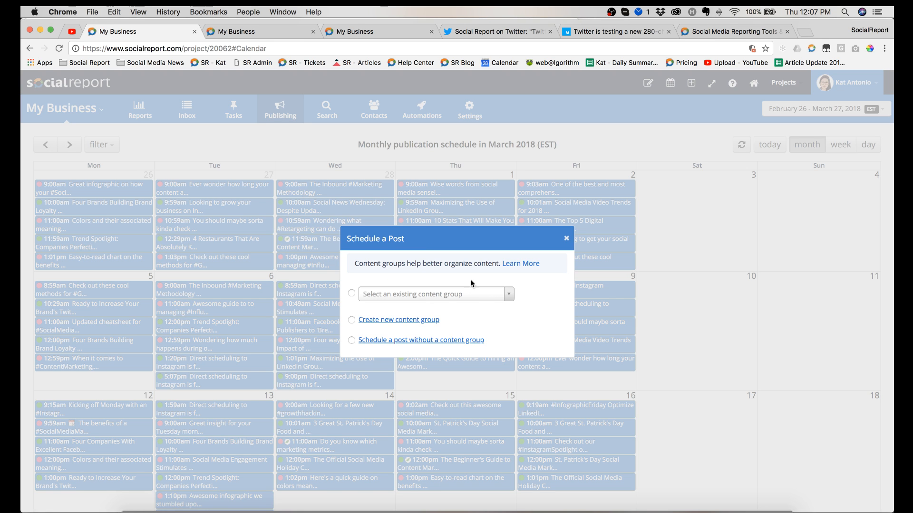
click(444, 294)
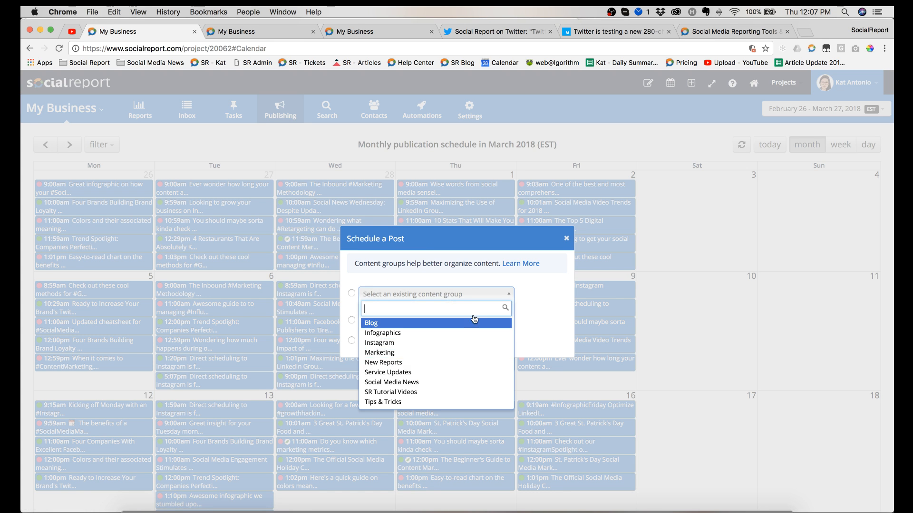
click(553, 295)
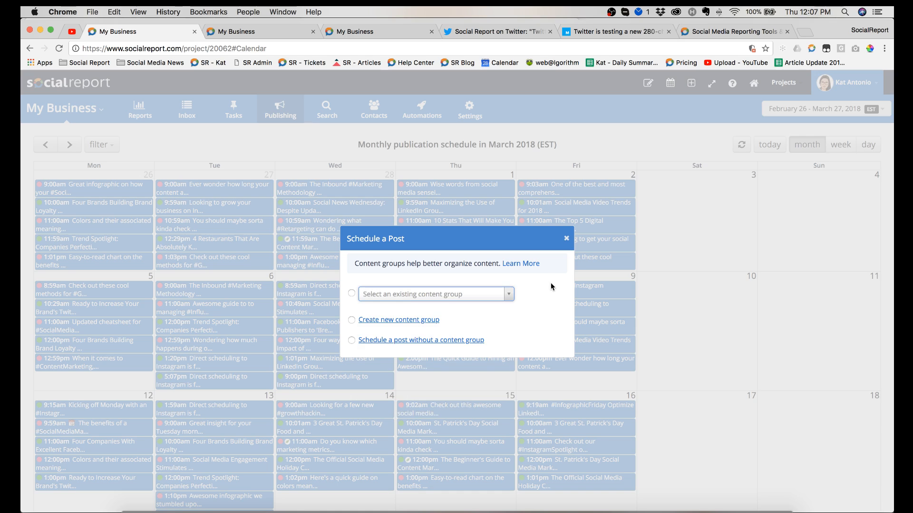
click(566, 239)
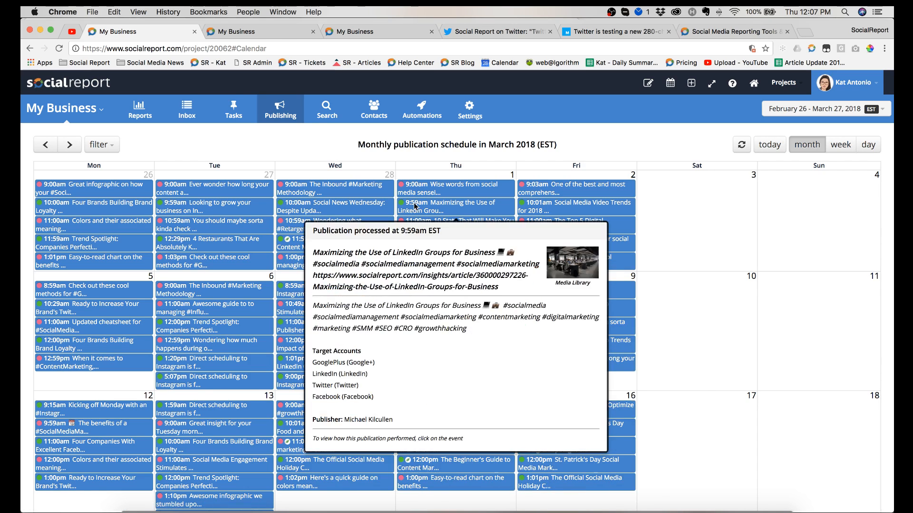
scroll(295, 176, down, 10)
scroll(295, 176, up, 4)
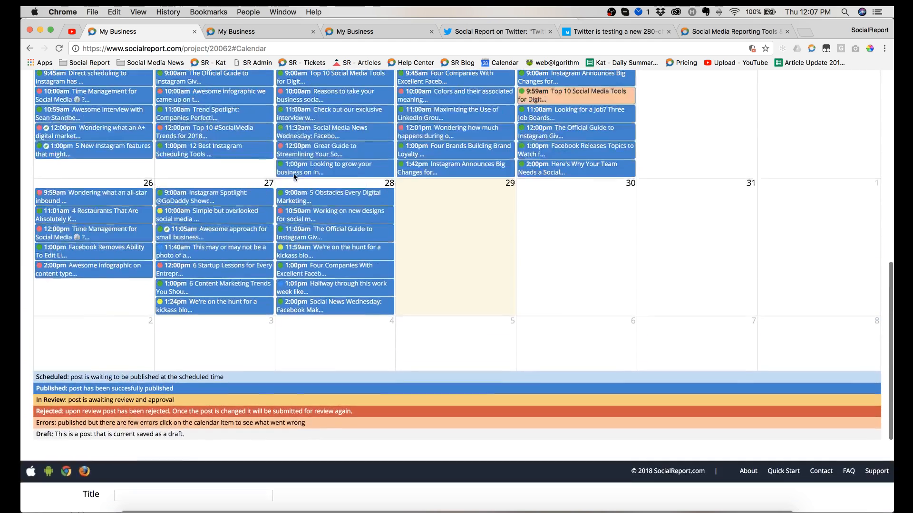
scroll(190, 261, down, 4)
scroll(101, 341, up, 2)
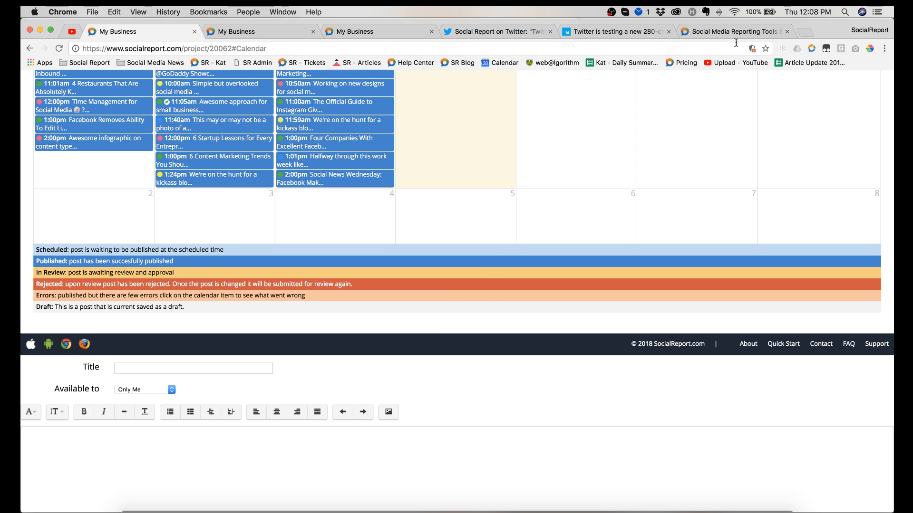
Step: Open socialreport.com in a new tab, go to the SR Blog, and skim the article "Social News Wednesday: Facebook Makes Local News a Priority"
click(804, 32)
text(socialreport.com)
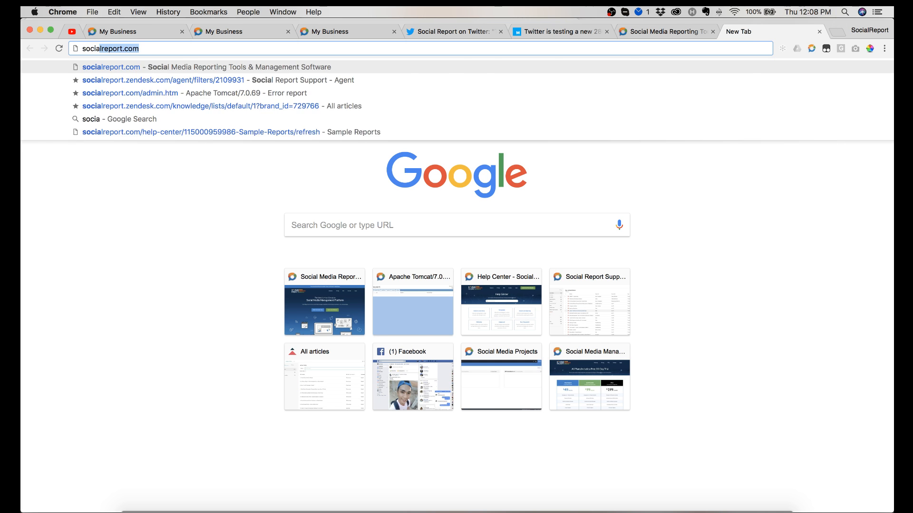
key(Return)
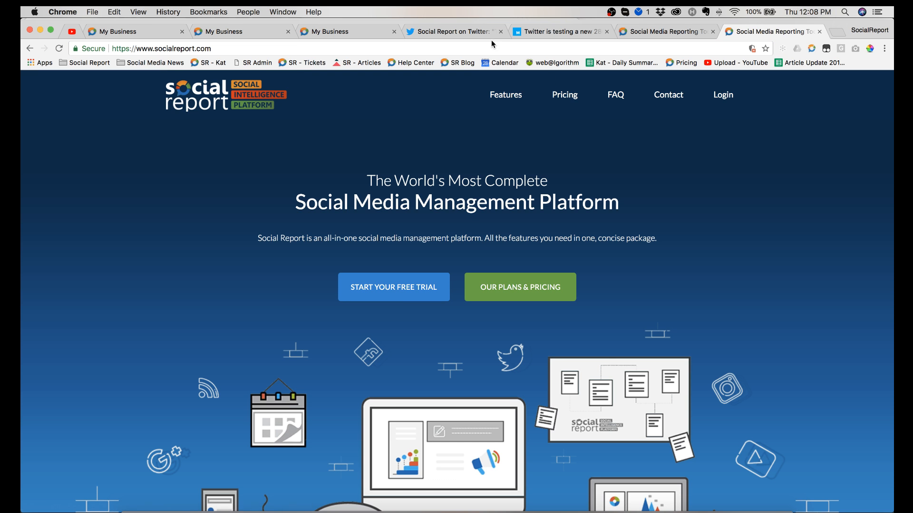
click(467, 67)
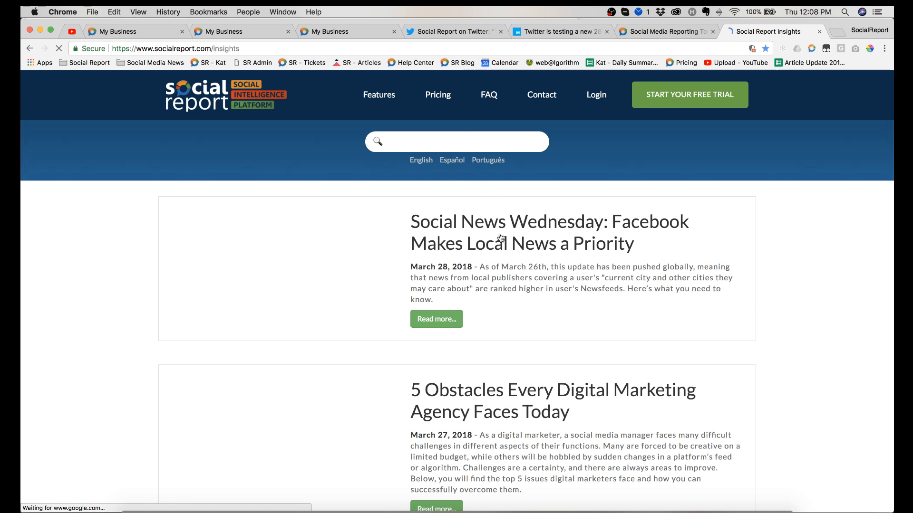
click(501, 243)
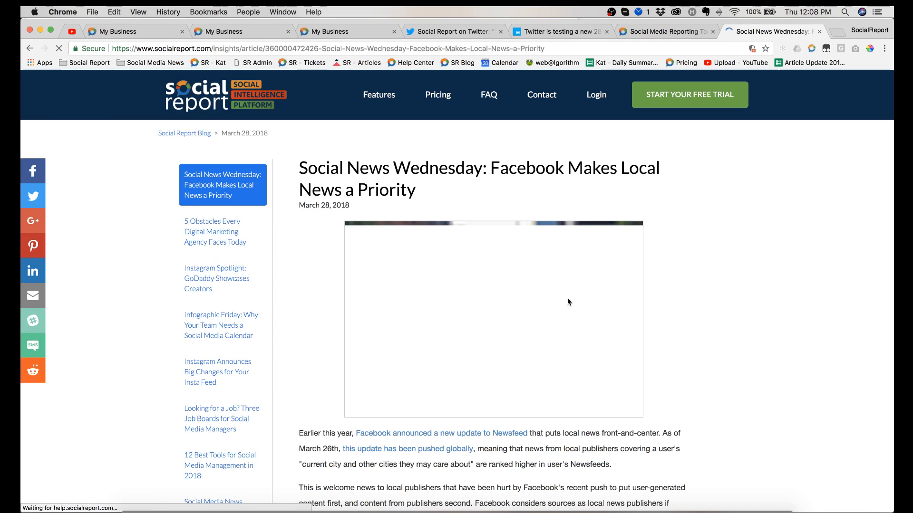
scroll(712, 287, down, 4)
scroll(712, 287, up, 4)
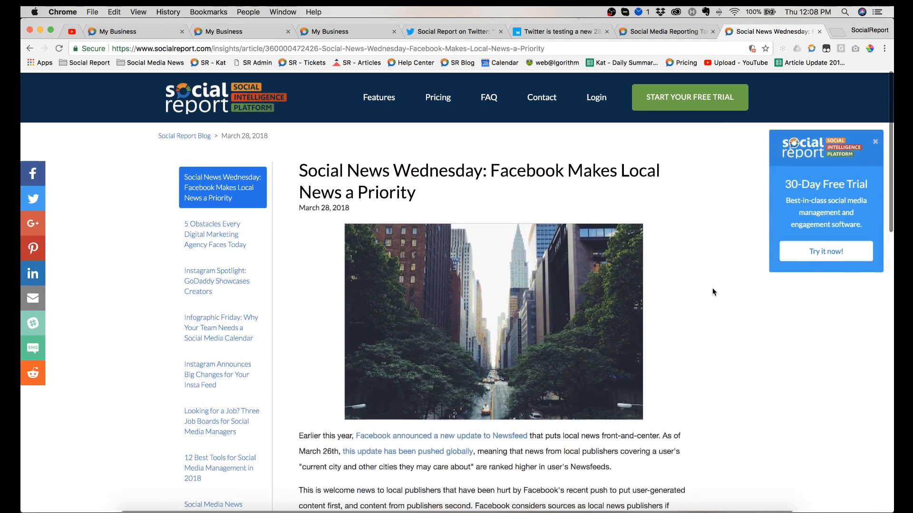
scroll(712, 287, down, 2)
scroll(712, 287, down, 7)
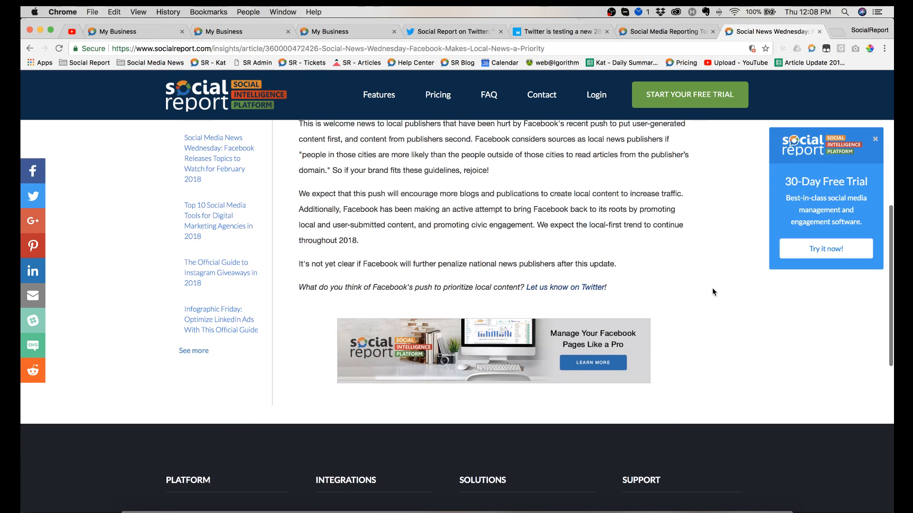
scroll(712, 287, up, 9)
scroll(712, 292, down, 1)
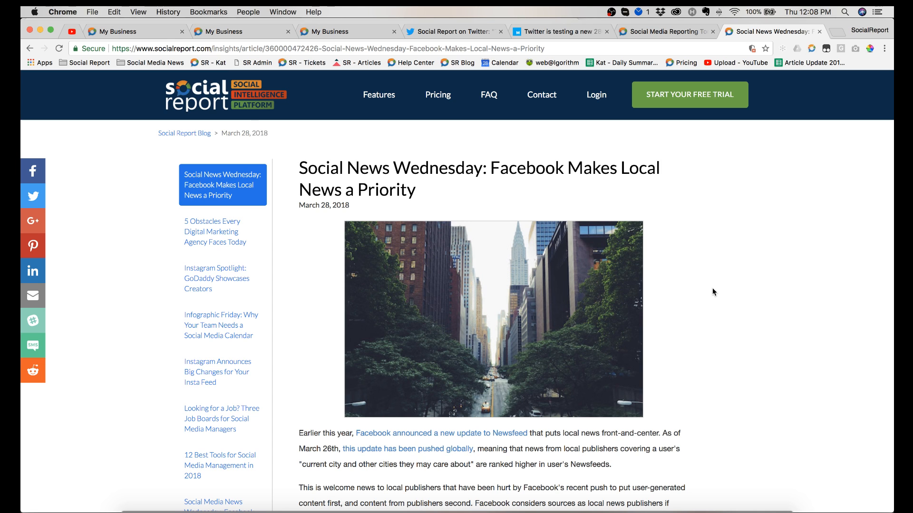
Step: Prepare a post of the article with the Social Report browser extension, using the My Business project and Blogs content group, and close it unscheduled
click(811, 49)
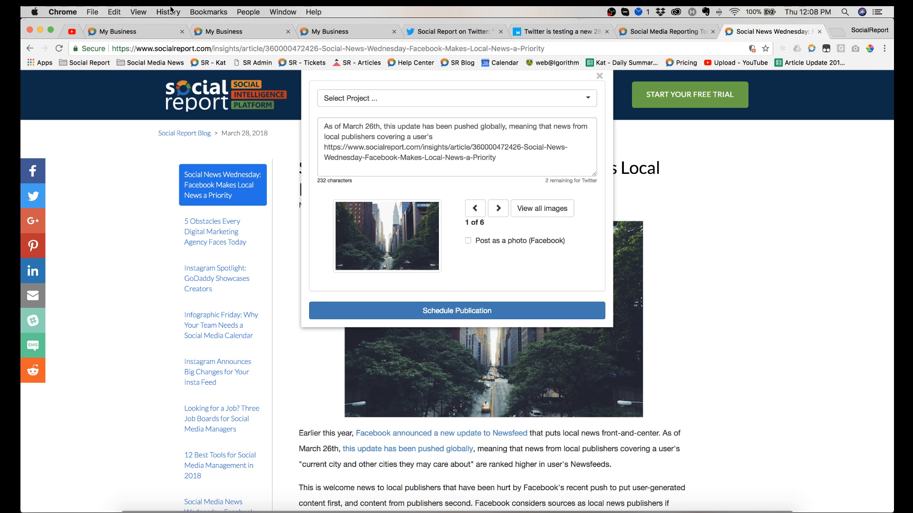
click(383, 99)
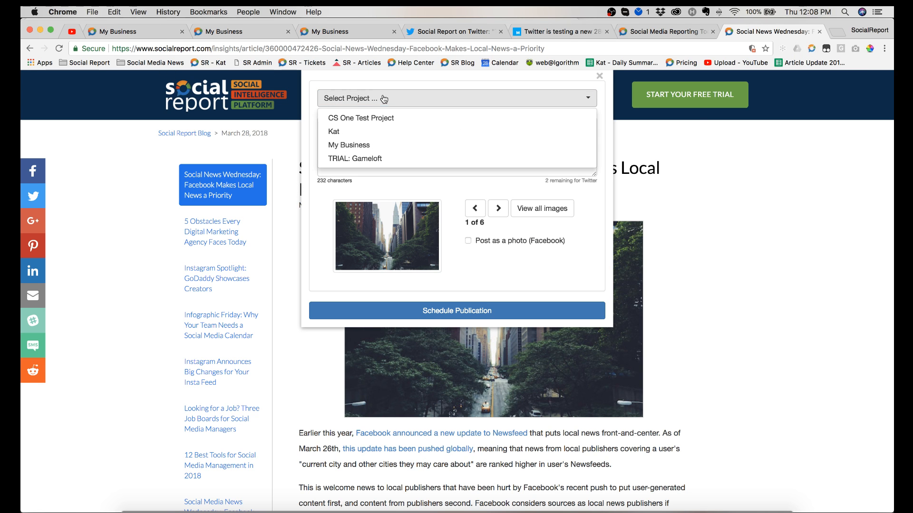
click(383, 148)
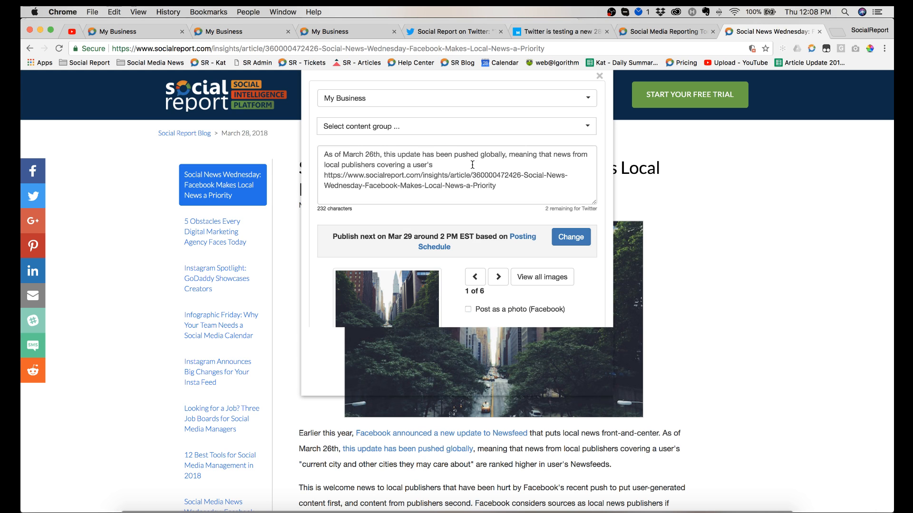
click(439, 125)
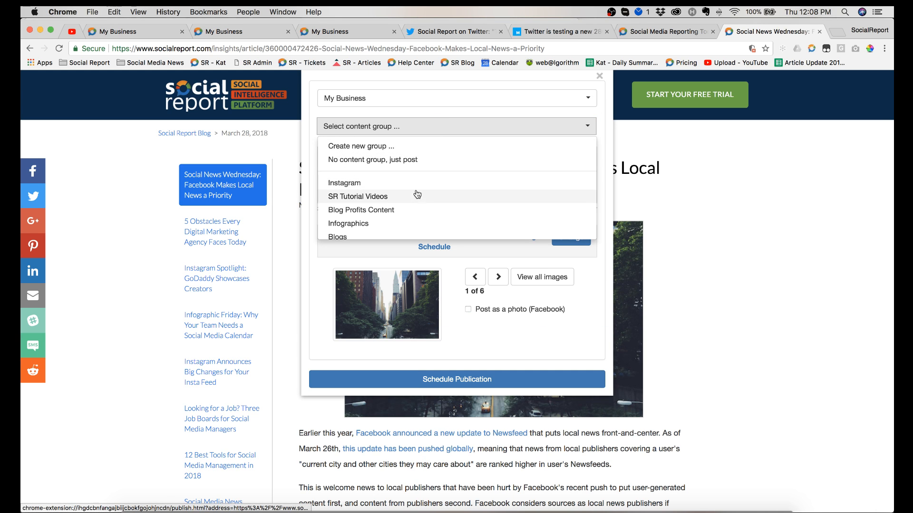
click(401, 238)
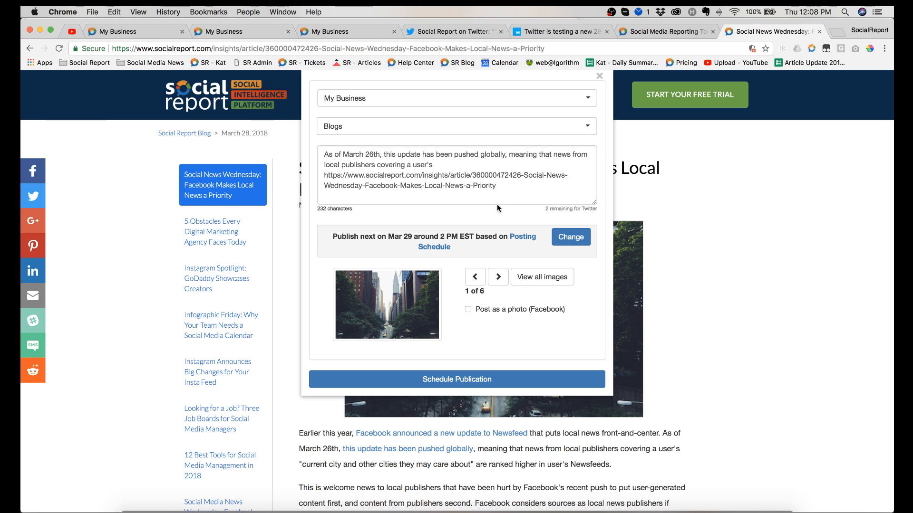
click(510, 193)
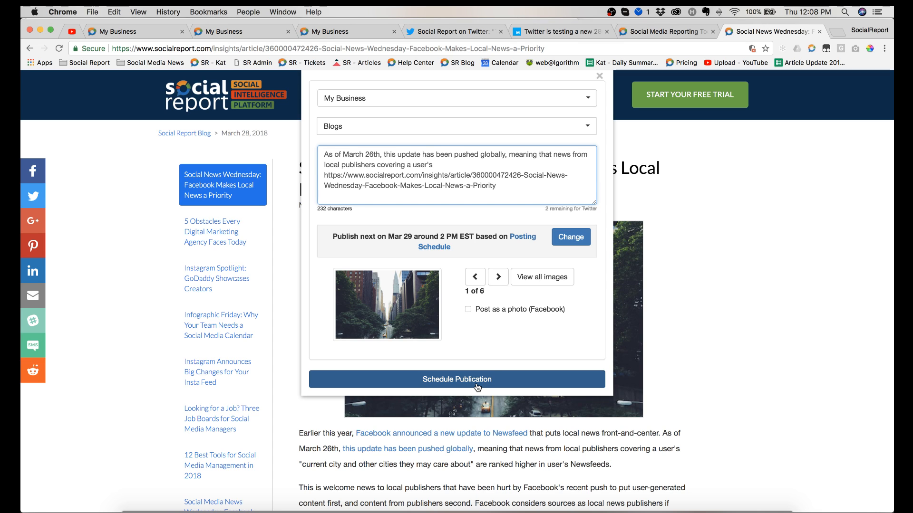
click(600, 77)
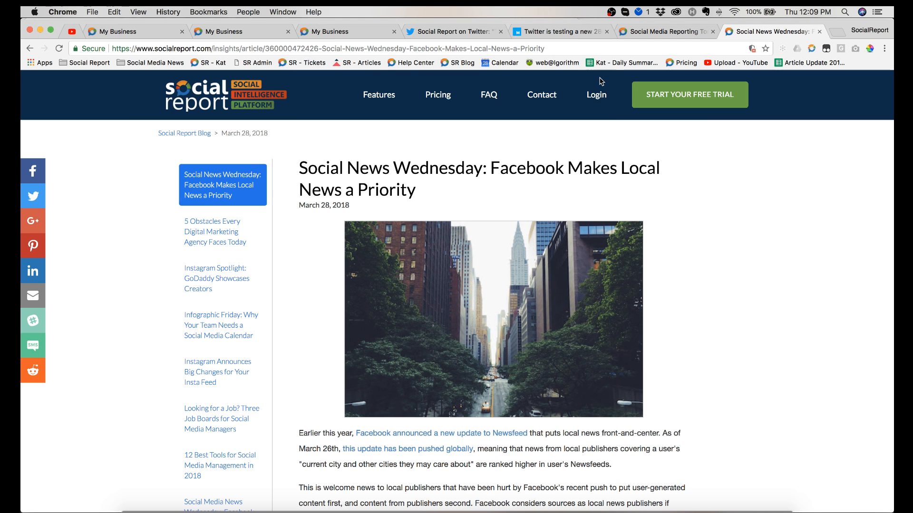
Step: Return to the My Business project and view the Social Media and beautyinbloom search agents
click(156, 30)
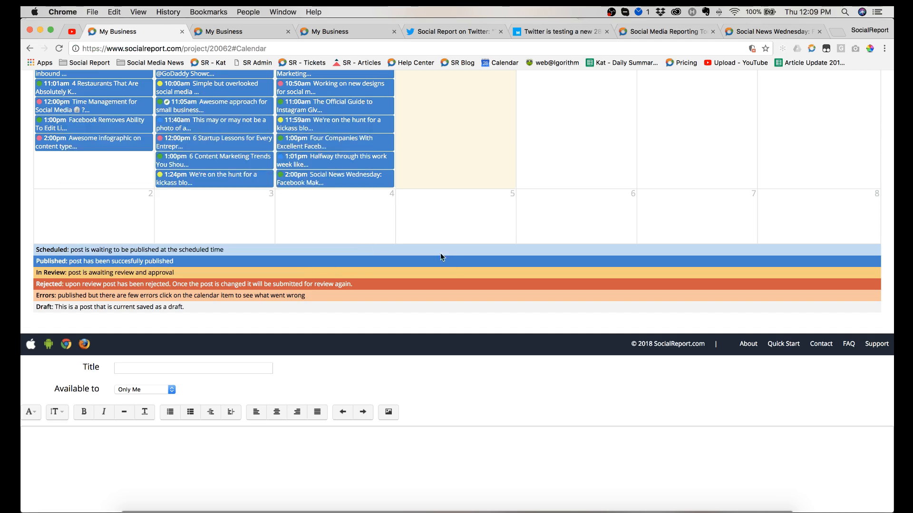
scroll(440, 252, up, 8)
mouse_move(458, 265)
scroll(457, 264, up, 5)
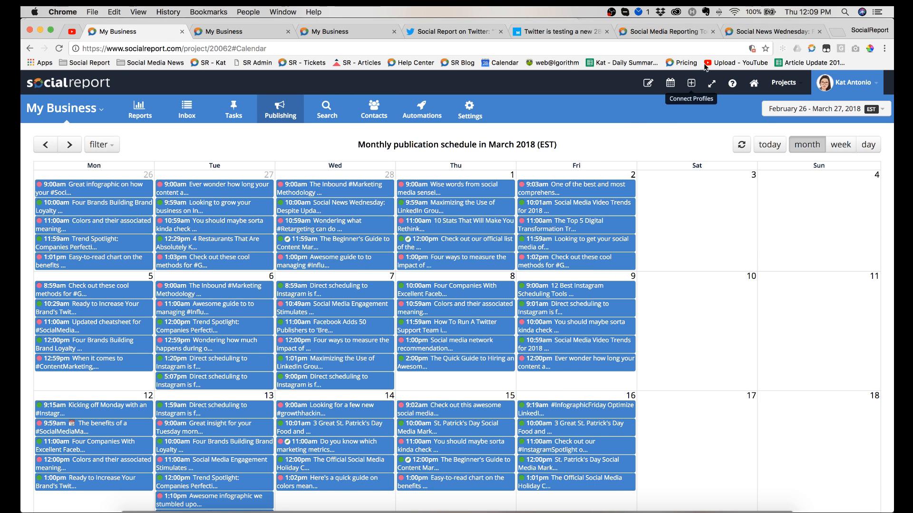
mouse_move(326, 109)
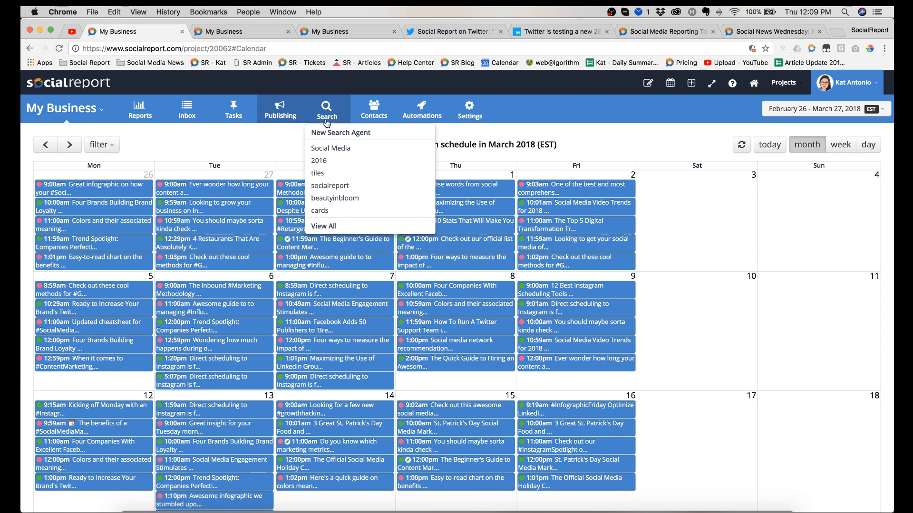
click(339, 149)
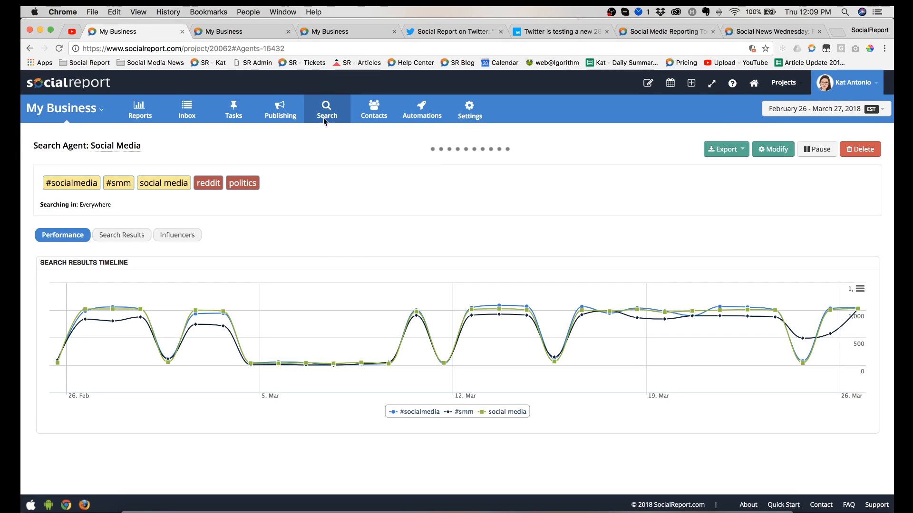
click(323, 116)
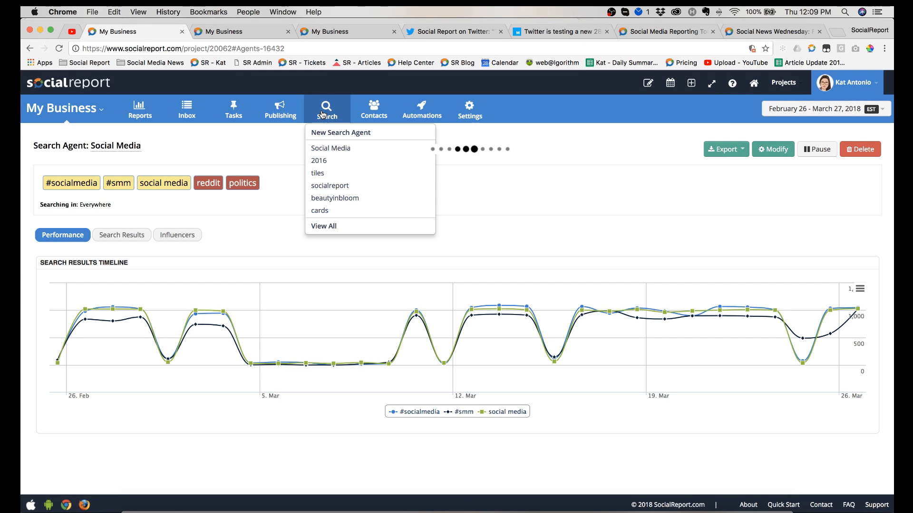
click(328, 199)
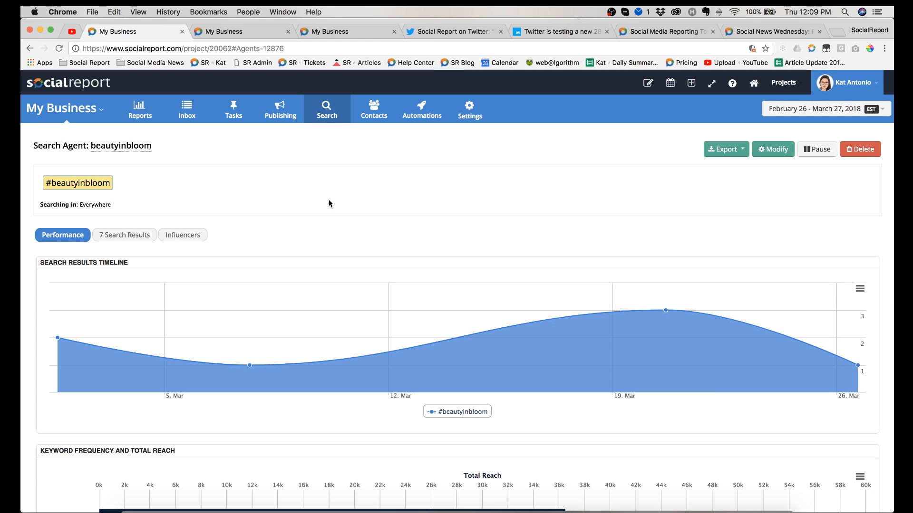
Step: Open the Social Media search agent and examine its timeline, keyword reach, channel, audience, gender and country charts
click(327, 112)
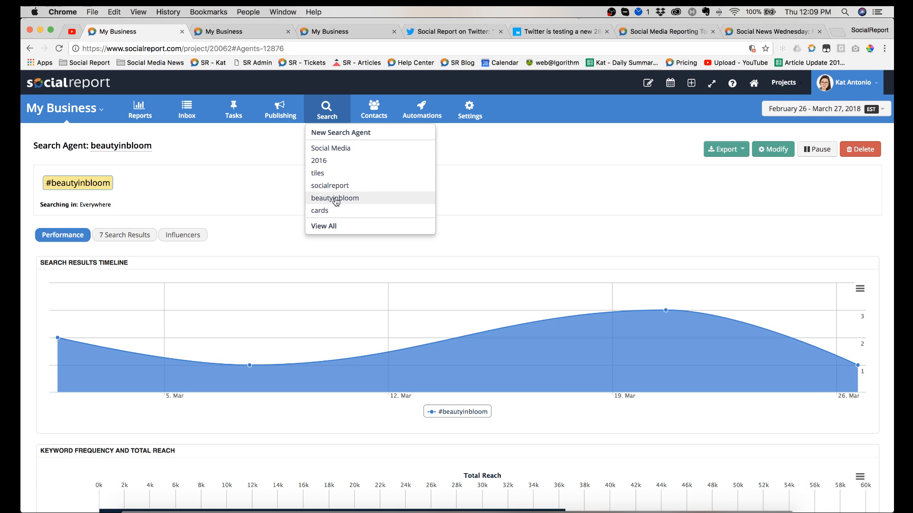
click(330, 149)
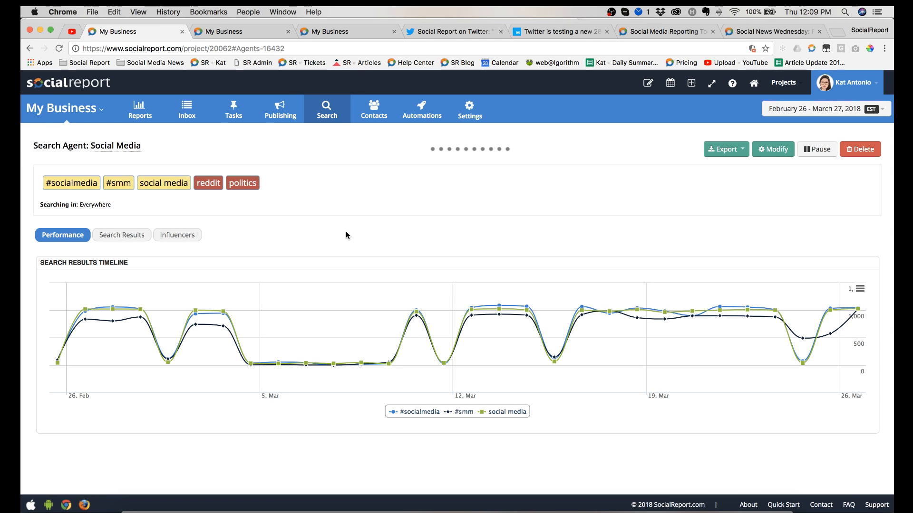
scroll(375, 213, down, 3)
scroll(402, 195, up, 3)
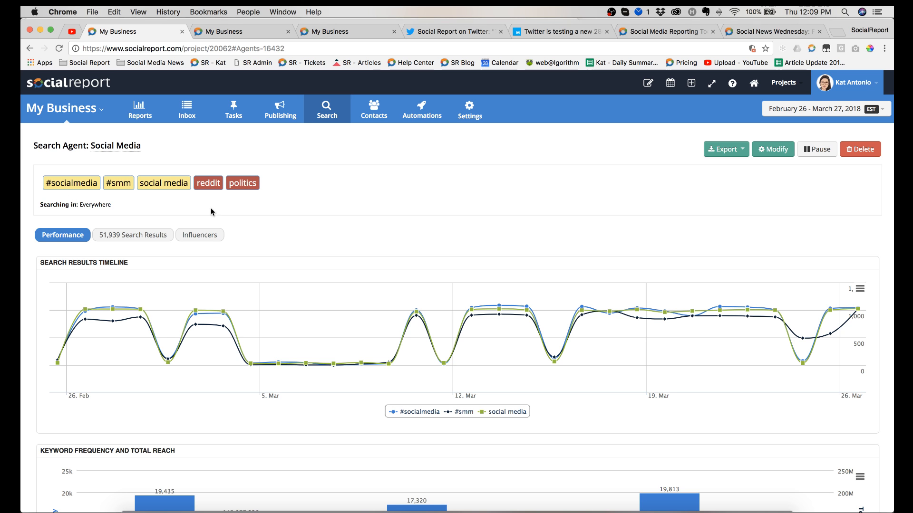
scroll(316, 210, down, 1)
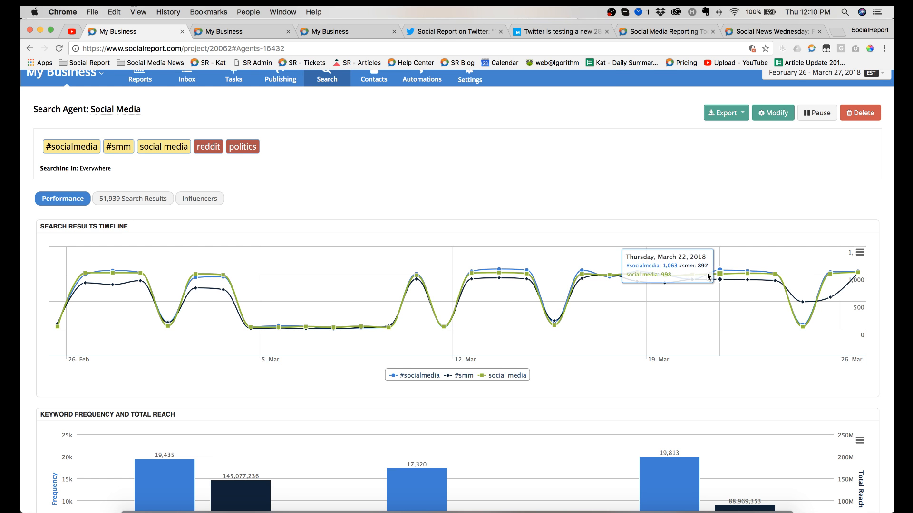
scroll(570, 309, down, 3)
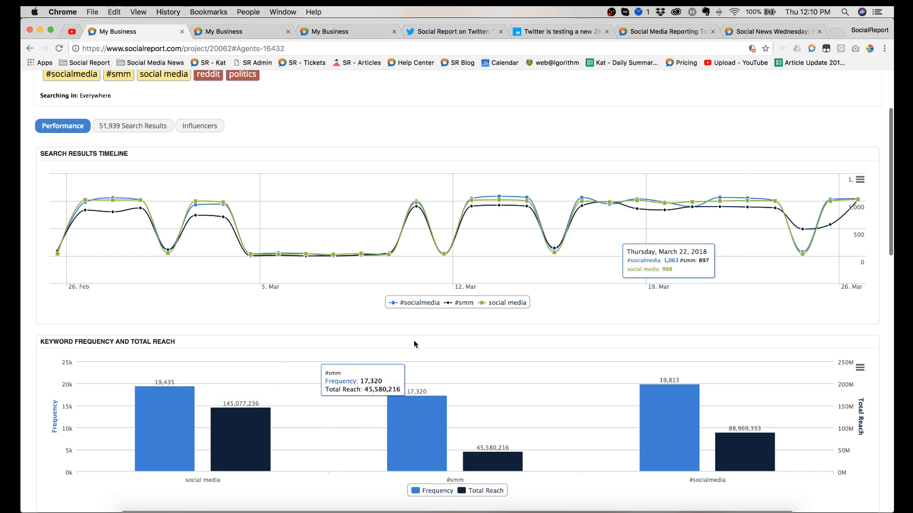
scroll(414, 344, down, 3)
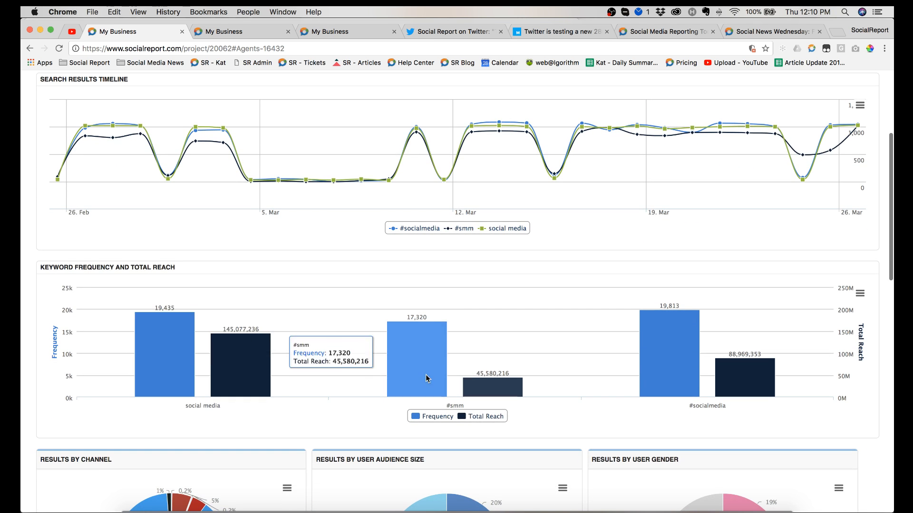
scroll(496, 392, down, 3)
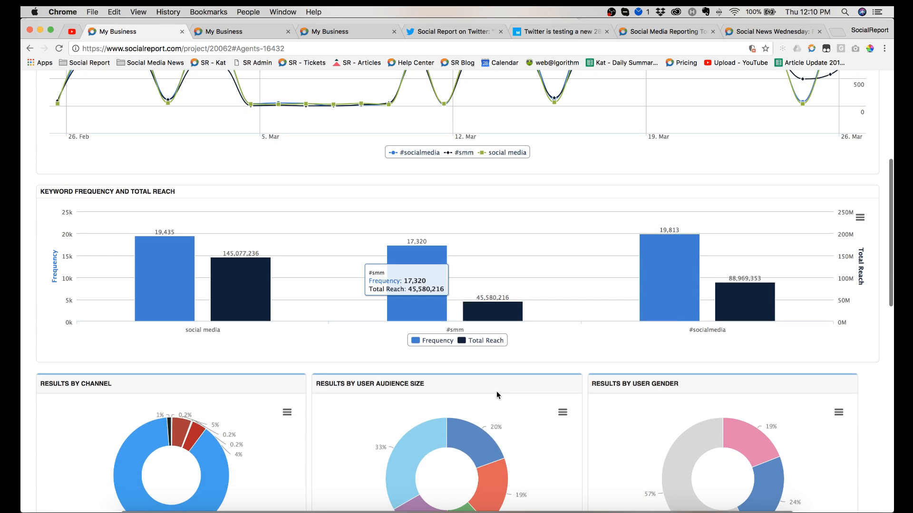
scroll(497, 392, down, 4)
scroll(191, 323, down, 2)
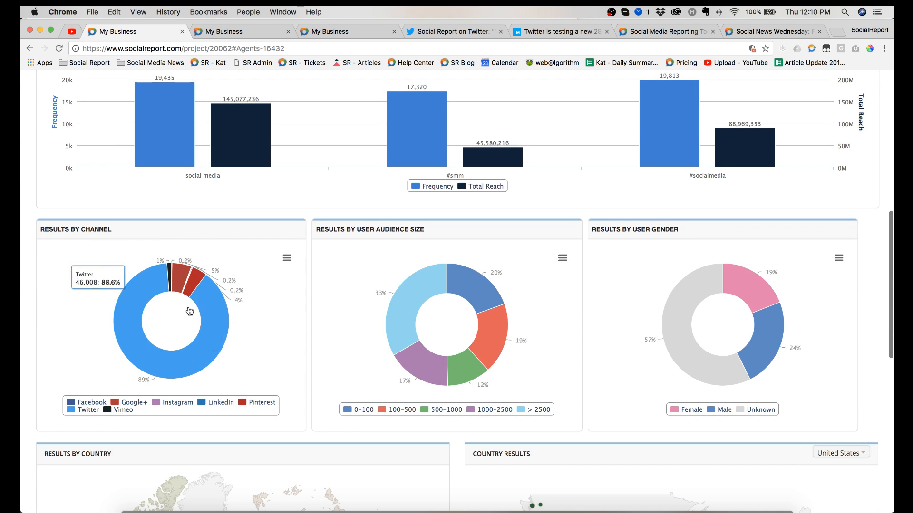
scroll(537, 324, down, 2)
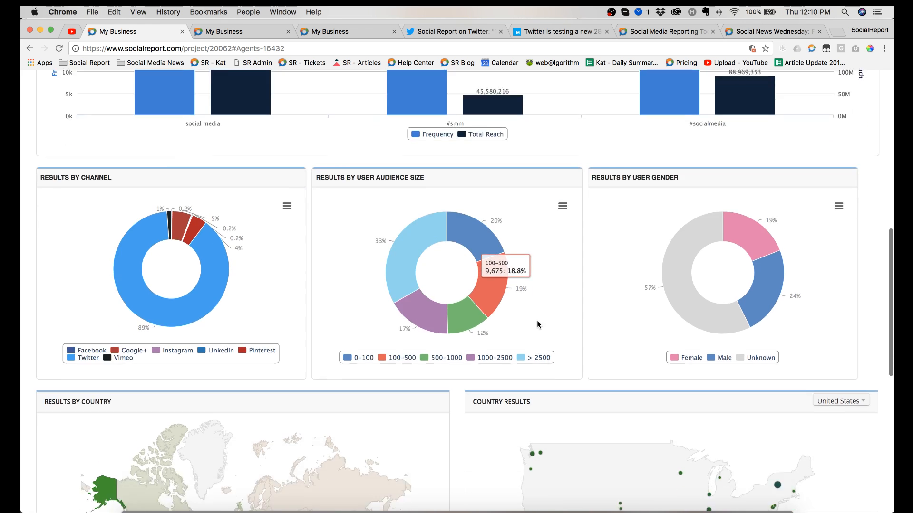
scroll(537, 321, down, 10)
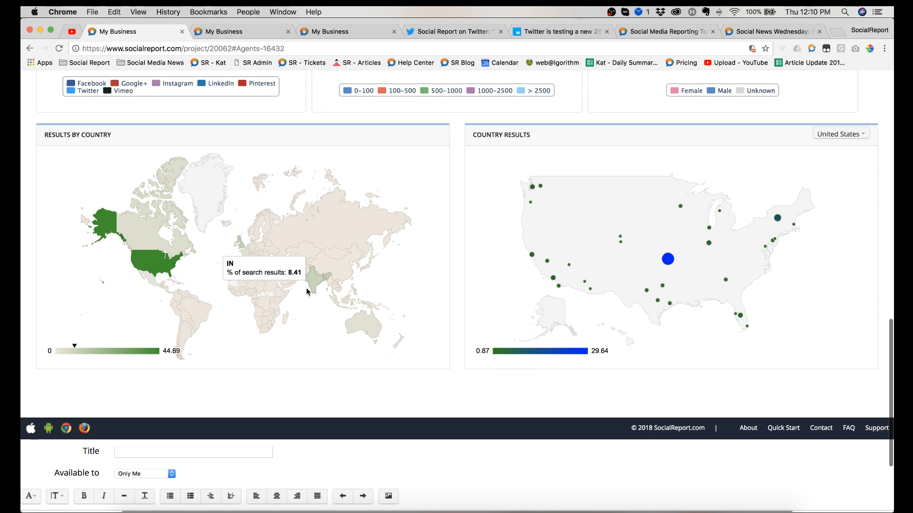
scroll(462, 354, up, 1)
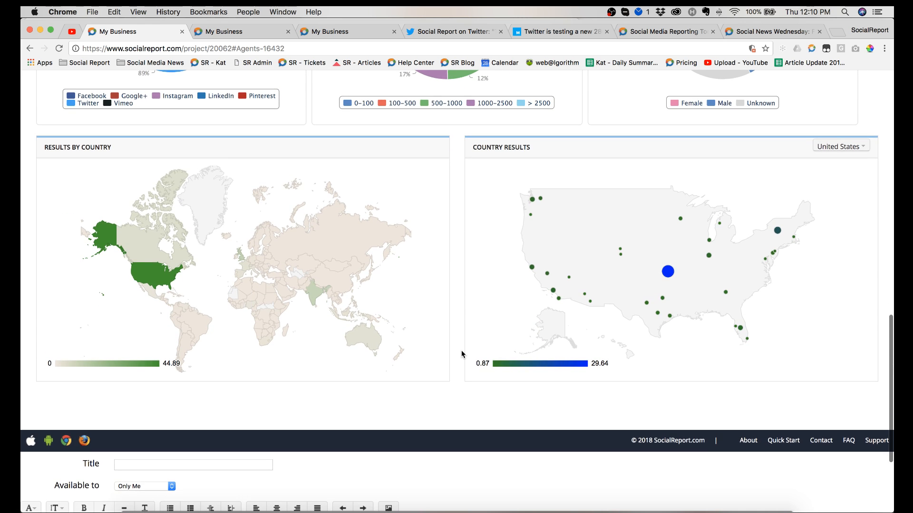
scroll(461, 354, up, 20)
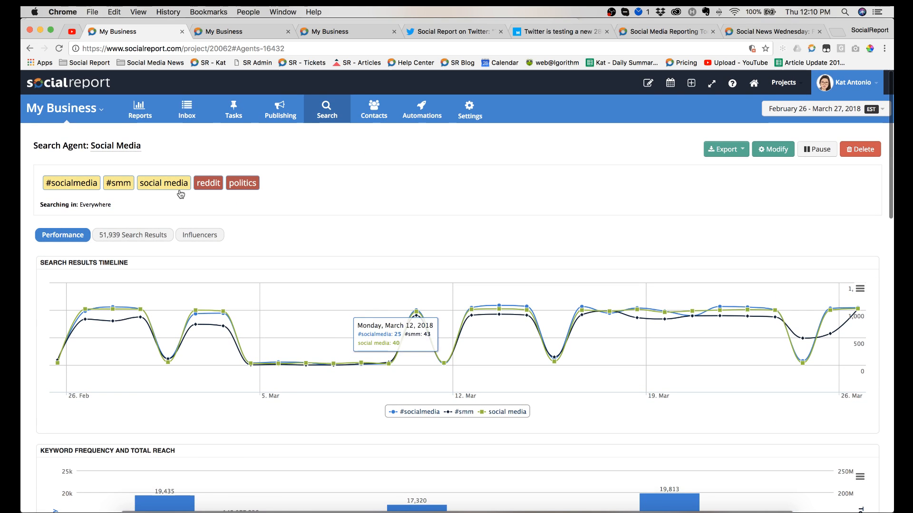
Step: View the Social Media agent's search results, open the first result's tweet on Twitter, and return to the results list
click(146, 233)
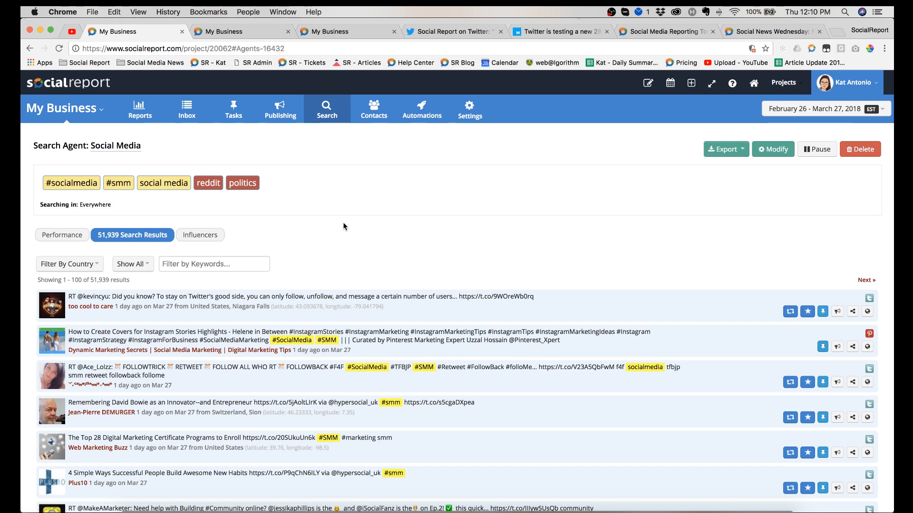
scroll(343, 222, down, 1)
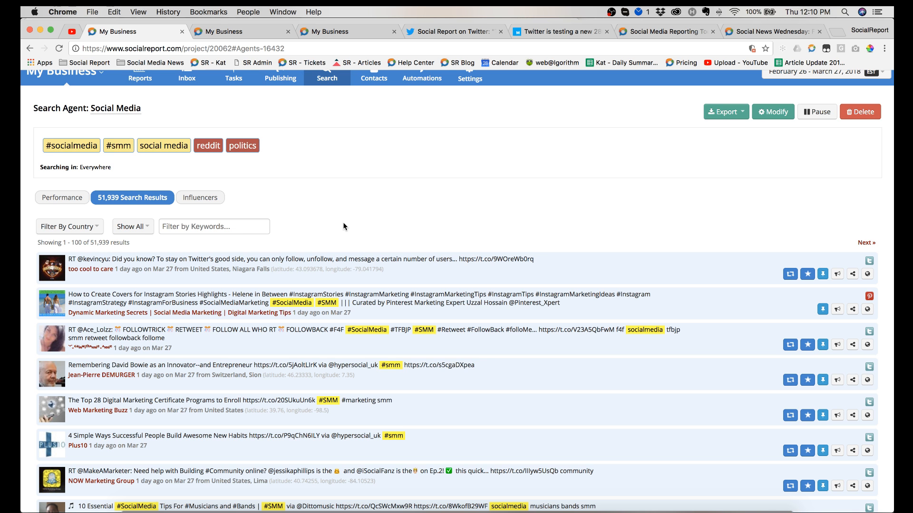
scroll(343, 226, down, 1)
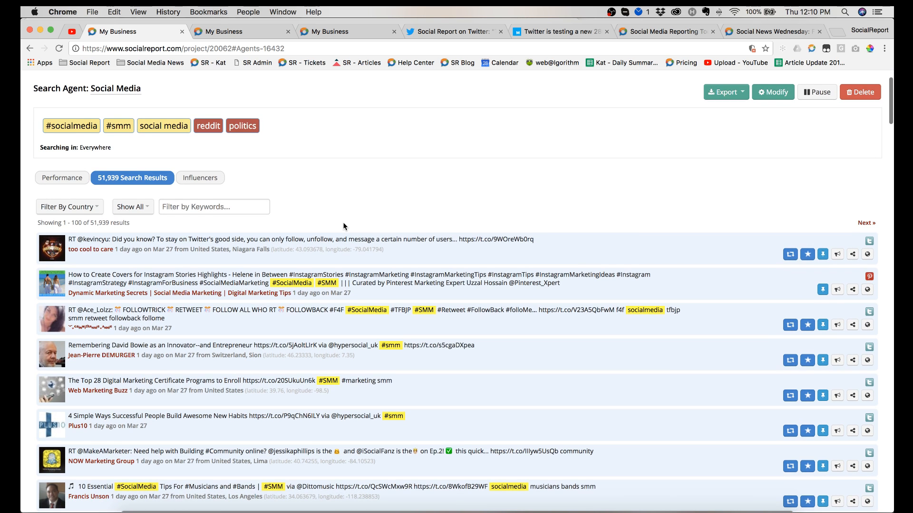
click(452, 253)
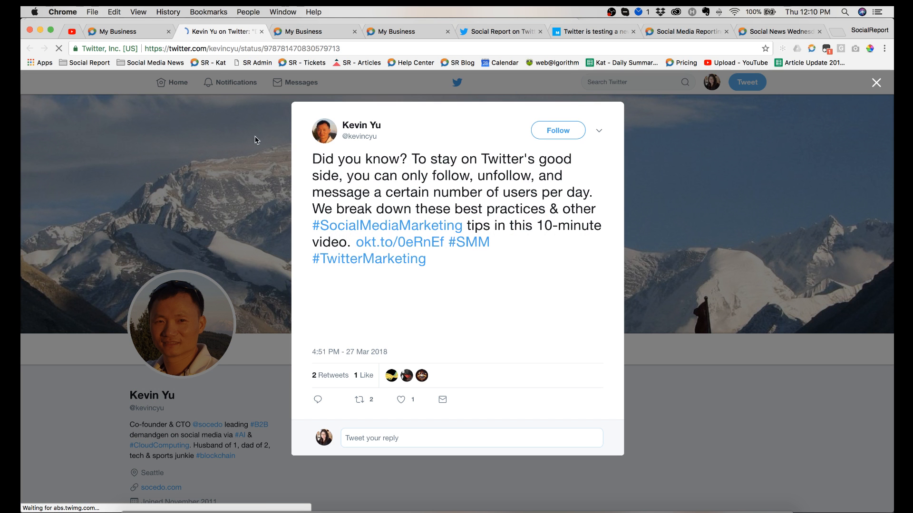
click(125, 33)
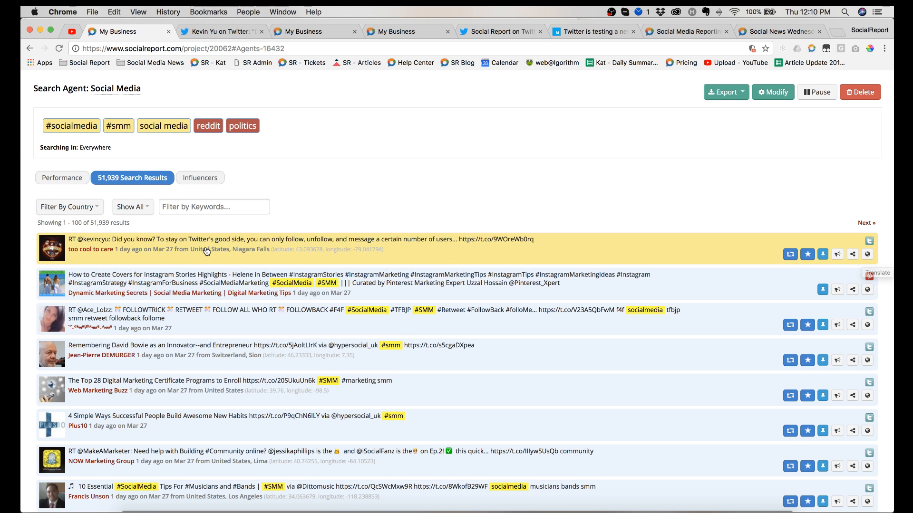
Step: Look through the country, social network and keyword filters for the search results without applying any
click(89, 209)
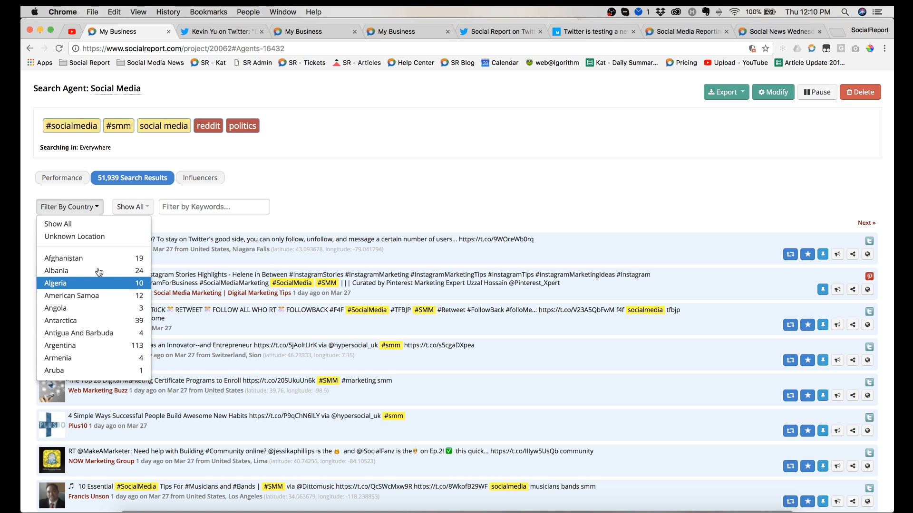
click(131, 206)
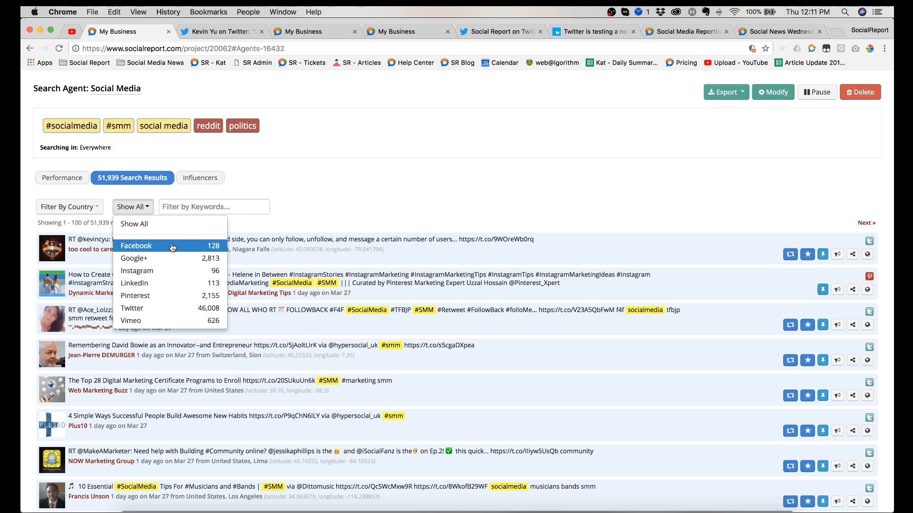
click(232, 214)
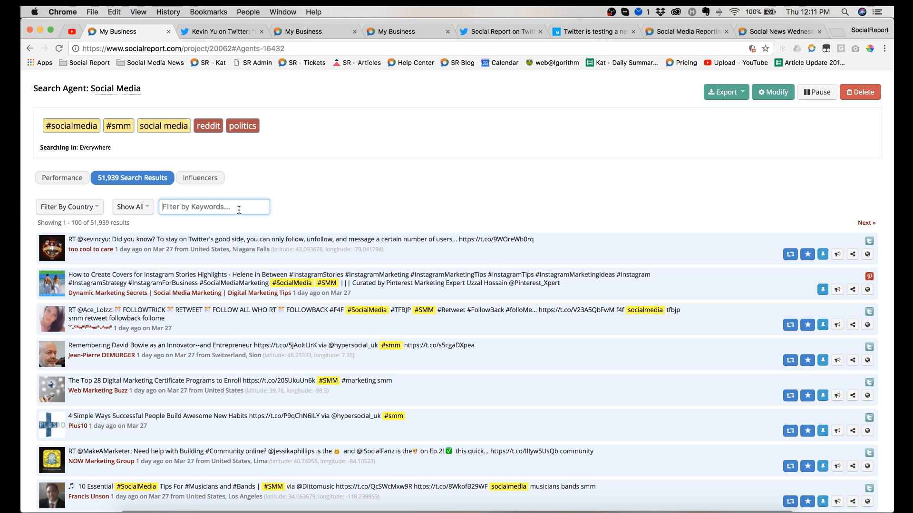
Step: View the agent's influencers, comparing the authors who used the keywords most with the most popular users
click(203, 179)
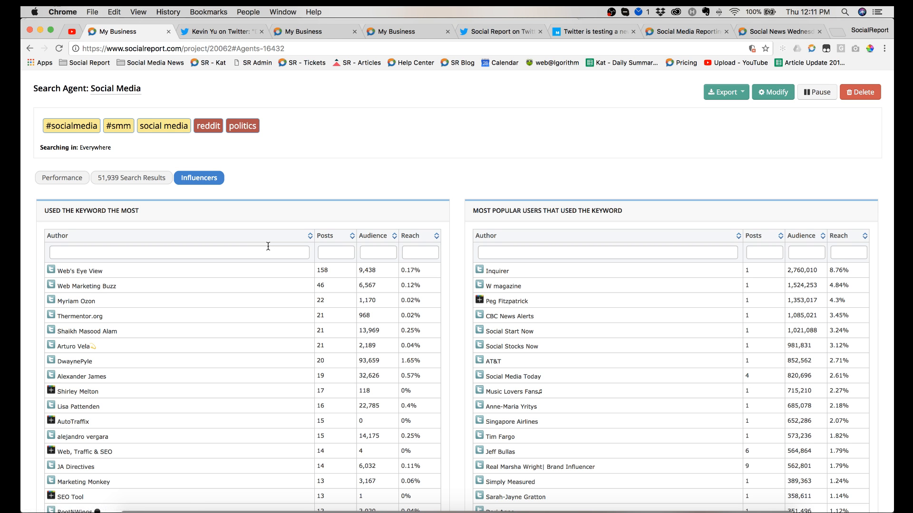
scroll(267, 248, down, 12)
scroll(268, 249, up, 12)
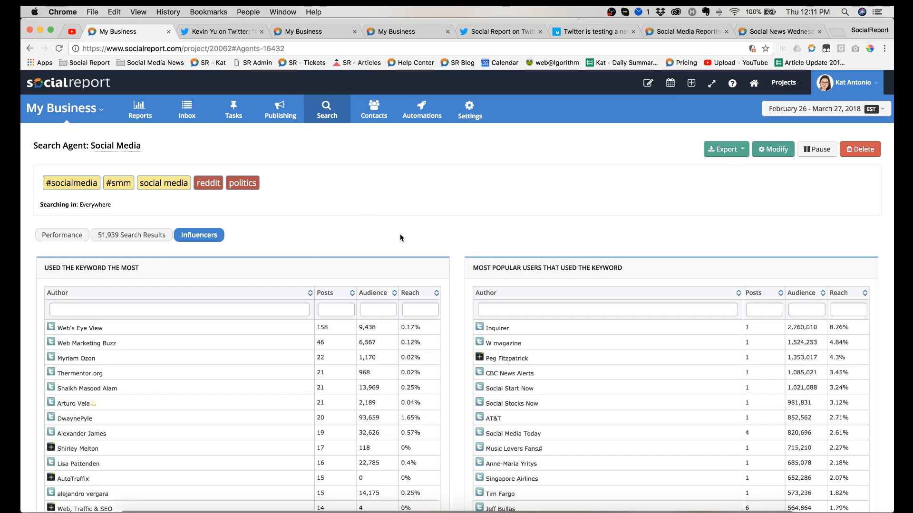
scroll(400, 234, down, 7)
scroll(400, 238, up, 7)
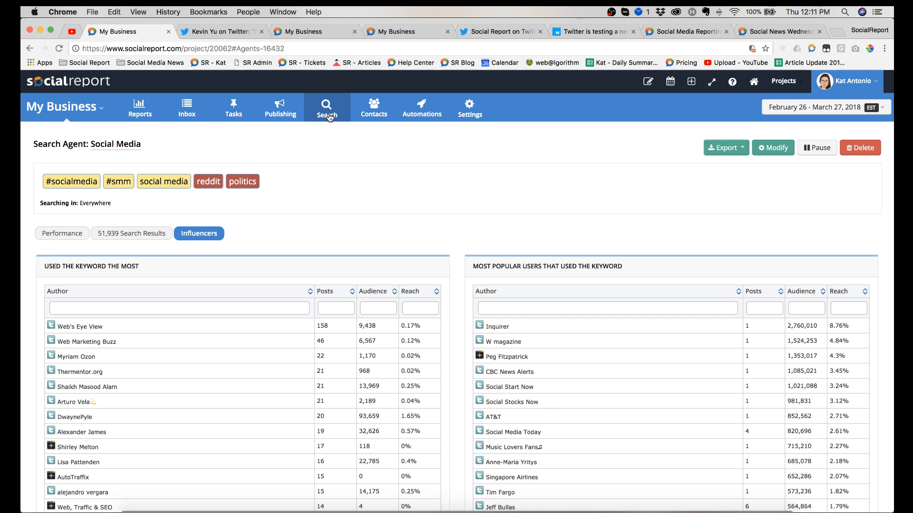
Step: Start a new search agent, try Only My Network as its search source, and set the source to RSS
mouse_move(330, 117)
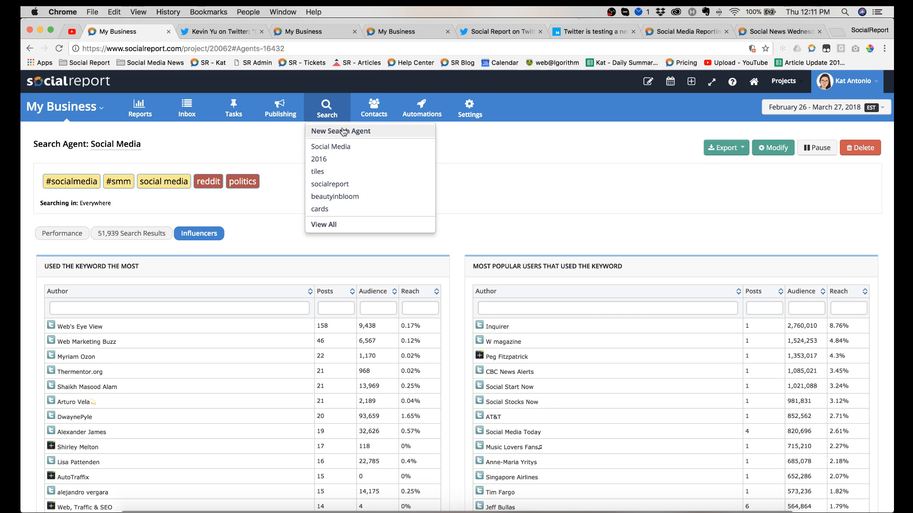
click(341, 129)
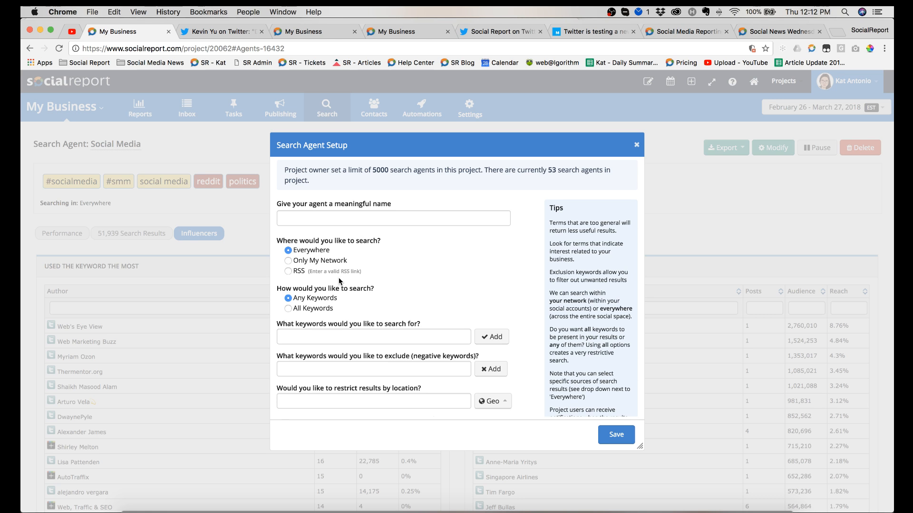
click(288, 261)
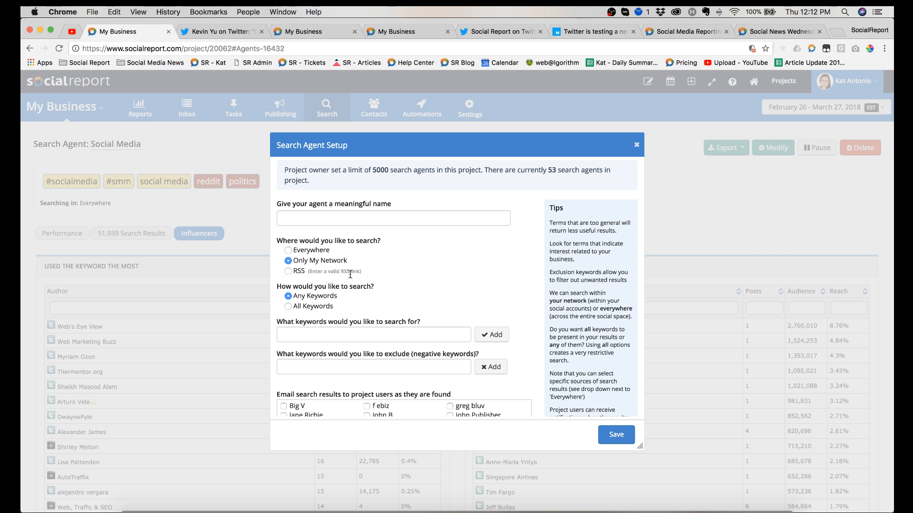
click(288, 271)
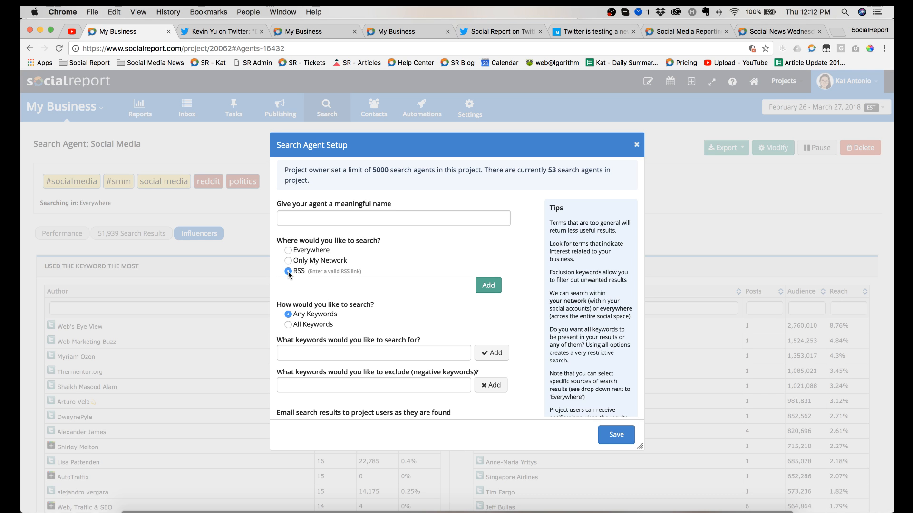
Step: Add yoga and fitness as the new agent's search keywords
scroll(302, 270, down, 2)
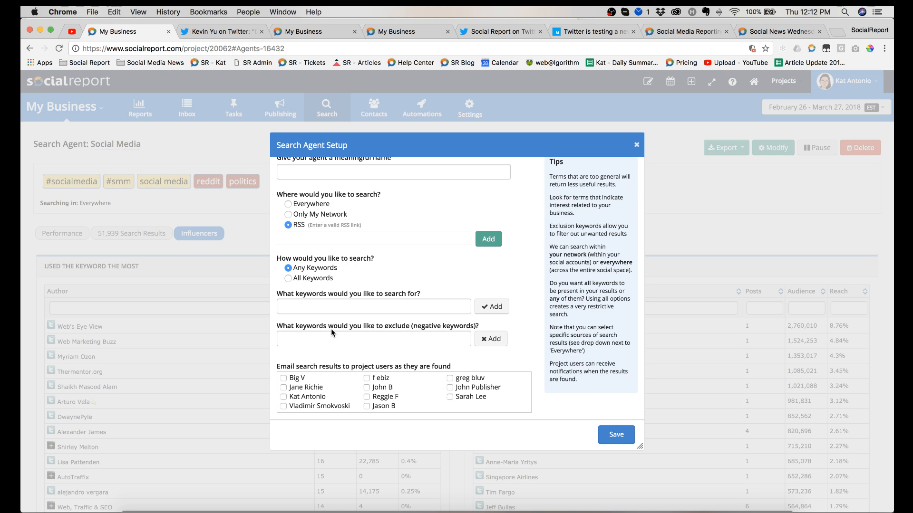
click(304, 308)
text(yoga)
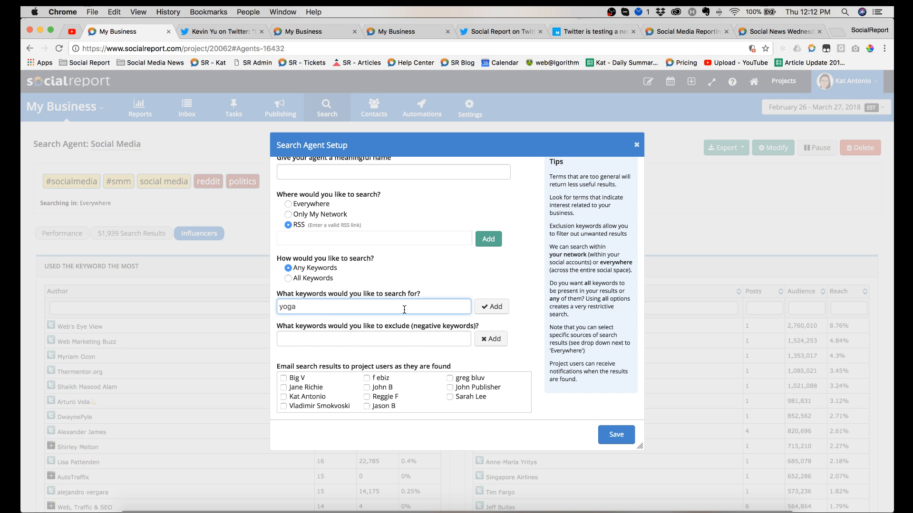
click(481, 311)
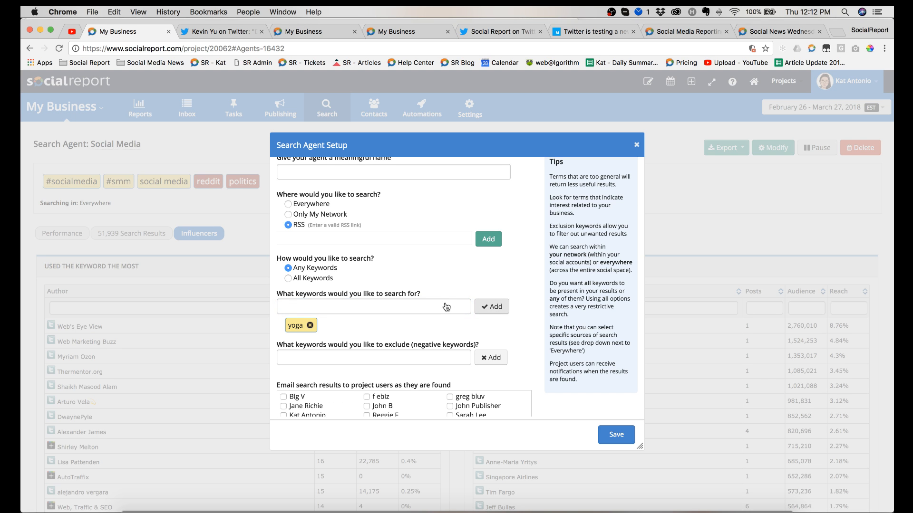
click(447, 308)
text(fitness)
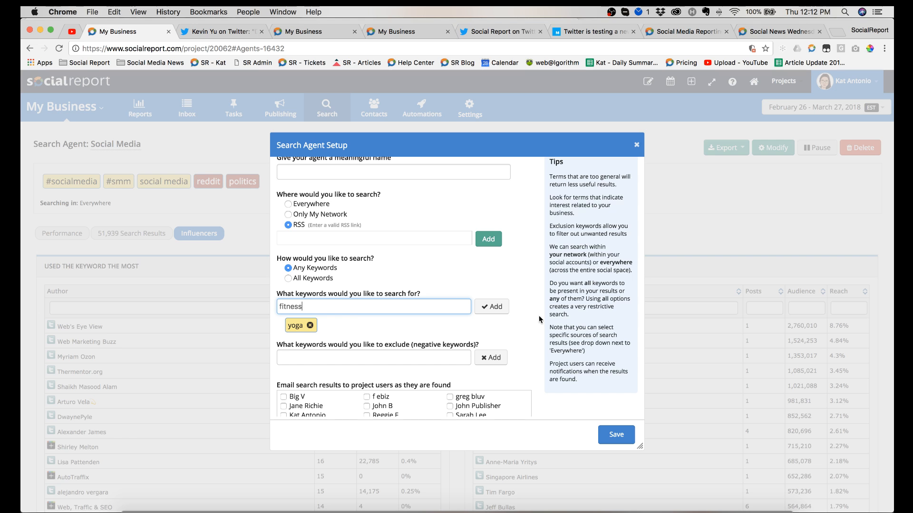
click(501, 311)
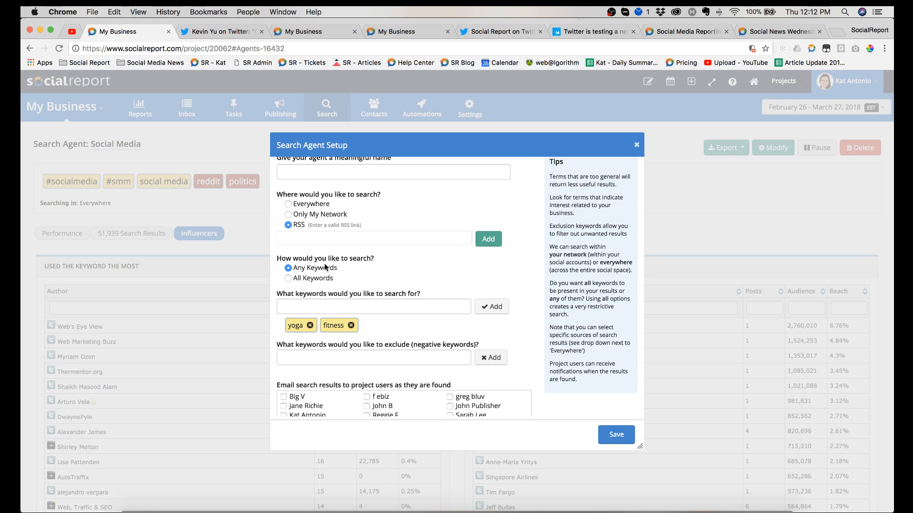
Step: Set the agent to match All Keywords and add zumba as an excluded keyword
click(288, 278)
click(312, 364)
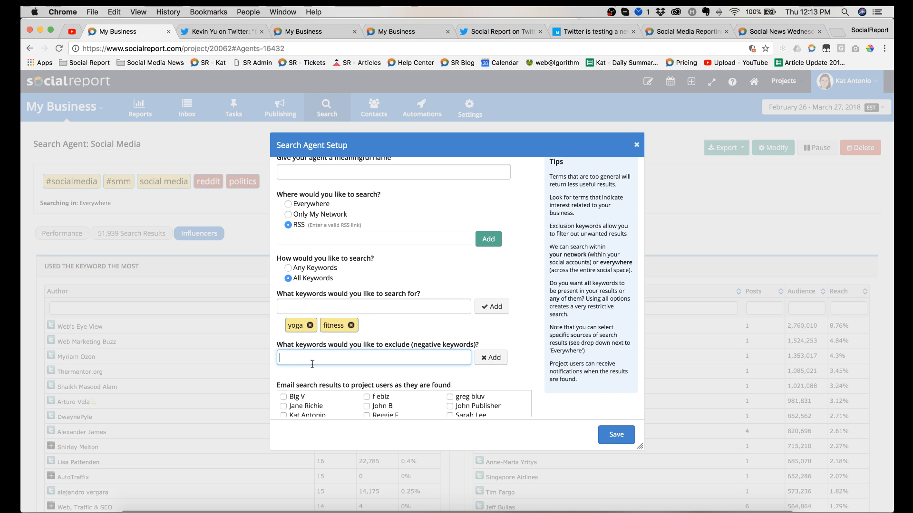
text(zumba)
click(490, 357)
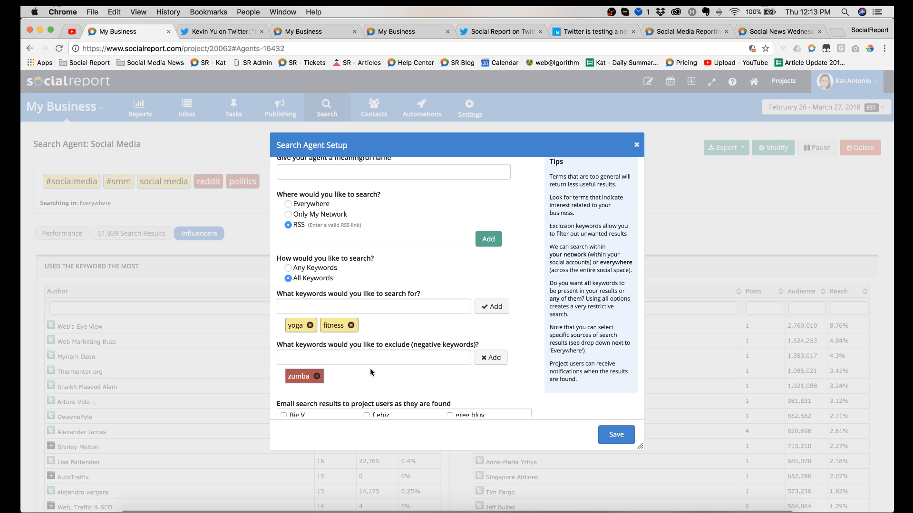
scroll(370, 368, down, 2)
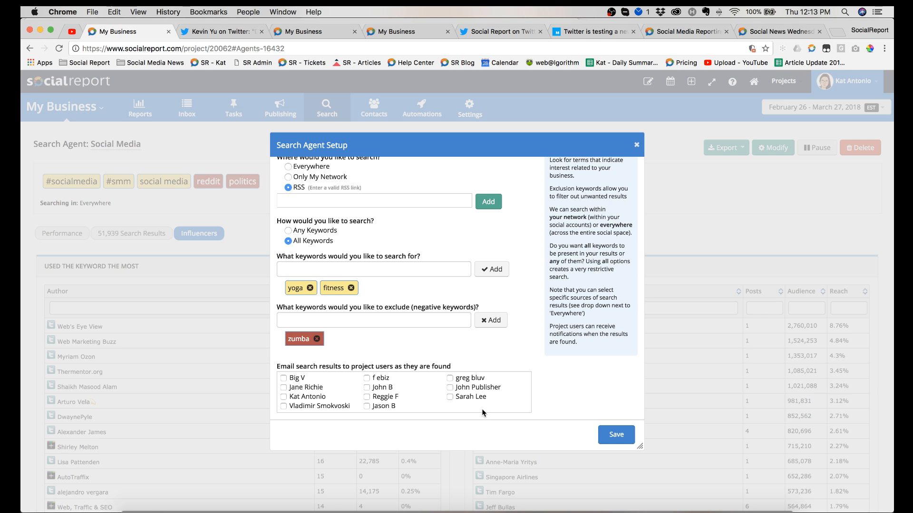
Step: Close the new search agent setup without saving and show the export formats available for the Social Media agent
click(636, 145)
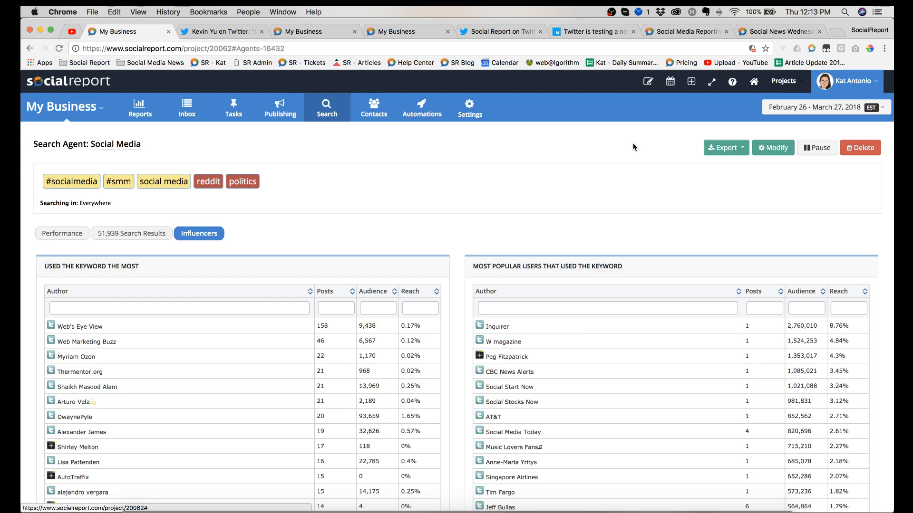
click(726, 148)
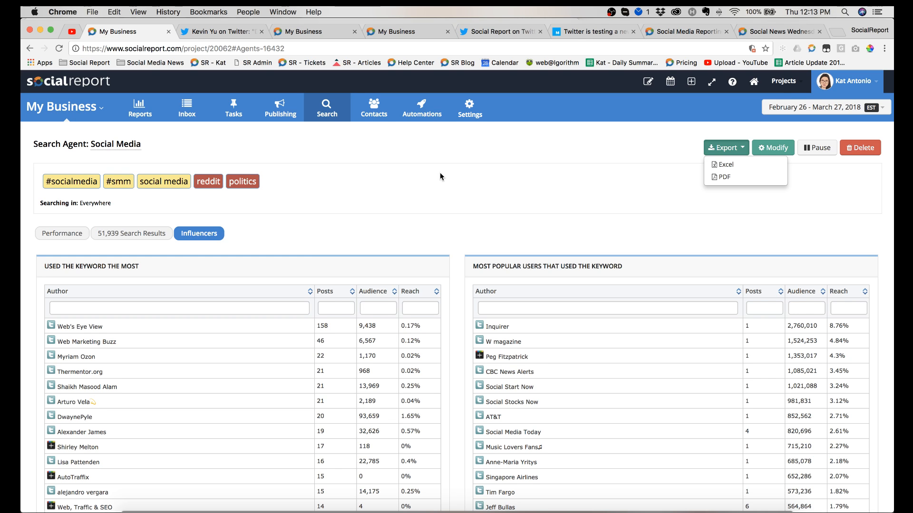
Step: Switch to the YouTube live stream page and check the live chat for viewer questions
click(69, 33)
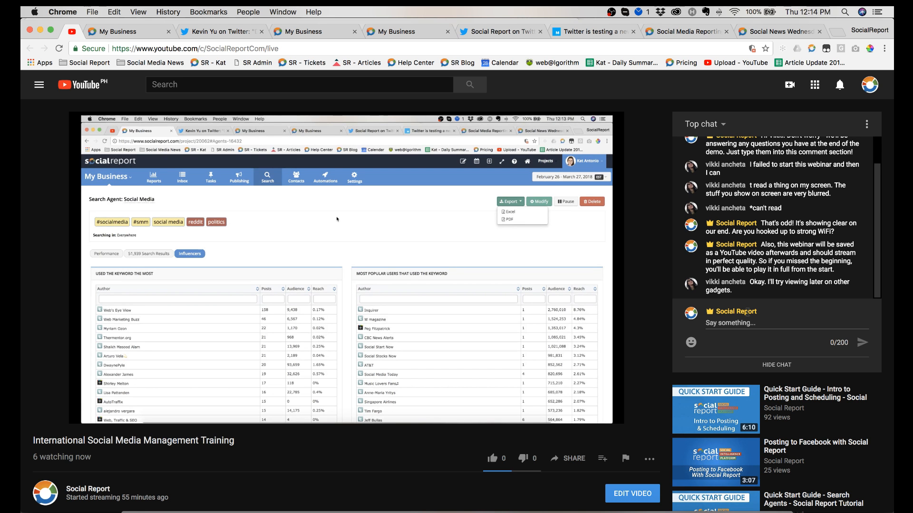
scroll(796, 257, up, 2)
scroll(796, 257, down, 2)
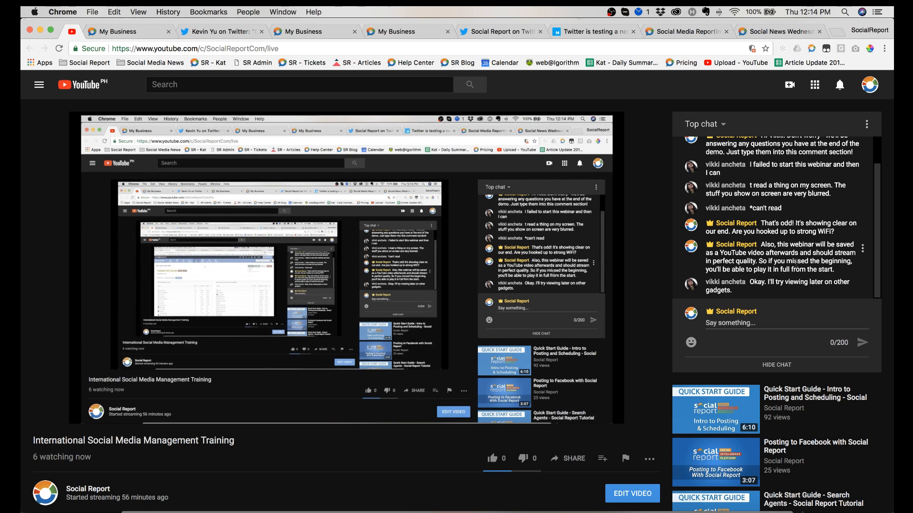
Step: Switch to OBS to bring up its streaming controls
mouse_move(536, 225)
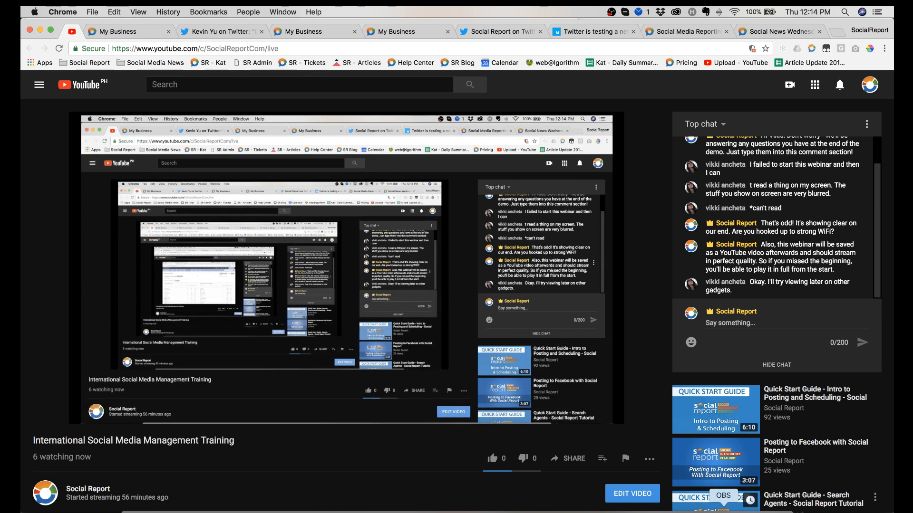
click(723, 511)
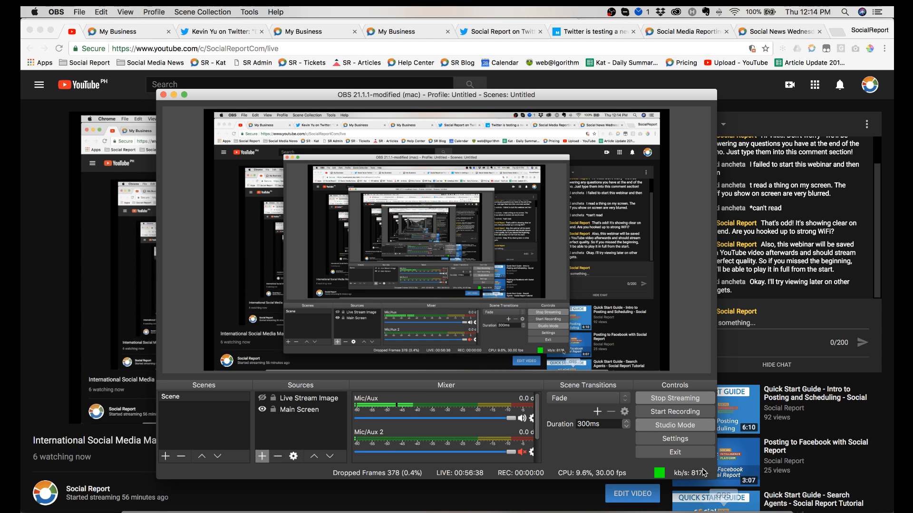